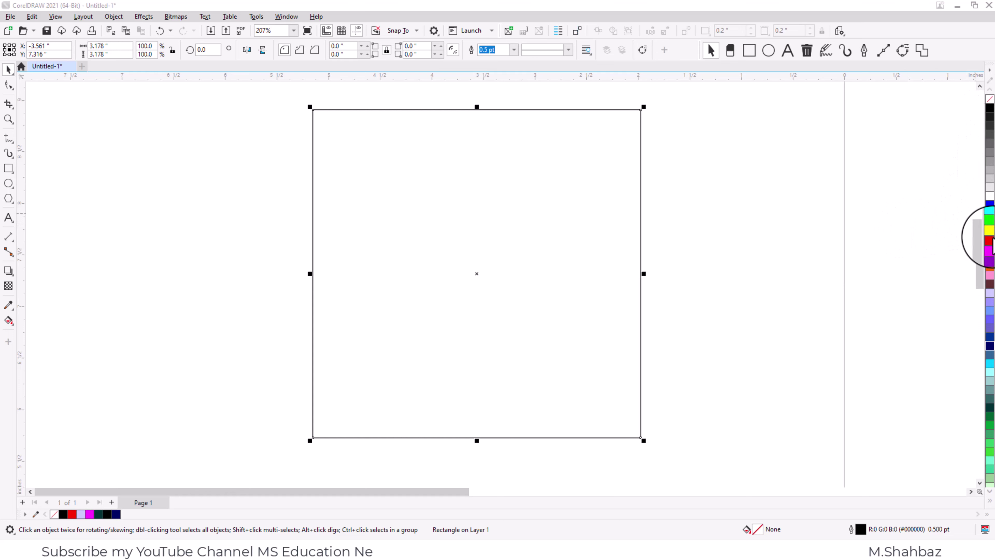
Fill the square with red and shift it slightly up and to the left.
{"action": "left_click", "coordinate": [991, 243]}
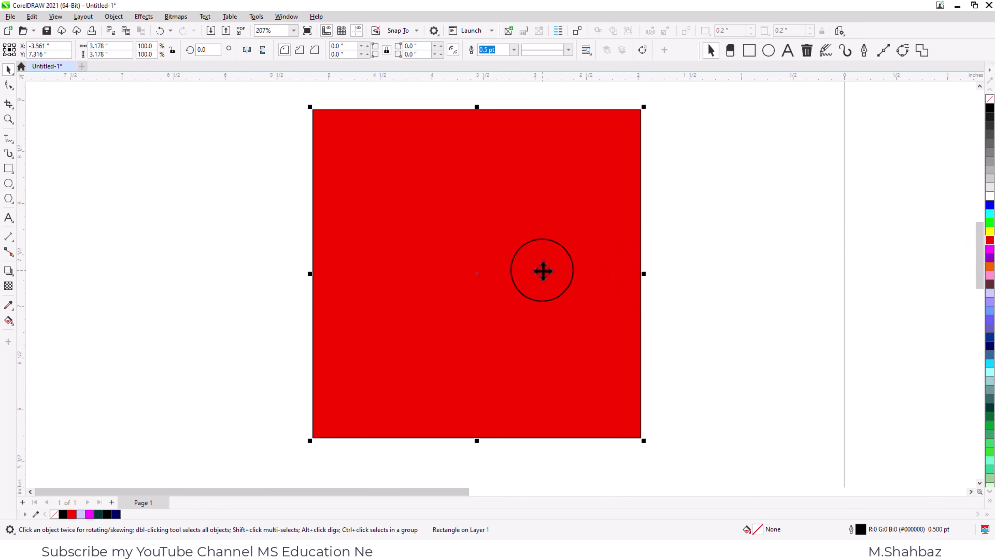
{"action": "left_click_drag", "start_coordinate": [542, 271], "coordinate": [527, 274]}
{"action": "left_click_drag", "start_coordinate": [456, 269], "coordinate": [621, 269]}
{"action": "left_click_drag", "start_coordinate": [460, 243], "coordinate": [287, 220]}
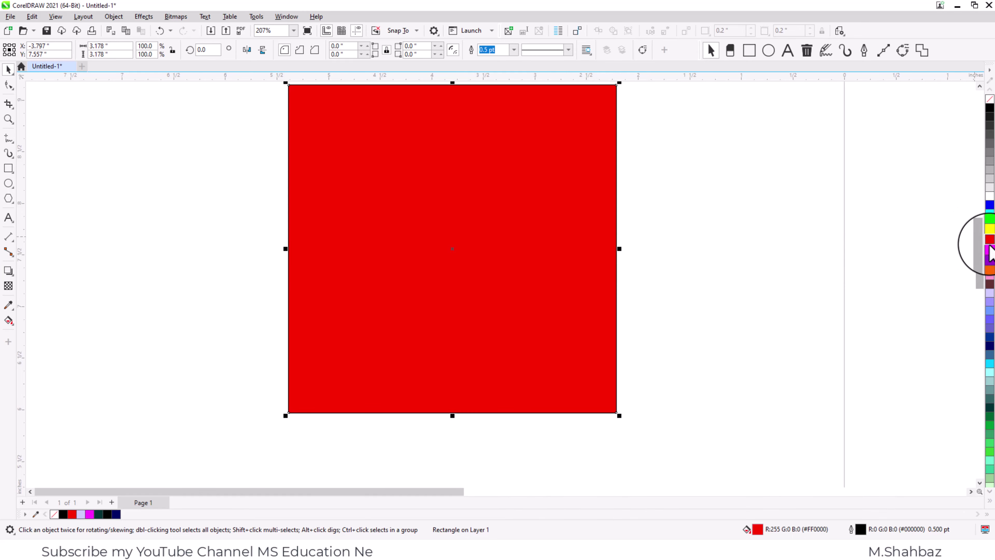
Recolor the square yellow and then blue (#0000FF), and move it beside the page's left edge.
{"action": "left_click", "coordinate": [990, 233]}
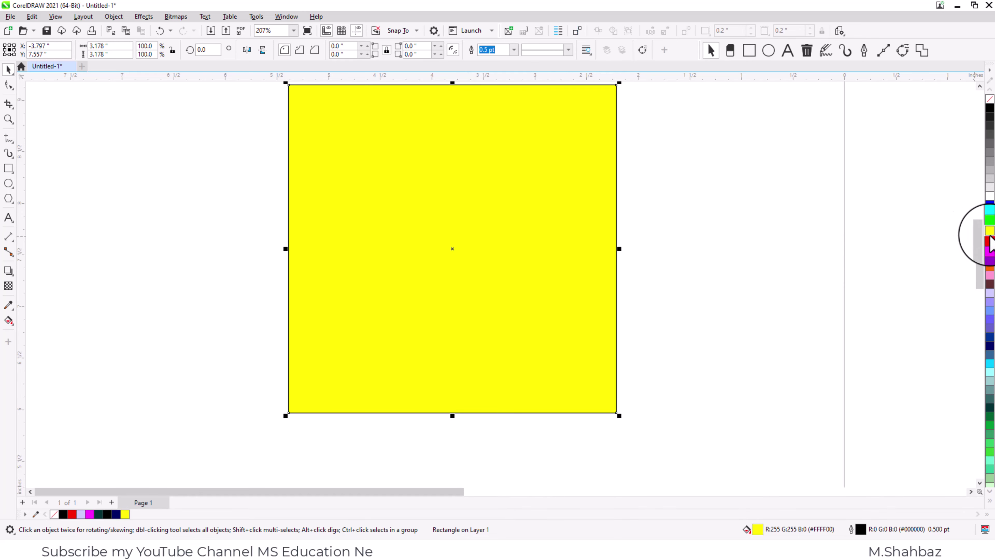
{"action": "left_click", "coordinate": [991, 212]}
{"action": "left_click_drag", "start_coordinate": [553, 235], "coordinate": [589, 245]}
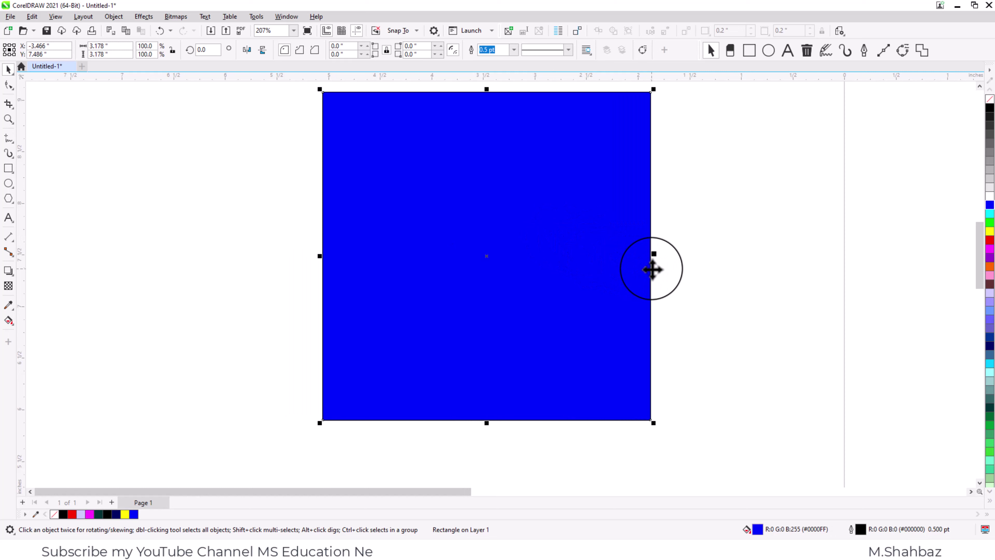
{"action": "left_click_drag", "start_coordinate": [477, 243], "coordinate": [663, 245]}
{"action": "left_click", "coordinate": [249, 240]}
Draw an ellipse about 2.5 by 2.2 inches to the left of the blue square and fill it pink.
{"action": "left_click", "coordinate": [7, 183]}
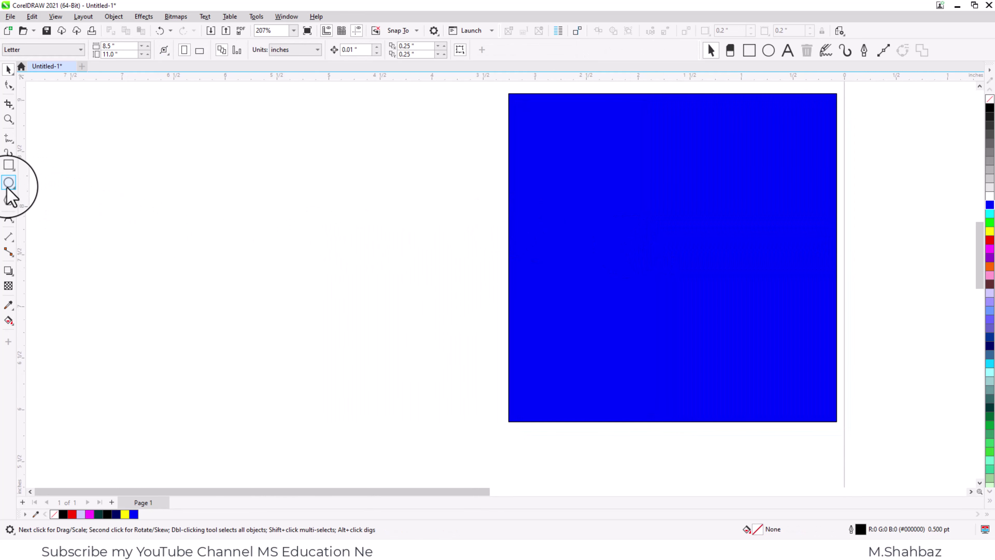
{"action": "left_click_drag", "start_coordinate": [225, 197], "coordinate": [354, 313]}
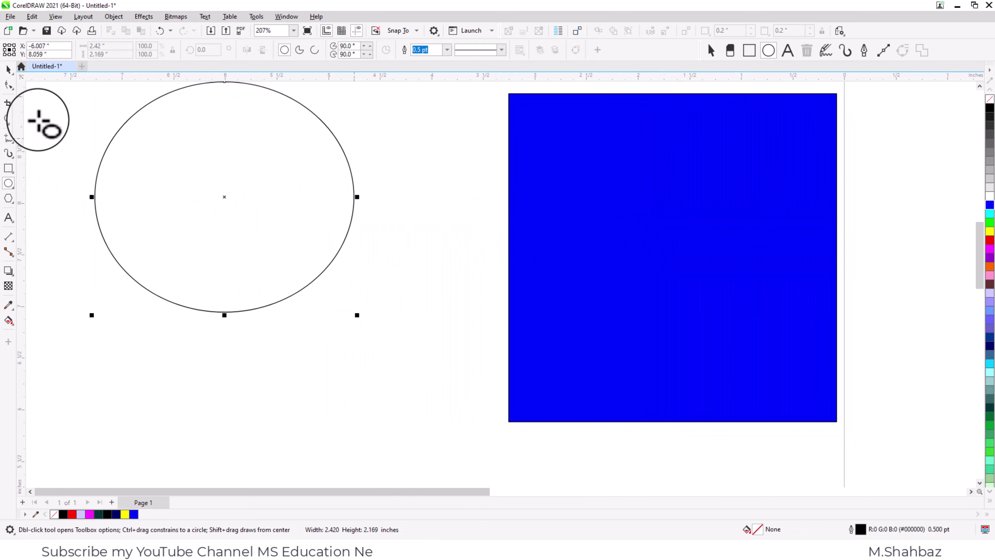
{"action": "left_click", "coordinate": [8, 69]}
{"action": "left_click_drag", "start_coordinate": [270, 192], "coordinate": [314, 216]}
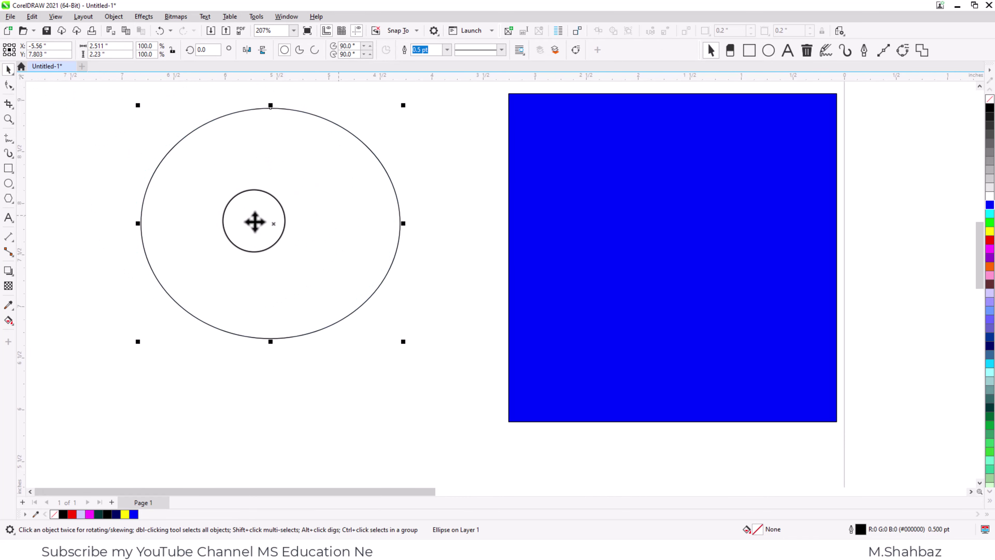
{"action": "left_click", "coordinate": [990, 283]}
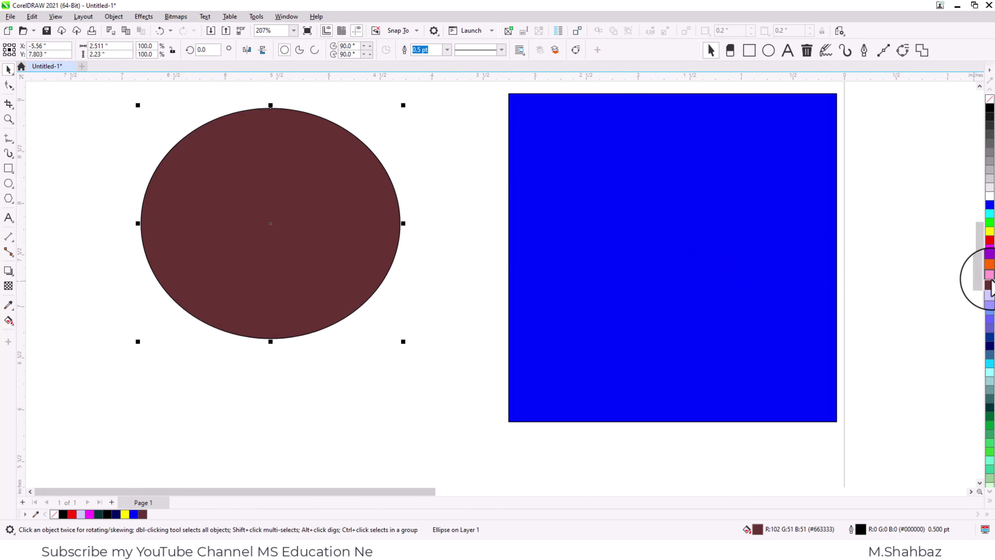
{"action": "left_click", "coordinate": [987, 275]}
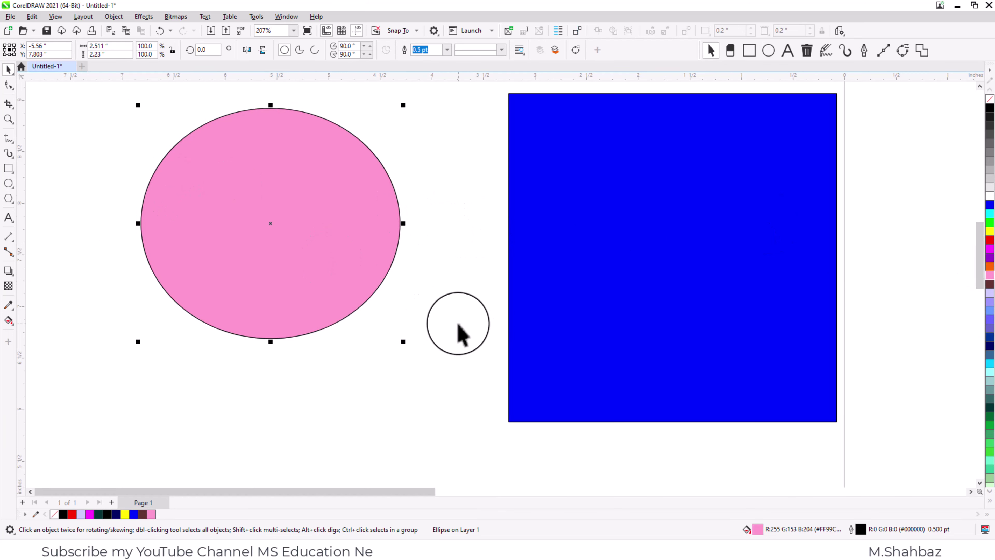
Examine the outlines of the pink ellipse and the blue square up close.
{"action": "key", "text": "z"}
{"action": "left_click_drag", "start_coordinate": [355, 289], "coordinate": [400, 348]}
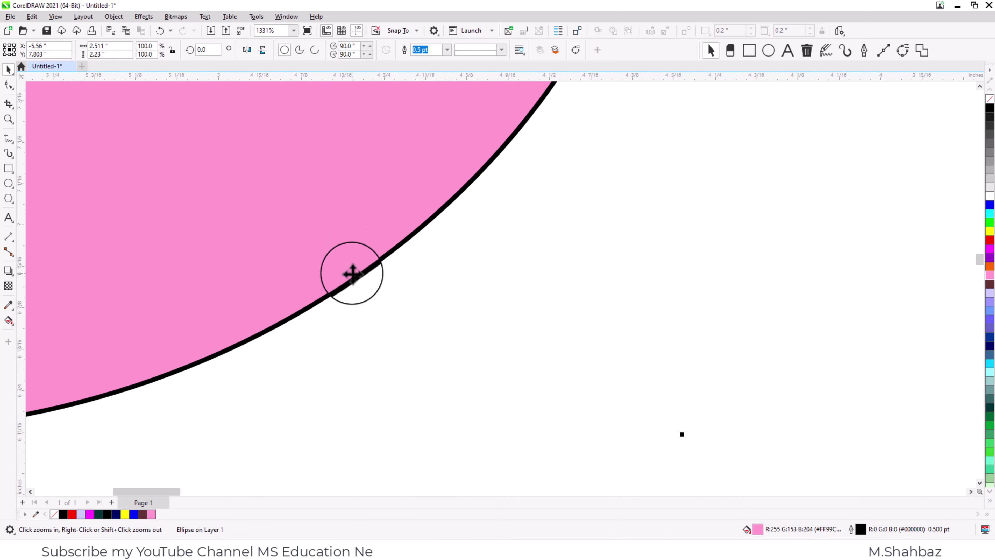
{"action": "key", "text": "F4"}
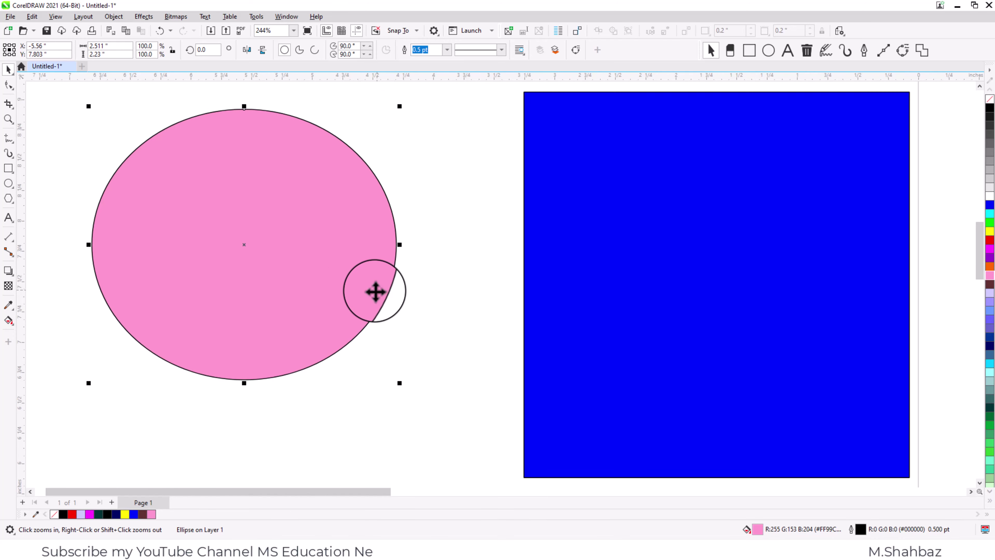
{"action": "key", "text": "Escape"}
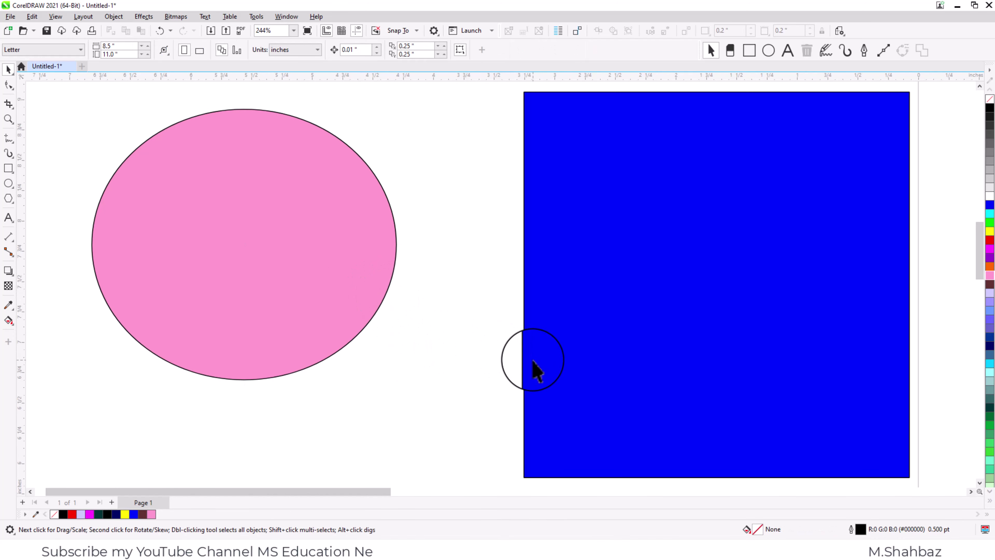
{"action": "key", "text": "z"}
{"action": "left_click", "coordinate": [554, 368]}
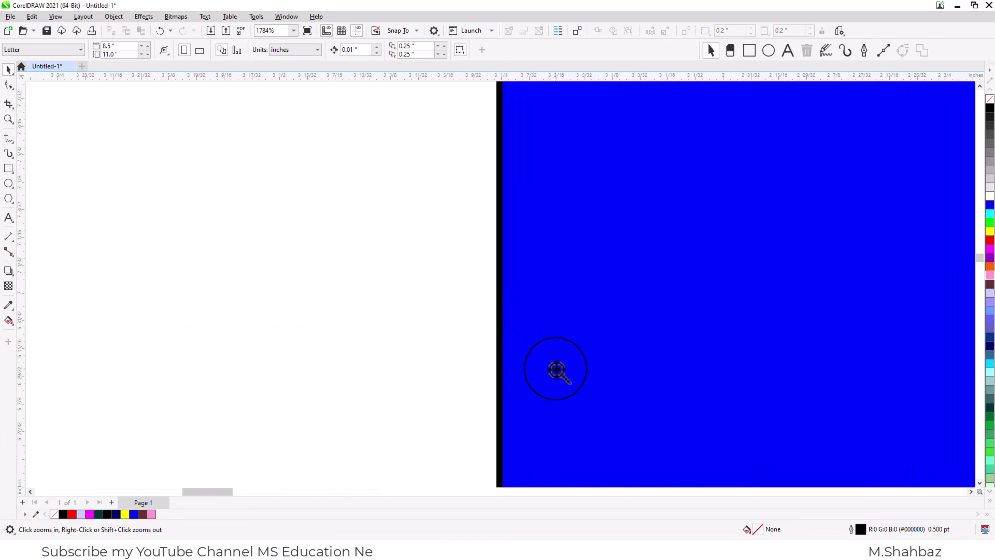
{"action": "right_click", "coordinate": [495, 354]}
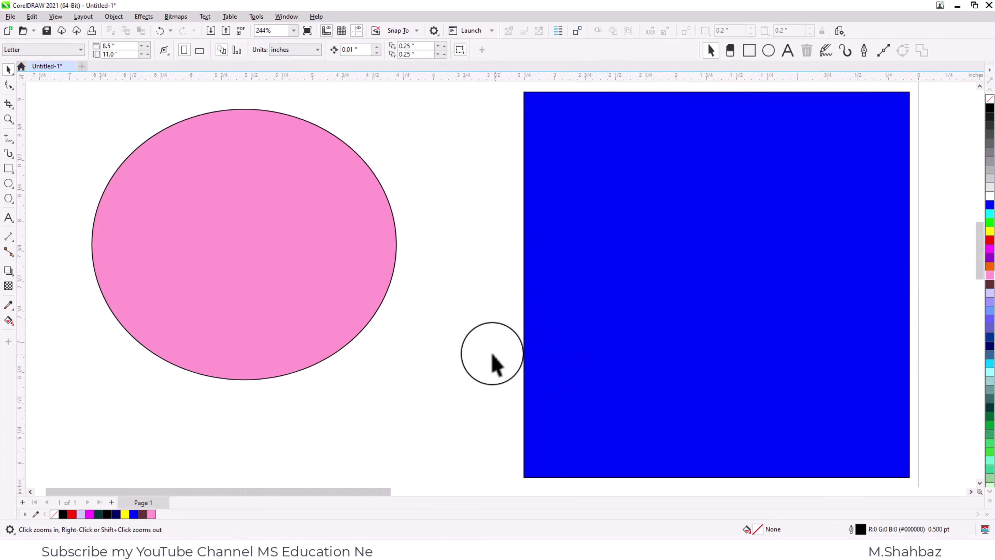
Move the pink ellipse slightly down and to the right, and set its outline color to orange (#FF6600).
{"action": "left_click", "coordinate": [274, 294]}
{"action": "left_click_drag", "start_coordinate": [300, 285], "coordinate": [322, 306]}
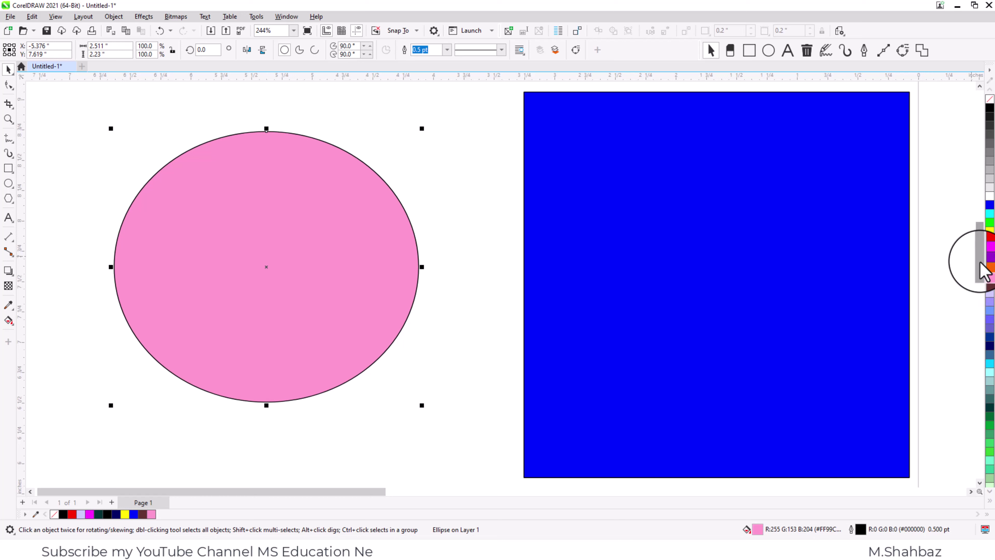
{"action": "right_click", "coordinate": [990, 271]}
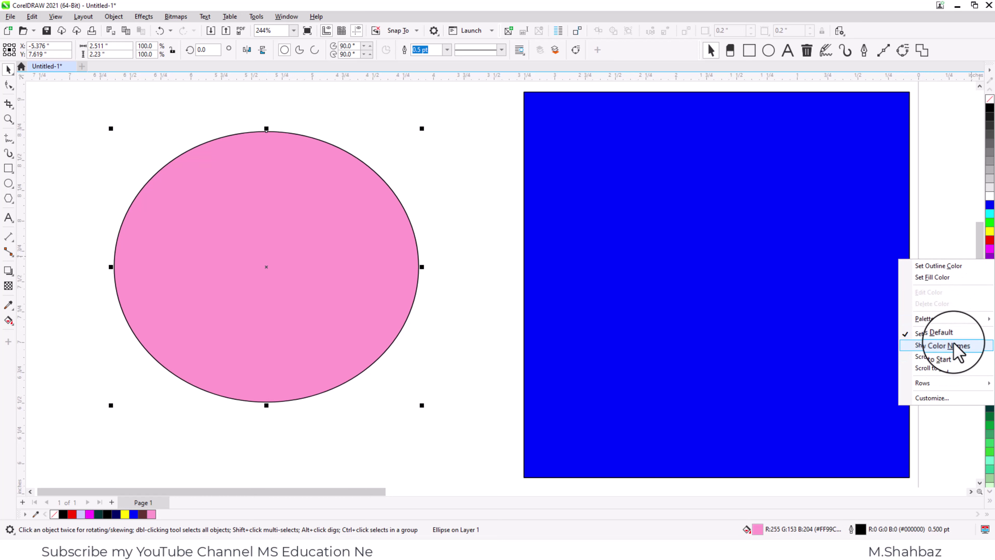
{"action": "left_click", "coordinate": [938, 266]}
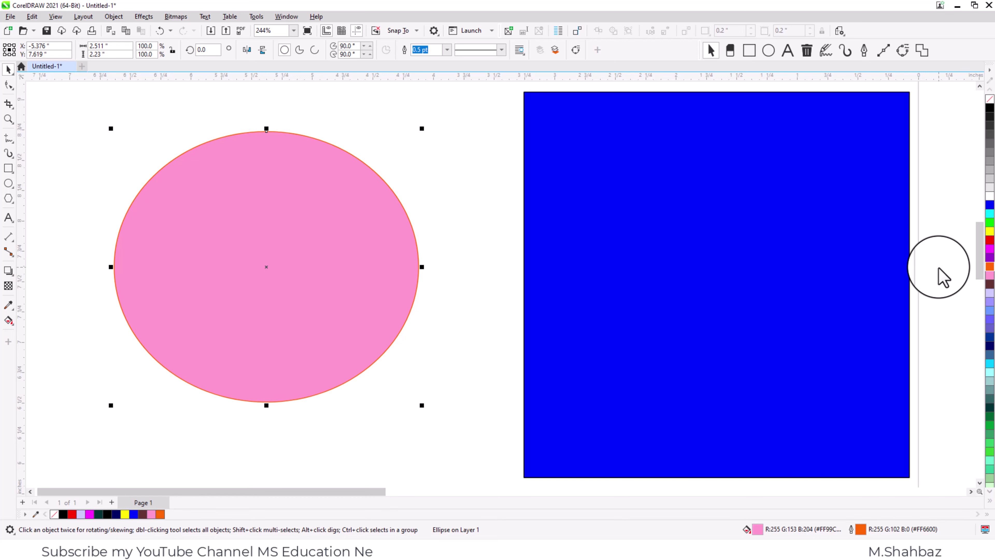
{"action": "key", "text": "z"}
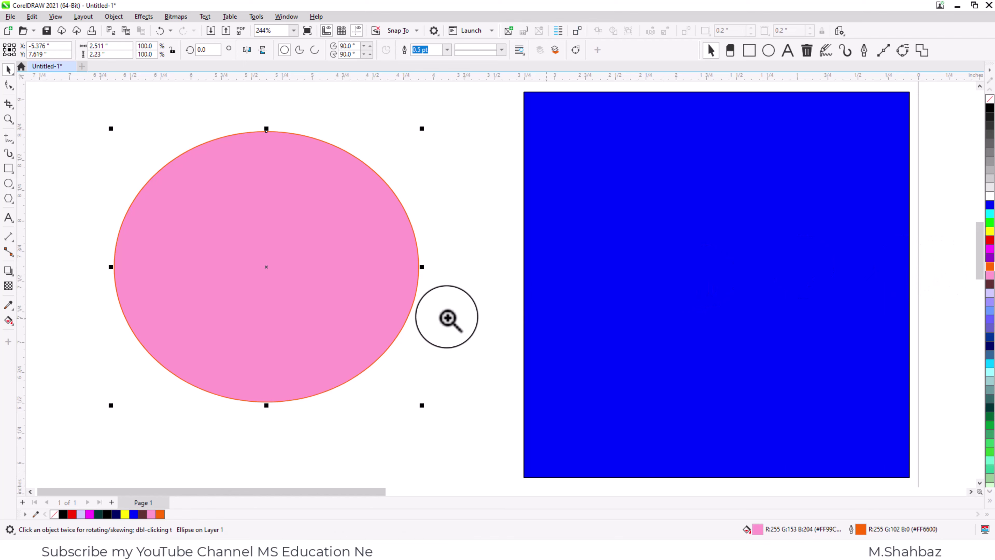
{"action": "left_click_drag", "start_coordinate": [328, 302], "coordinate": [455, 353]}
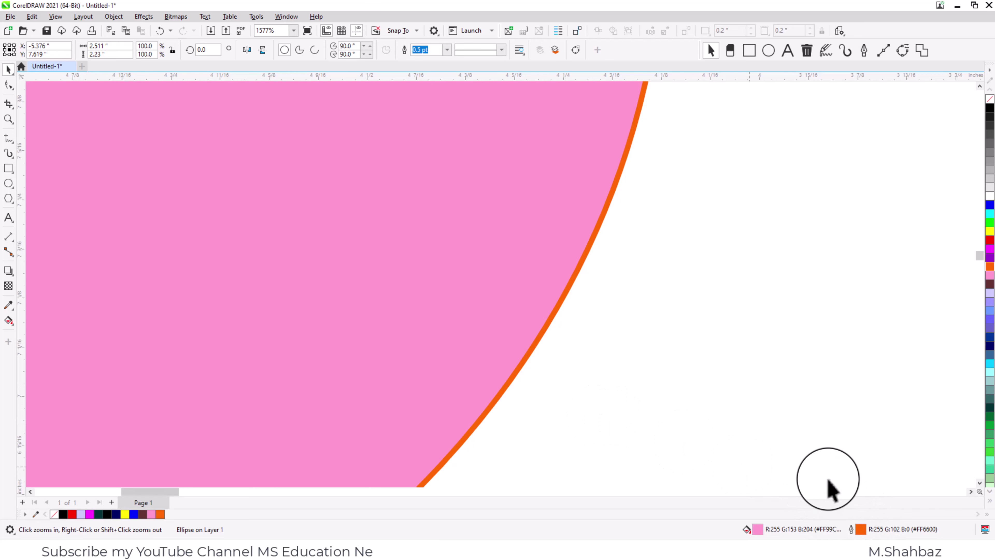
{"action": "scroll", "coordinate": [800, 447], "scroll_direction": "down", "scroll_amount": 1}
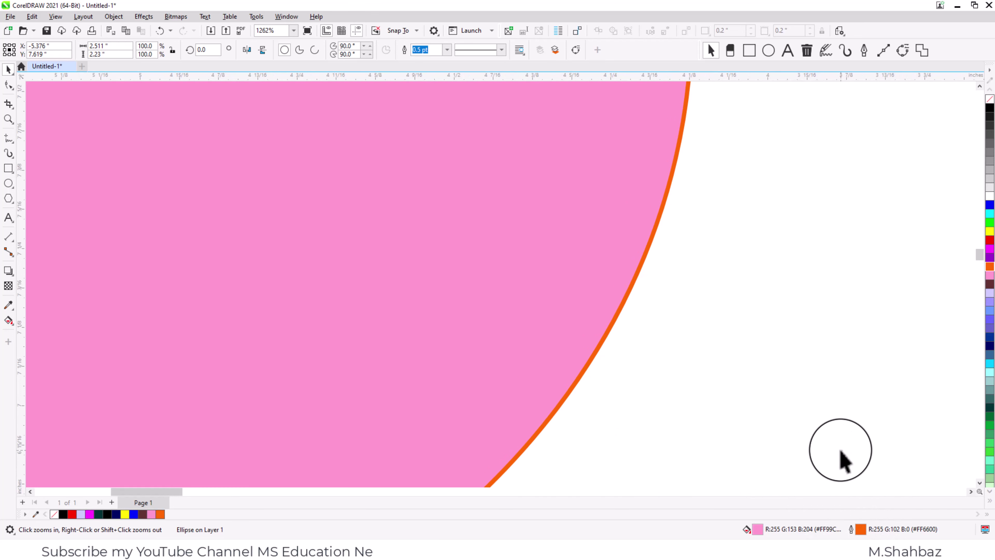
Review the color palette customization options, including the secondary mouse button setting, and close them without changes.
{"action": "right_click", "coordinate": [992, 370]}
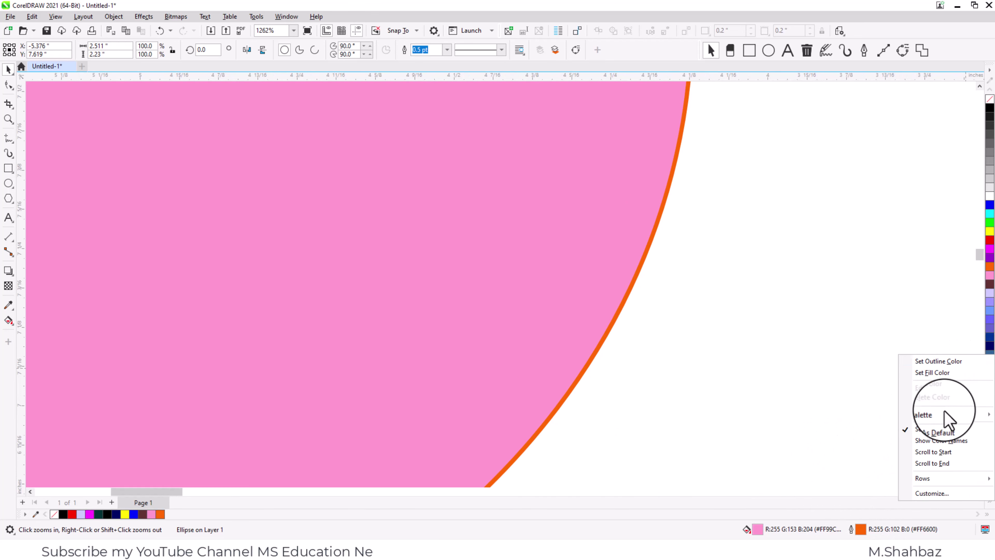
{"action": "left_click", "coordinate": [935, 493]}
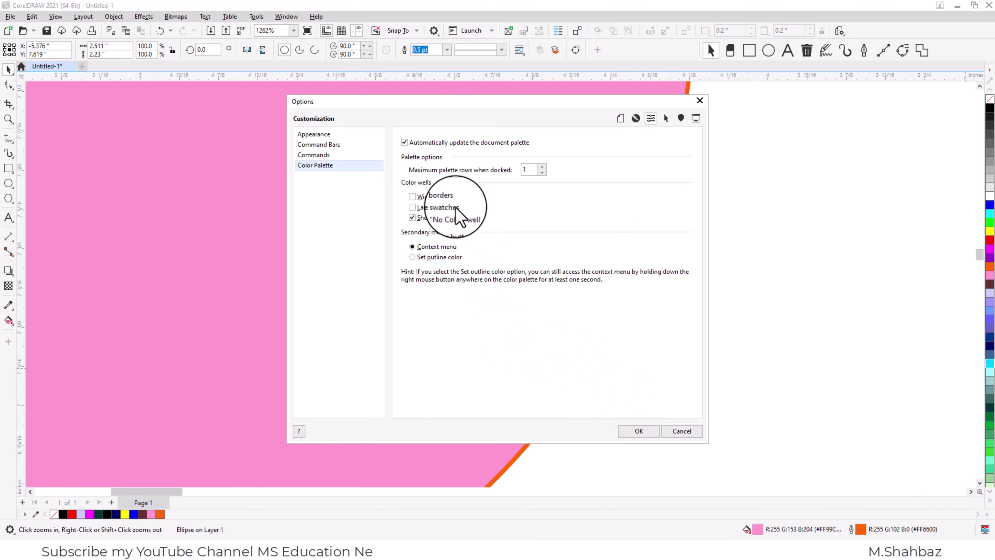
{"action": "left_click_drag", "start_coordinate": [422, 102], "coordinate": [465, 107]}
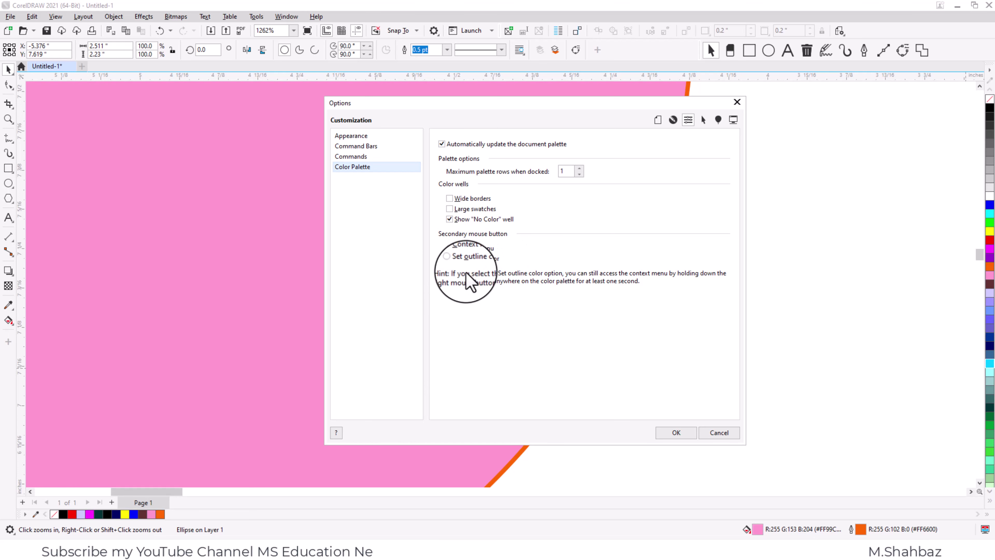
{"action": "left_click", "coordinate": [718, 433]}
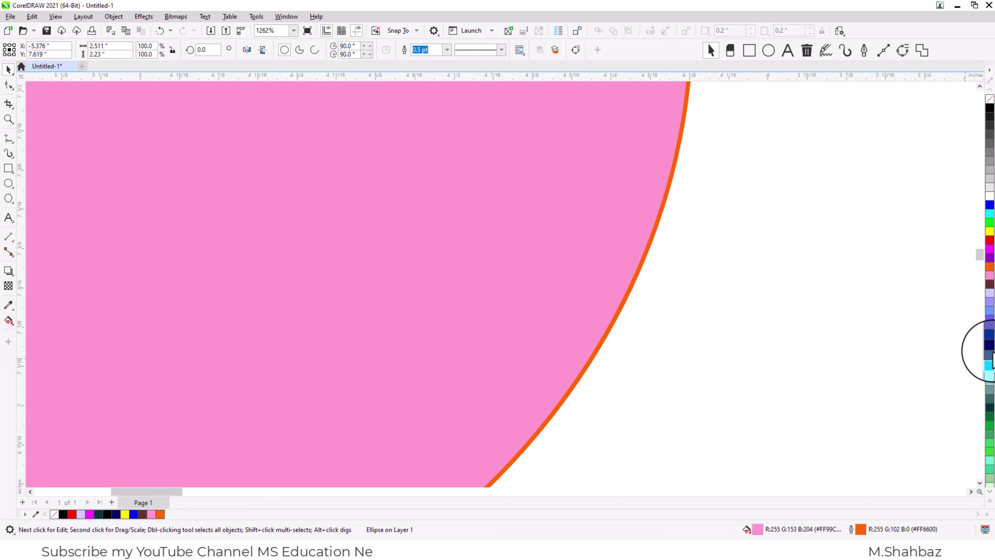
Set the ellipse's fill to dark navy (#000066) and its outline color to light blue (#00CCFF).
{"action": "right_click", "coordinate": [988, 352]}
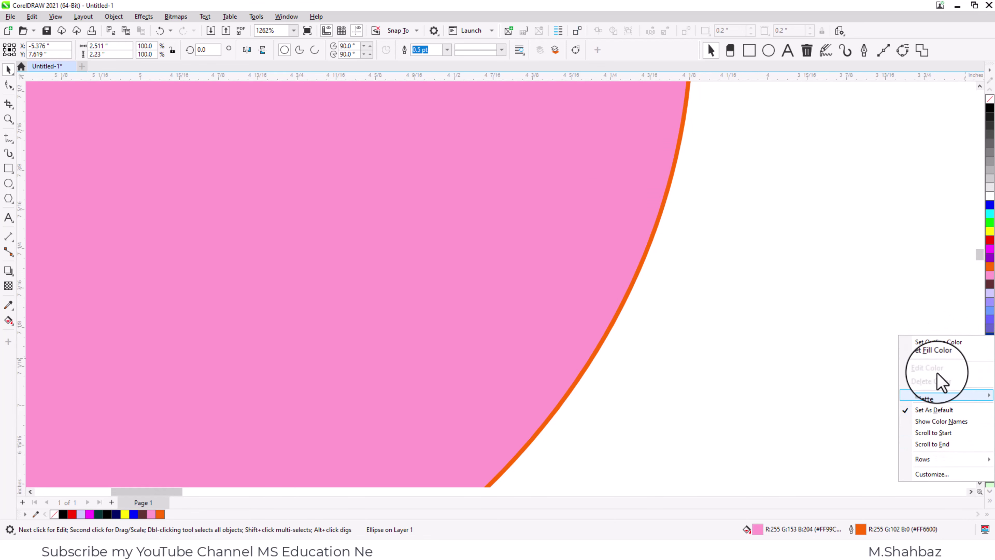
{"action": "left_click", "coordinate": [940, 359]}
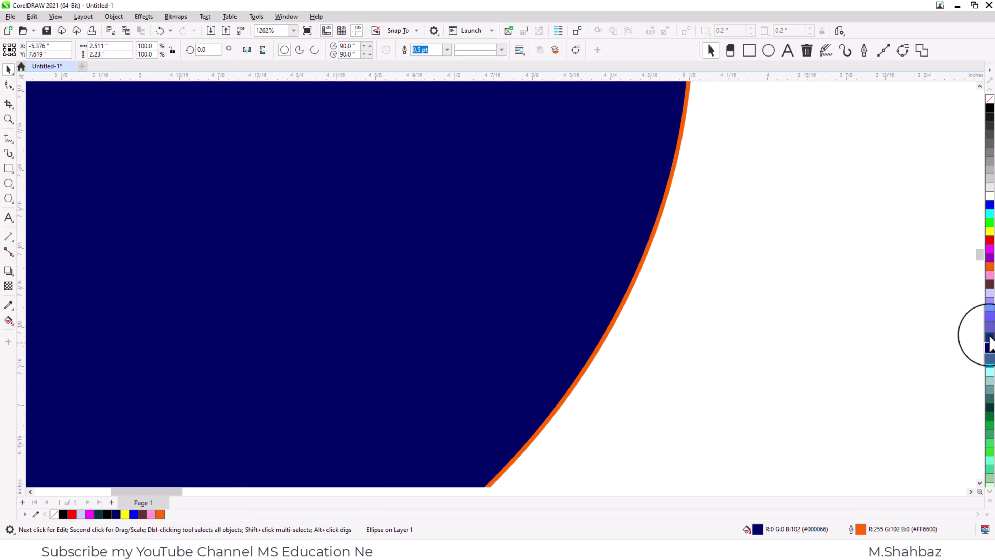
{"action": "right_click", "coordinate": [991, 369]}
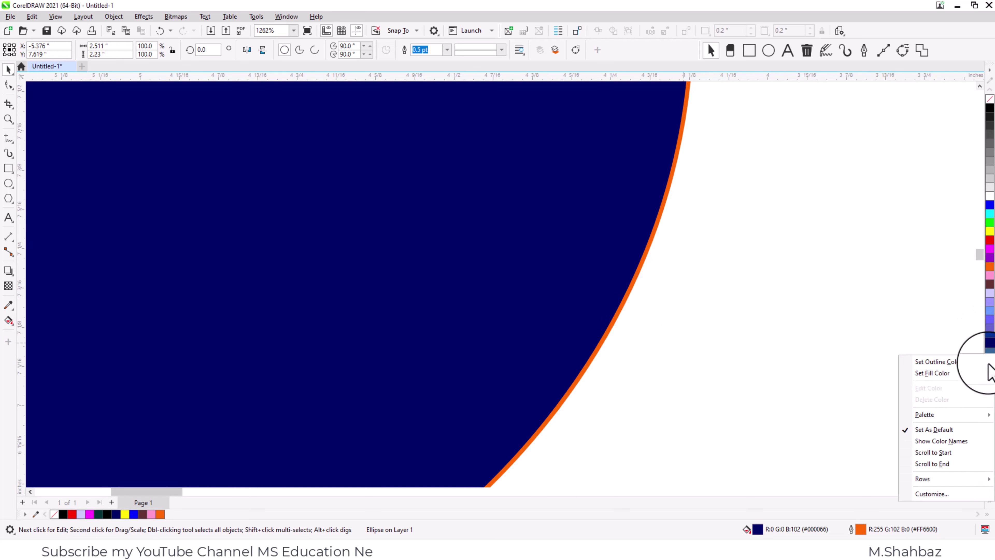
{"action": "left_click", "coordinate": [951, 363]}
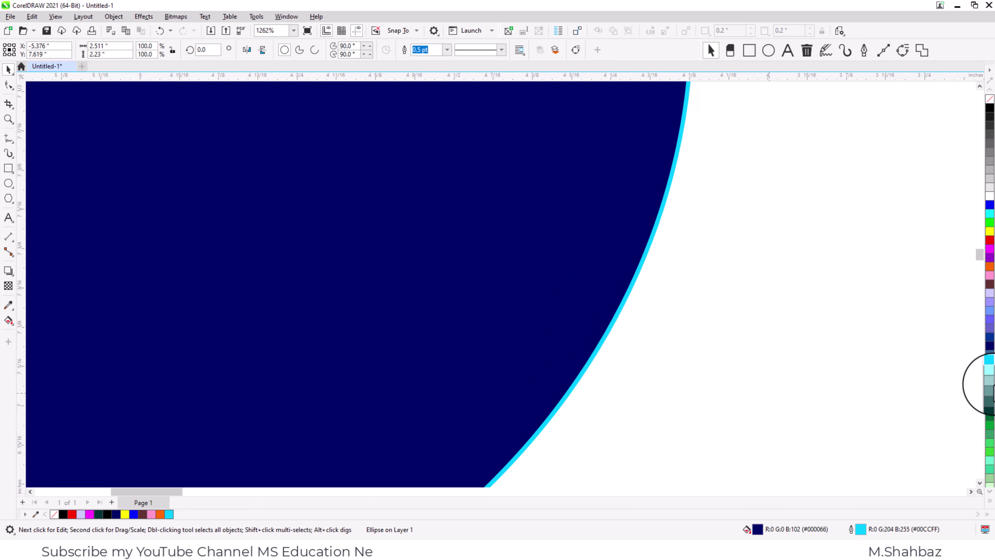
Change the color palette's secondary mouse button behavior to Set outline color.
{"action": "right_click", "coordinate": [990, 364]}
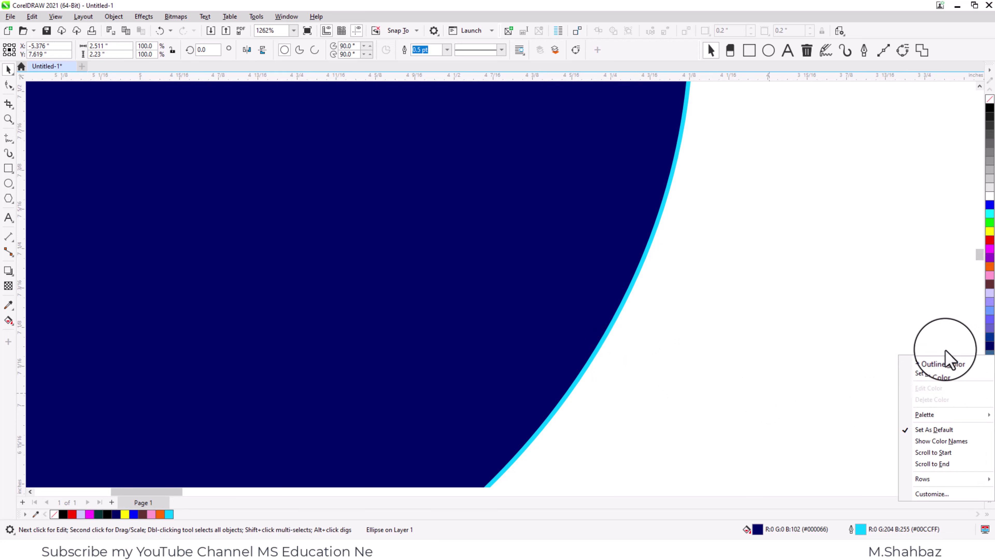
{"action": "right_click", "coordinate": [983, 342]}
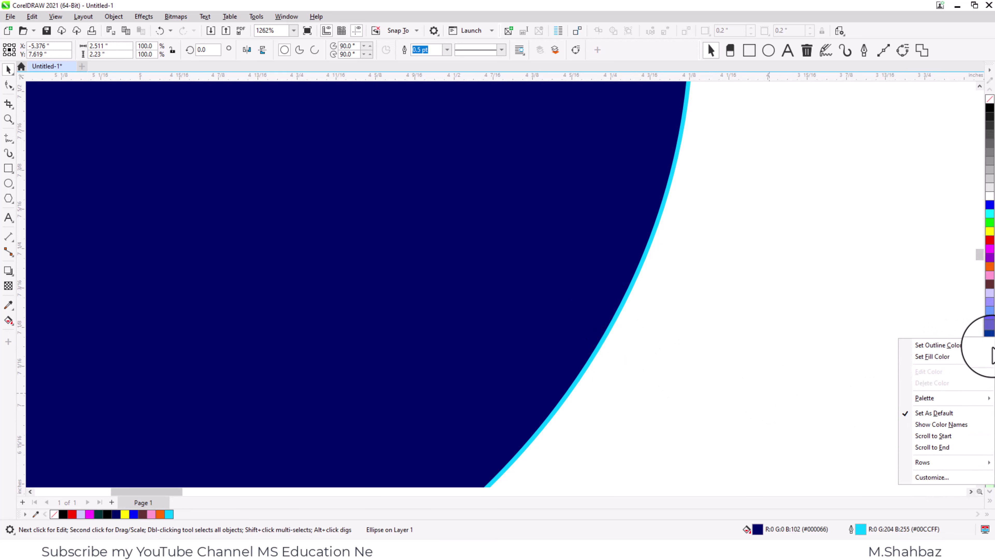
{"action": "left_click", "coordinate": [942, 478]}
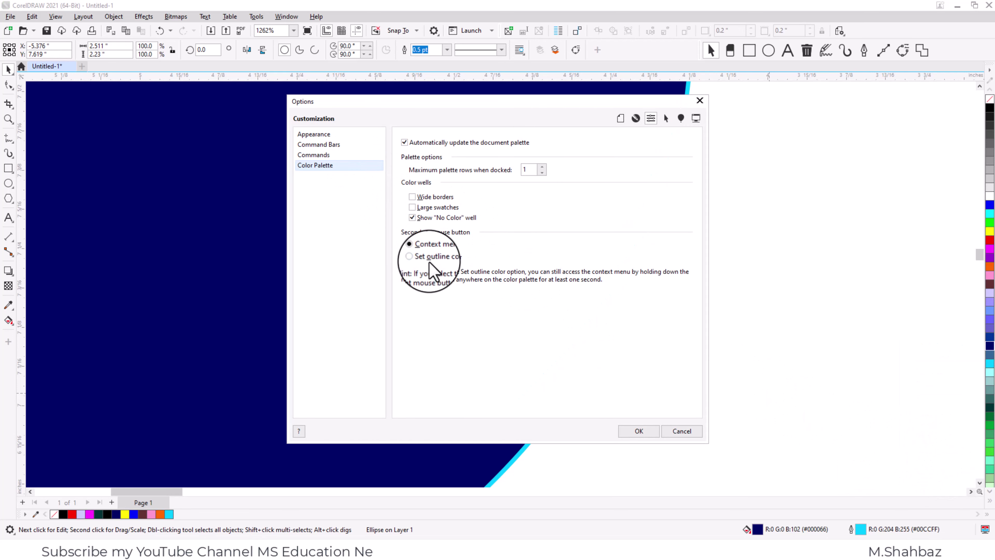
{"action": "left_click", "coordinate": [410, 257]}
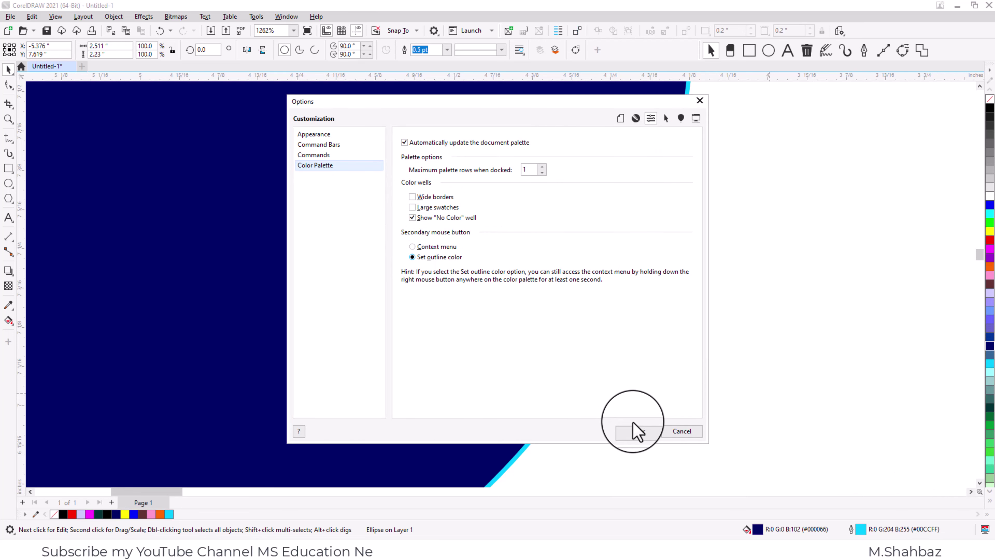
{"action": "left_click", "coordinate": [639, 431]}
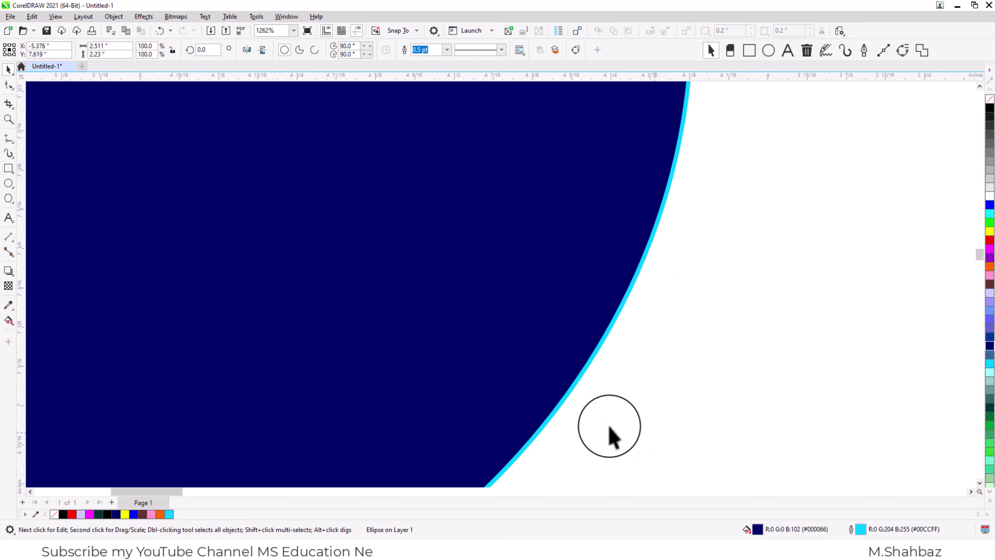
Move the navy ellipse onto the middle of the blue square.
{"action": "left_click", "coordinate": [526, 314]}
{"action": "key", "text": "F4"}
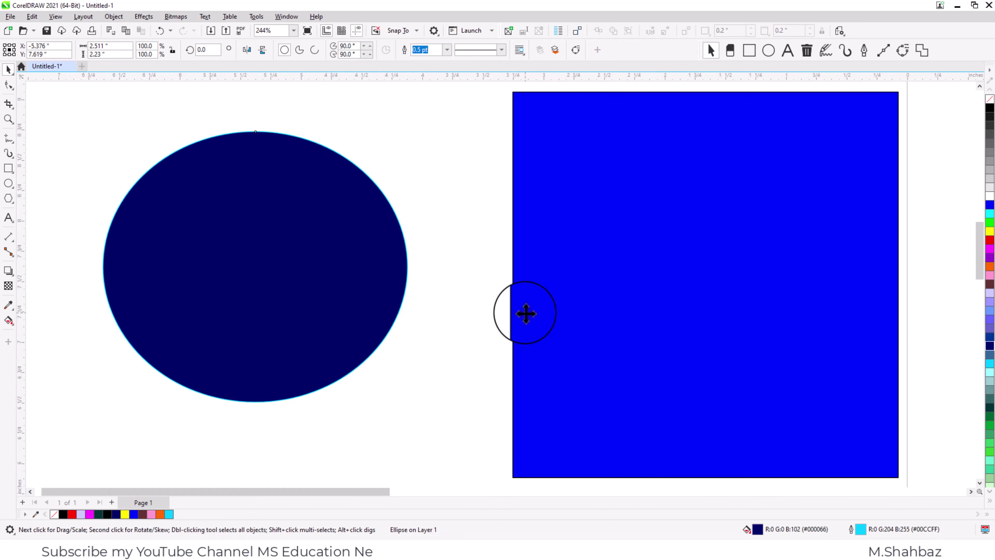
{"action": "left_click_drag", "start_coordinate": [340, 290], "coordinate": [775, 305]}
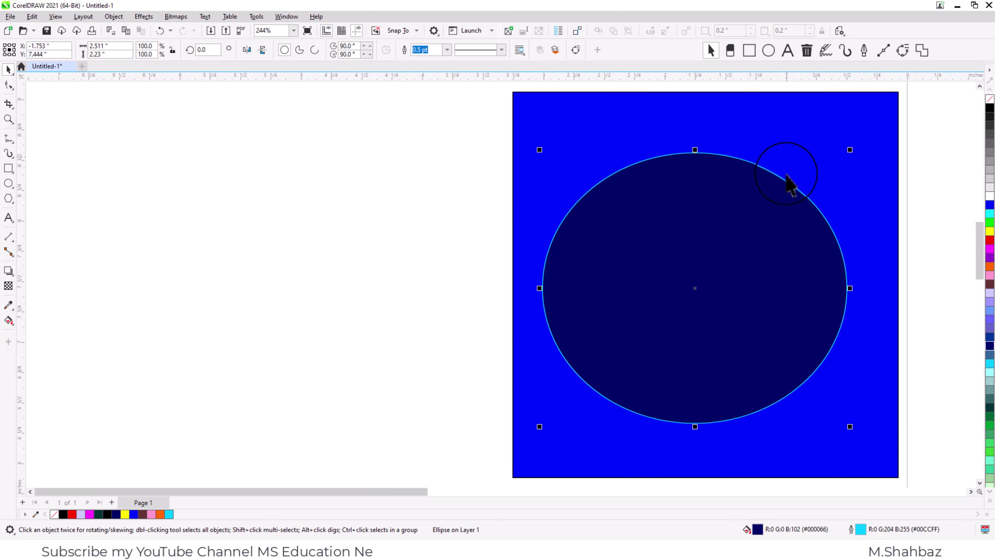
Set the navy ellipse's outline color to white (#FFFFFF).
{"action": "key", "text": "z"}
{"action": "left_click", "coordinate": [660, 189]}
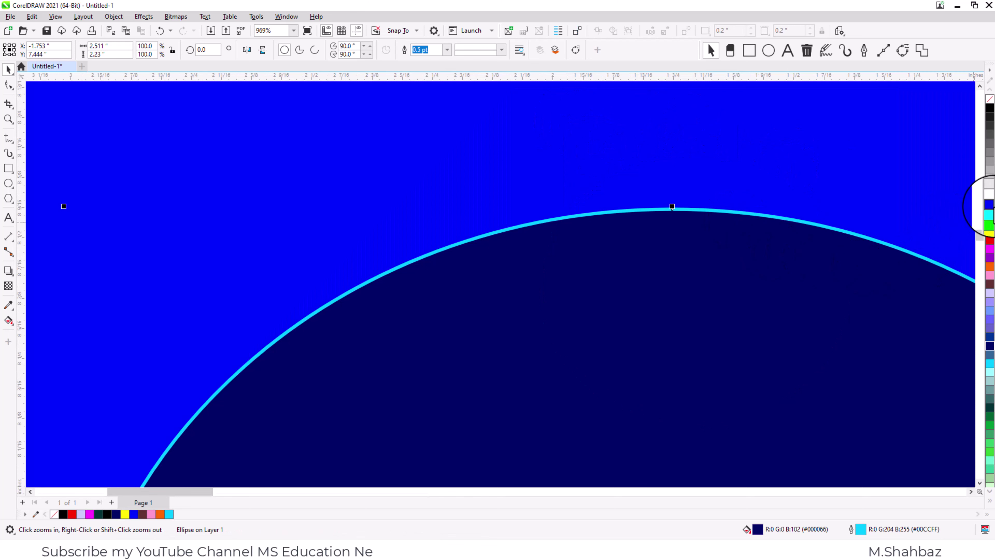
{"action": "right_click", "coordinate": [990, 195]}
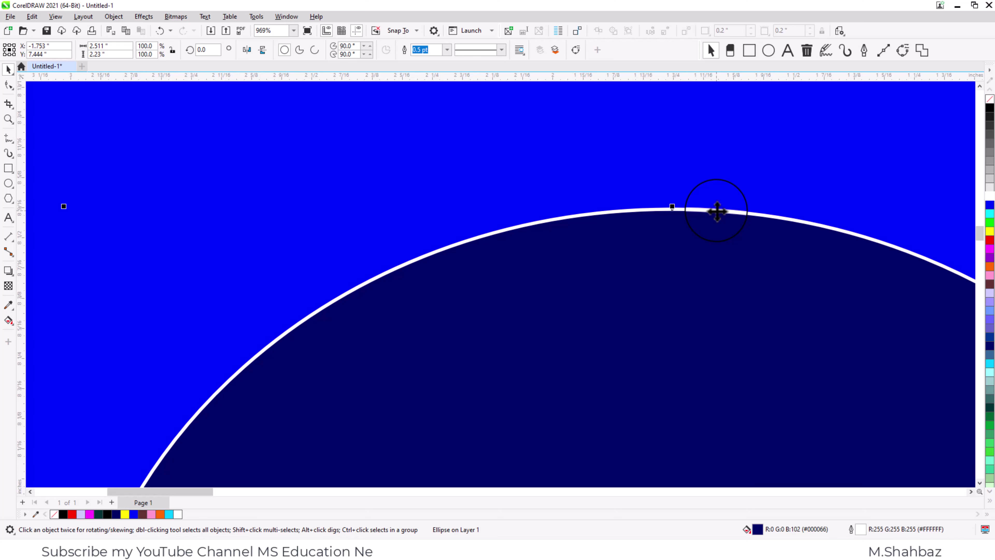
{"action": "key", "text": "F4"}
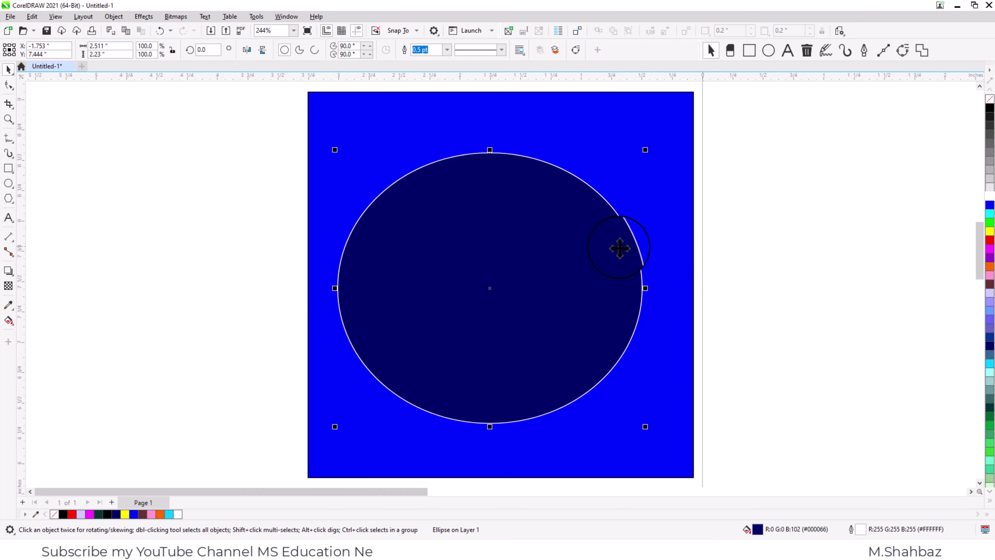
Move the blue square and the navy ellipse together about 1.4 inches to the left on the page.
{"action": "left_click", "coordinate": [722, 310]}
{"action": "left_click", "coordinate": [613, 265]}
{"action": "left_click", "coordinate": [661, 290]}
{"action": "left_click_drag", "start_coordinate": [661, 298], "coordinate": [498, 295]}
{"action": "key", "text": "Escape"}
Set the ellipse's outline width to 4 pt and shift the ellipse slightly to the right within the square.
{"action": "left_click", "coordinate": [355, 276]}
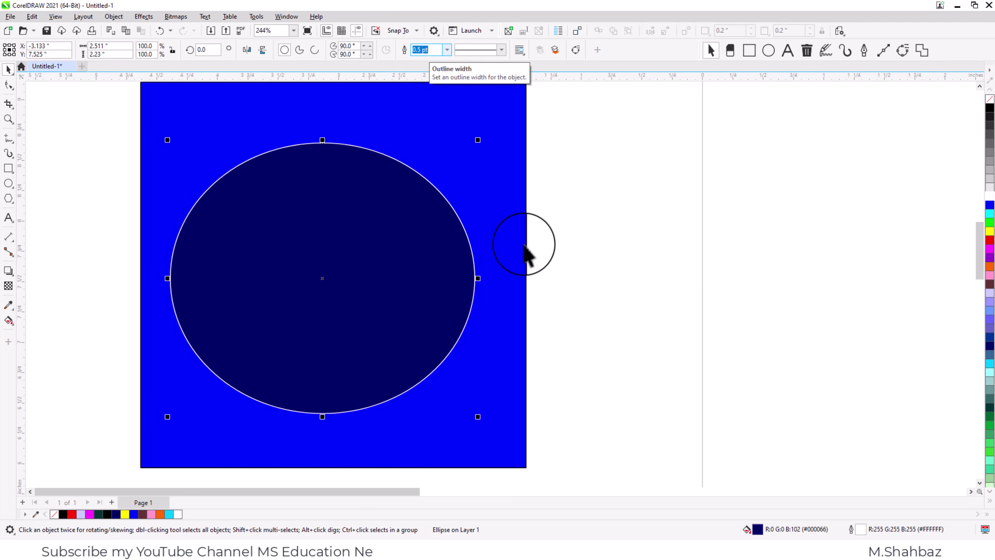
{"action": "left_click", "coordinate": [480, 285]}
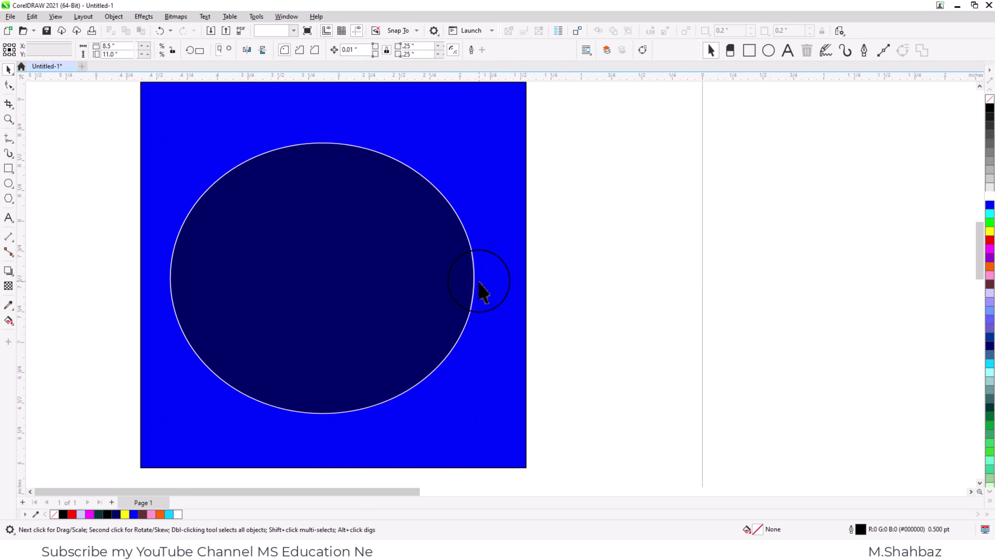
{"action": "left_click", "coordinate": [446, 283]}
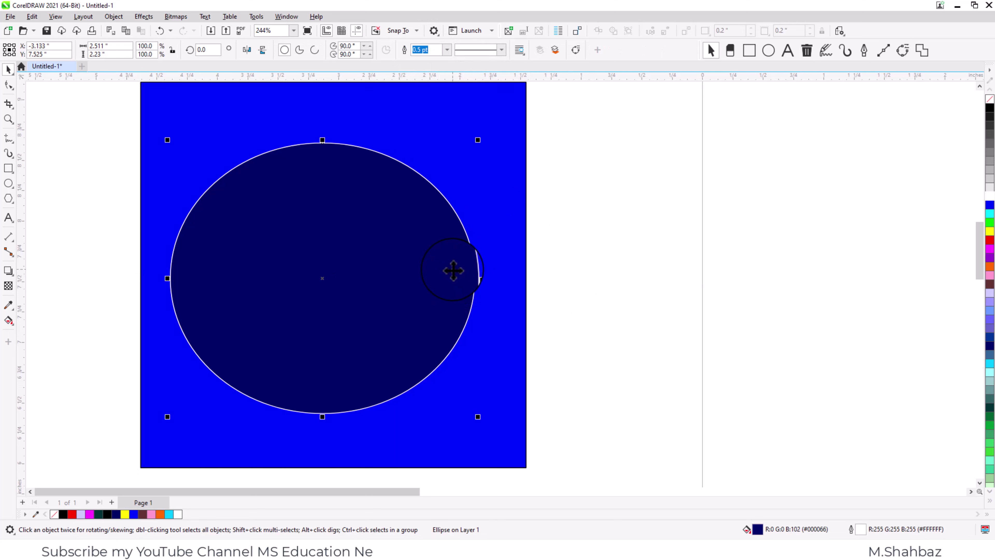
{"action": "left_click", "coordinate": [447, 49]}
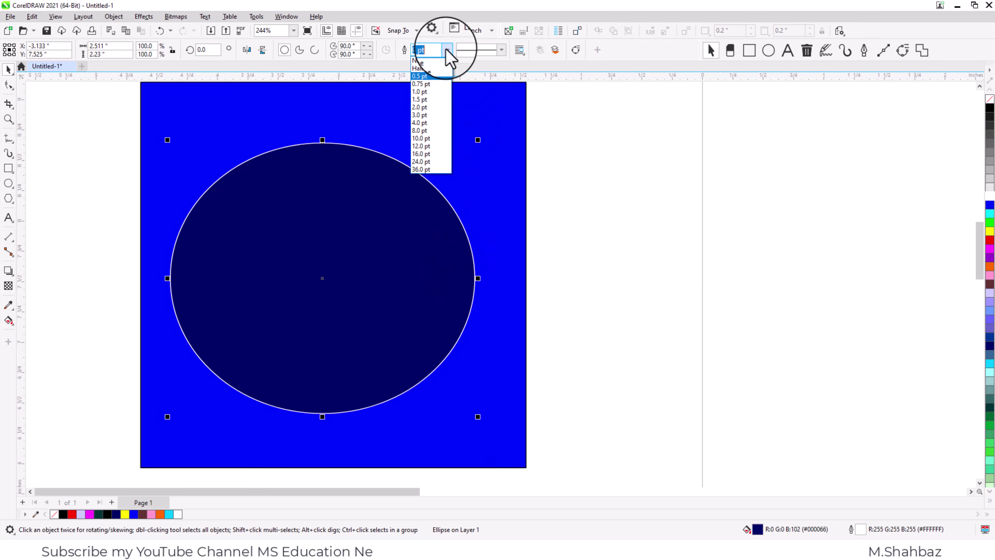
{"action": "left_click", "coordinate": [437, 107]}
{"action": "double_click", "coordinate": [426, 50]}
{"action": "type", "text": "4"}
{"action": "key", "text": "Return"}
{"action": "left_click_drag", "start_coordinate": [464, 319], "coordinate": [470, 321]}
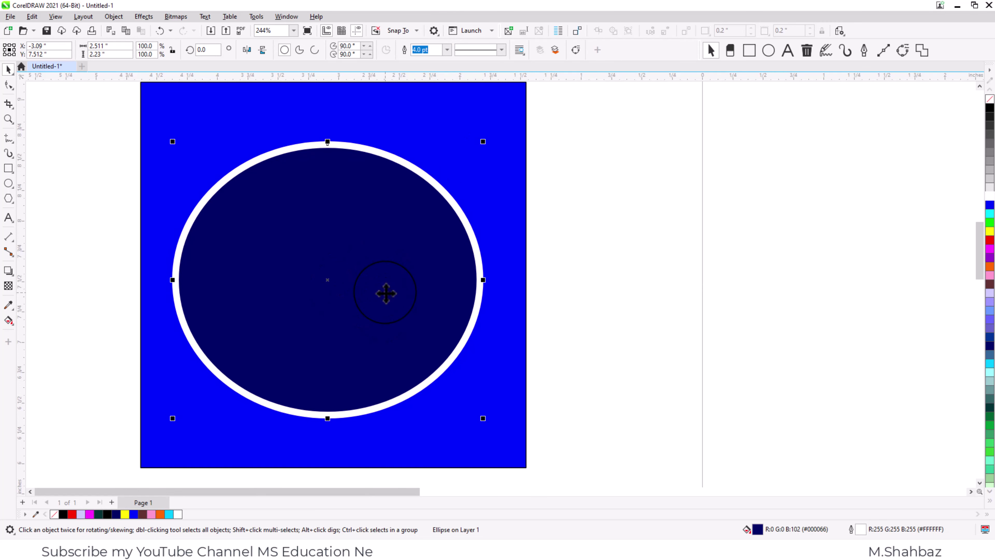
In the Outline Pen settings, try yellow, lavender and red for the ellipse's outline and settle on orange (#FF6633).
{"action": "key", "text": "F12"}
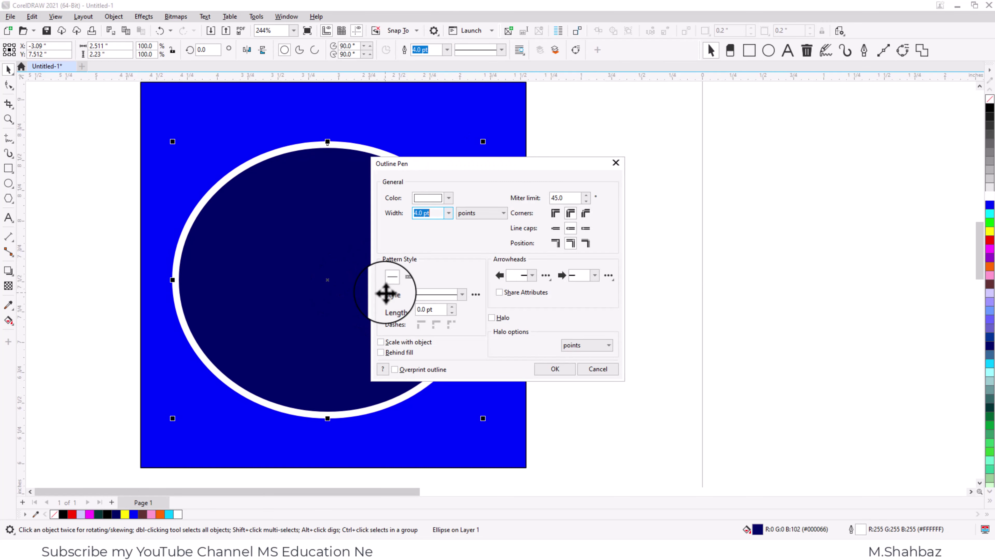
{"action": "left_click_drag", "start_coordinate": [432, 163], "coordinate": [579, 178]}
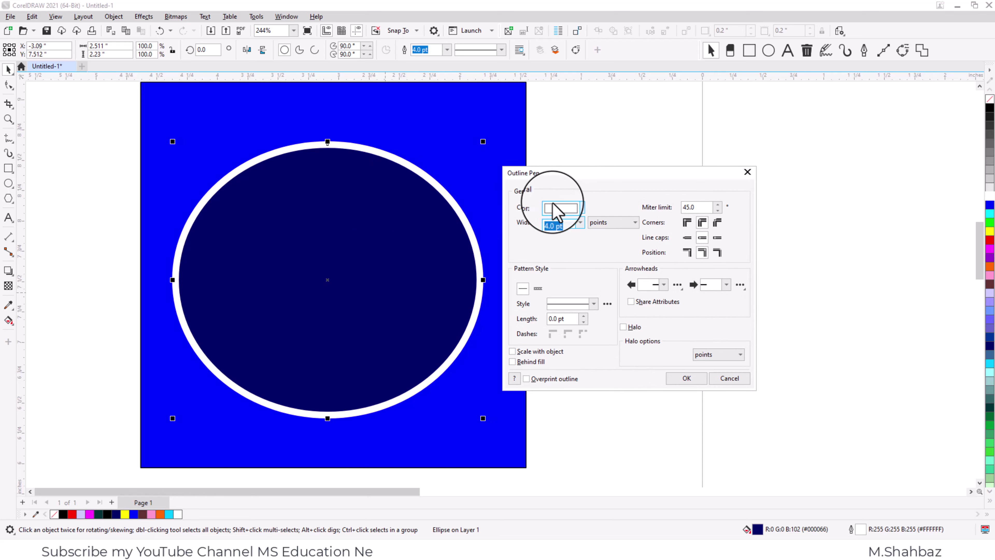
{"action": "left_click", "coordinate": [560, 208]}
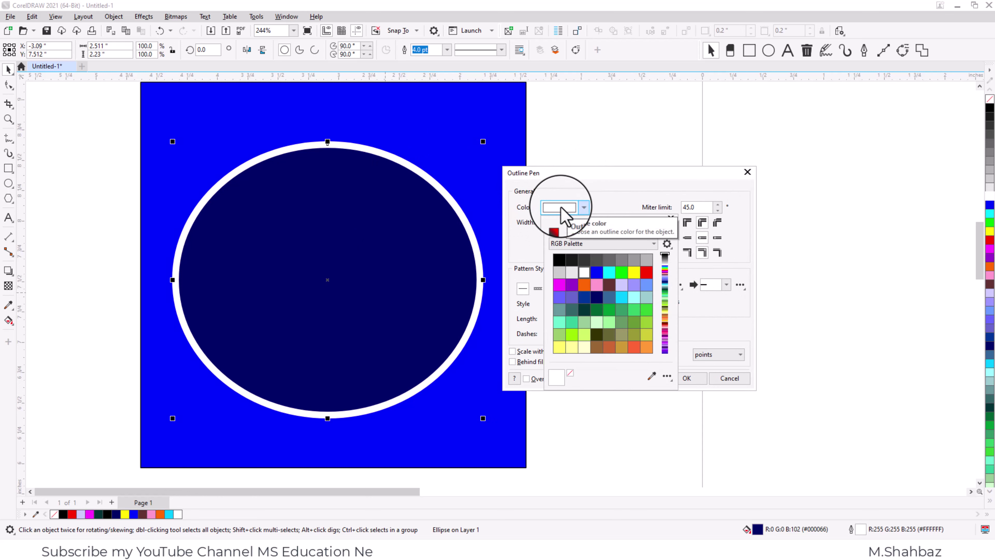
{"action": "left_click", "coordinate": [561, 208]}
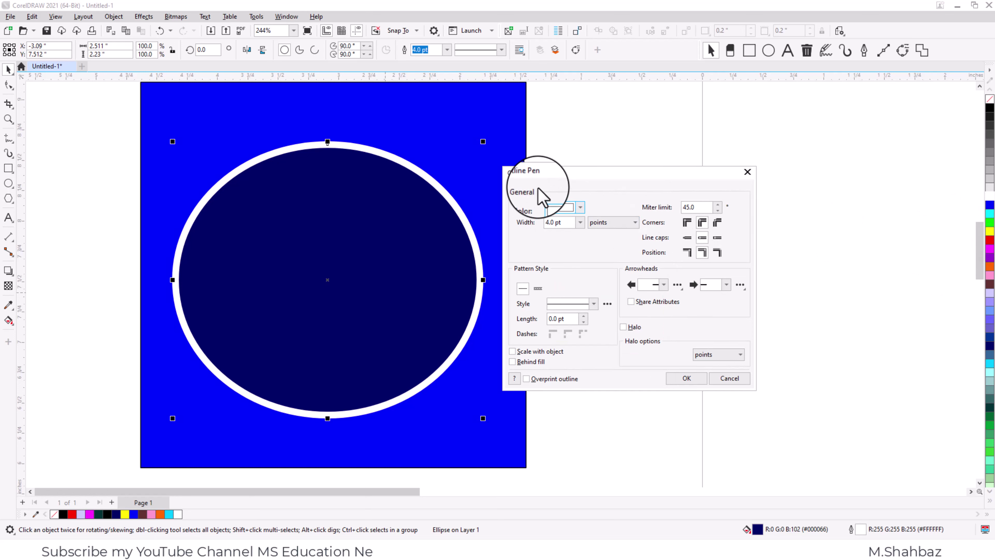
{"action": "left_click", "coordinate": [567, 207]}
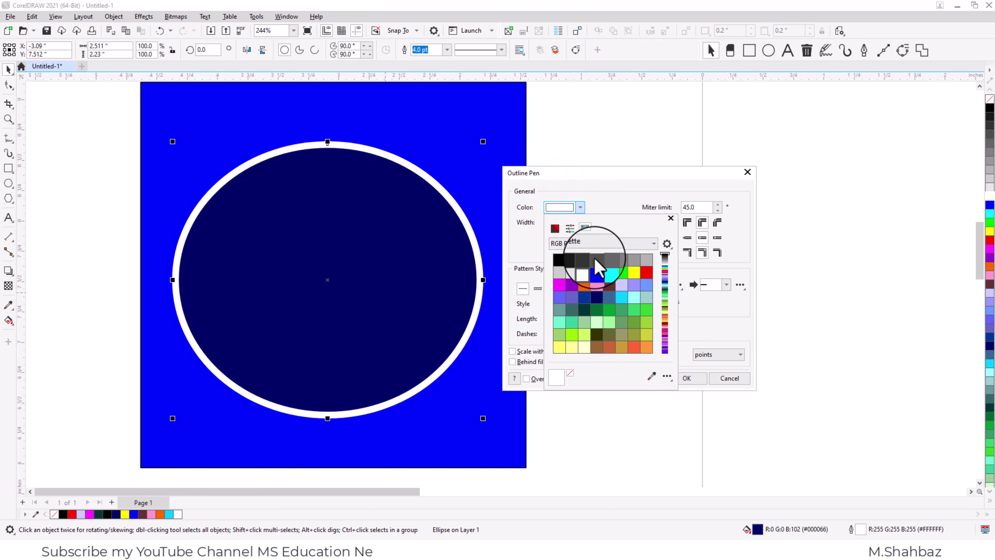
{"action": "left_click", "coordinate": [630, 272]}
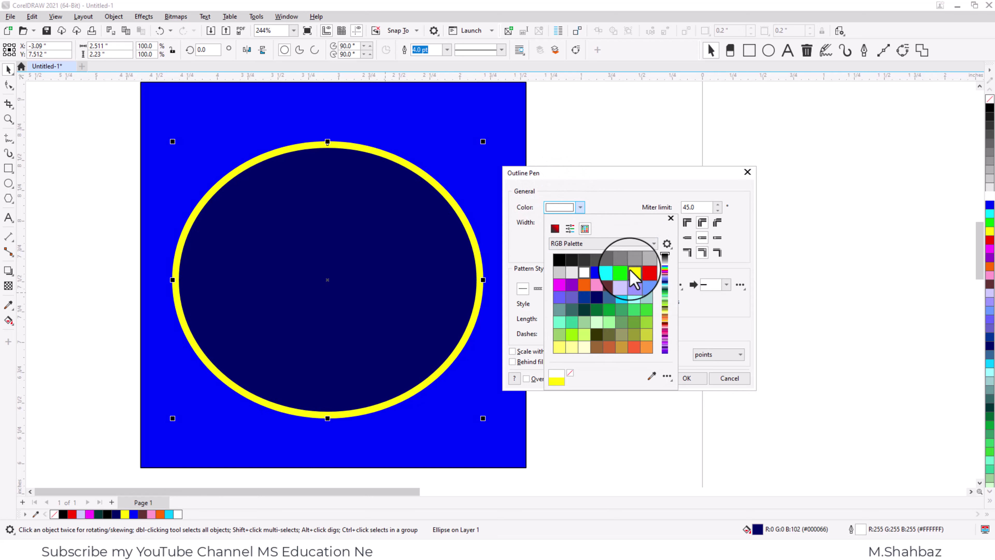
{"action": "left_click", "coordinate": [645, 274]}
{"action": "left_click", "coordinate": [646, 284]}
{"action": "left_click", "coordinate": [634, 285]}
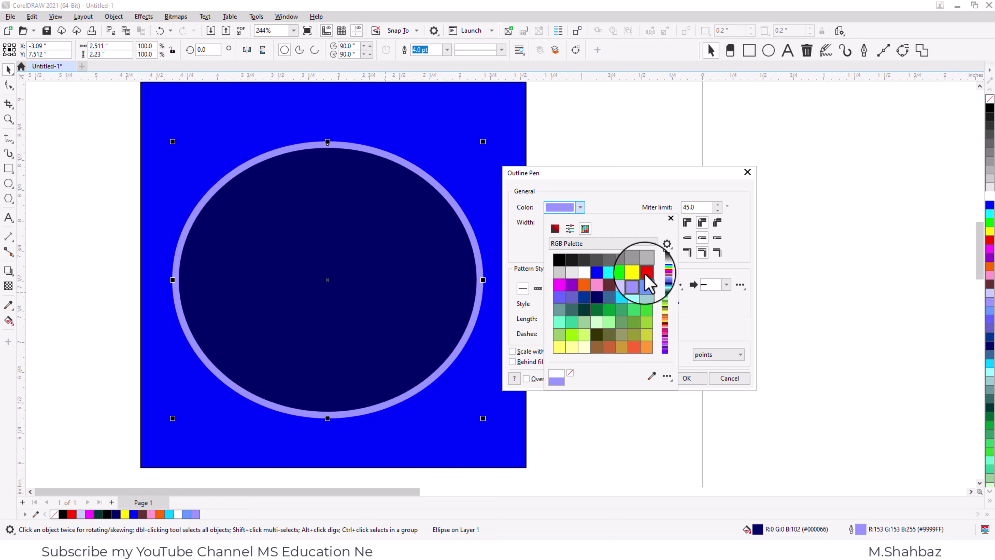
{"action": "left_click", "coordinate": [647, 273]}
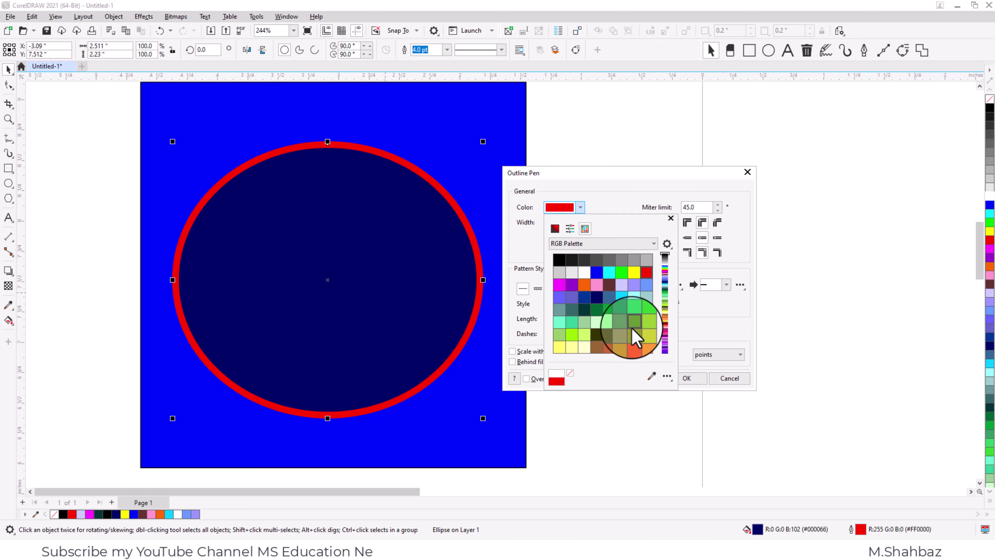
{"action": "left_click", "coordinate": [634, 346]}
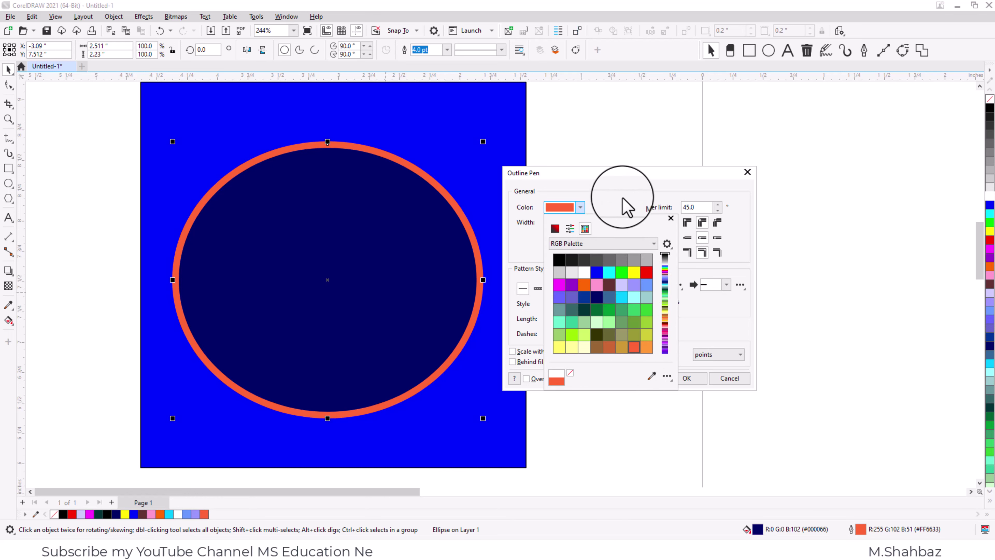
{"action": "left_click", "coordinate": [627, 207]}
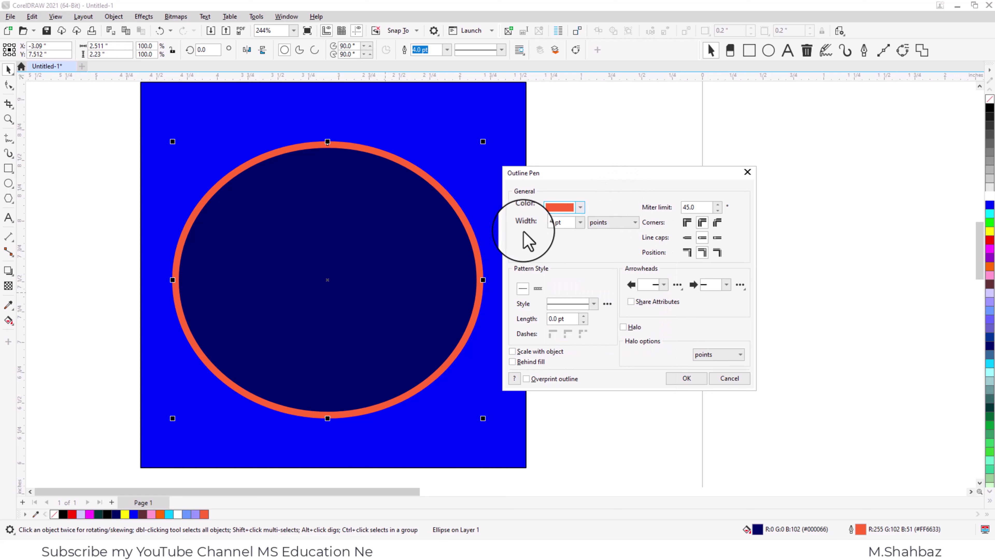
Set the ellipse's outline width to 0.75 pt and switch the width units to pixels.
{"action": "left_click", "coordinate": [580, 223]}
{"action": "left_click", "coordinate": [570, 265]}
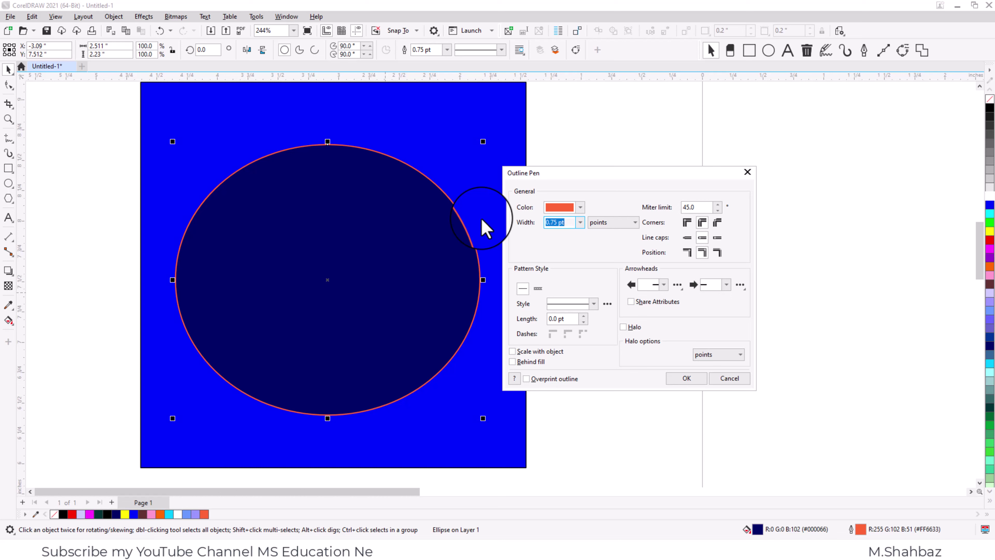
{"action": "left_click", "coordinate": [598, 222]}
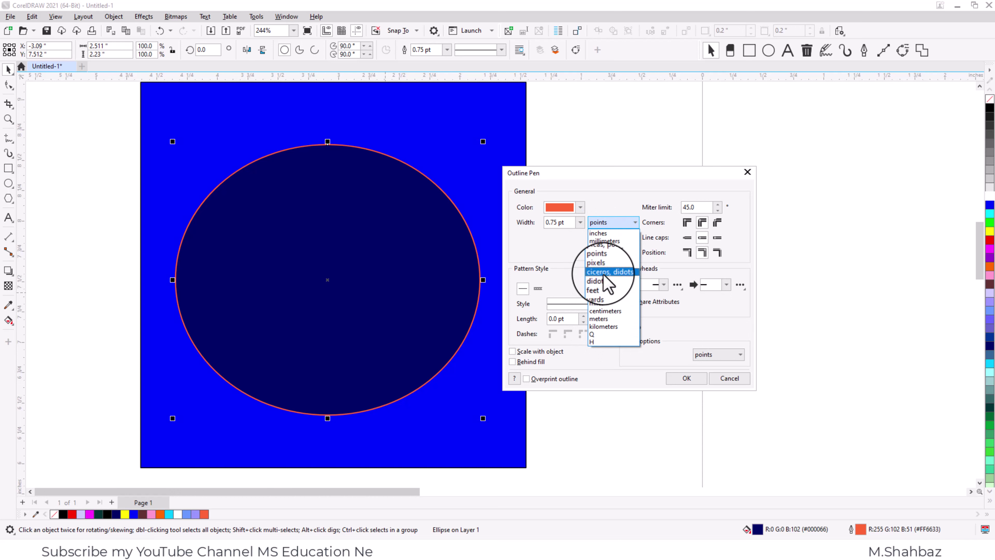
{"action": "left_click", "coordinate": [600, 264]}
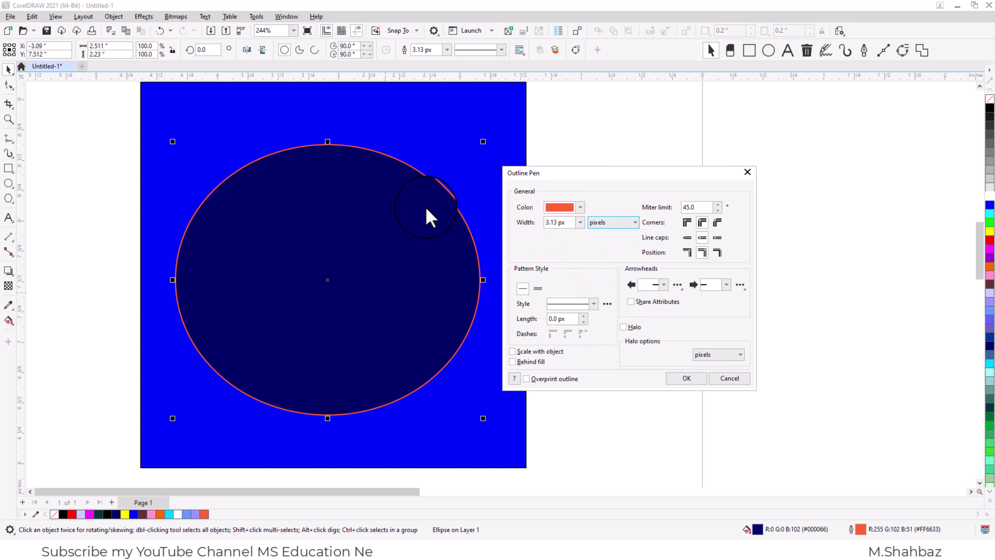
Try an outline width of 4 px for the ellipse and increase it to 8 px.
{"action": "left_click", "coordinate": [581, 222]}
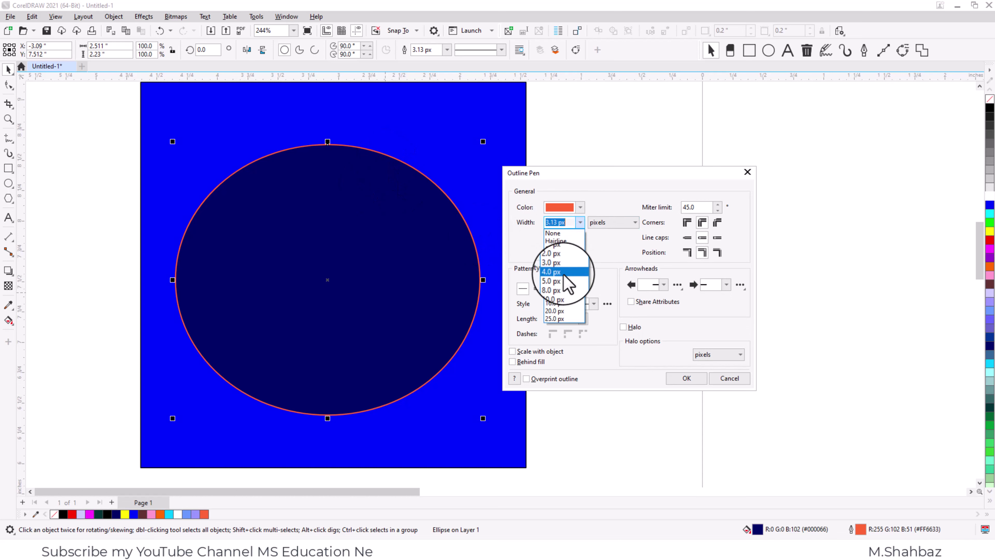
{"action": "left_click", "coordinate": [564, 275]}
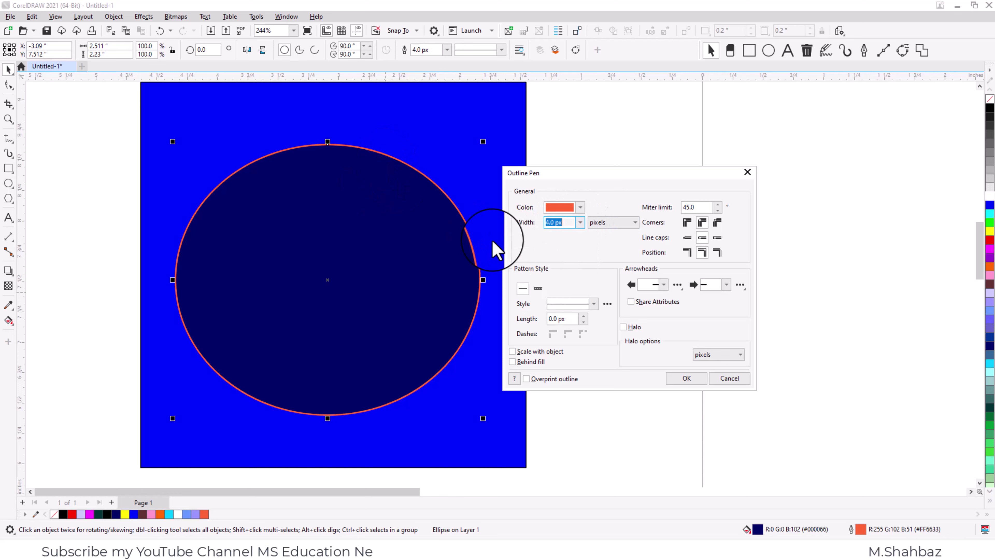
{"action": "left_click", "coordinate": [580, 221]}
{"action": "left_click", "coordinate": [568, 288]}
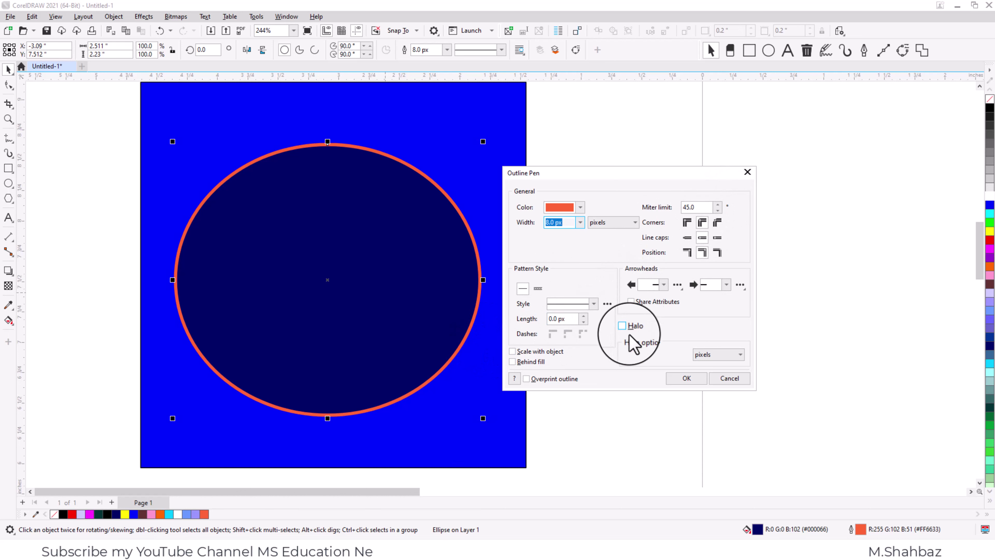
Enable Scale with object for the ellipse's outline, leave Behind fill off, and apply the Outline Pen settings.
{"action": "left_click", "coordinate": [536, 365]}
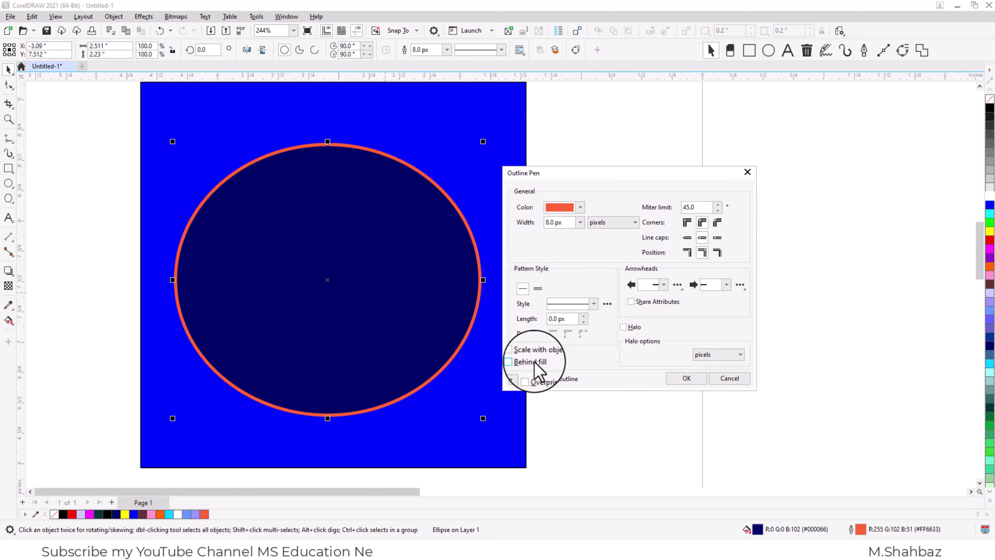
{"action": "left_click", "coordinate": [536, 363]}
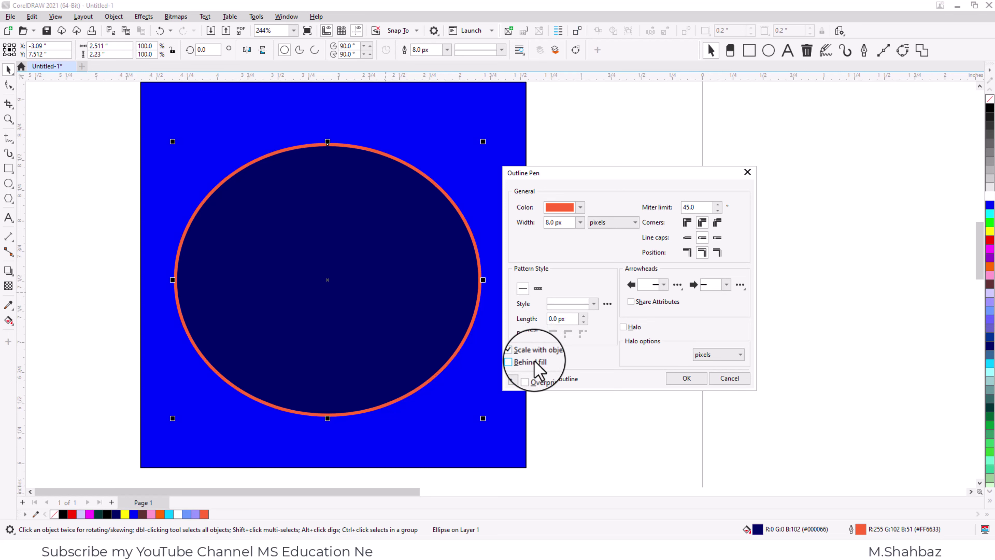
{"action": "left_click", "coordinate": [535, 362]}
{"action": "left_click", "coordinate": [535, 362]}
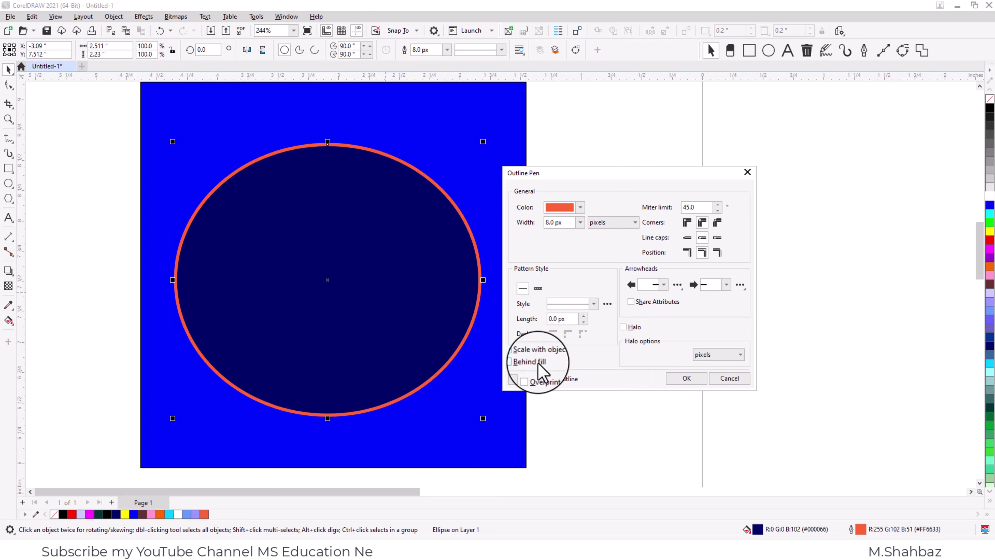
{"action": "left_click", "coordinate": [533, 352]}
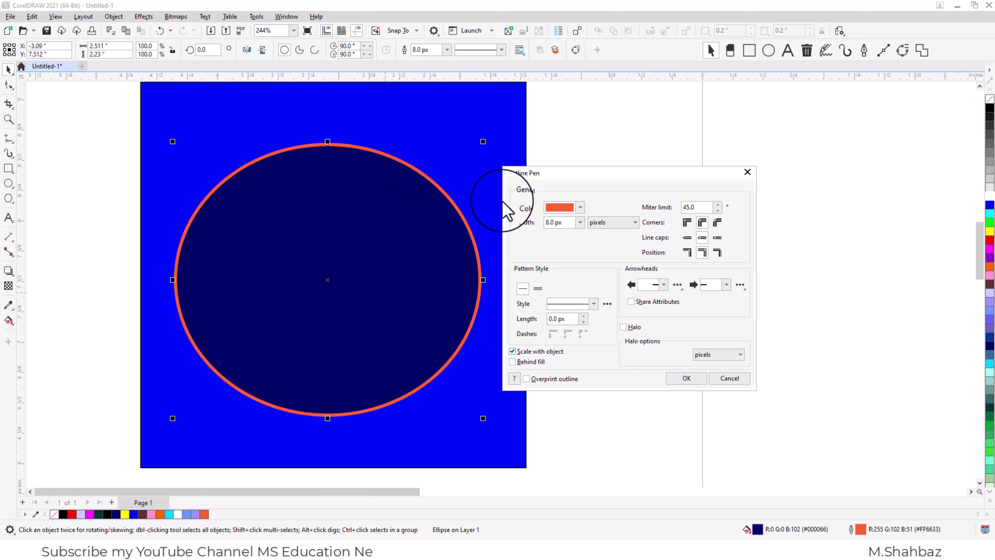
{"action": "left_click", "coordinate": [548, 222]}
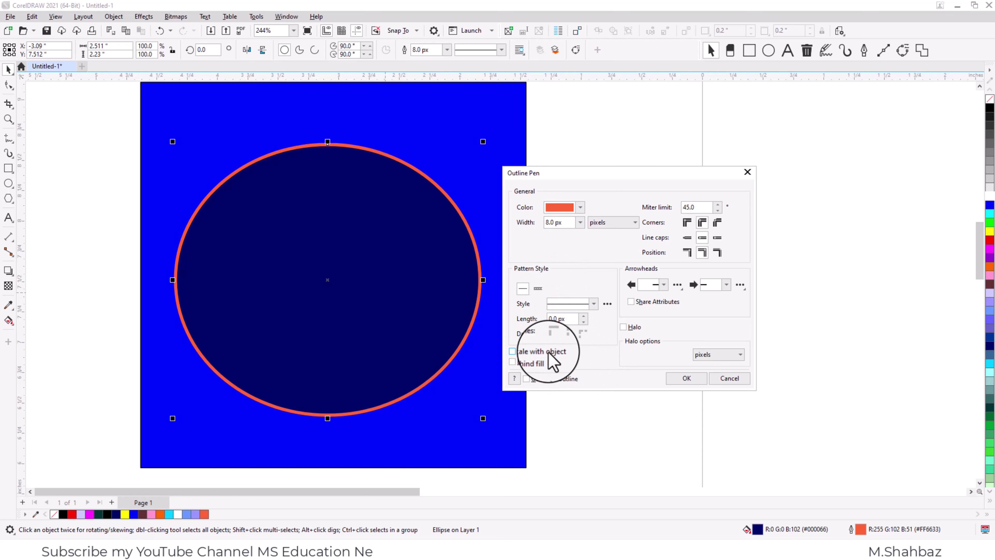
{"action": "left_click", "coordinate": [527, 352]}
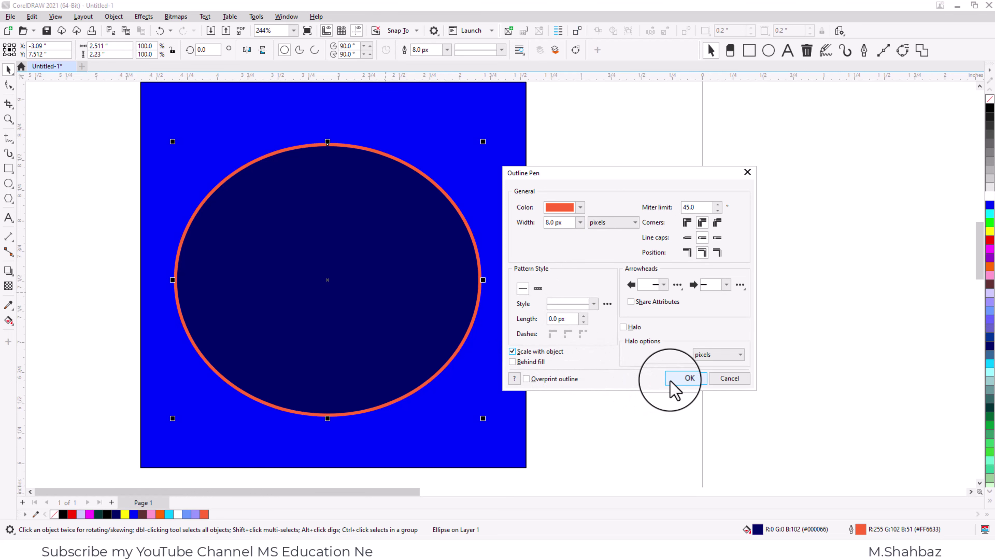
{"action": "left_click", "coordinate": [686, 378]}
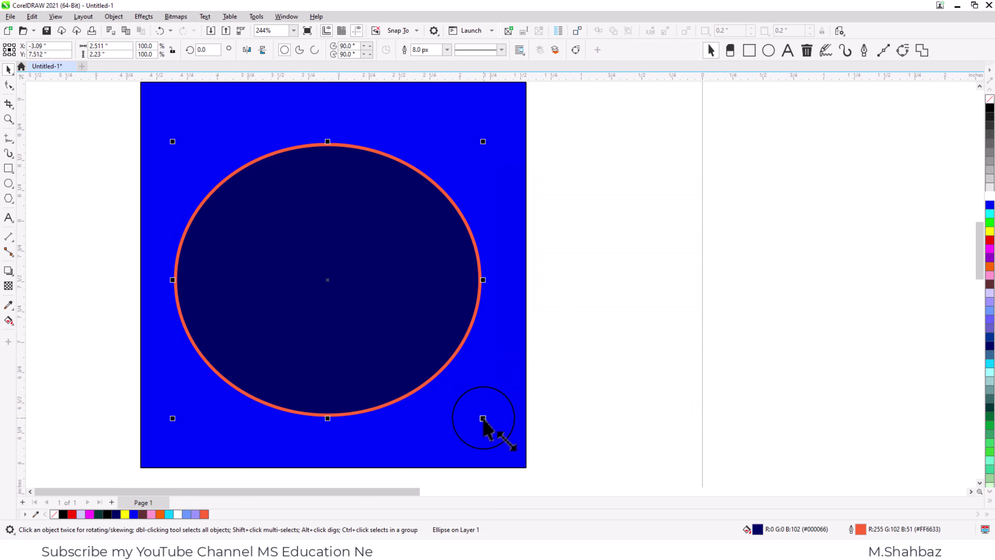
Shrink the ellipse about its center in two stages and enlarge it to about 2.56 by 2.27 inches.
{"action": "left_click_drag", "start_coordinate": [483, 418], "coordinate": [392, 337]}
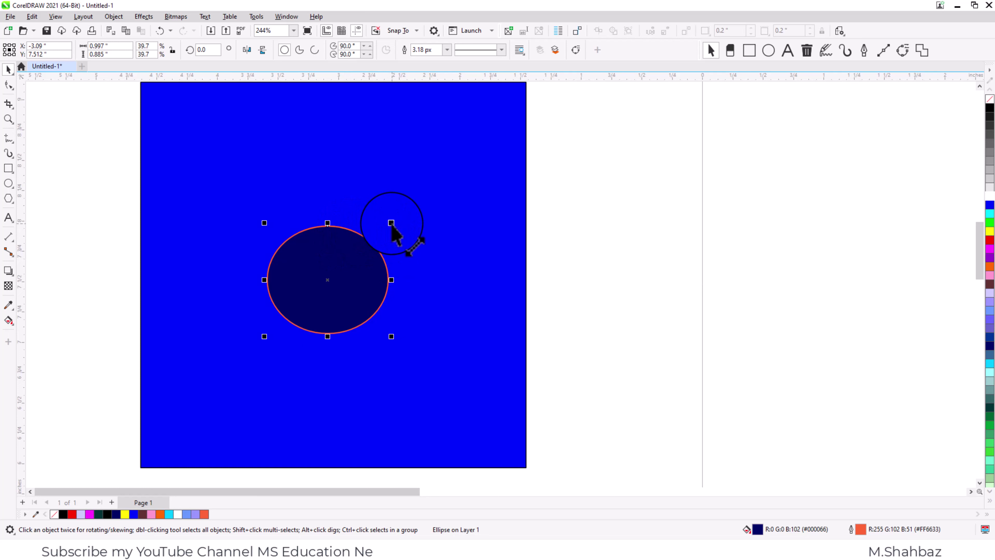
{"action": "left_click_drag", "start_coordinate": [391, 222], "coordinate": [357, 253]}
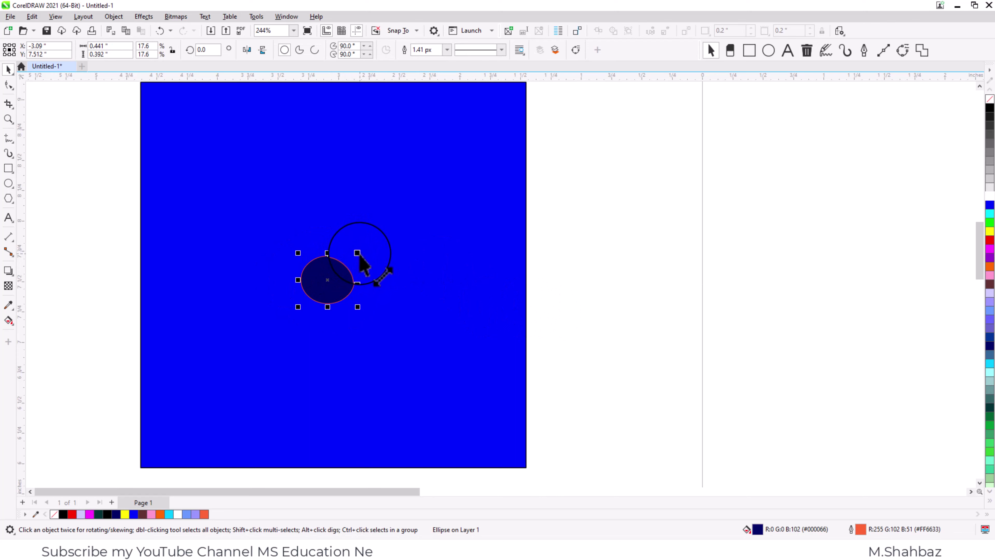
{"action": "left_click_drag", "start_coordinate": [358, 254], "coordinate": [488, 141]}
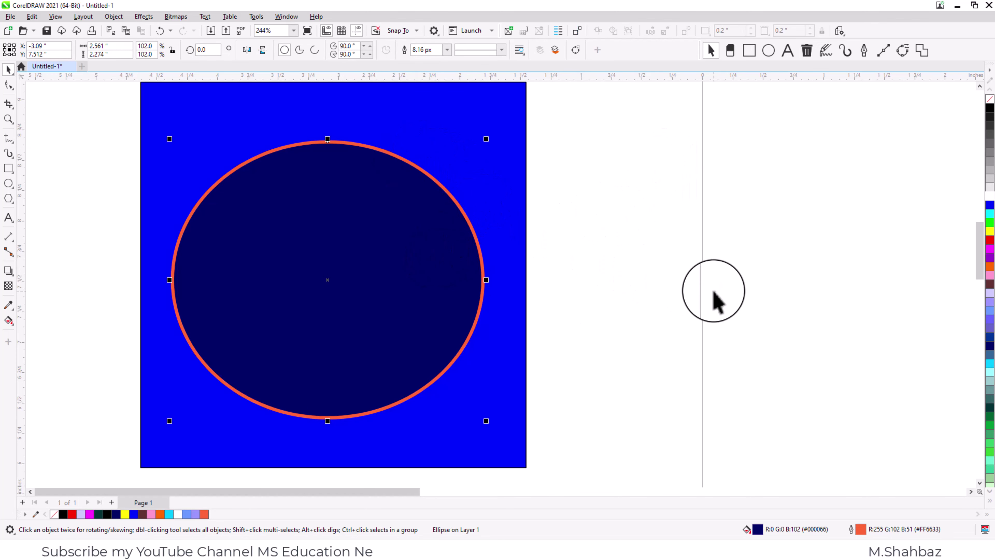
Turn off Scale with object in the ellipse's Outline Pen settings and apply the change.
{"action": "key", "text": "F12"}
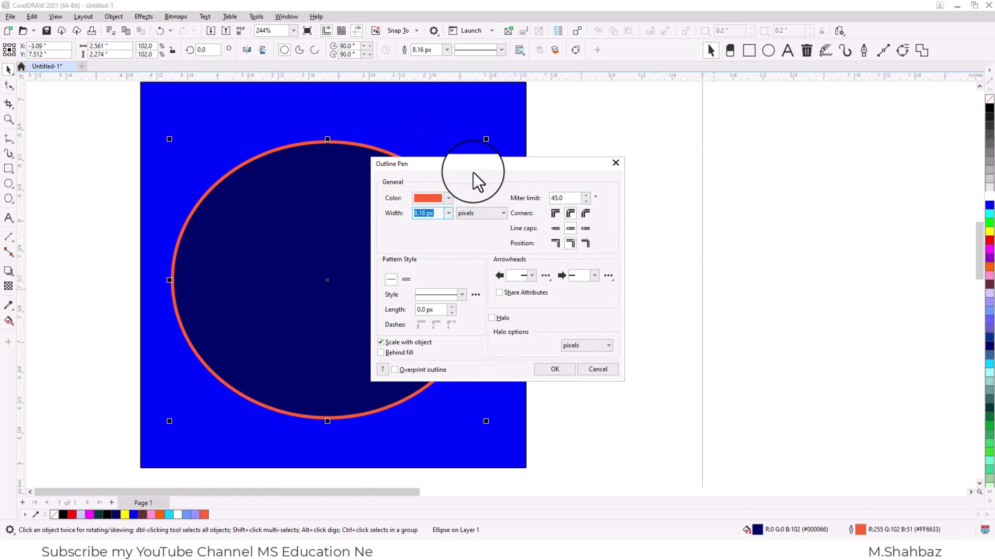
{"action": "left_click_drag", "start_coordinate": [475, 166], "coordinate": [596, 185]}
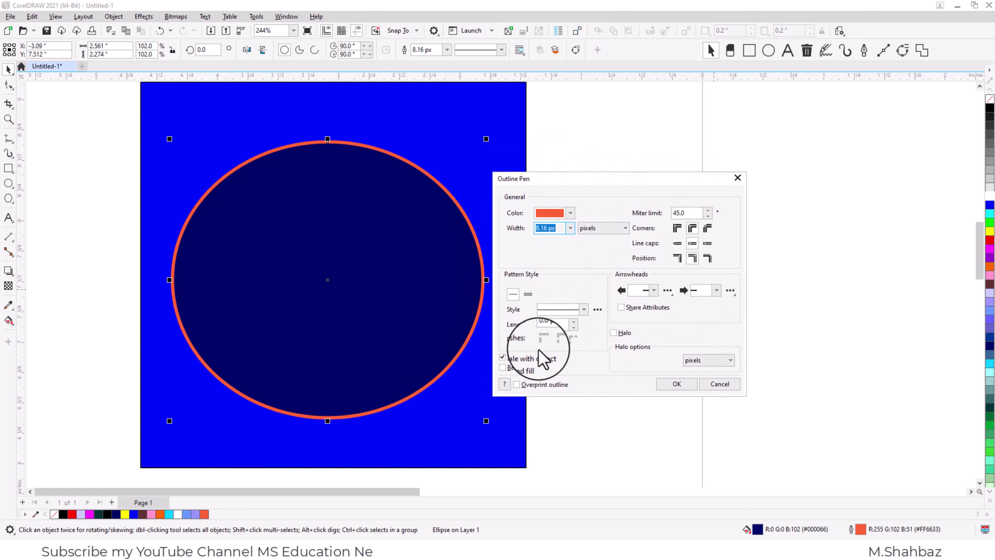
{"action": "left_click", "coordinate": [537, 358]}
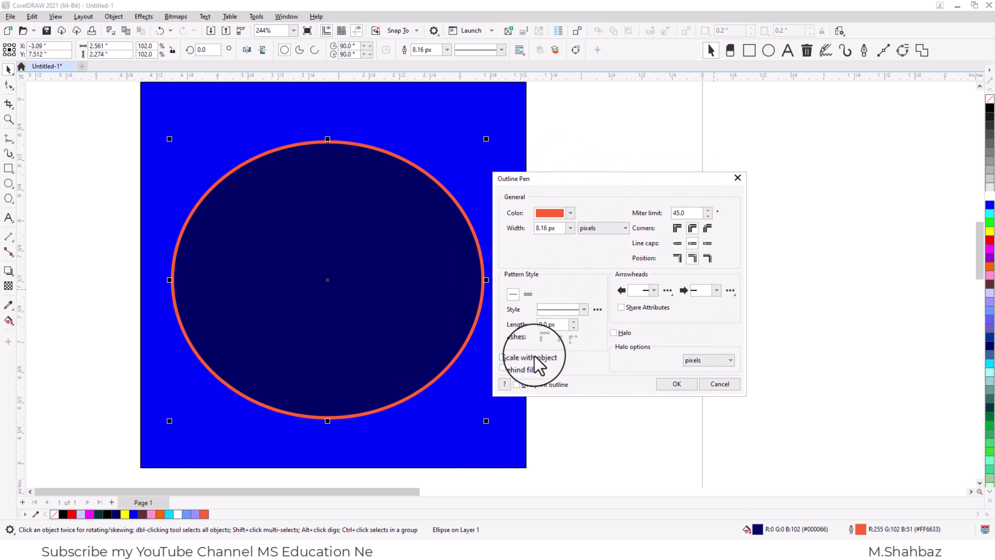
{"action": "left_click", "coordinate": [673, 385]}
{"action": "left_click", "coordinate": [480, 166]}
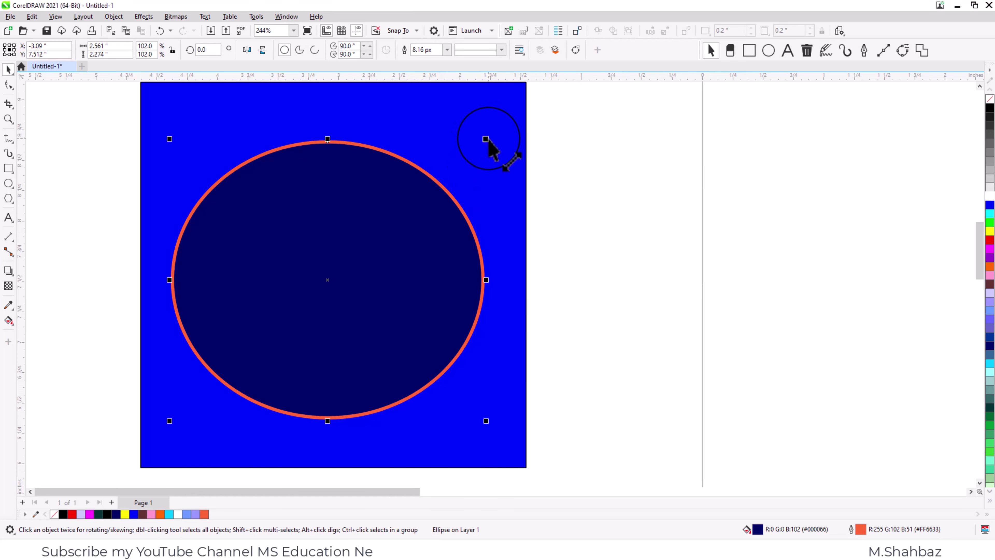
Shrink the ellipse about its center to about 0.4 by 0.35 inches and reselect it.
{"action": "left_click_drag", "start_coordinate": [486, 140], "coordinate": [354, 258]}
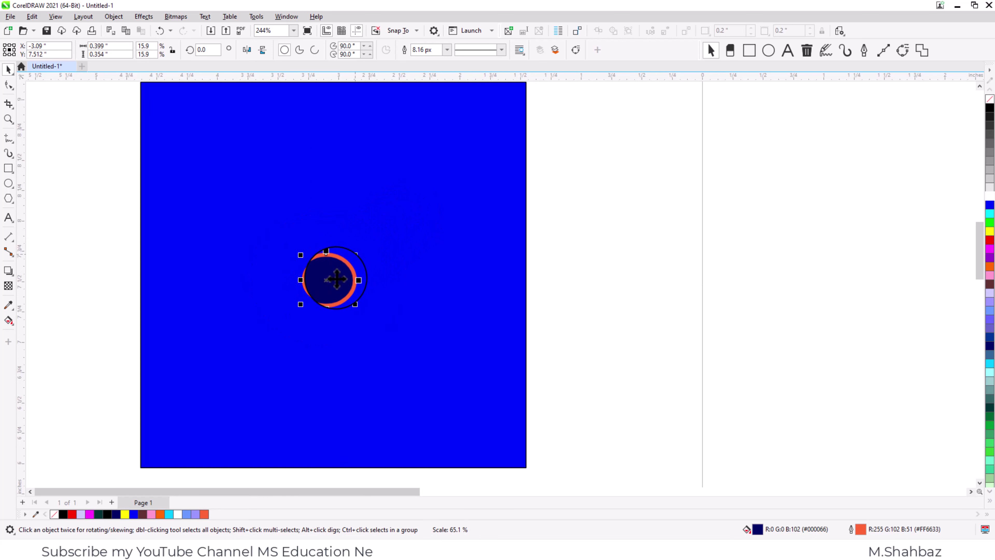
{"action": "left_click", "coordinate": [616, 354]}
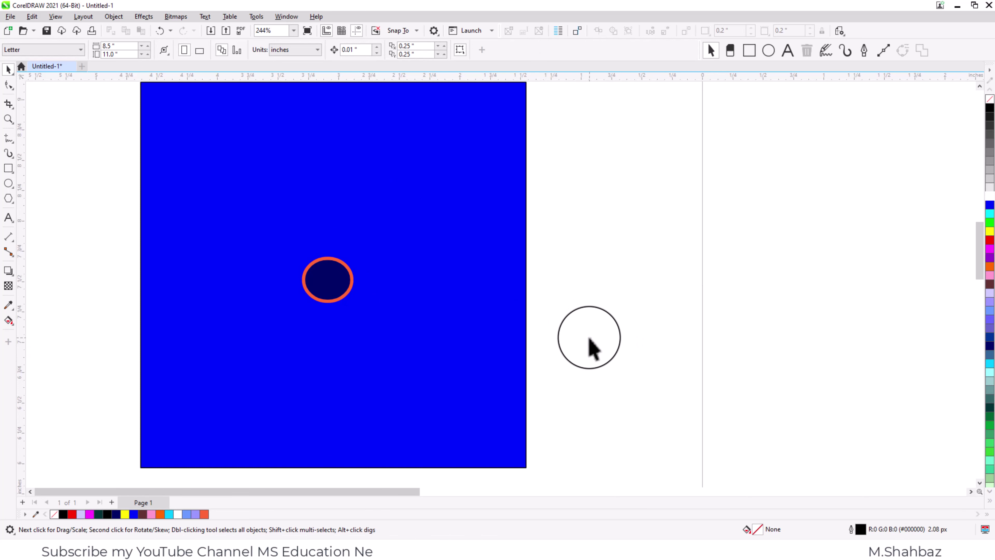
{"action": "left_click", "coordinate": [350, 273]}
{"action": "mouse_move", "coordinate": [350, 274]}
{"action": "left_mouse_down"}
{"action": "mouse_move", "coordinate": [380, 260]}
{"action": "mouse_move", "coordinate": [351, 256]}
{"action": "left_mouse_up"}
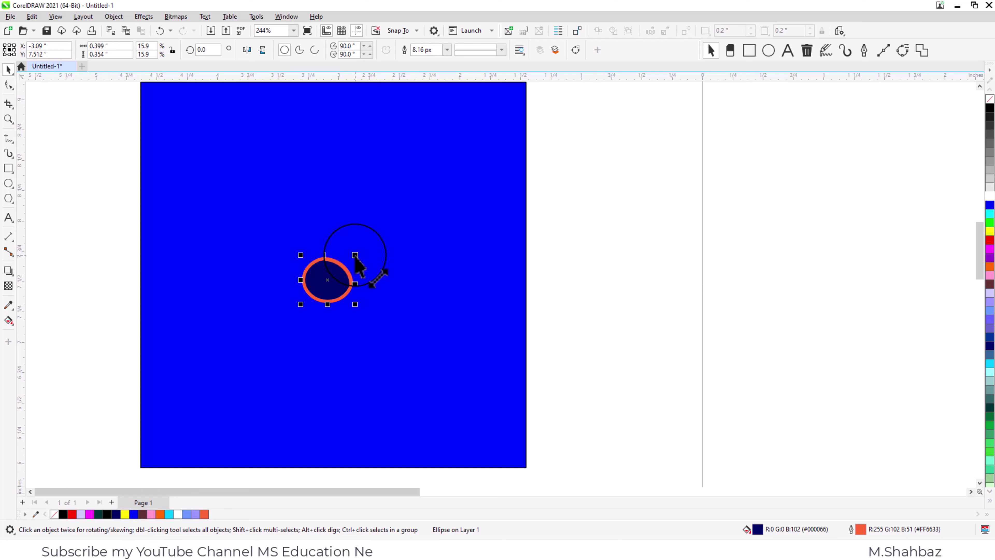
Enable Scale with object for the small ellipse's outline, set its width to 3 px, and apply the settings.
{"action": "key", "text": "F12"}
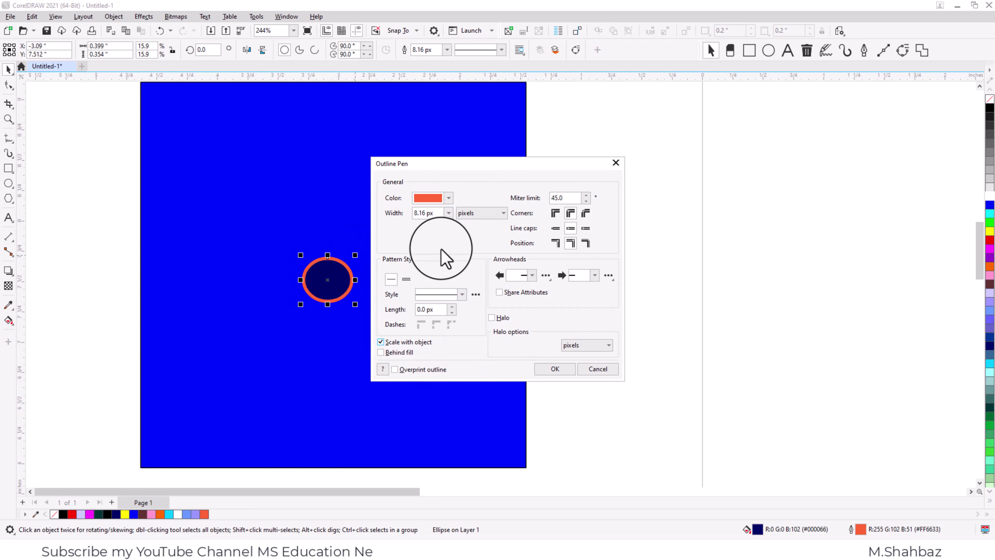
{"action": "left_click", "coordinate": [449, 212]}
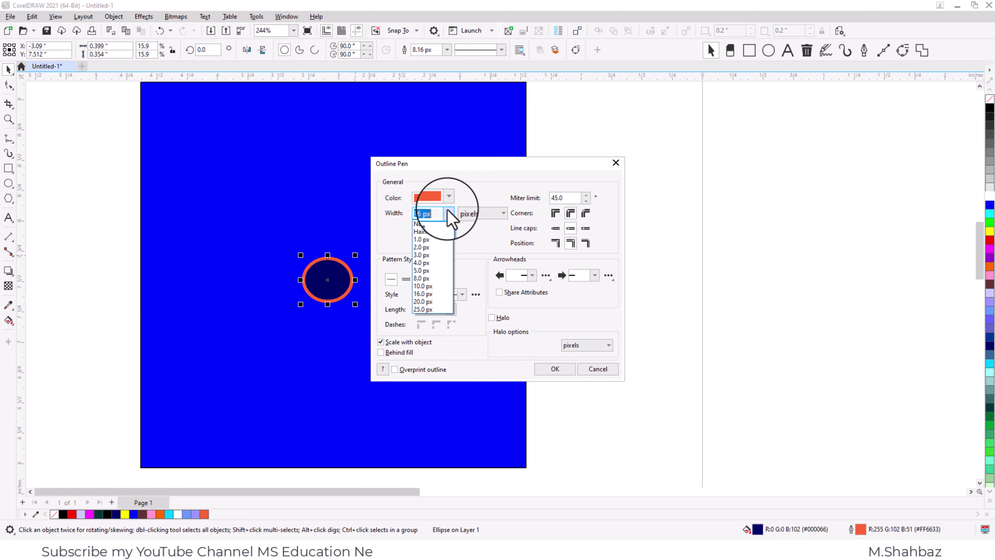
{"action": "left_click", "coordinate": [431, 255]}
{"action": "left_click", "coordinate": [565, 372]}
{"action": "left_click", "coordinate": [551, 367]}
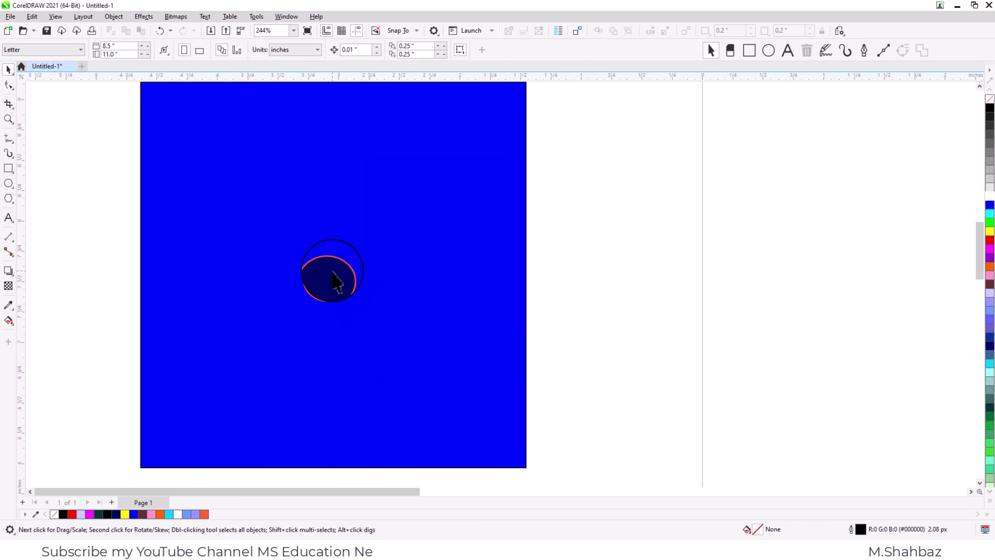
{"action": "left_click", "coordinate": [329, 278]}
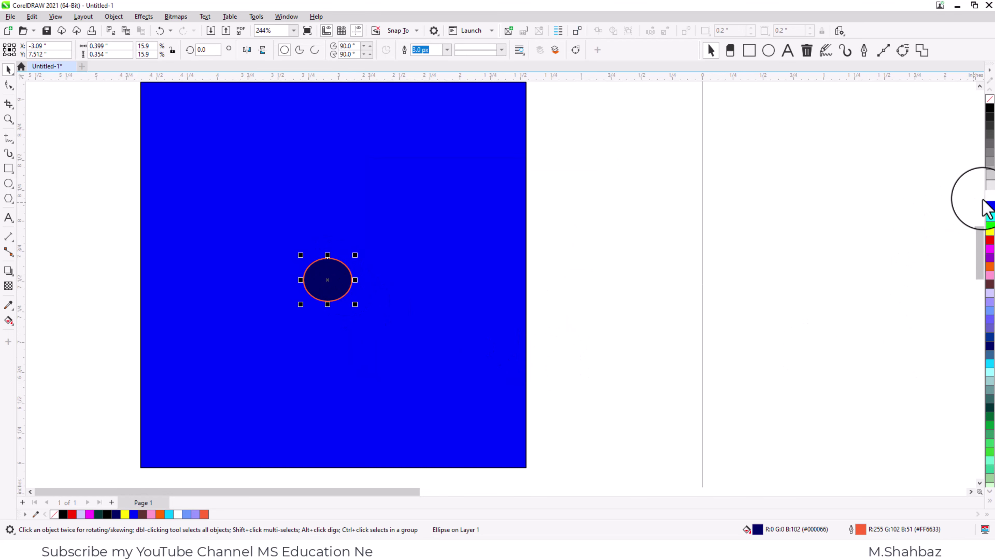
Color the ellipse's outline white, enlarge the ellipse to about 2.16 by 1.91 inches, and reposition it within the blue square.
{"action": "right_click", "coordinate": [990, 196]}
{"action": "left_click", "coordinate": [724, 259]}
{"action": "left_click_drag", "start_coordinate": [331, 282], "coordinate": [451, 352]}
{"action": "mouse_move", "coordinate": [284, 223]}
{"action": "left_mouse_down"}
{"action": "mouse_move", "coordinate": [306, 252]}
{"action": "mouse_move", "coordinate": [293, 228]}
{"action": "left_mouse_up"}
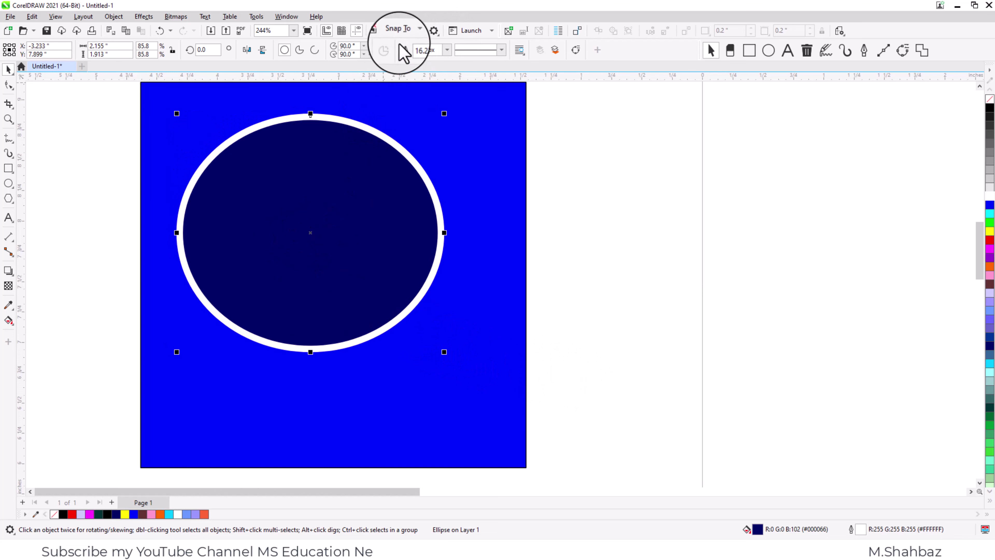
{"action": "left_click_drag", "start_coordinate": [357, 183], "coordinate": [368, 226]}
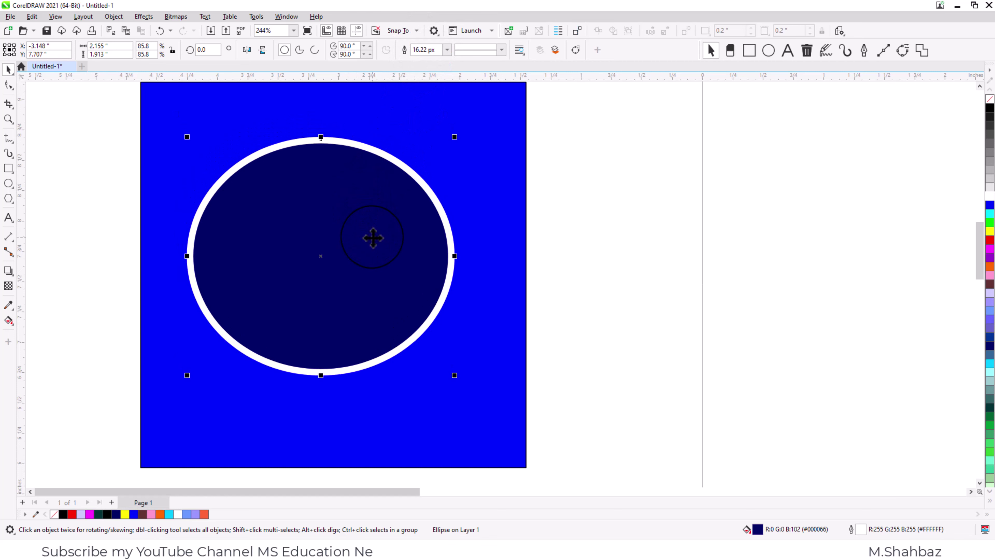
Set the enlarged ellipse's outline width to 3 px and deselect it.
{"action": "left_click", "coordinate": [447, 50]}
{"action": "left_click", "coordinate": [439, 93]}
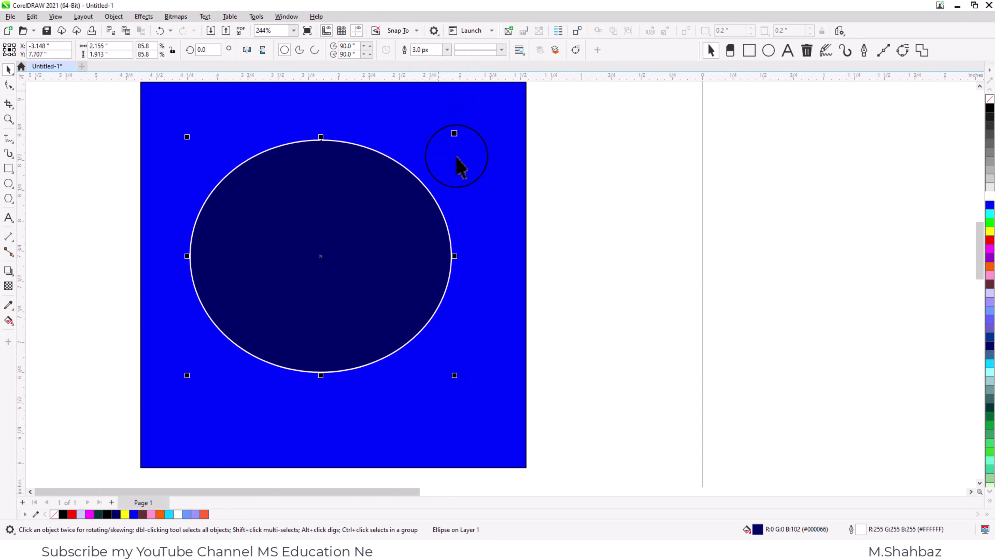
{"action": "left_click", "coordinate": [604, 216]}
{"action": "left_click", "coordinate": [372, 213]}
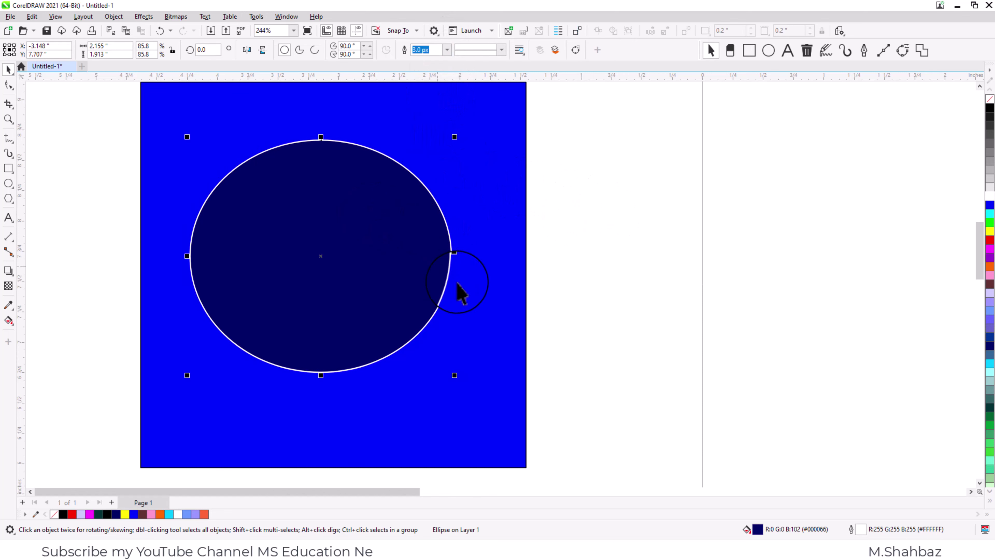
{"action": "left_click", "coordinate": [466, 288]}
{"action": "left_click", "coordinate": [529, 292]}
Draw a near-circular ellipse about 2.5 by 2.45 inches in the empty area left of the blue square.
{"action": "scroll", "coordinate": [531, 292], "scroll_direction": "left", "scroll_amount": 5}
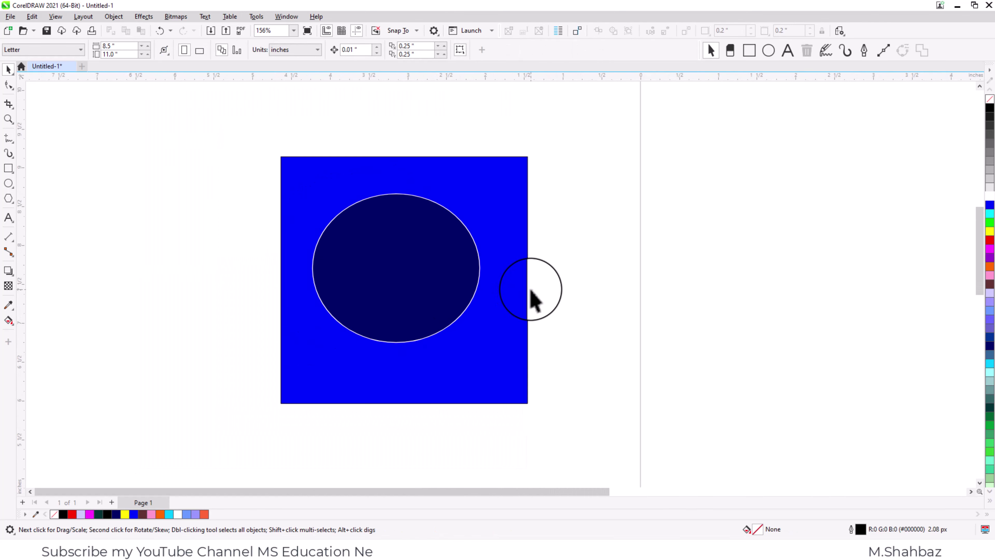
{"action": "left_click", "coordinate": [513, 287]}
{"action": "left_click", "coordinate": [333, 267]}
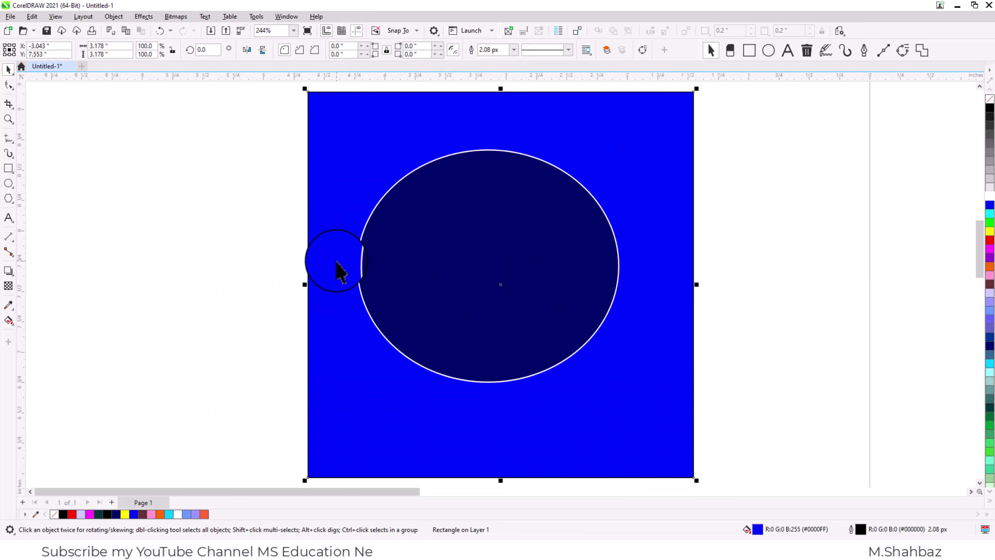
{"action": "left_click", "coordinate": [277, 260]}
{"action": "scroll", "coordinate": [279, 257], "scroll_direction": "down", "scroll_amount": 2}
{"action": "scroll", "coordinate": [279, 257], "scroll_direction": "down", "scroll_amount": 2}
{"action": "key", "text": "z"}
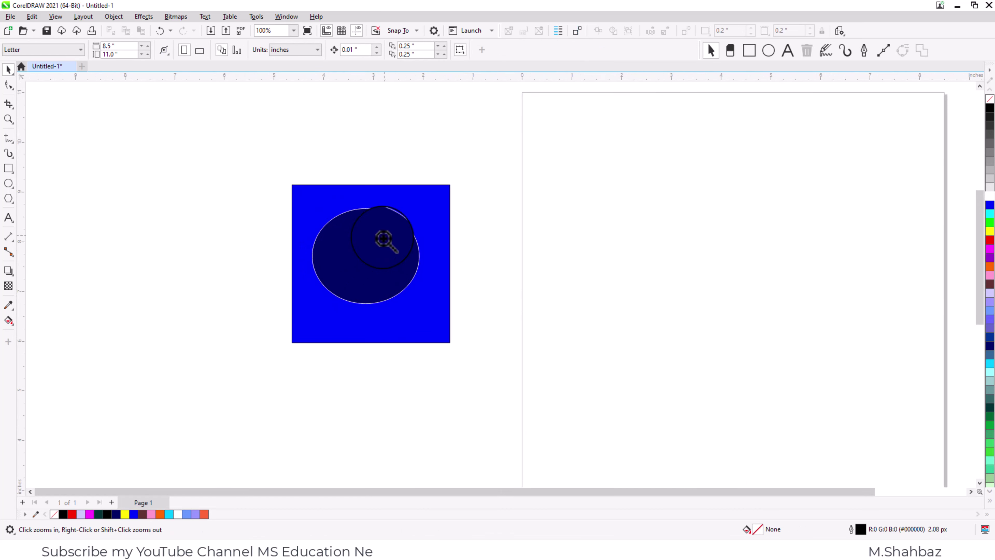
{"action": "left_click_drag", "start_coordinate": [444, 173], "coordinate": [65, 371]}
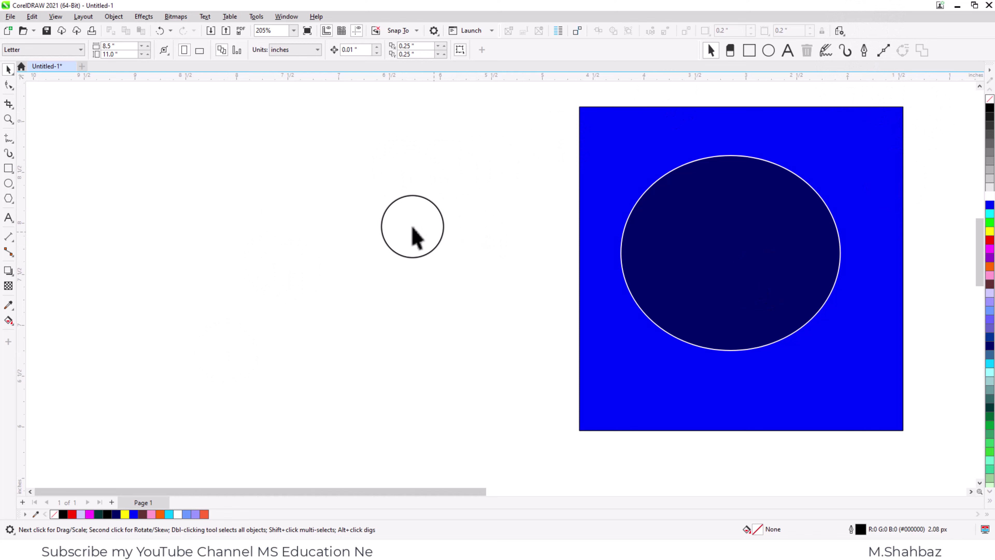
{"action": "left_click", "coordinate": [8, 183]}
{"action": "left_click_drag", "start_coordinate": [155, 153], "coordinate": [411, 406]}
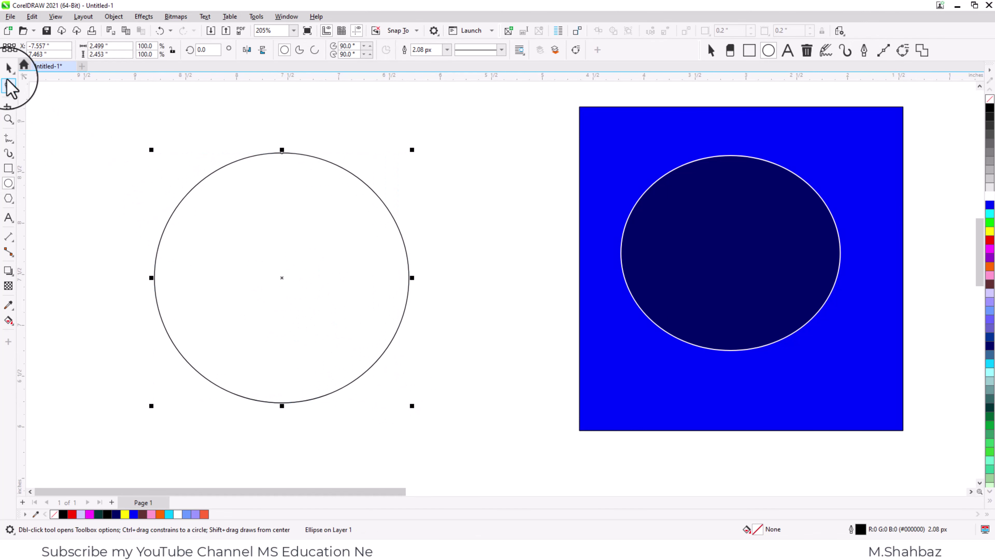
{"action": "left_click", "coordinate": [9, 69]}
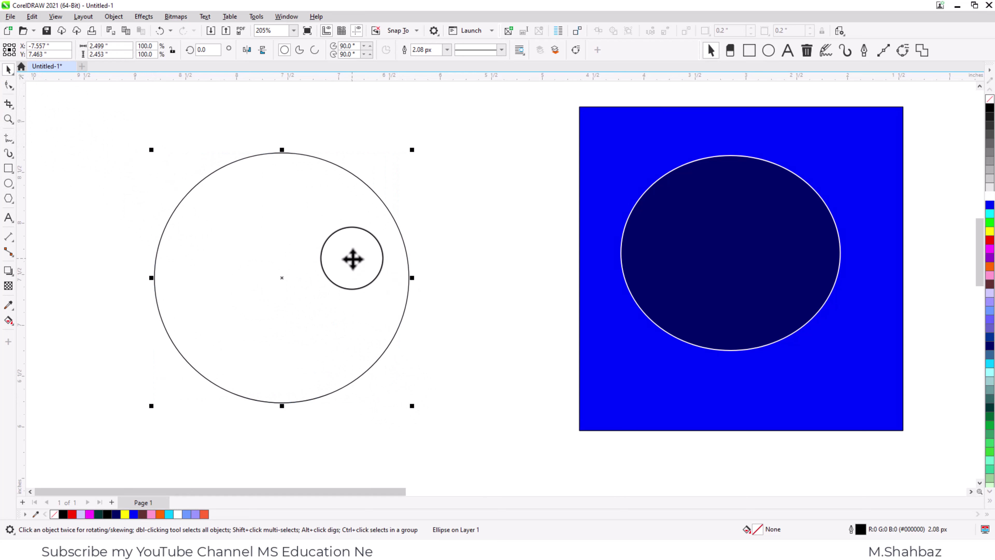
Copy the dark blue fill of the ellipse in the square onto the new circle and move the circle closer to the square.
{"action": "left_click", "coordinate": [655, 301]}
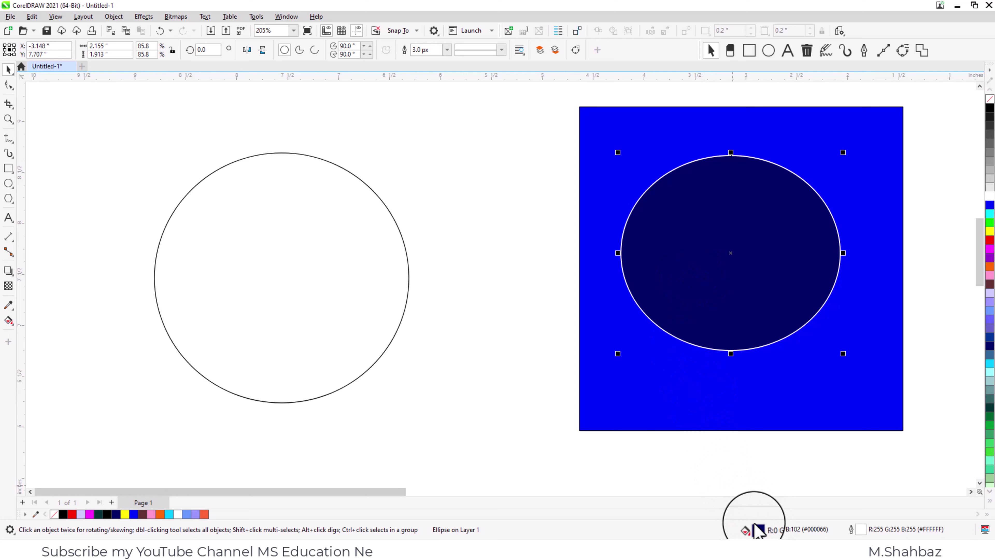
{"action": "left_click_drag", "start_coordinate": [759, 532], "coordinate": [322, 345]}
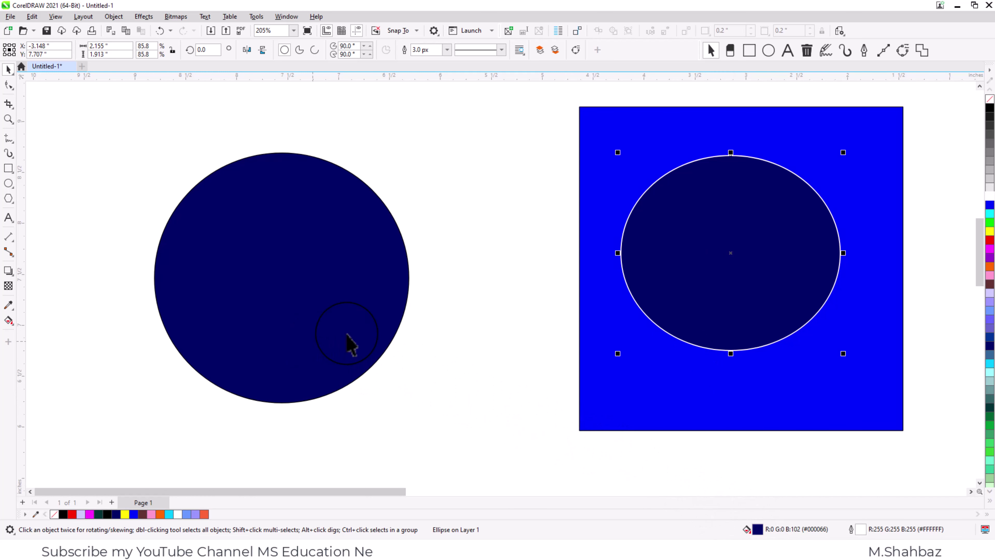
{"action": "left_click_drag", "start_coordinate": [294, 304], "coordinate": [384, 296]}
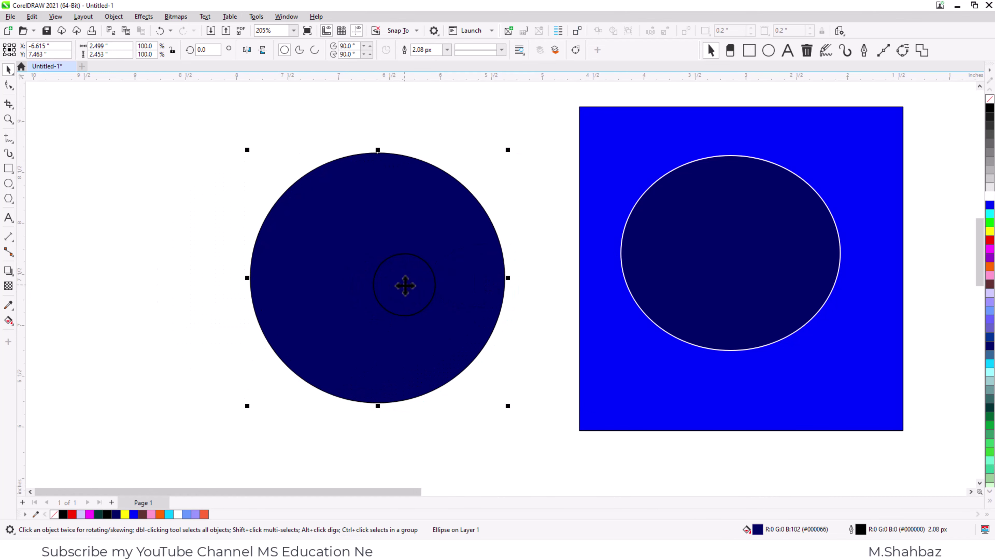
{"action": "left_click_drag", "start_coordinate": [409, 266], "coordinate": [402, 261]}
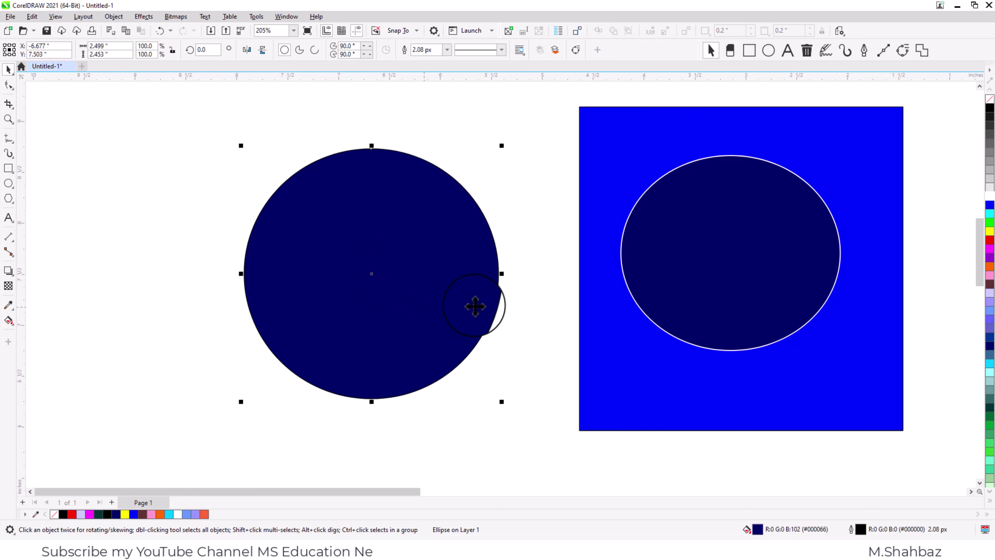
{"action": "left_click_drag", "start_coordinate": [436, 274], "coordinate": [432, 276]}
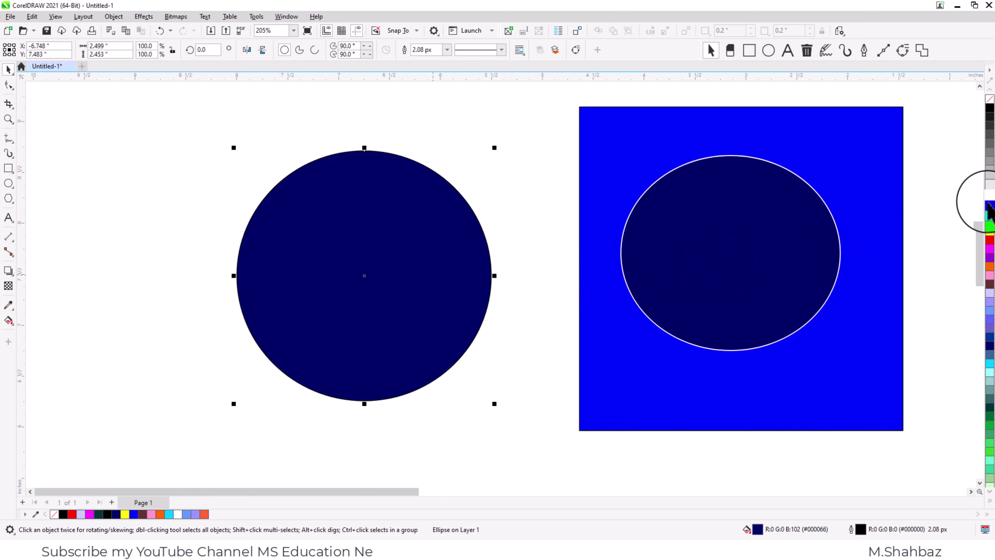
Lighten the circle's dark blue fill by mixing in white from the palette in three increments.
{"action": "left_click", "coordinate": [989, 199], "text": "ctrl"}
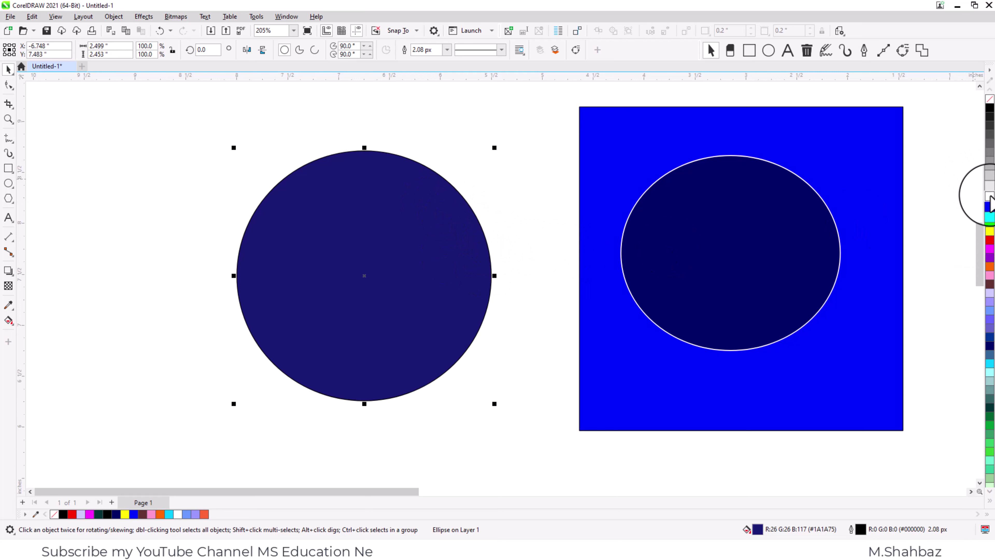
{"action": "left_click", "coordinate": [990, 197], "text": "ctrl"}
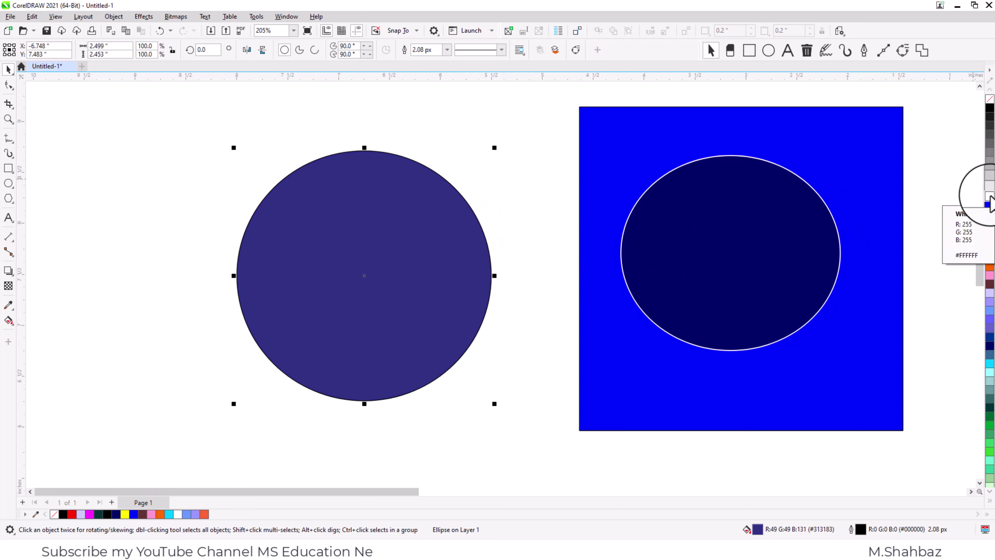
{"action": "left_click", "coordinate": [990, 198], "text": "ctrl"}
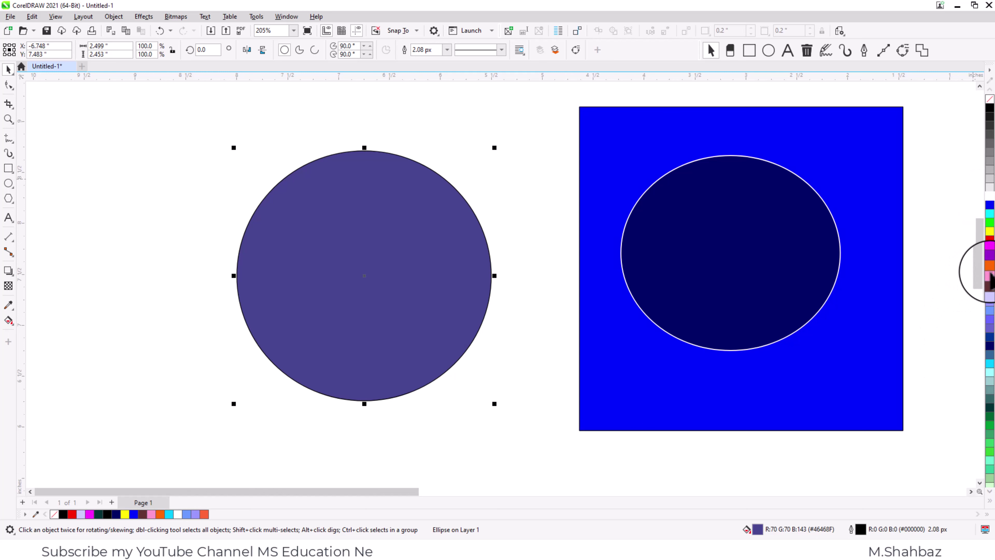
Mix orange from the palette into the circle's fill in several increments and move the circle nearer the blue square.
{"action": "left_click", "coordinate": [988, 266], "text": "ctrl"}
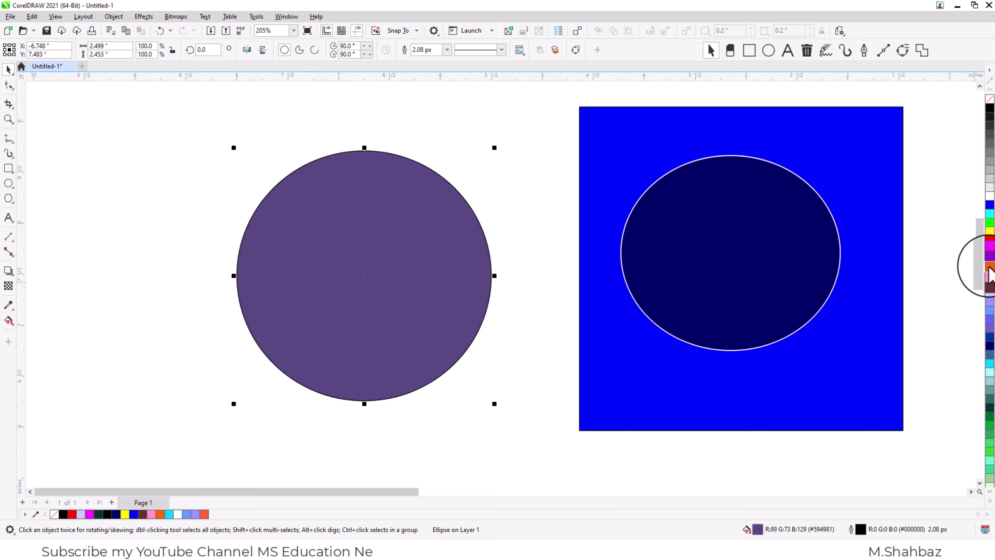
{"action": "left_click", "coordinate": [990, 271], "text": "ctrl"}
{"action": "left_click", "coordinate": [989, 267], "text": "ctrl"}
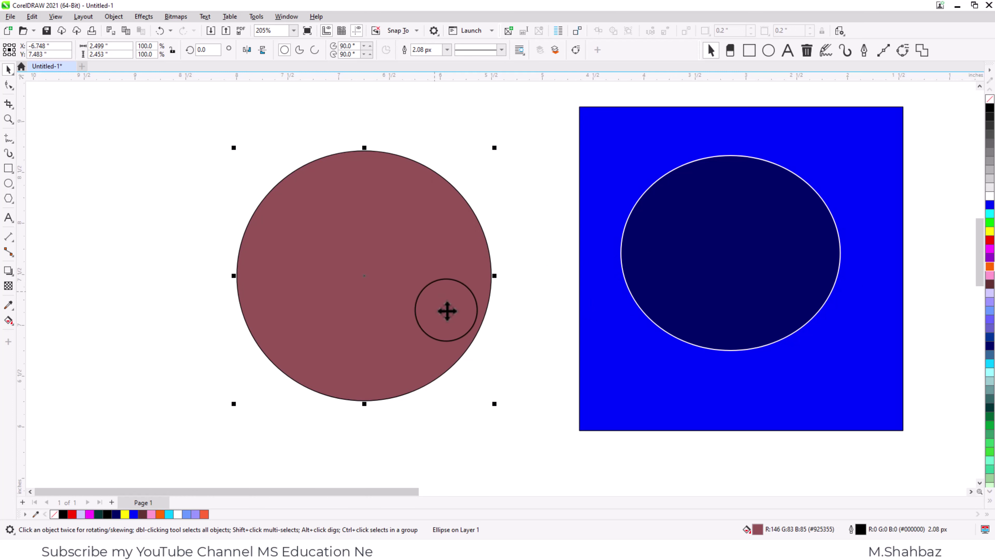
{"action": "left_click_drag", "start_coordinate": [409, 282], "coordinate": [463, 274]}
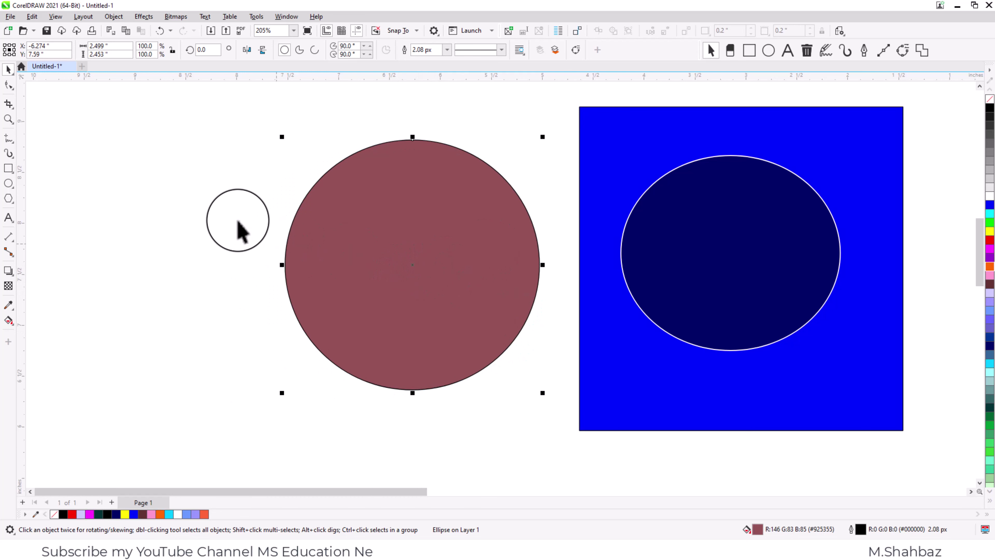
{"action": "left_click", "coordinate": [245, 222]}
Reselect the circle and mix cyan and light green from the palette into its fill.
{"action": "left_click", "coordinate": [386, 269]}
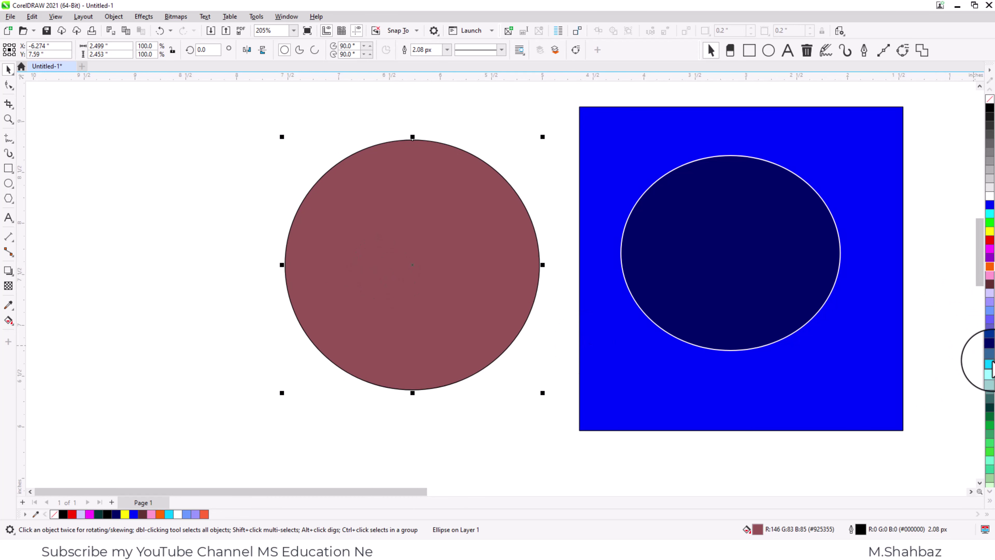
{"action": "left_click", "coordinate": [990, 363], "text": "ctrl"}
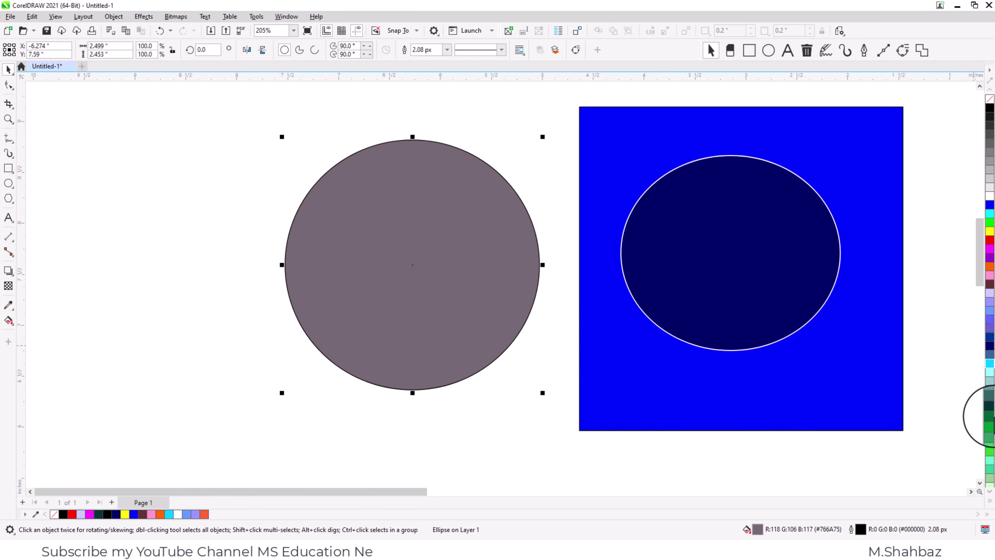
{"action": "left_click", "coordinate": [991, 436], "text": "ctrl"}
{"action": "left_click", "coordinate": [989, 443], "text": "ctrl"}
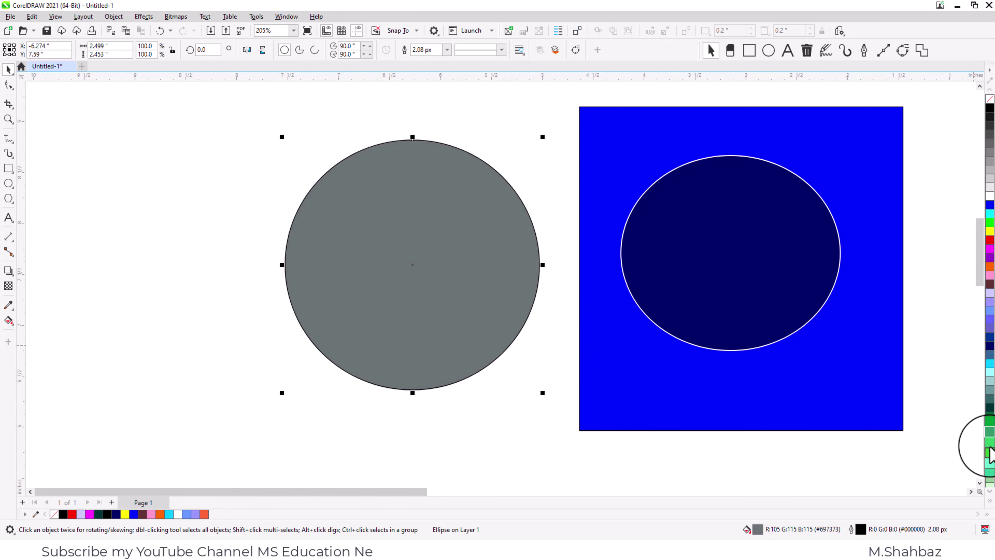
Mix green from the palette into the circle's fill, remove its outline and move it closer to the blue square.
{"action": "left_click", "coordinate": [989, 447], "text": "ctrl"}
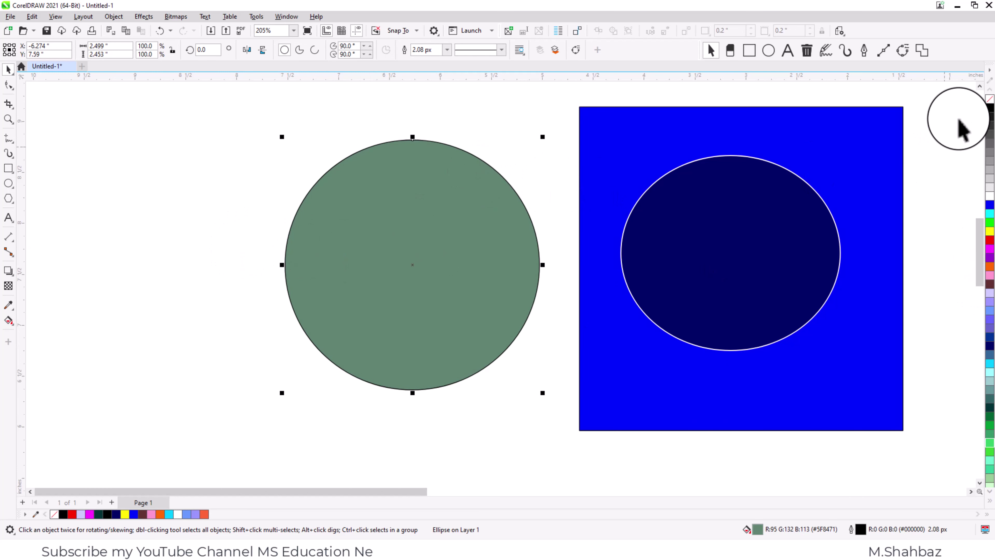
{"action": "right_click", "coordinate": [989, 103]}
{"action": "left_click_drag", "start_coordinate": [392, 214], "coordinate": [355, 205]}
{"action": "left_click", "coordinate": [219, 271]}
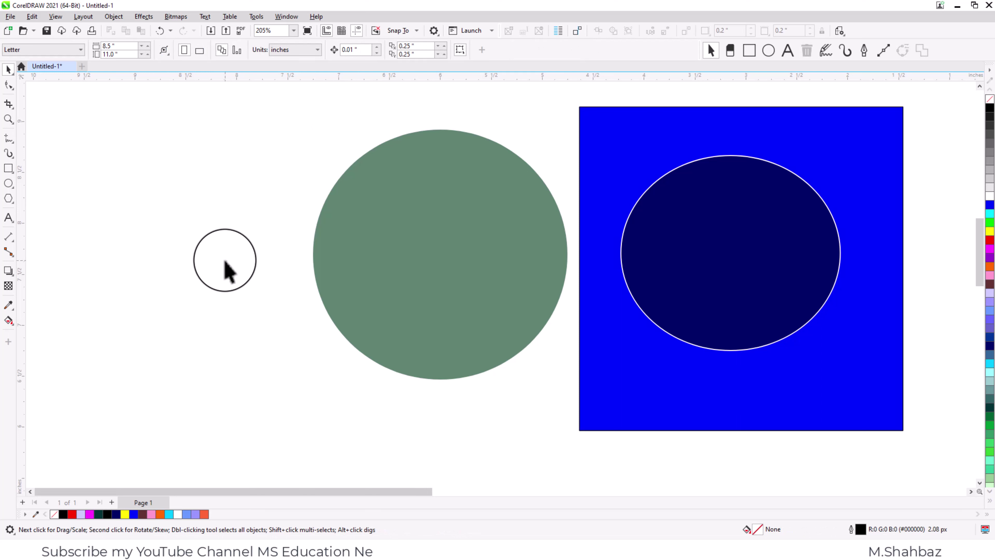
Add artistic text beside the circle with "cmYK" on the first line and "RGB" on the second.
{"action": "left_click", "coordinate": [9, 217]}
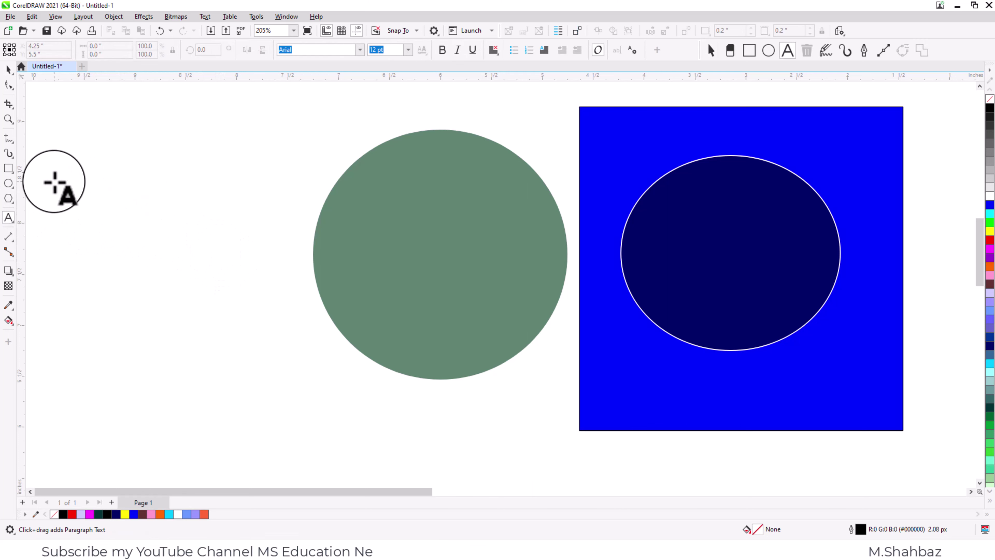
{"action": "left_click", "coordinate": [120, 194]}
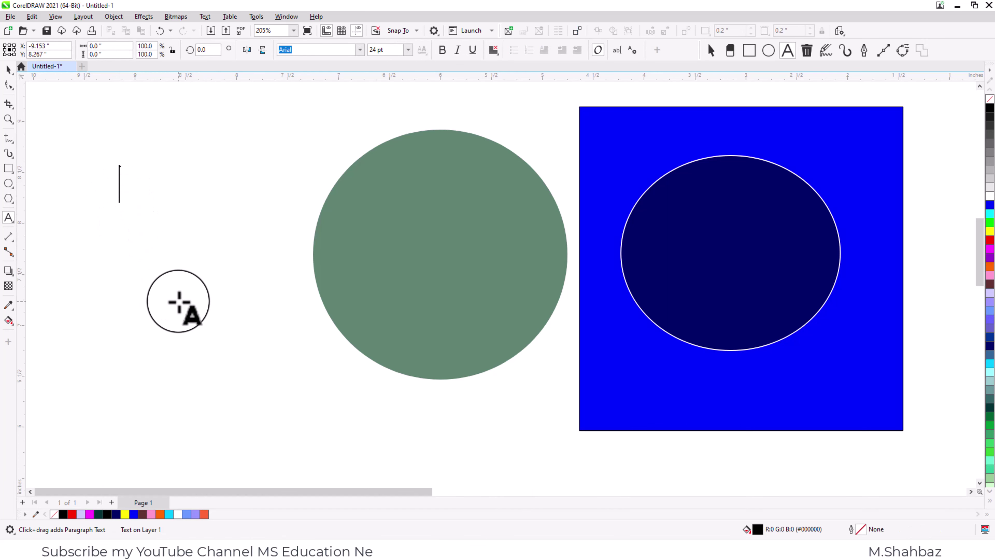
{"action": "type", "text": "cm"}
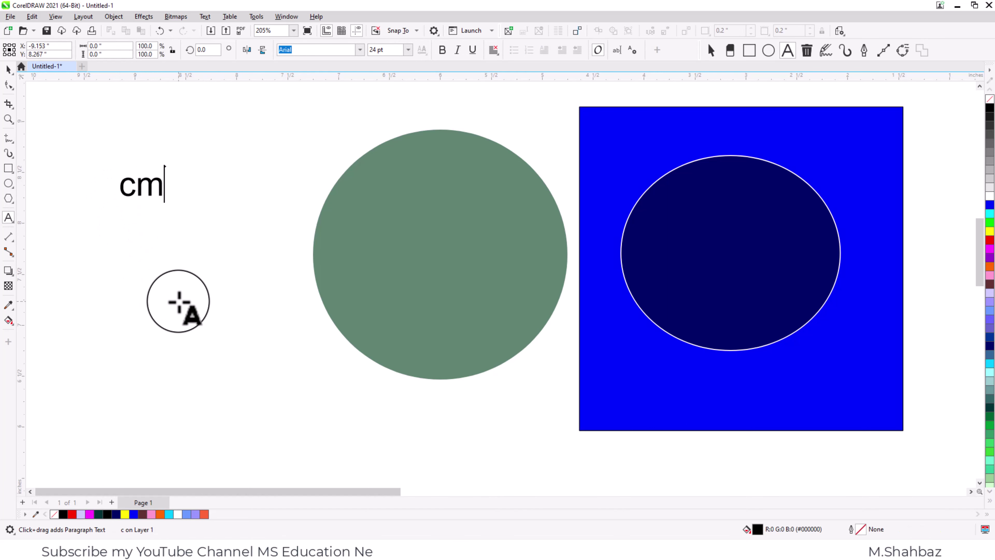
{"action": "type", "text": "Y"}
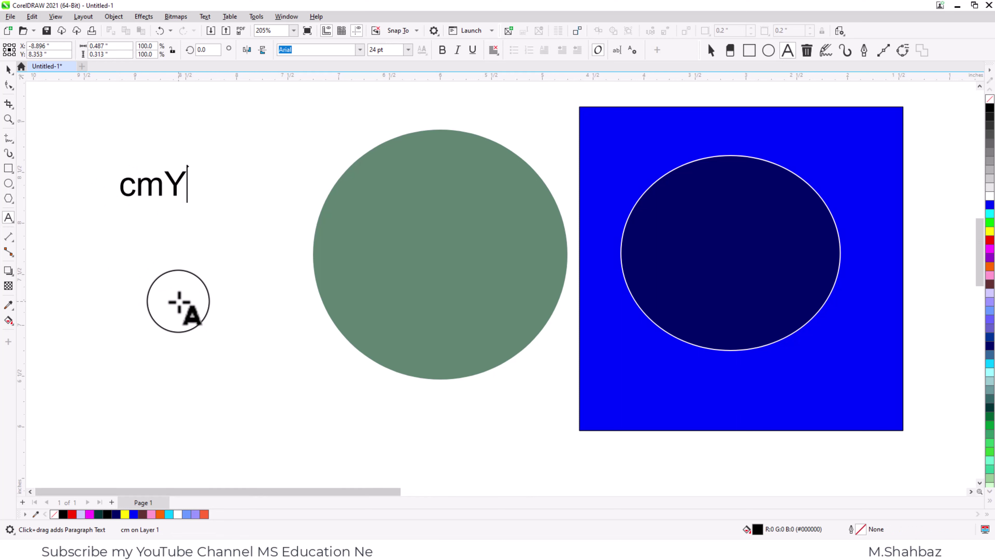
{"action": "type", "text": "K"}
{"action": "key", "text": "Return"}
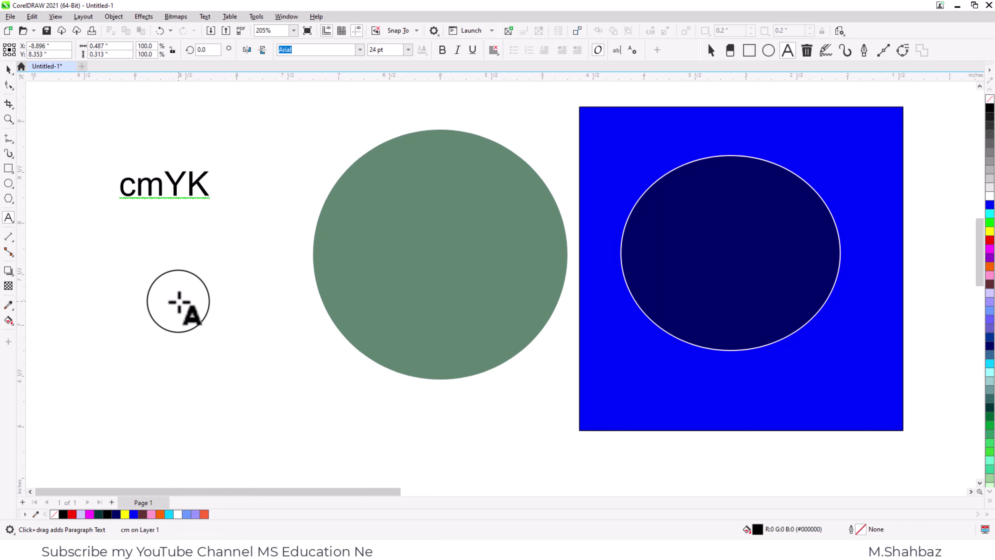
{"action": "type", "text": "RGB"}
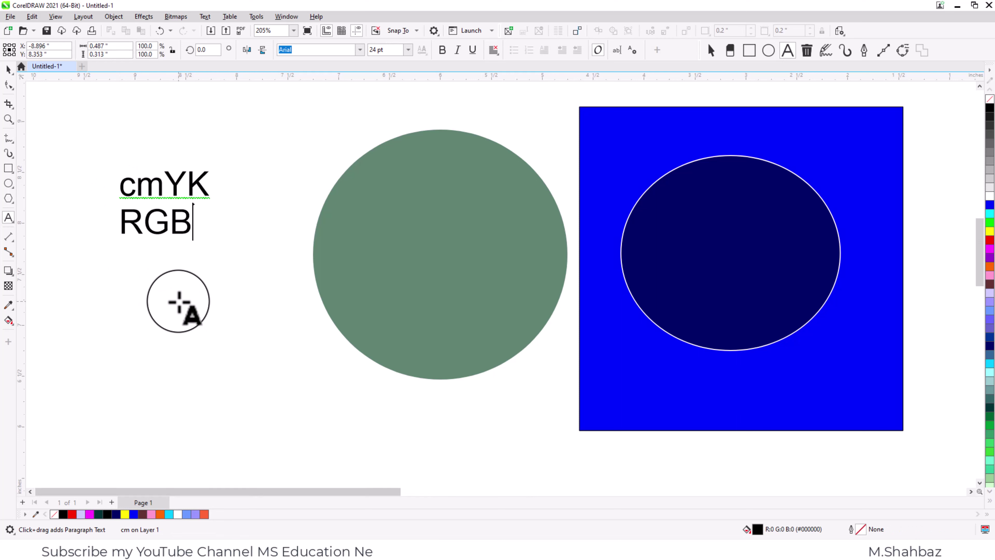
Replace the lowercase "cm" in the first text line with capital "CM".
{"action": "key", "text": "Up"}
{"action": "key", "text": "Left"}
{"action": "key", "text": "BackSpace"}
{"action": "key", "text": "BackSpace"}
{"action": "type", "text": "CM"}
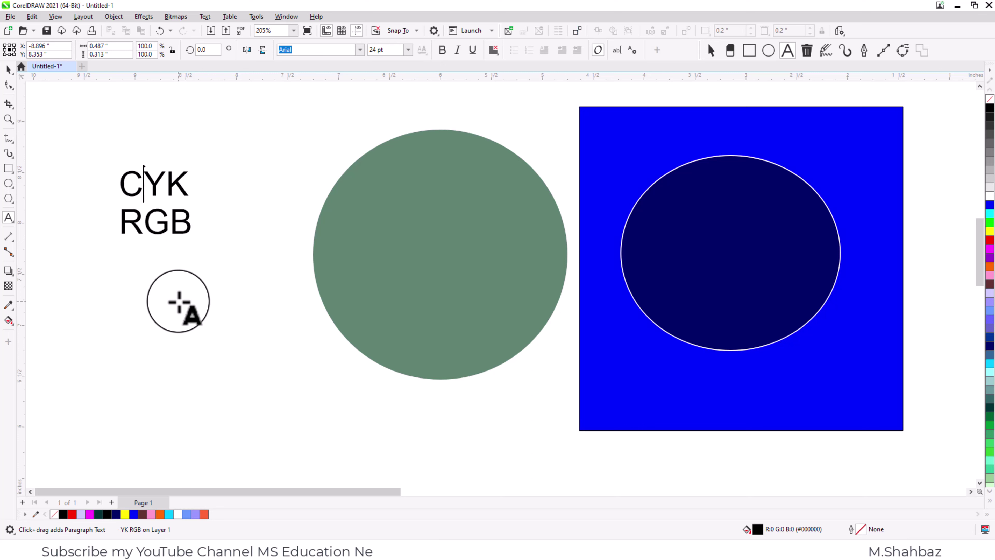
Enlarge the CMYK RGB text to about 36.8 pt and move it slightly away from the circle.
{"action": "key", "text": "ctrl+space"}
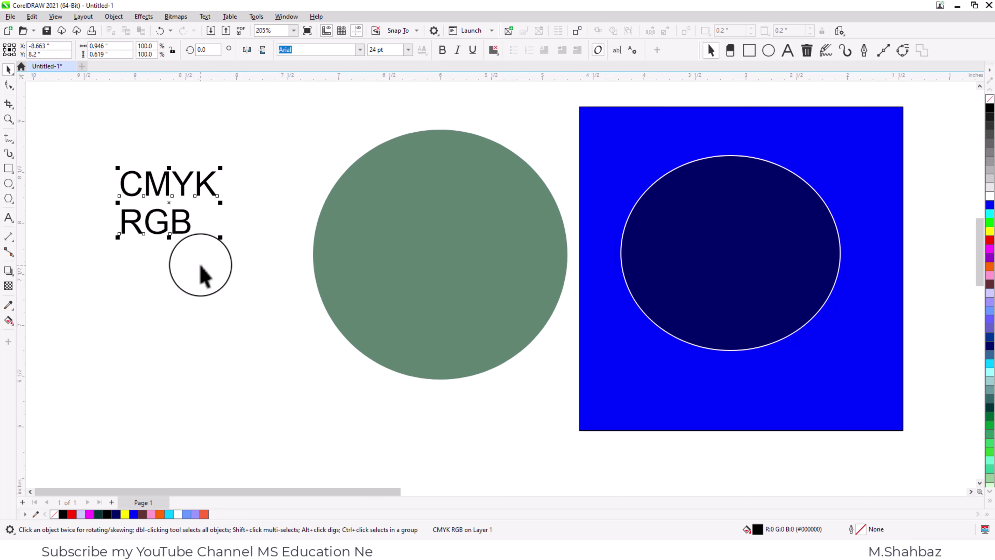
{"action": "left_click_drag", "start_coordinate": [220, 237], "coordinate": [271, 302]}
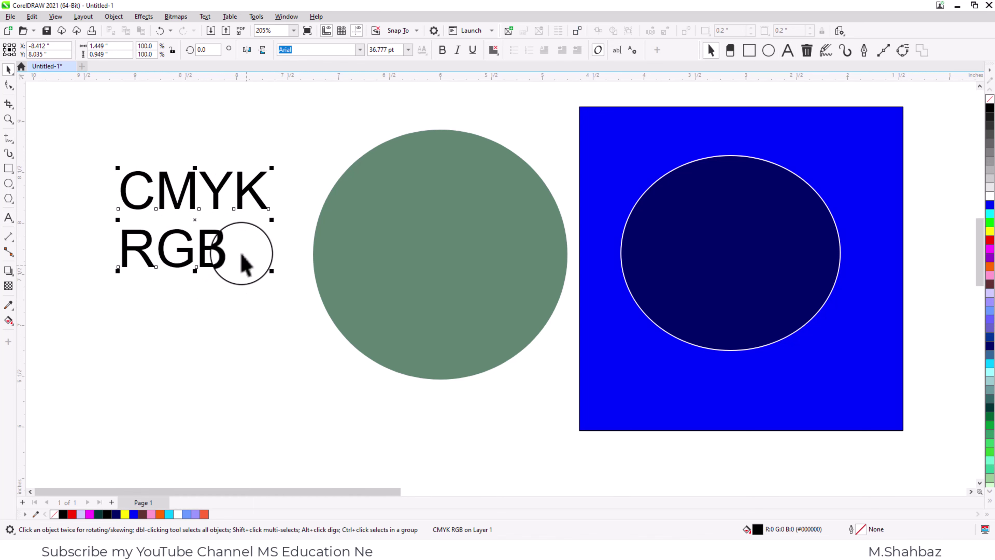
{"action": "left_click_drag", "start_coordinate": [223, 253], "coordinate": [204, 250]}
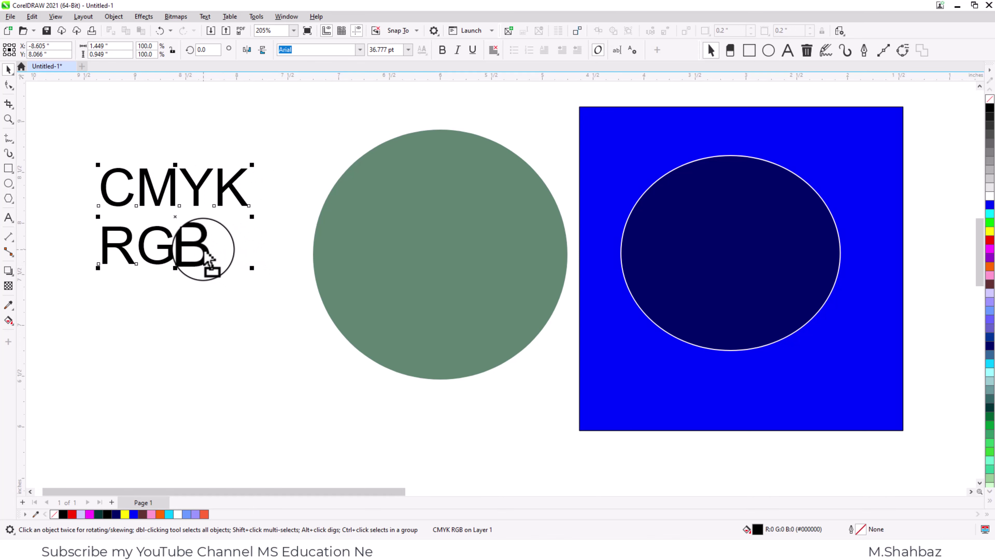
Fill the circle with yellow and replace it with red from the palette, moving the circle slightly away from the square.
{"action": "left_click", "coordinate": [344, 268]}
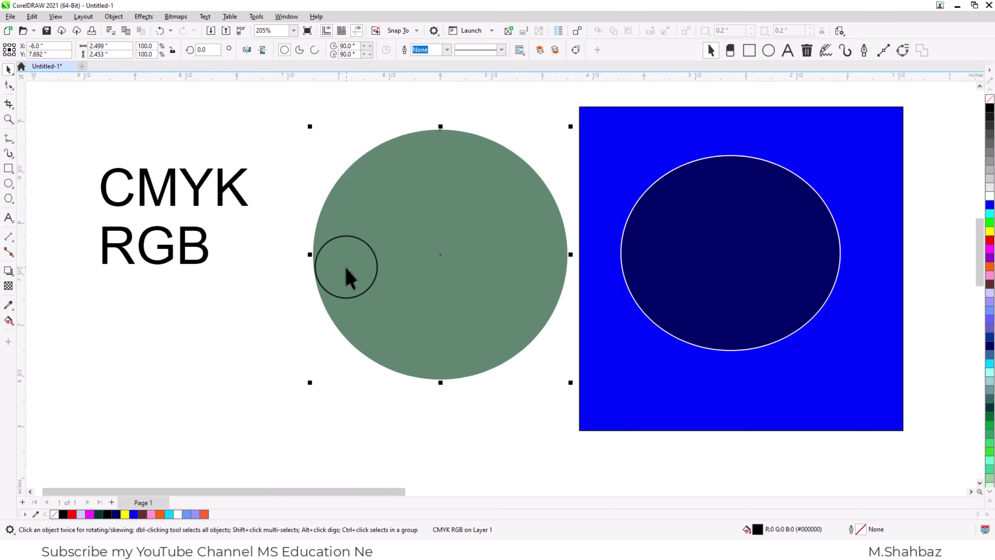
{"action": "left_click", "coordinate": [990, 229]}
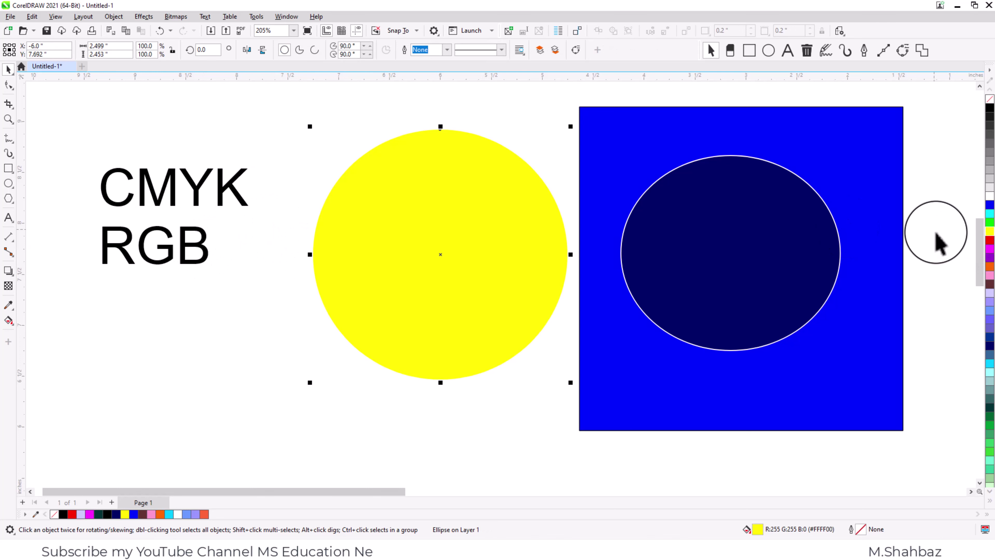
{"action": "left_click", "coordinate": [990, 239]}
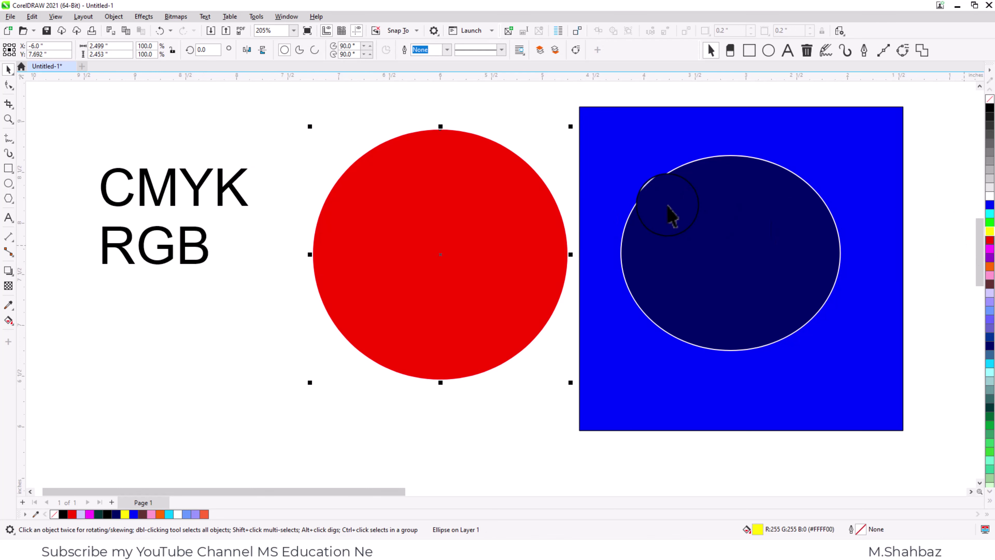
{"action": "left_click_drag", "start_coordinate": [500, 190], "coordinate": [466, 192]}
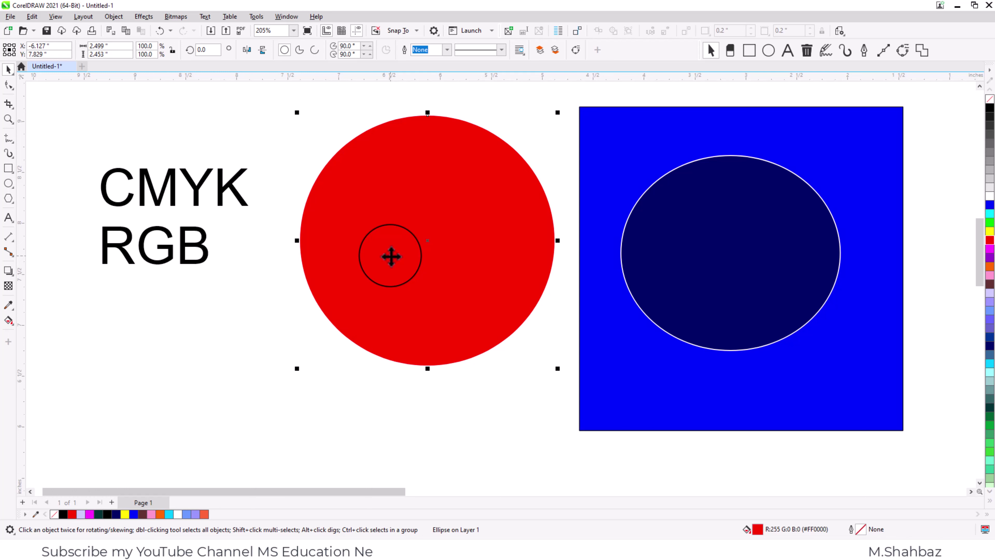
Shift the CMYK RGB text up and farther left, away from the red circle.
{"action": "left_click_drag", "start_coordinate": [391, 256], "coordinate": [166, 245]}
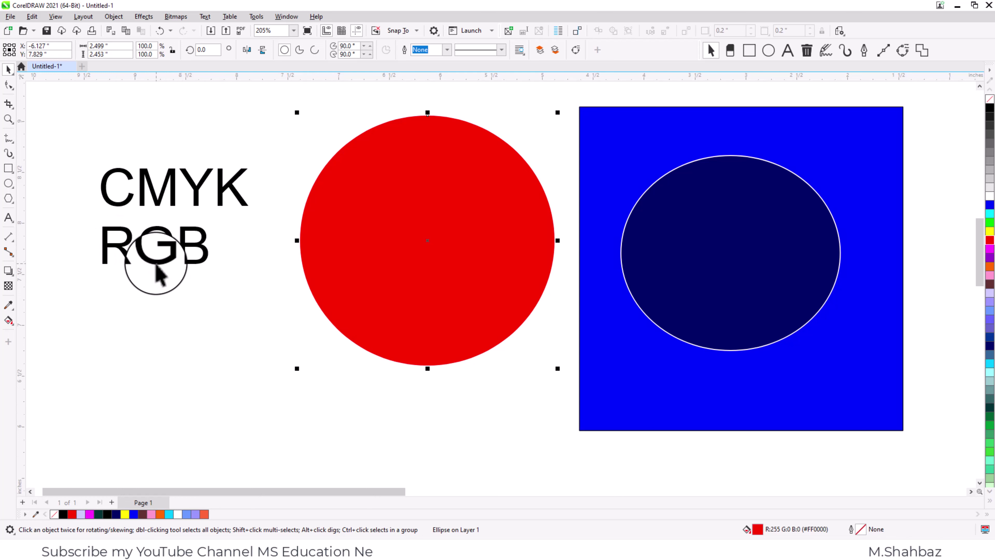
{"action": "left_click_drag", "start_coordinate": [182, 265], "coordinate": [177, 260]}
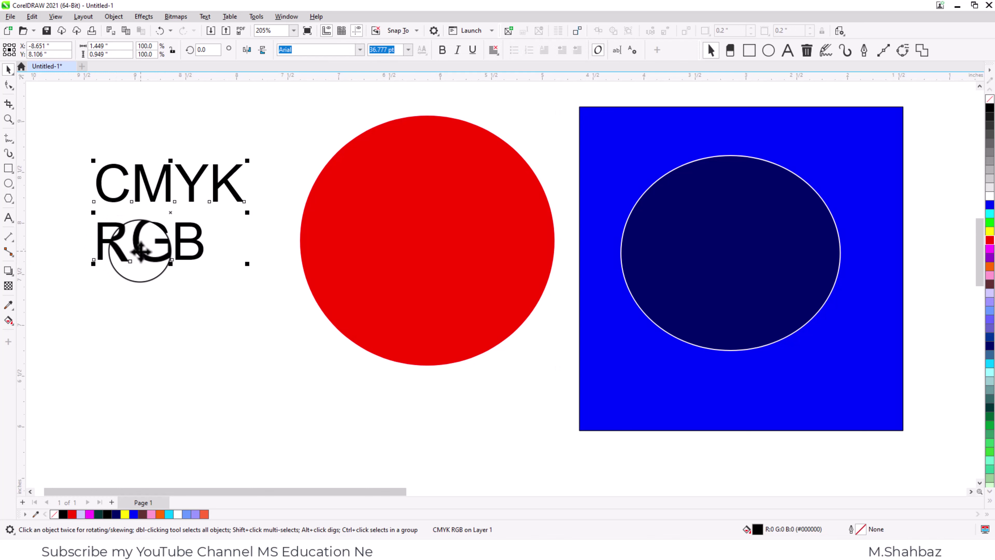
{"action": "left_click", "coordinate": [351, 276]}
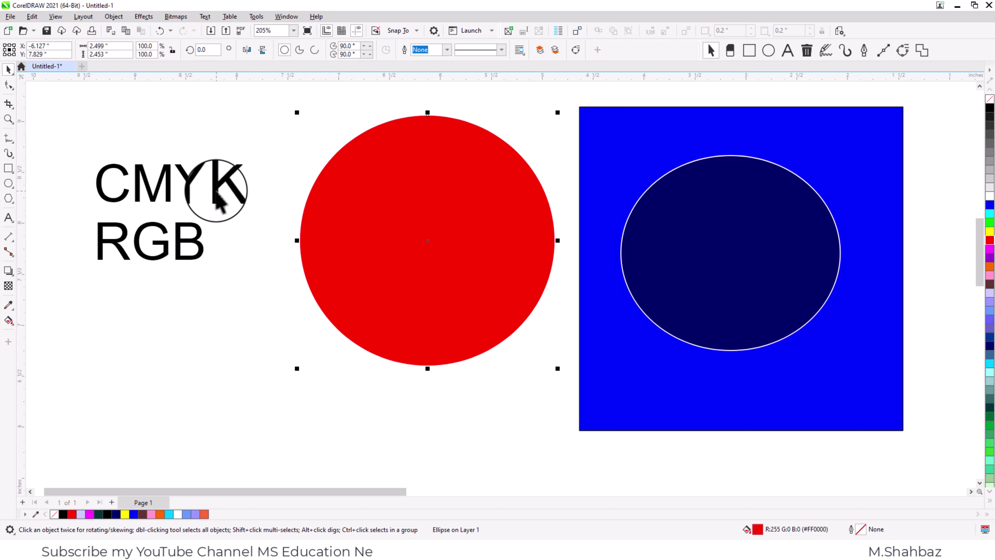
{"action": "left_click_drag", "start_coordinate": [217, 200], "coordinate": [195, 169]}
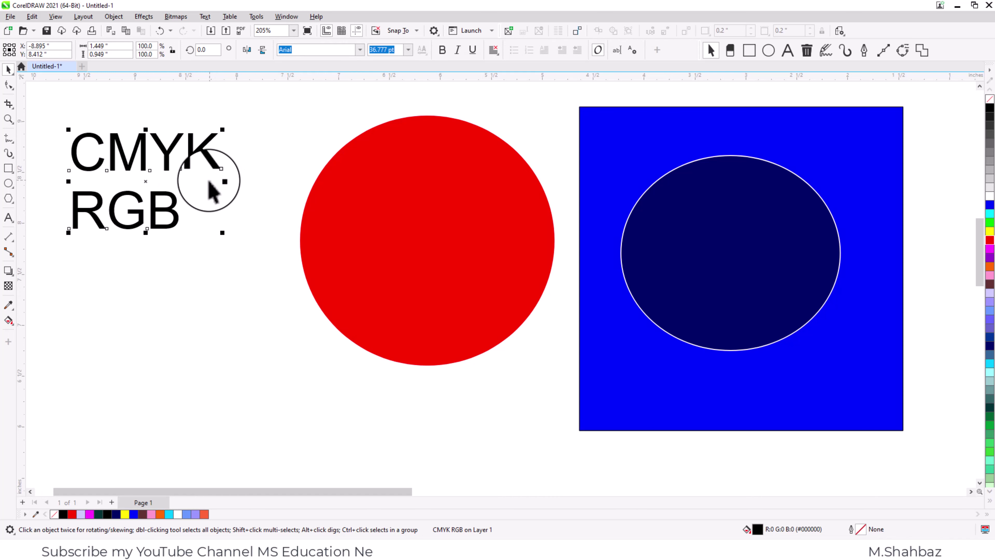
Reselect the red circle and nudge it slightly toward the text.
{"action": "left_click", "coordinate": [443, 262]}
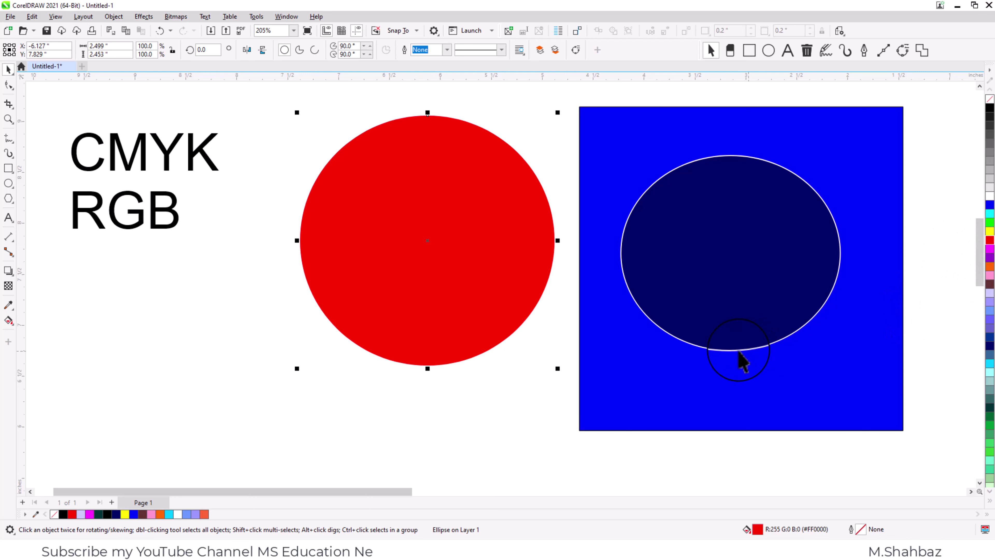
{"action": "left_click_drag", "start_coordinate": [503, 254], "coordinate": [497, 253]}
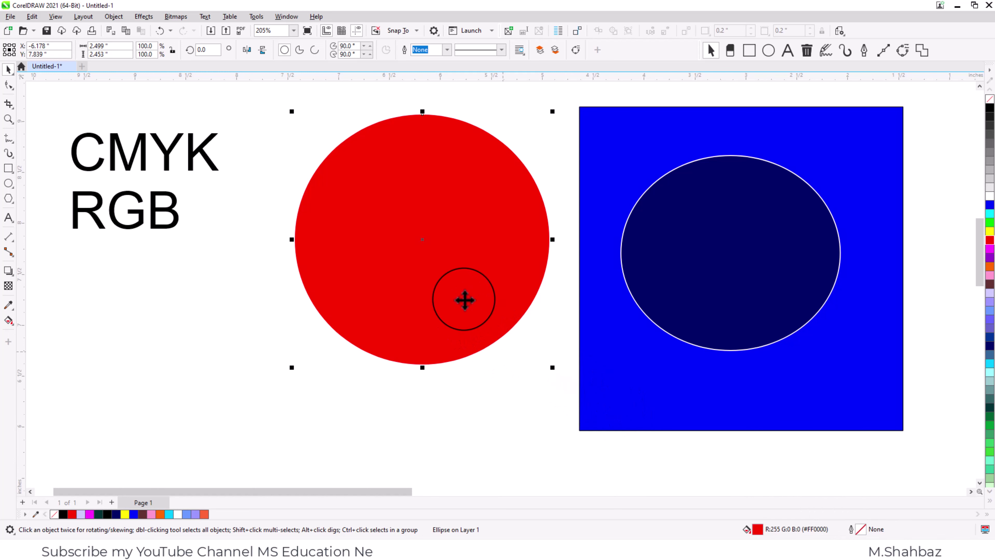
{"action": "left_click_drag", "start_coordinate": [456, 227], "coordinate": [450, 229]}
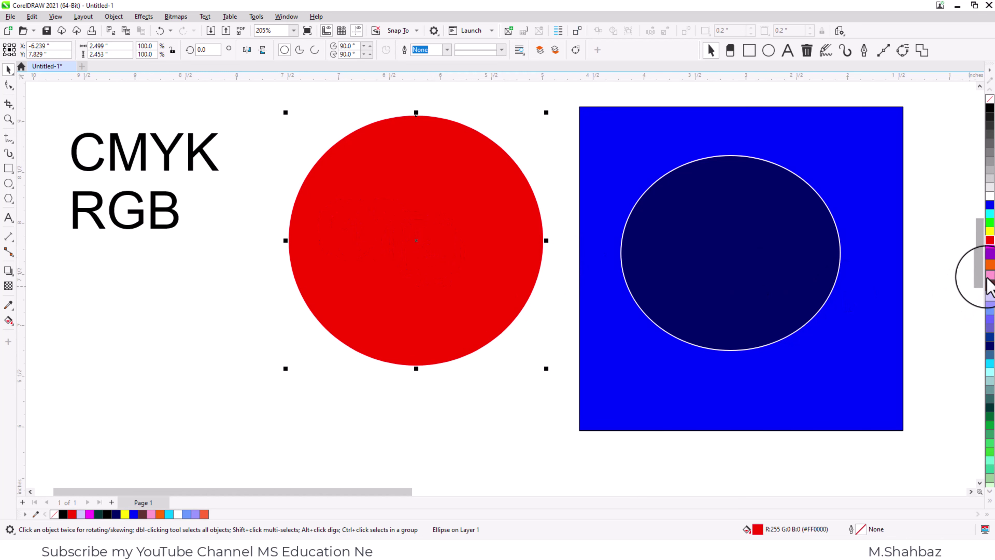
Mix pink and cyan from the palette into the circle's fill, reset it to red and move the circle against the square.
{"action": "left_click", "coordinate": [990, 274], "text": "ctrl"}
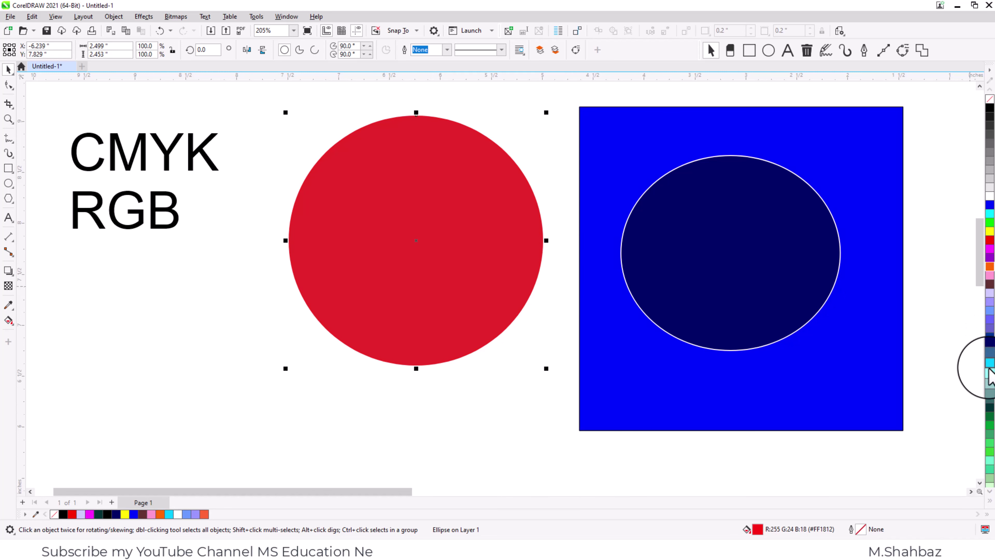
{"action": "left_click", "coordinate": [989, 369], "text": "ctrl"}
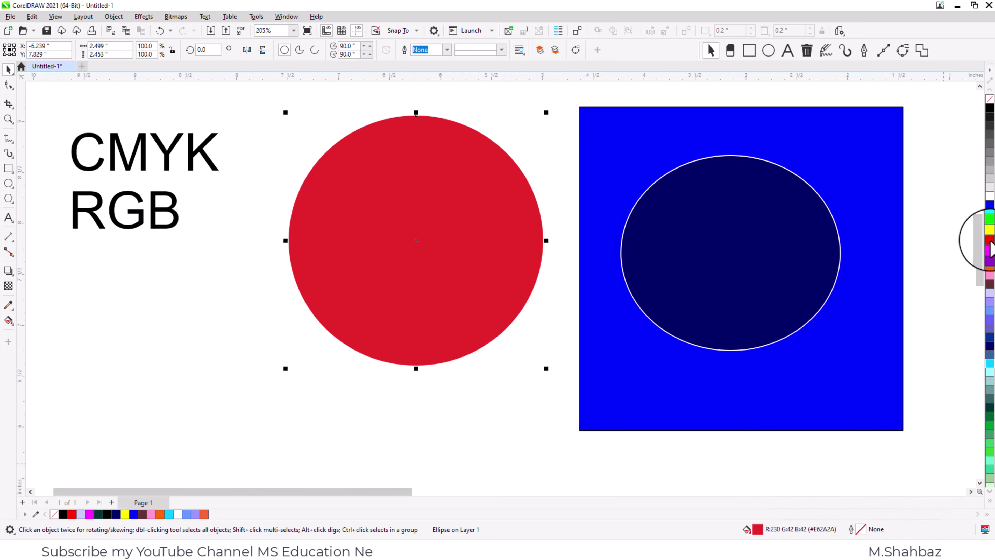
{"action": "left_click", "coordinate": [990, 240]}
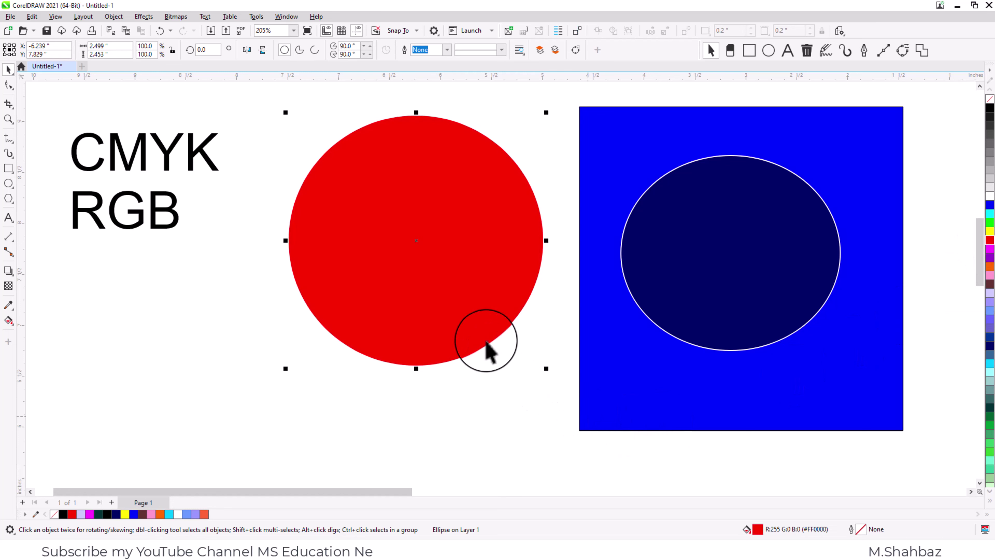
{"action": "left_click_drag", "start_coordinate": [438, 262], "coordinate": [485, 238]}
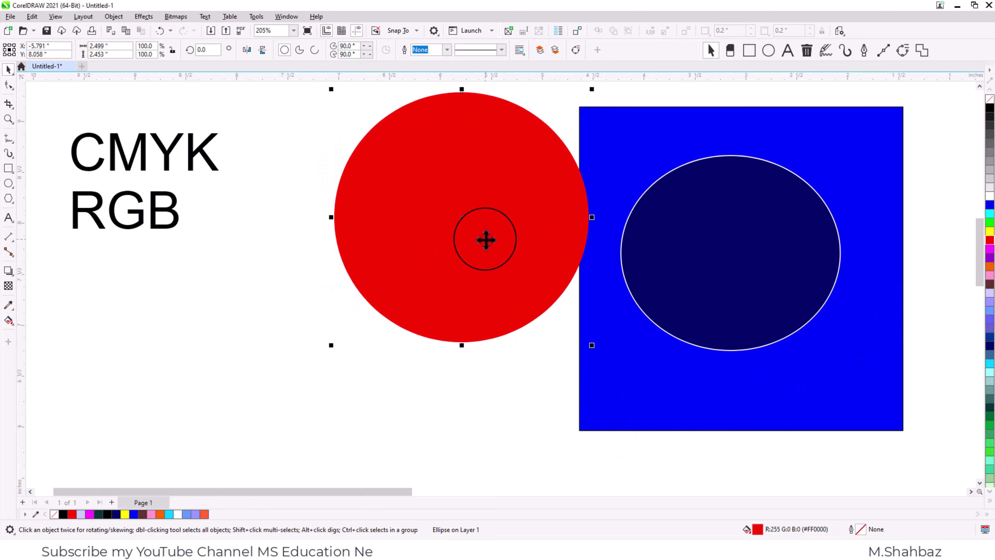
Add three lines reading "255" below RGB in the existing text.
{"action": "left_click", "coordinate": [175, 213]}
{"action": "key", "text": "F8"}
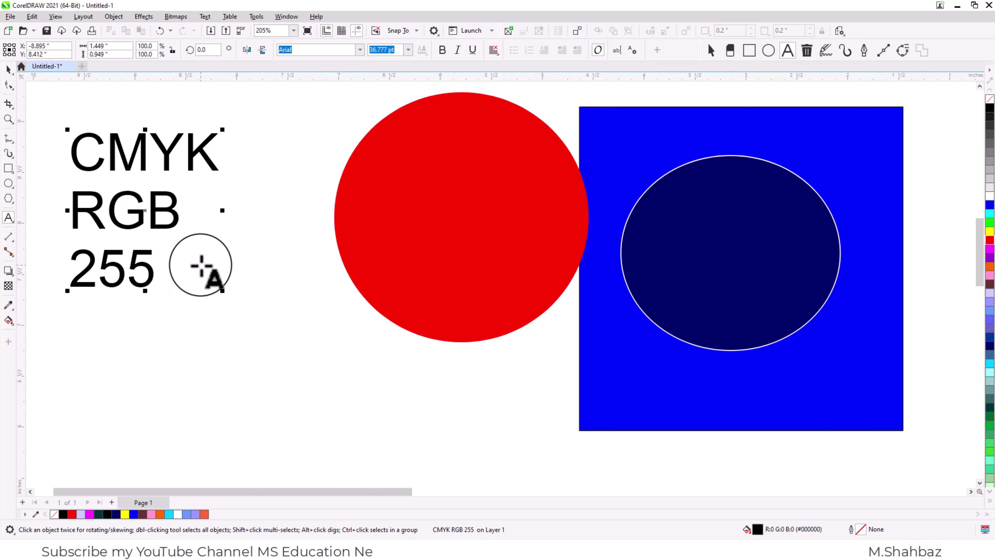
{"action": "type", "text": "255"}
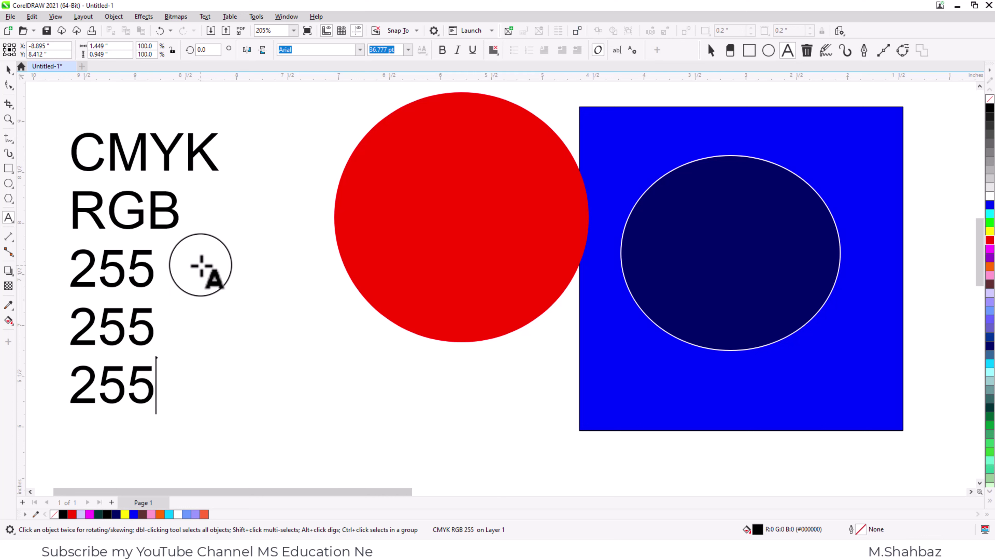
{"action": "key", "text": "ctrl+space"}
Move the red circle off the square and give it a white fill with a black outline.
{"action": "left_click", "coordinate": [511, 282]}
{"action": "left_click_drag", "start_coordinate": [510, 282], "coordinate": [501, 288]}
{"action": "left_click_drag", "start_coordinate": [365, 268], "coordinate": [356, 293]}
{"action": "left_click", "coordinate": [990, 196]}
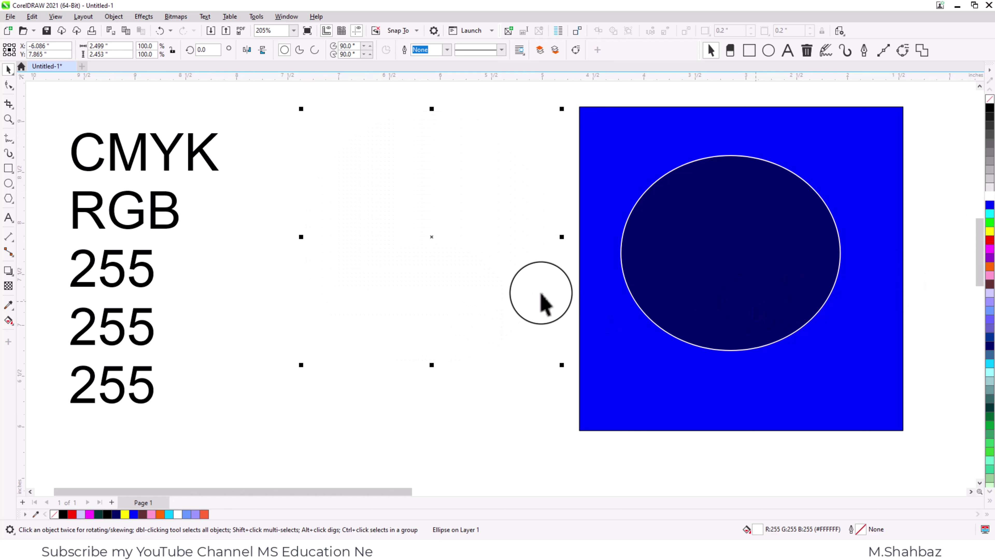
{"action": "left_click_drag", "start_coordinate": [399, 278], "coordinate": [388, 278]}
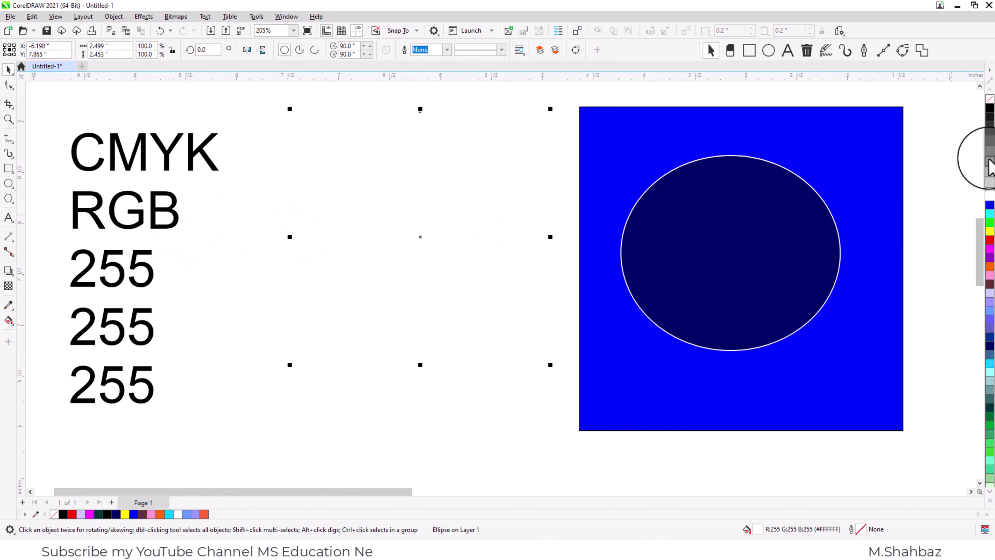
{"action": "right_click", "coordinate": [989, 108]}
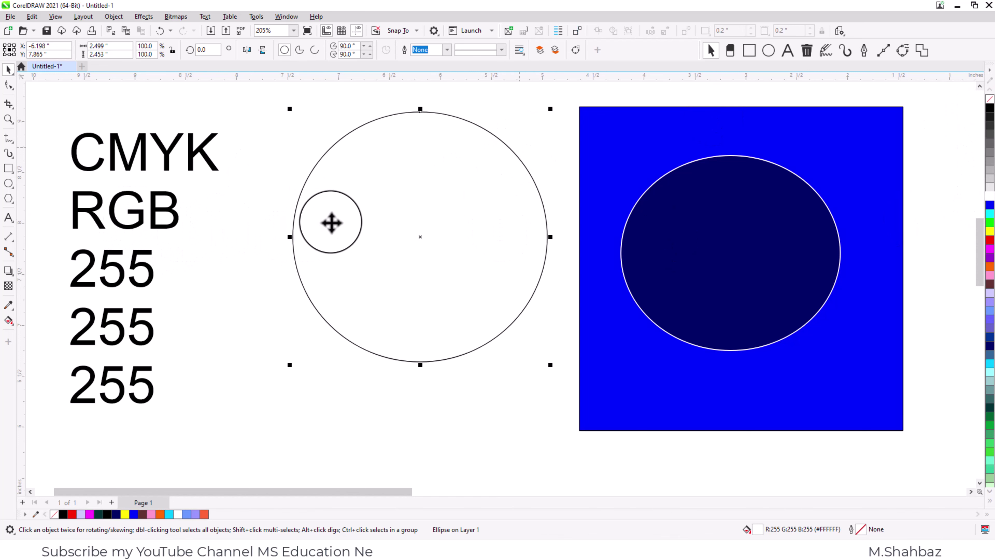
Move the white circle over the blue square's left edge and delete the dark blue ellipse inside the square.
{"action": "left_click_drag", "start_coordinate": [330, 222], "coordinate": [347, 249]}
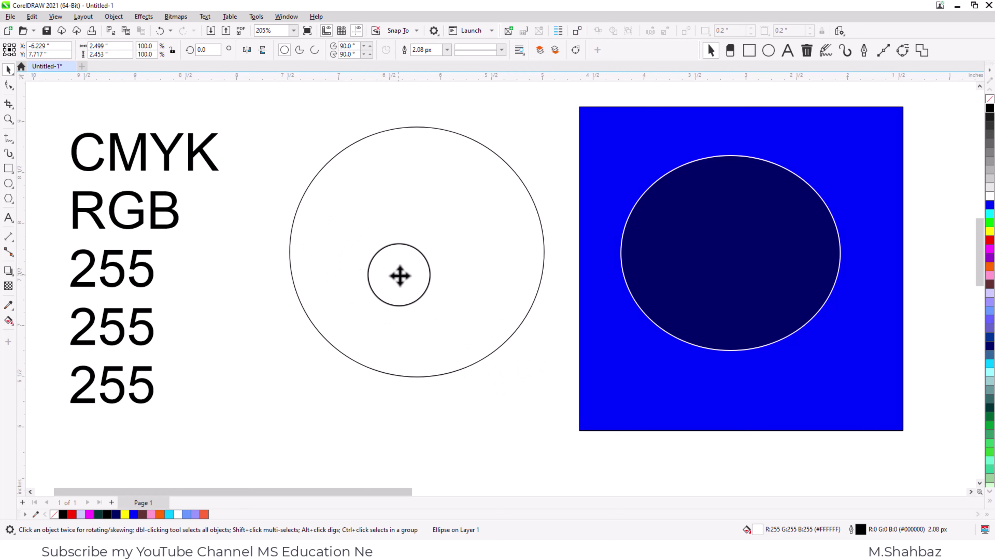
{"action": "left_click_drag", "start_coordinate": [395, 273], "coordinate": [452, 286]}
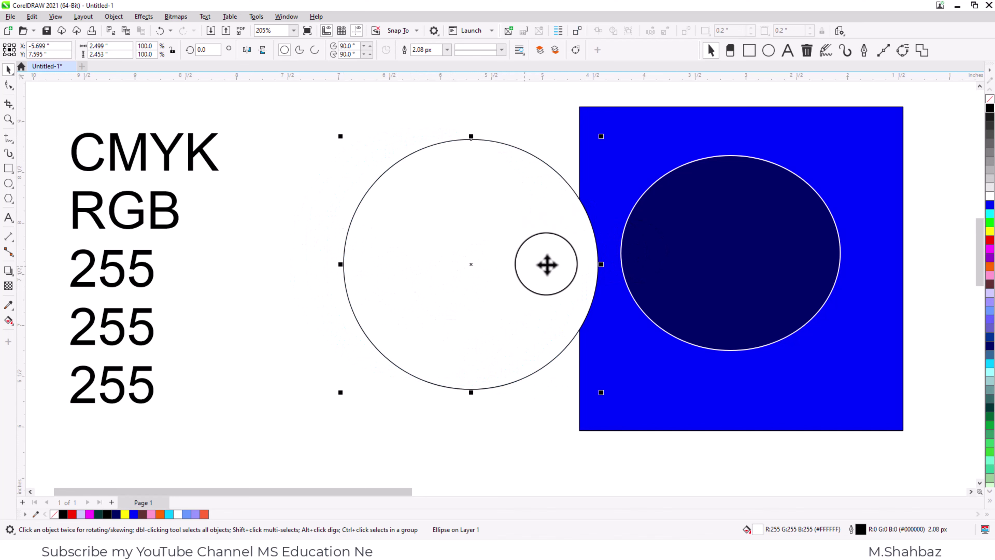
{"action": "key", "text": "Escape"}
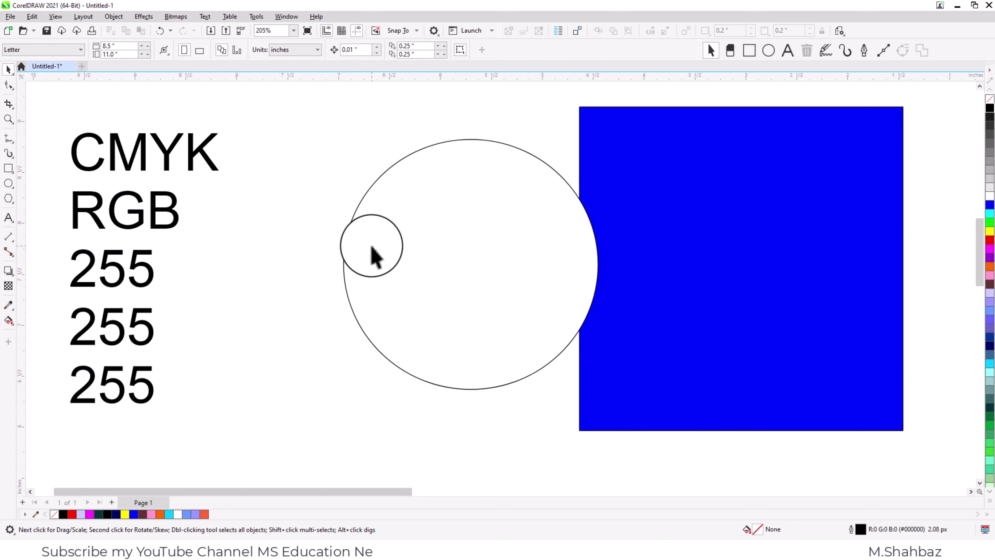
Move the white circle inside the blue square and fill it with red from the default palette.
{"action": "left_click", "coordinate": [382, 251]}
{"action": "left_click_drag", "start_coordinate": [406, 248], "coordinate": [670, 244]}
{"action": "left_click", "coordinate": [990, 241]}
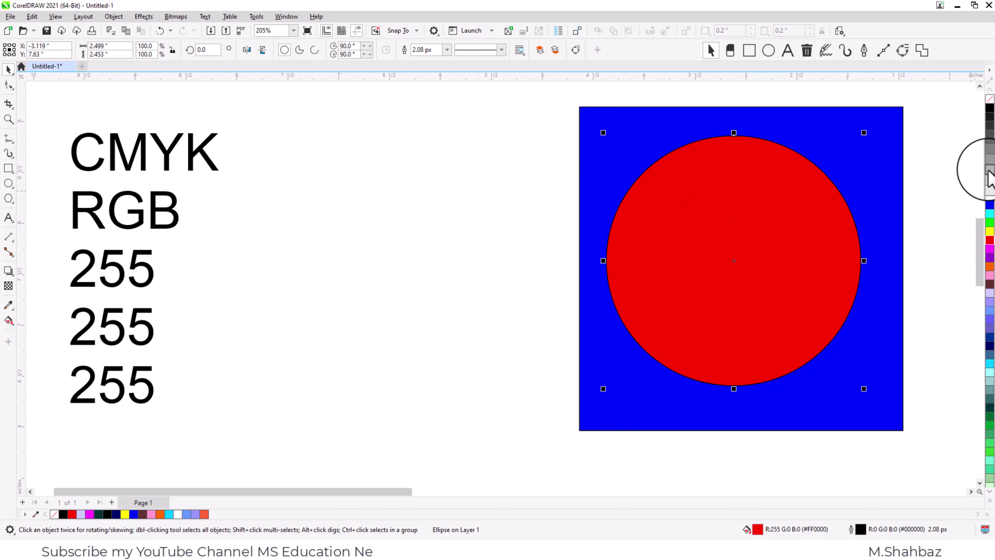
{"action": "key", "text": "Escape"}
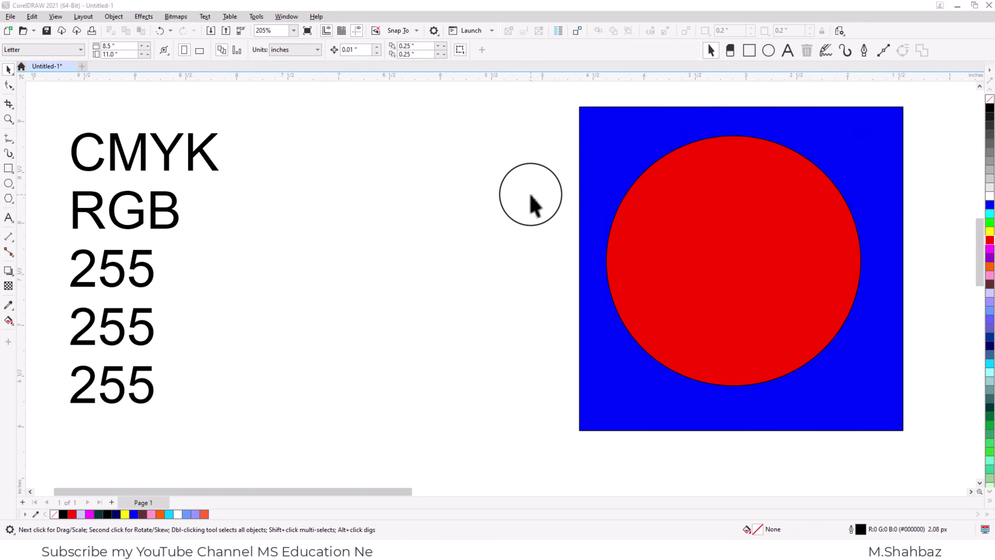
Enable the CMYK Palette in the palette libraries alongside the Default Palette, and close the palette manager.
{"action": "left_click", "coordinate": [286, 16]}
{"action": "mouse_move", "coordinate": [338, 157]}
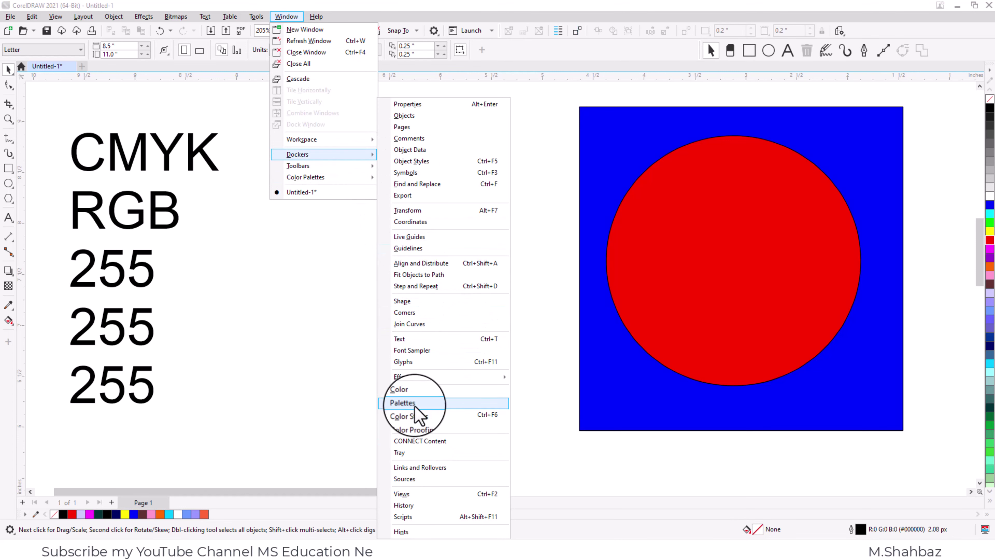
{"action": "left_click", "coordinate": [435, 406]}
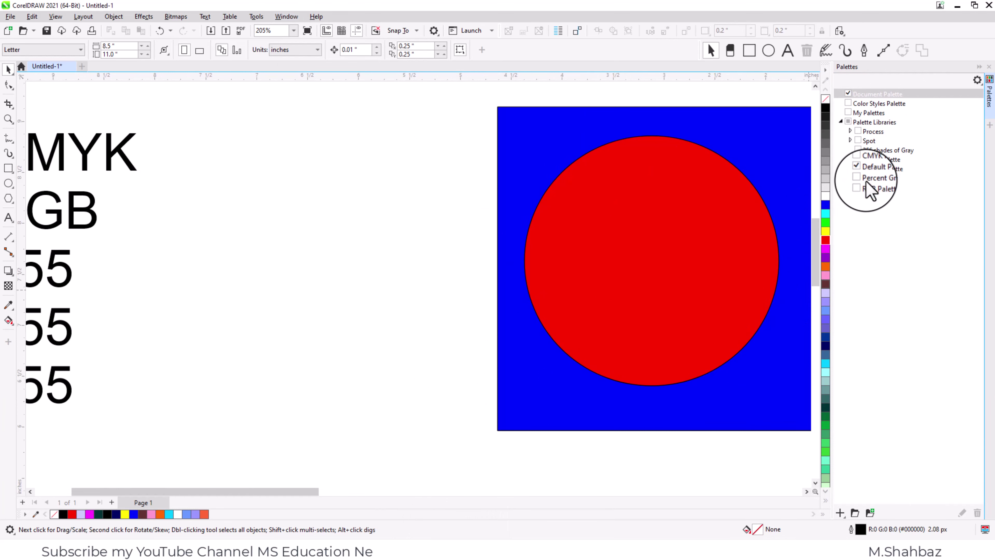
{"action": "left_click", "coordinate": [858, 158]}
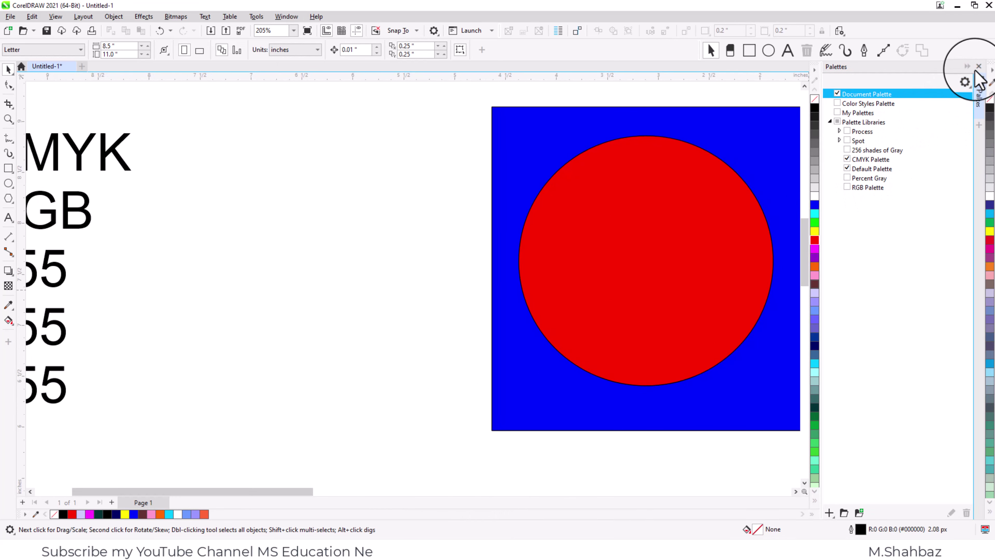
{"action": "left_click", "coordinate": [979, 67]}
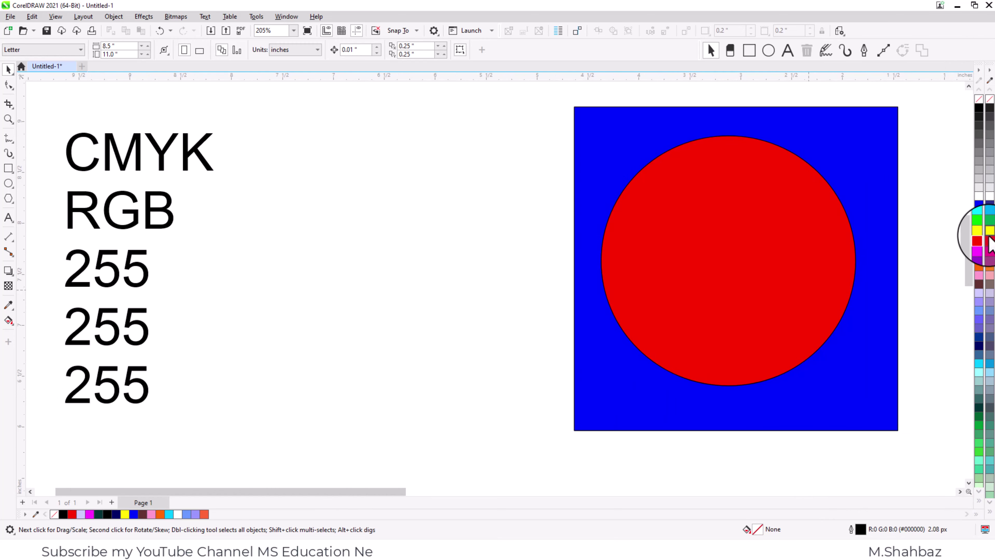
Undock the CMYK Palette, widen it into a swatch grid and dock it horizontally beneath the document palette.
{"action": "mouse_move", "coordinate": [991, 255]}
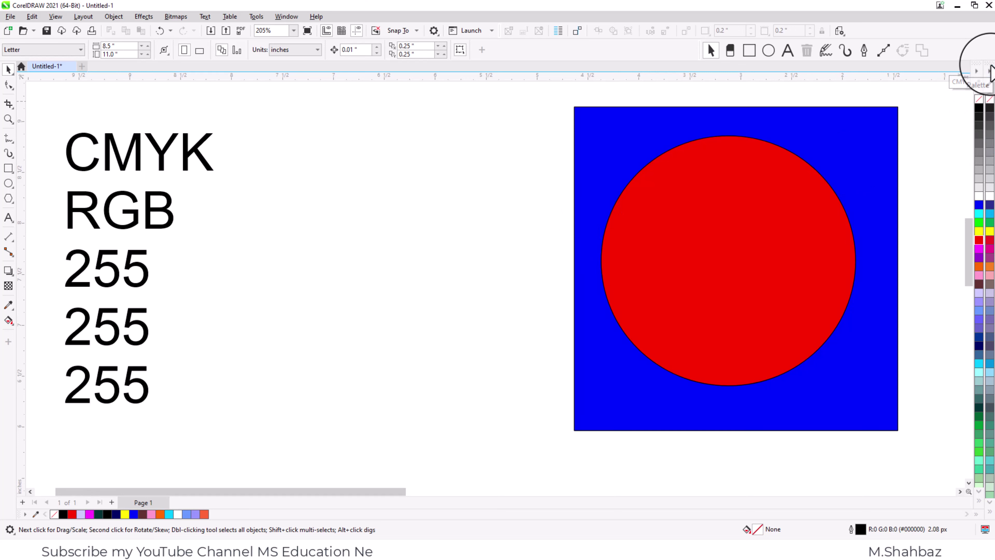
{"action": "left_click_drag", "start_coordinate": [987, 63], "coordinate": [456, 102]}
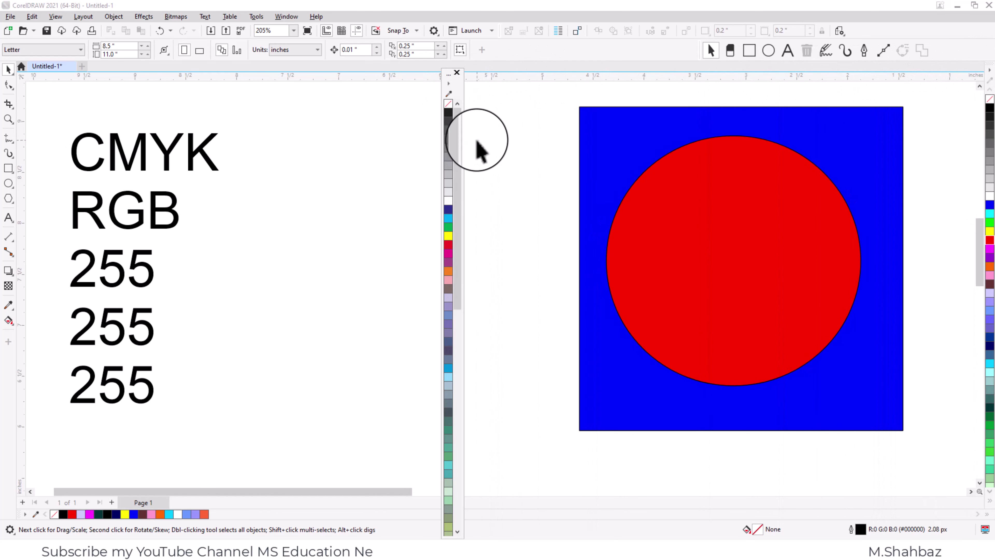
{"action": "left_click_drag", "start_coordinate": [462, 144], "coordinate": [570, 149]}
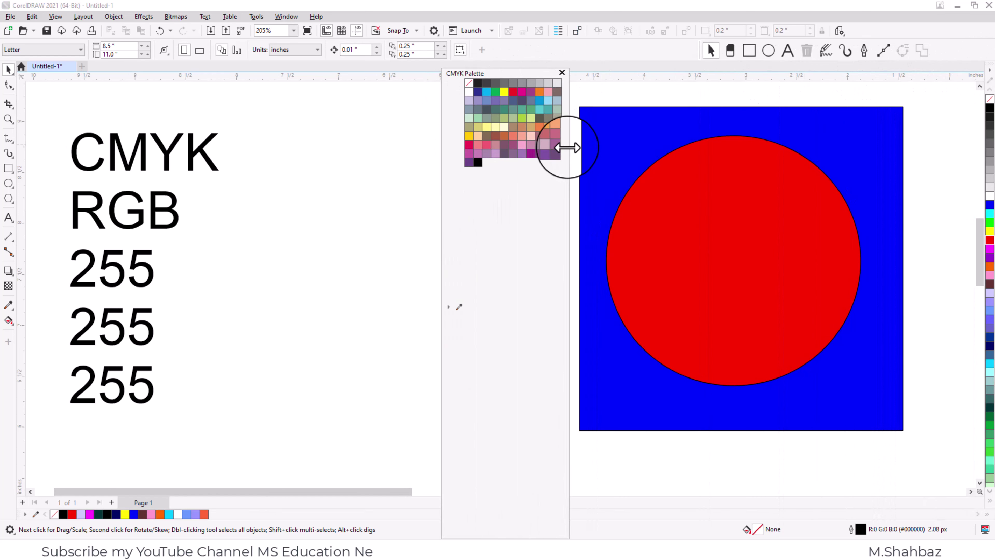
{"action": "left_click_drag", "start_coordinate": [528, 69], "coordinate": [467, 199]}
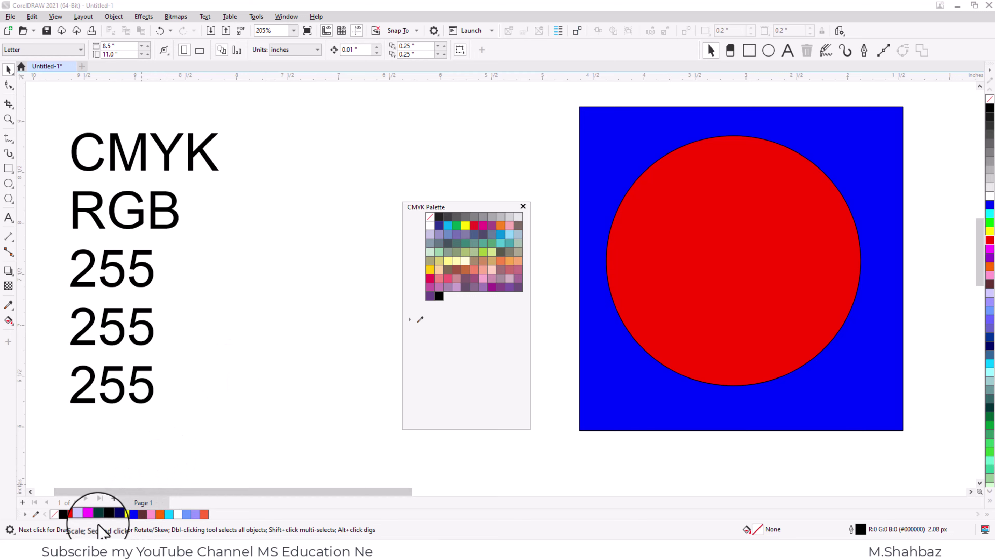
{"action": "left_click_drag", "start_coordinate": [418, 204], "coordinate": [149, 523]}
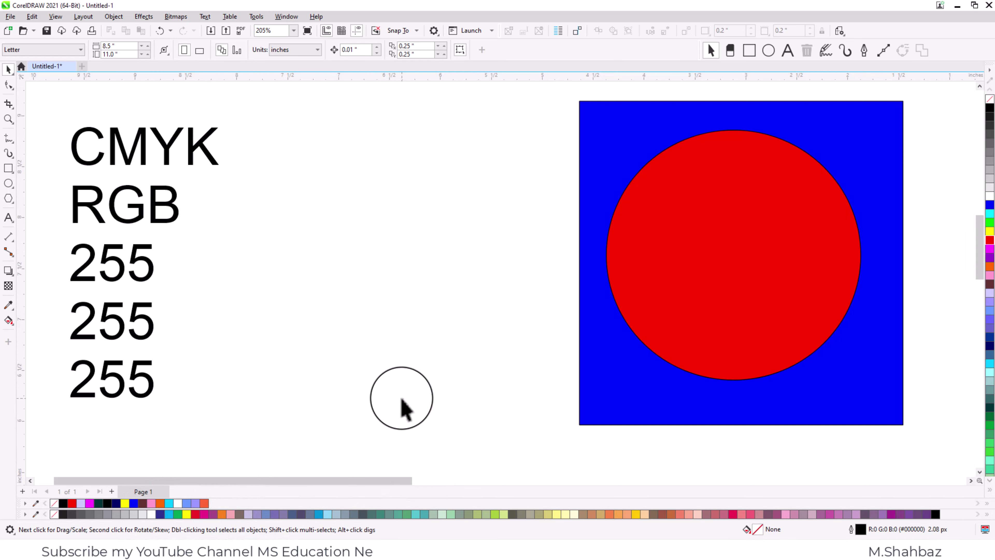
Place a copy of the red circle beside the blue square and fill it with CMYK red (C0 M100 Y100 K0).
{"action": "left_click", "coordinate": [704, 234]}
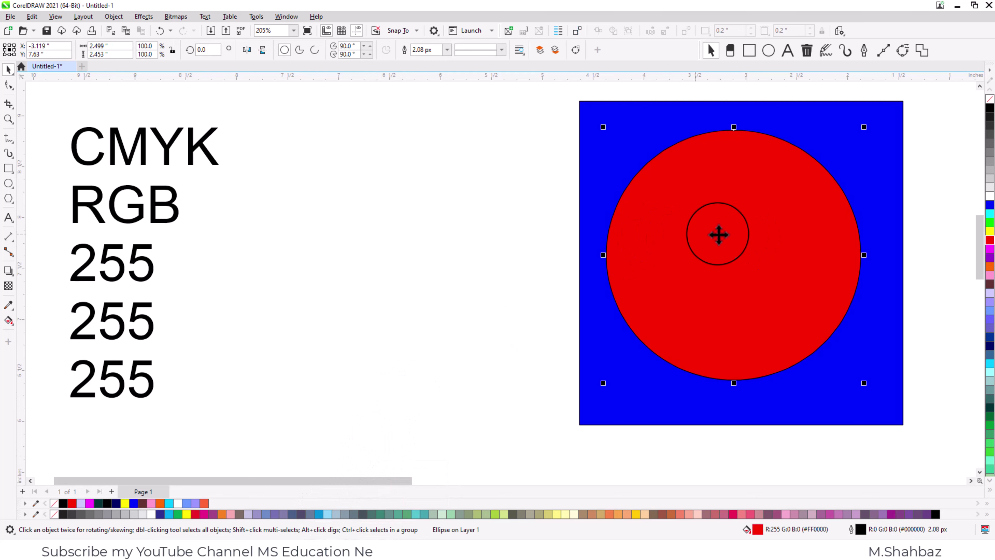
{"action": "left_click_drag", "start_coordinate": [697, 243], "coordinate": [407, 240]}
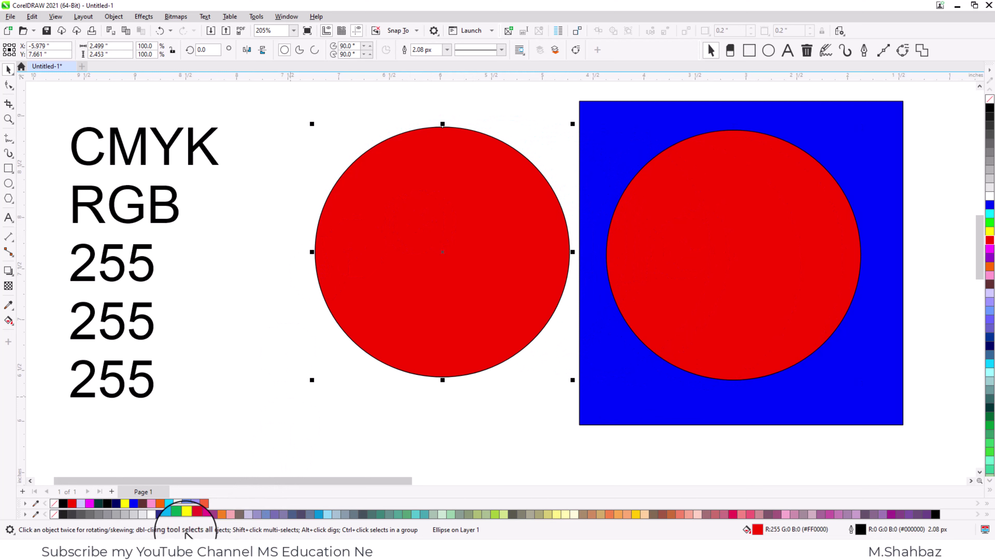
{"action": "left_click", "coordinate": [249, 356]}
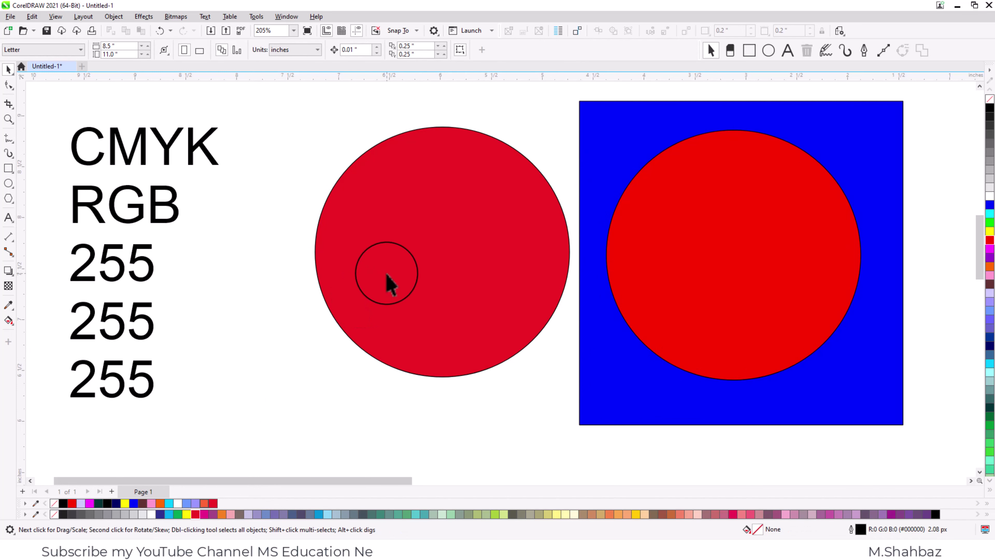
Align the CMYK red circle vertically with the RGB red circle so their centers share one height.
{"action": "left_click", "coordinate": [389, 280]}
{"action": "left_click", "coordinate": [696, 259], "text": "shift"}
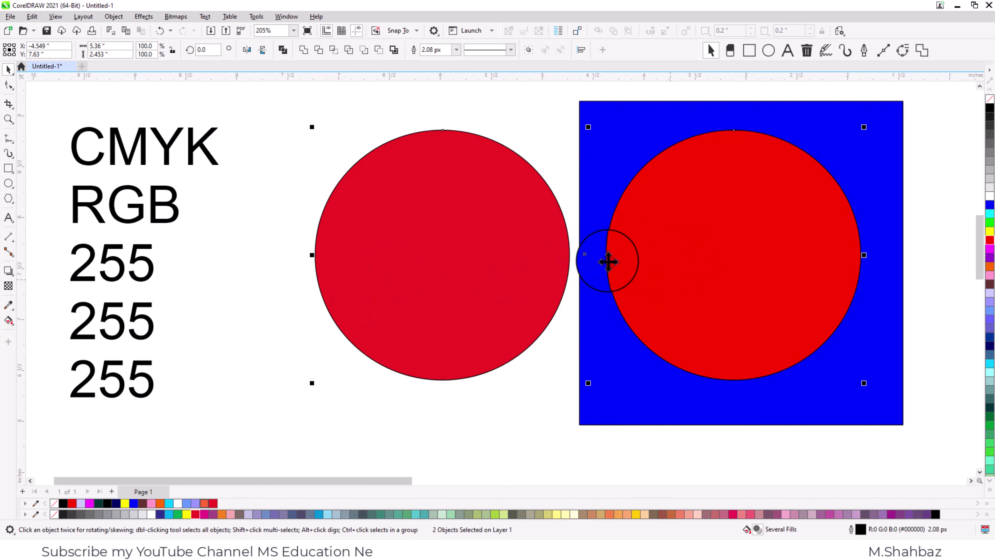
{"action": "left_click", "coordinate": [233, 223]}
{"action": "left_click", "coordinate": [384, 277]}
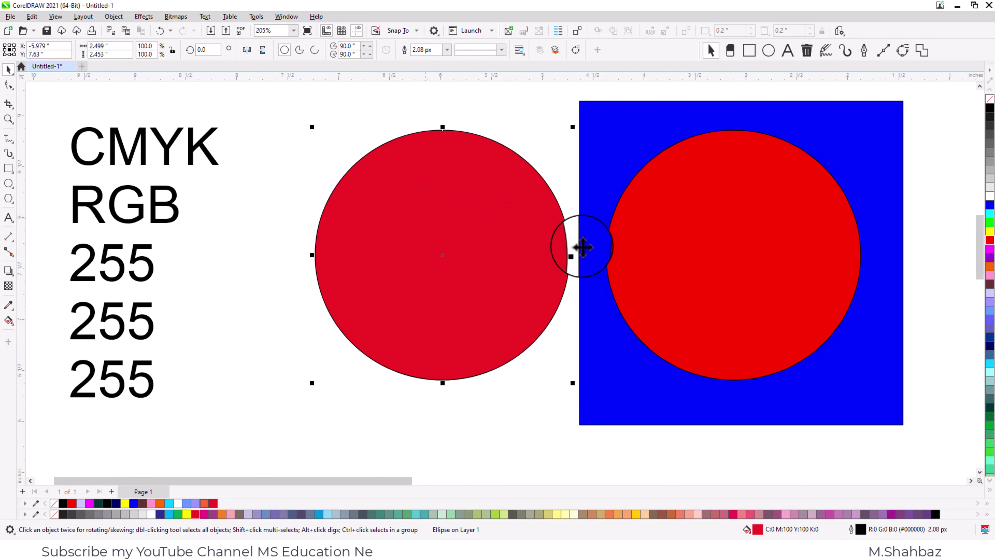
Move the RGB red circle out of the square so it overlaps the CMYK red circle, and remove its outline.
{"action": "left_click", "coordinate": [670, 267]}
{"action": "left_click_drag", "start_coordinate": [717, 269], "coordinate": [300, 270]}
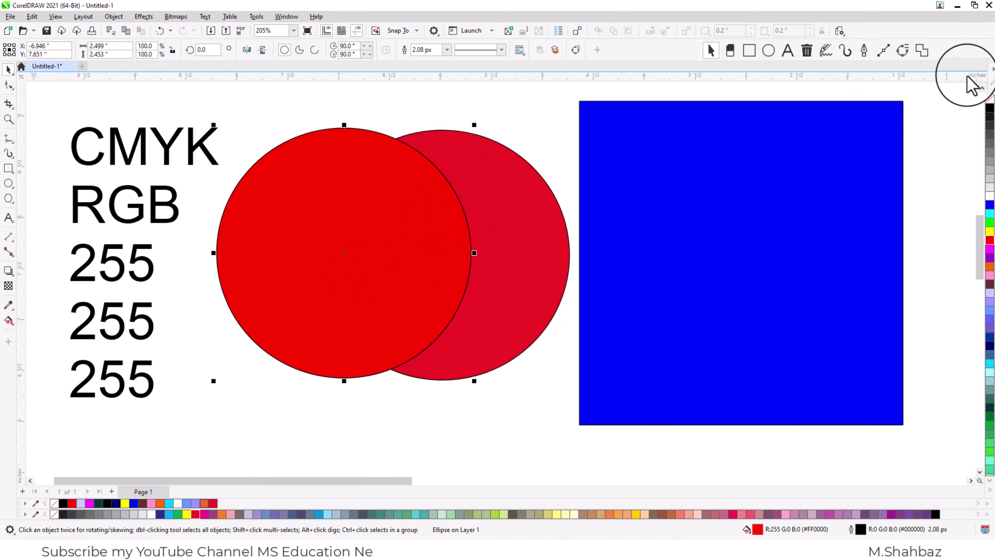
{"action": "right_click", "coordinate": [990, 99]}
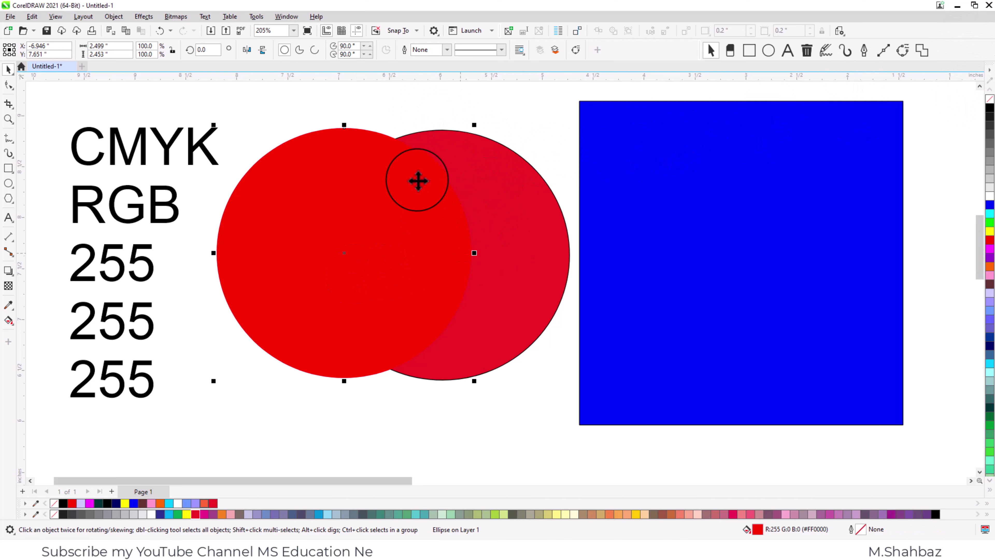
Delete the blue square and remove the CMYK red circle's outline.
{"action": "left_click", "coordinate": [726, 212]}
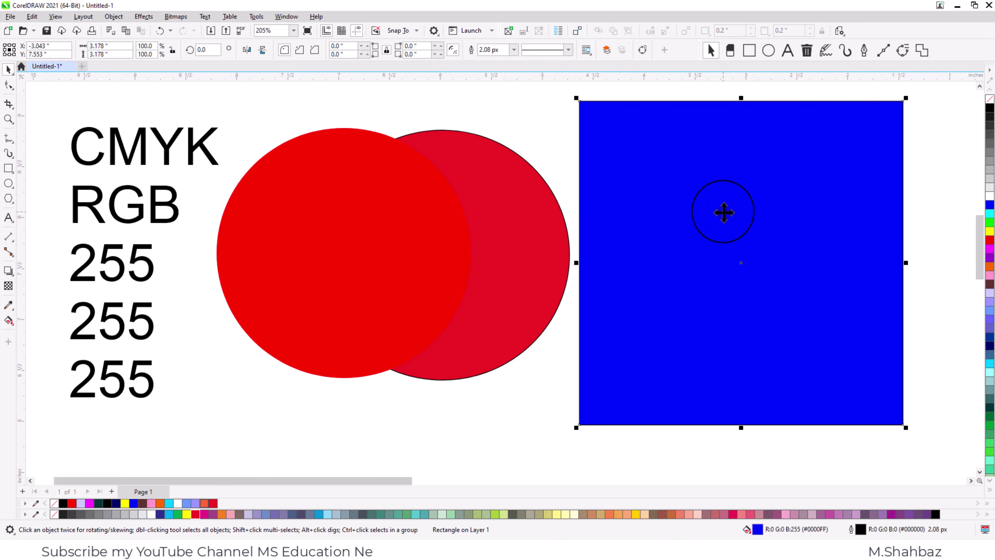
{"action": "key", "text": "Delete"}
{"action": "left_click", "coordinate": [537, 255]}
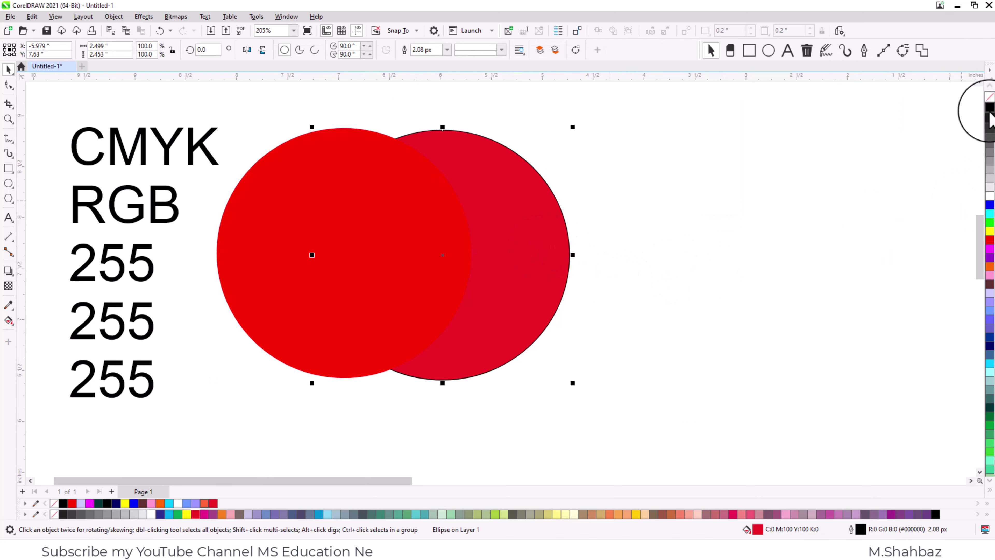
{"action": "right_click", "coordinate": [991, 101]}
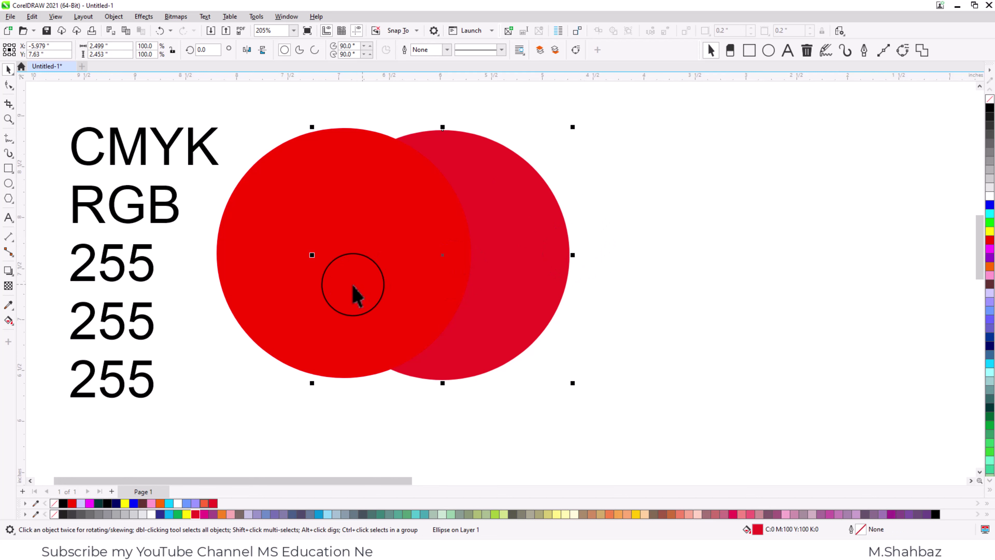
Separate the circles by moving the RGB red one to the right of the CMYK one, and shift the CMYK circle slightly down.
{"action": "left_click", "coordinate": [308, 200]}
{"action": "left_click_drag", "start_coordinate": [299, 203], "coordinate": [727, 233]}
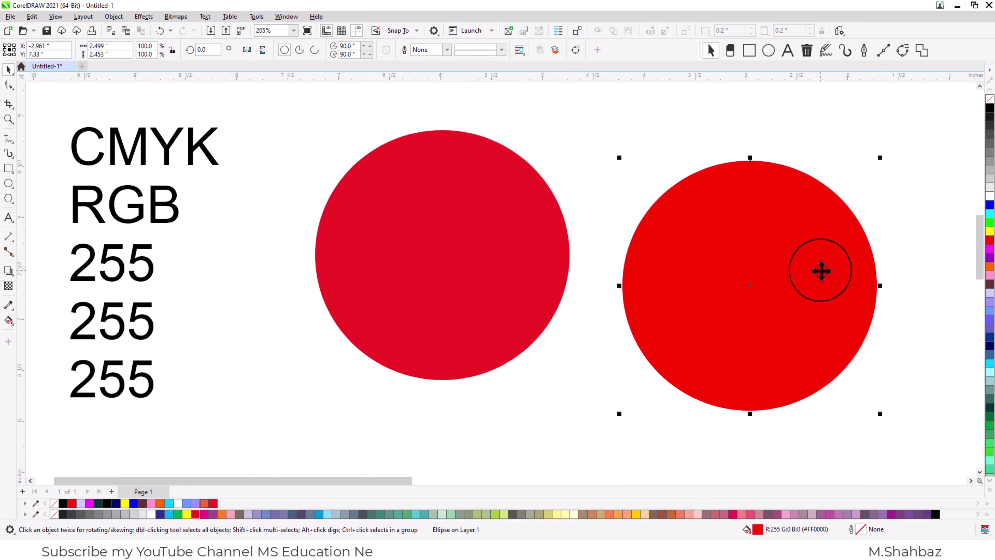
{"action": "left_click", "coordinate": [426, 246]}
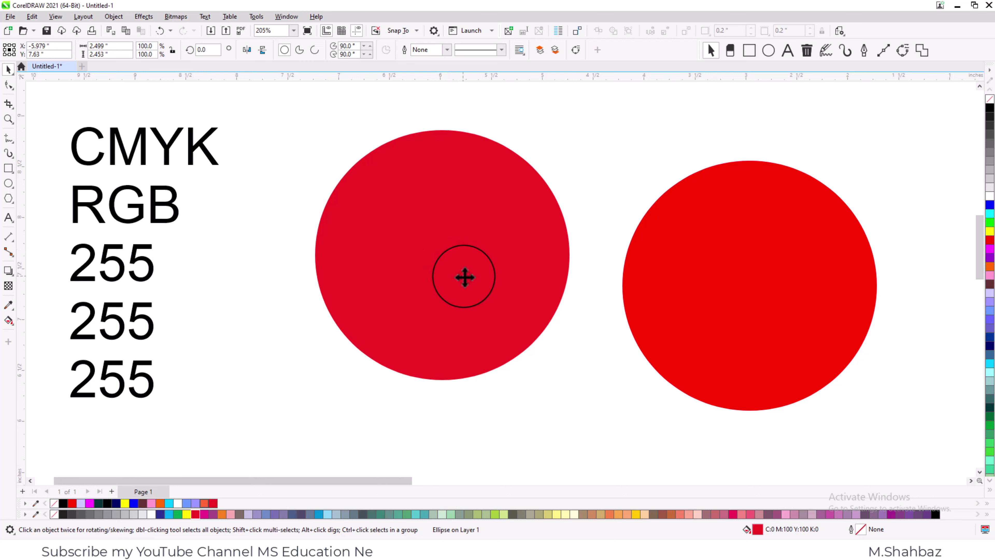
{"action": "left_click_drag", "start_coordinate": [464, 277], "coordinate": [483, 318]}
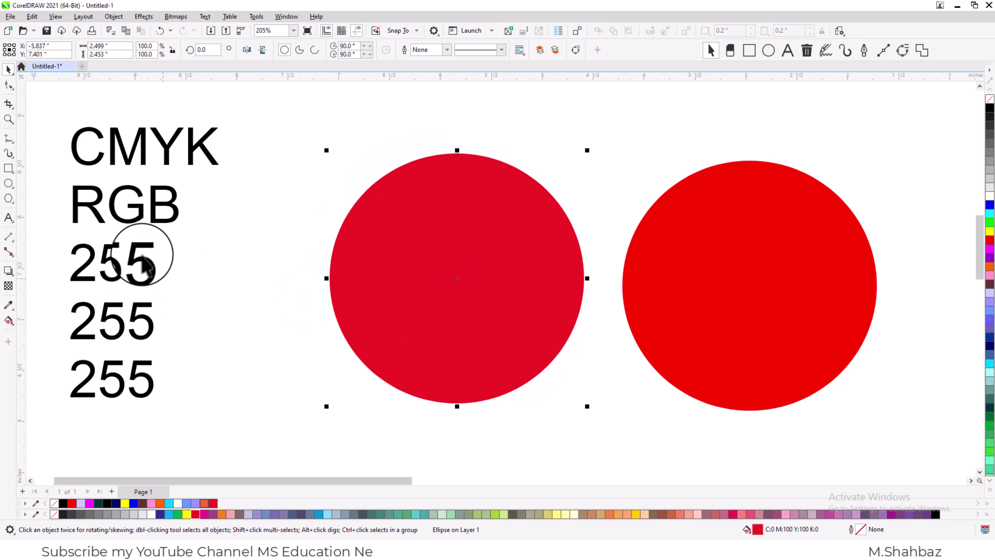
Insert the lines "C=100", "M=100", "Y=100" and "K=100" below CMYK in the existing text.
{"action": "double_click", "coordinate": [200, 149]}
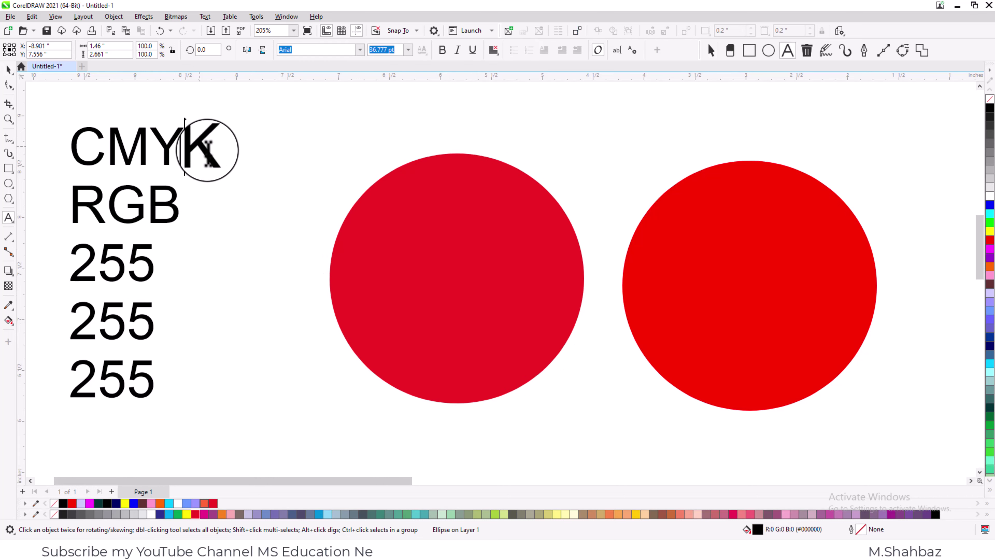
{"action": "left_click", "coordinate": [220, 157]}
{"action": "key", "text": "Return"}
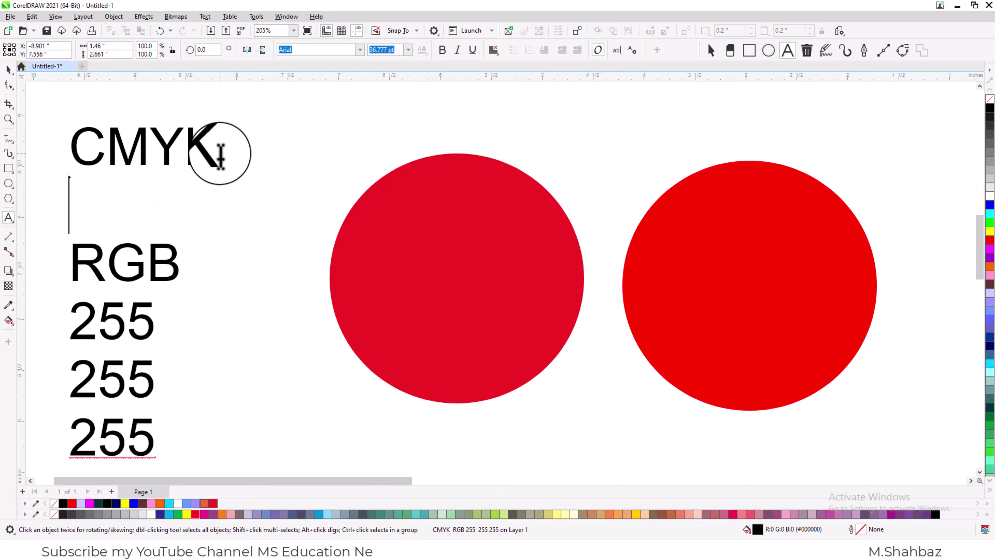
{"action": "type", "text": "1000"}
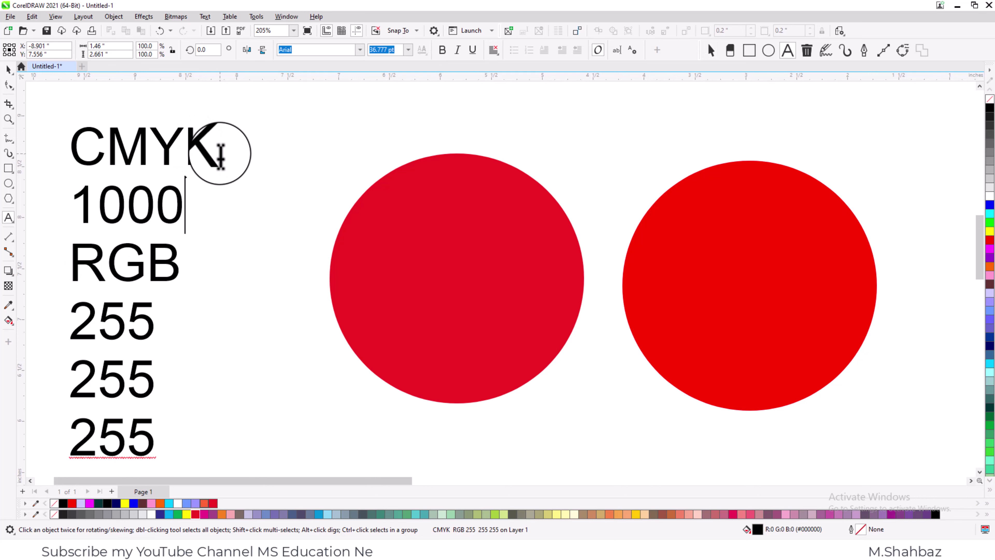
{"action": "key", "text": "Return"}
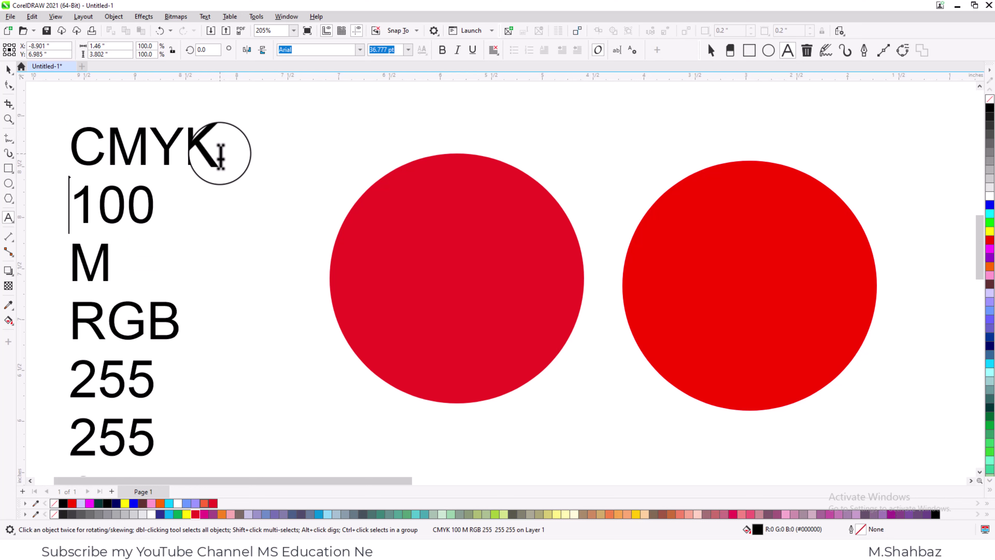
{"action": "type", "text": "C="}
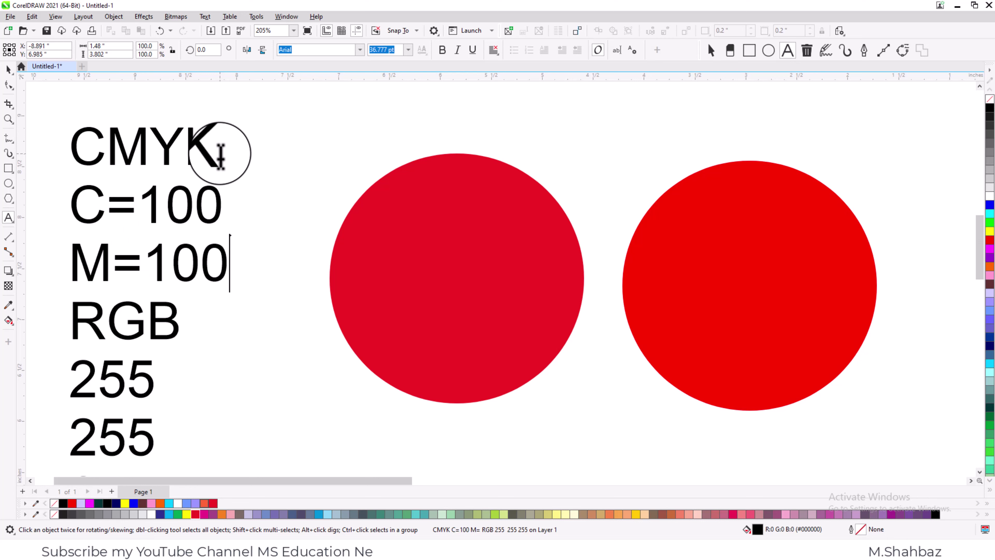
{"action": "key", "text": "Return"}
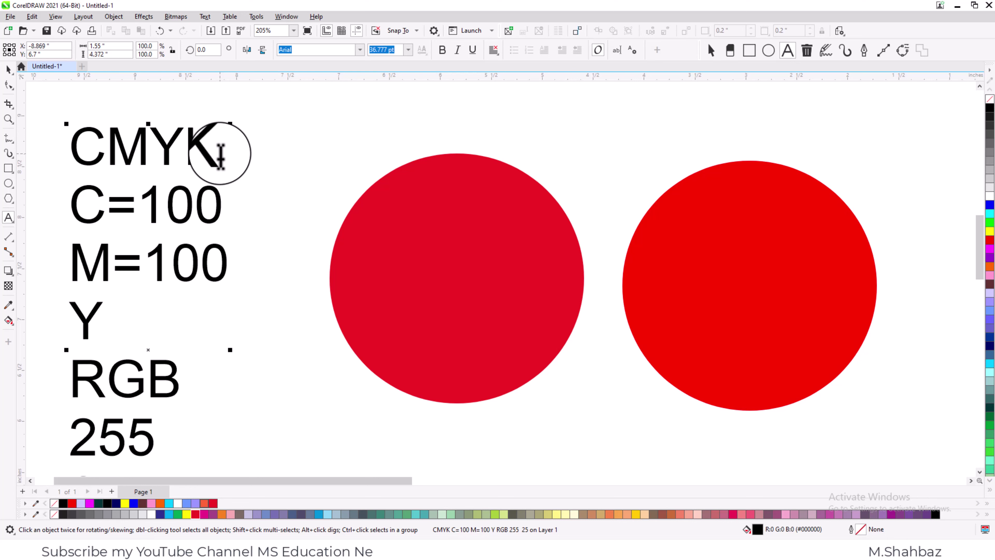
{"action": "type", "text": "Y=100"}
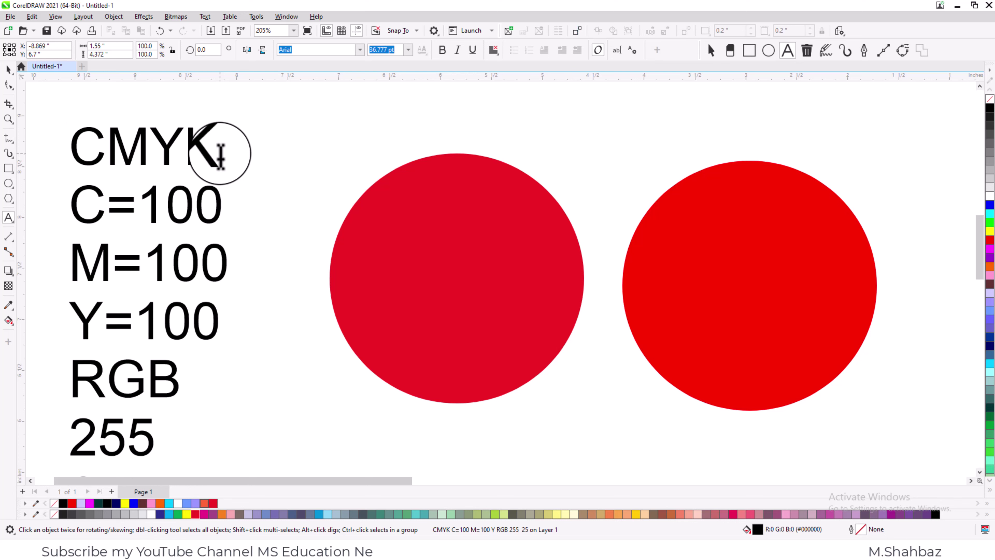
{"action": "key", "text": "Return"}
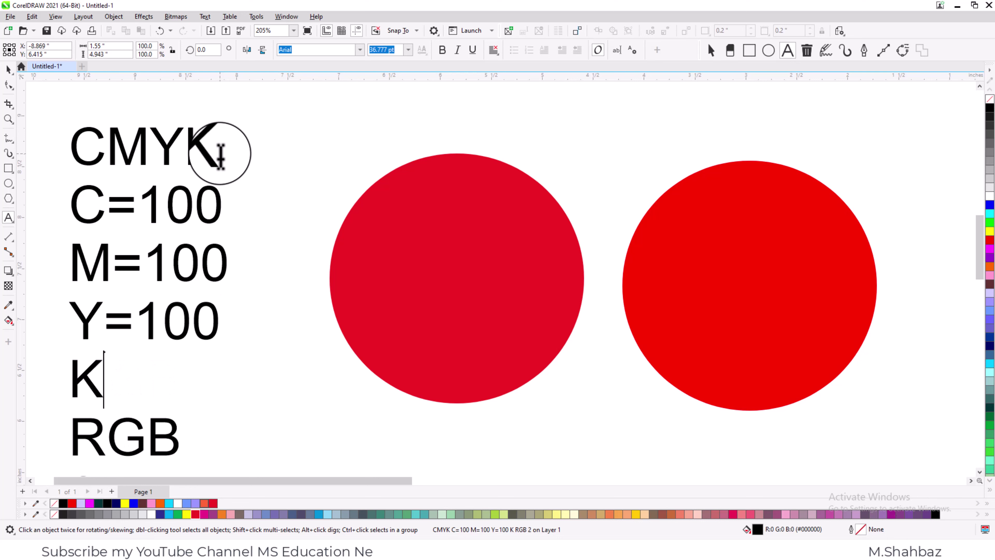
{"action": "type", "text": "K=100"}
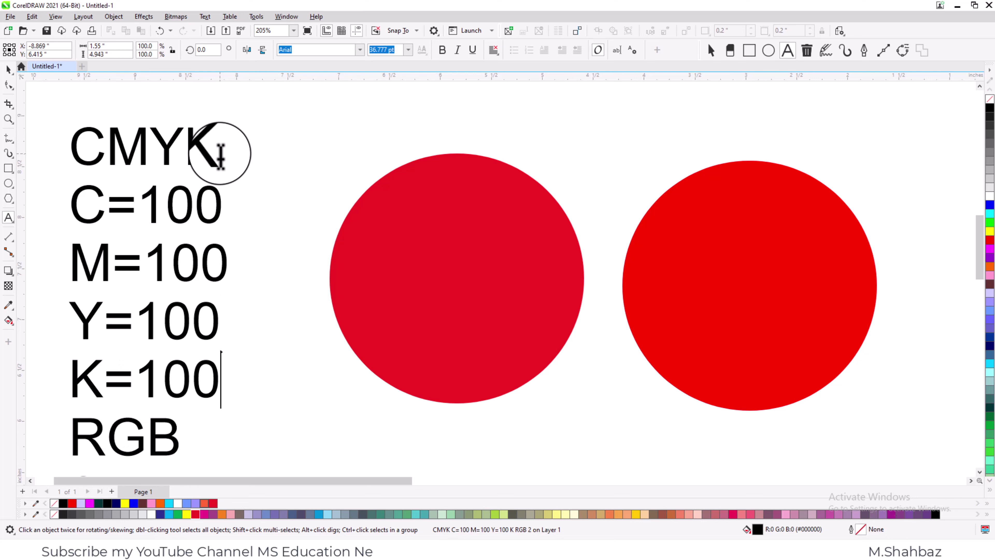
Scale the whole CMYK and RGB text block down proportionally.
{"action": "key", "text": "ctrl+space"}
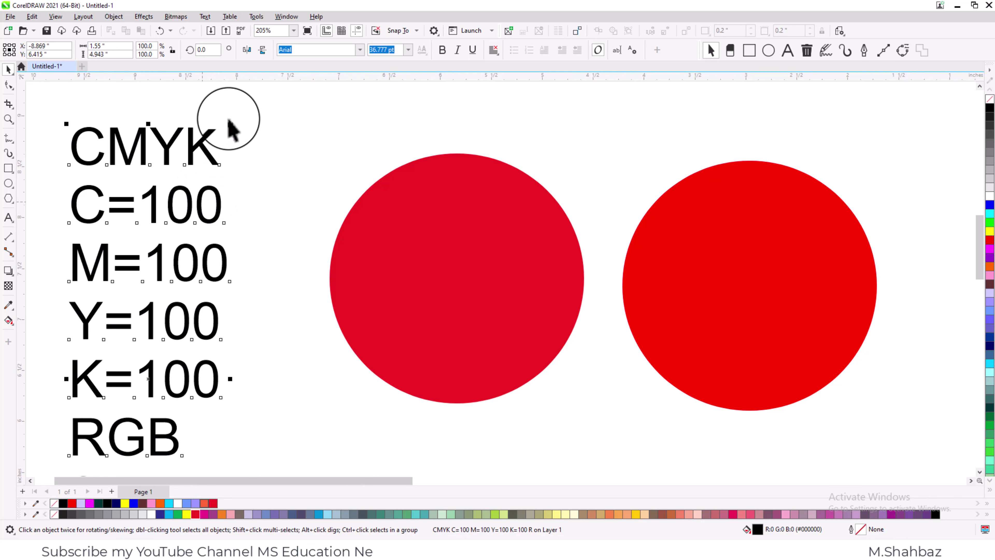
{"action": "left_click_drag", "start_coordinate": [230, 124], "coordinate": [163, 130]}
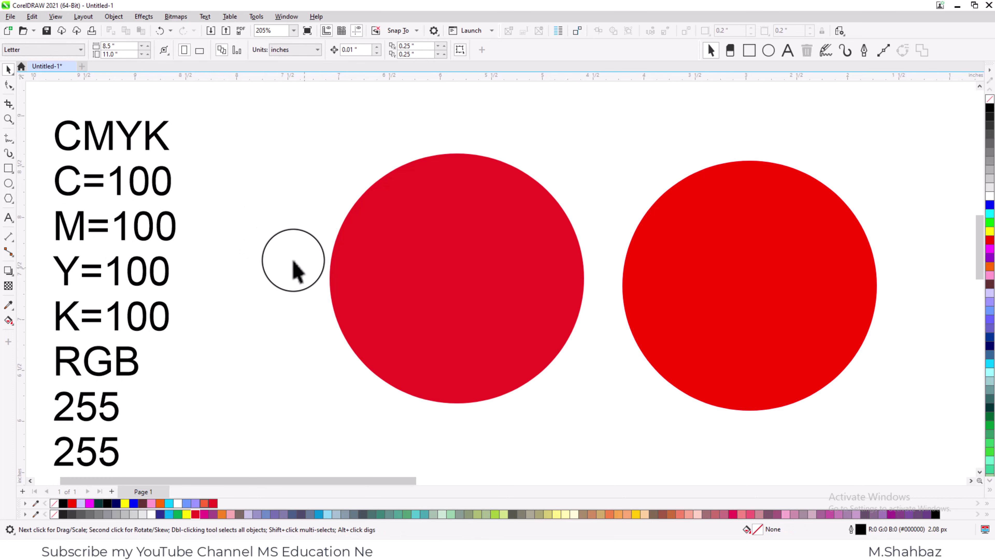
Move the CMYK red circle farther left and slightly up, away from the RGB circle, and check its uniform fill settings.
{"action": "left_click_drag", "start_coordinate": [385, 305], "coordinate": [412, 288]}
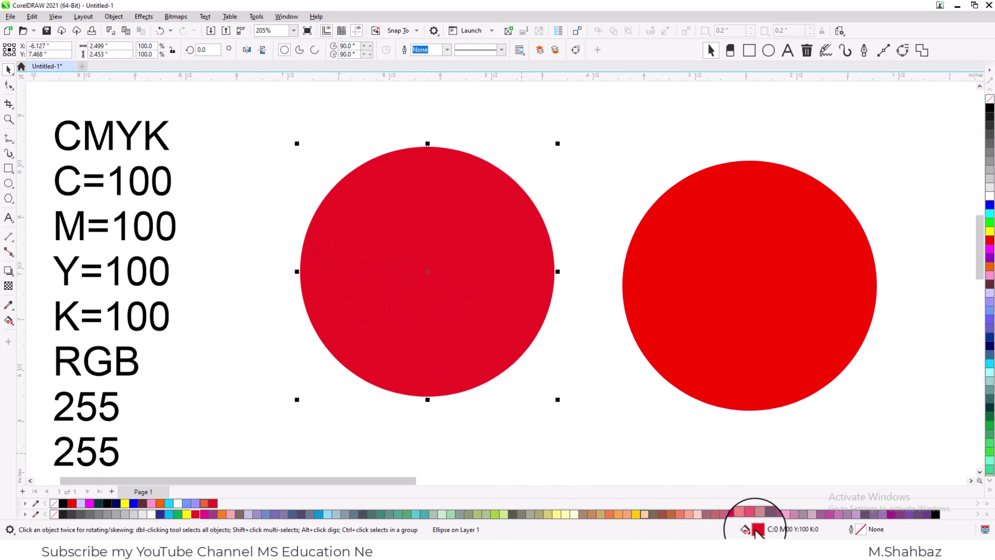
{"action": "double_click", "coordinate": [757, 530]}
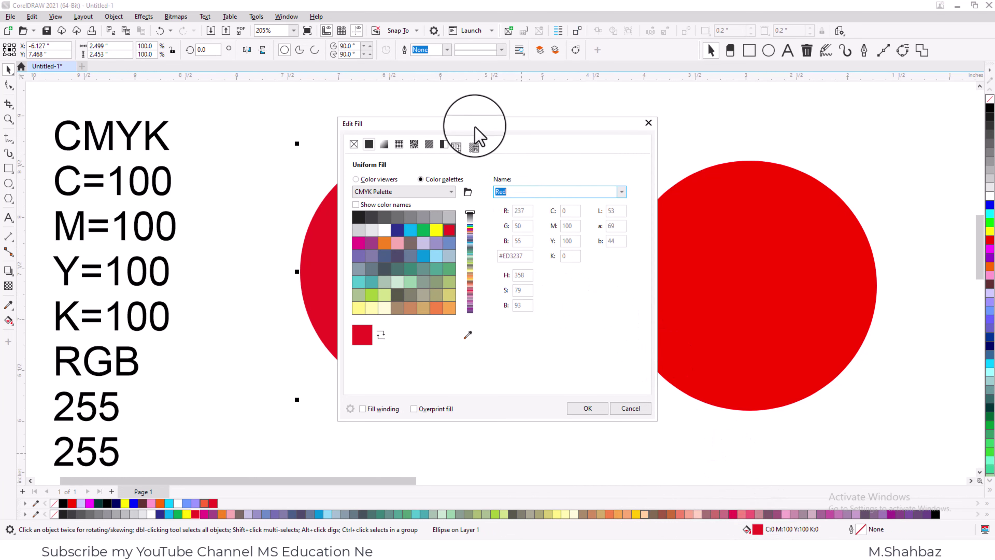
{"action": "left_click_drag", "start_coordinate": [477, 126], "coordinate": [653, 132]}
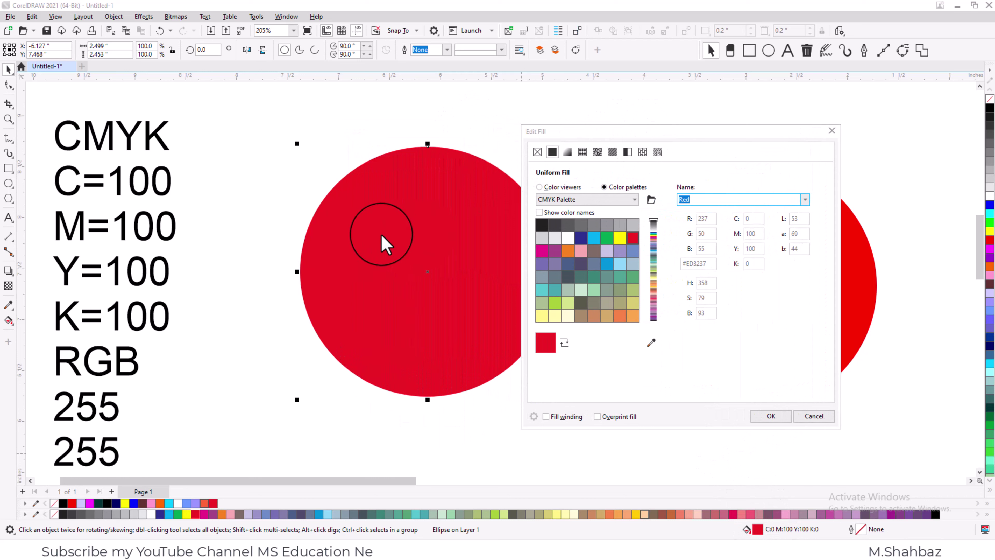
{"action": "left_click", "coordinate": [813, 416]}
{"action": "left_click_drag", "start_coordinate": [498, 313], "coordinate": [466, 308]}
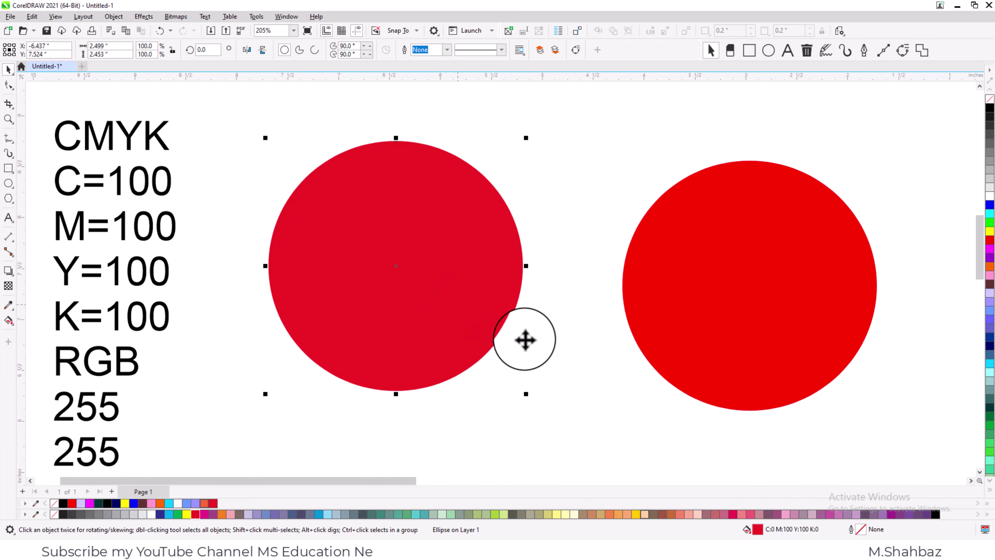
Open the CMYK red circle's fill settings clear of the circle and switch the uniform fill to color viewers.
{"action": "double_click", "coordinate": [758, 530]}
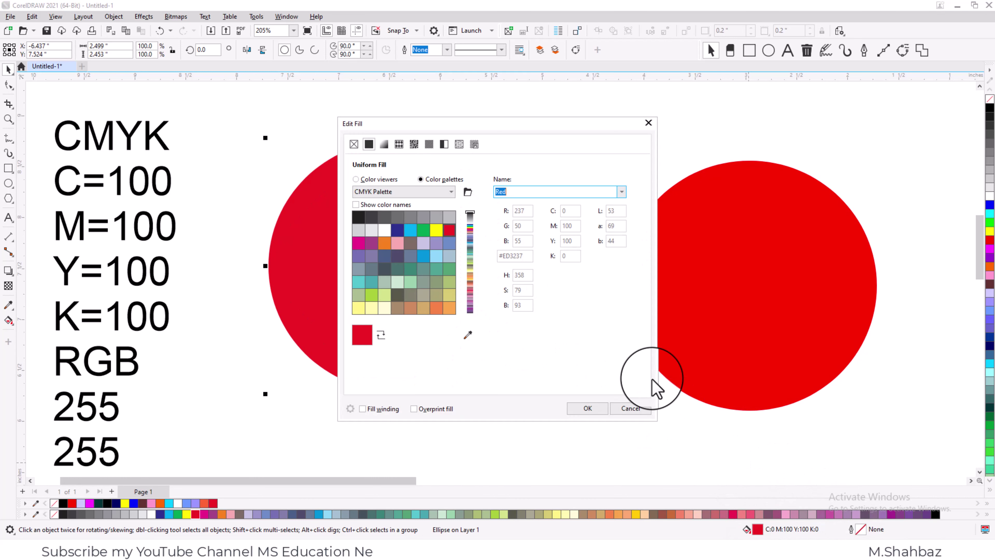
{"action": "left_click_drag", "start_coordinate": [502, 124], "coordinate": [699, 123]}
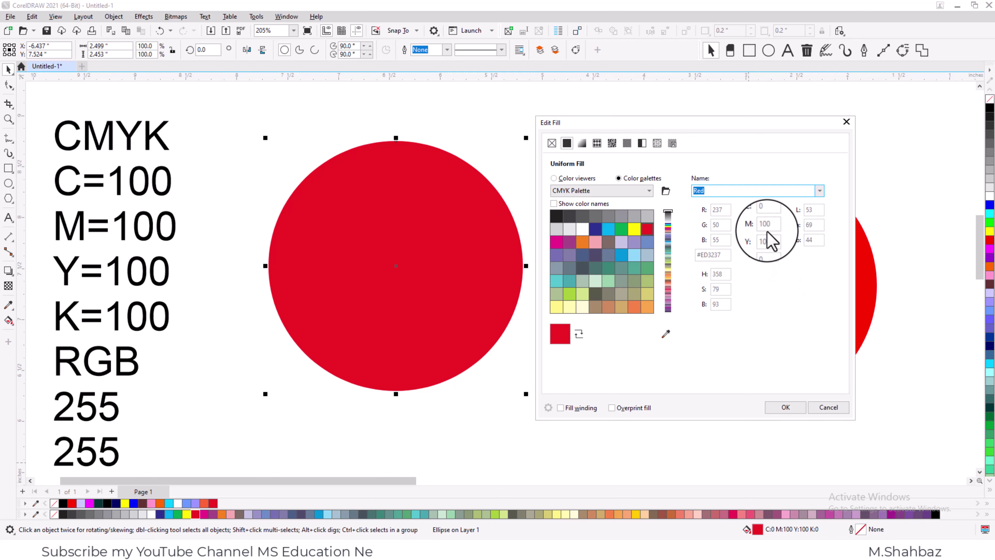
{"action": "left_click", "coordinate": [577, 179]}
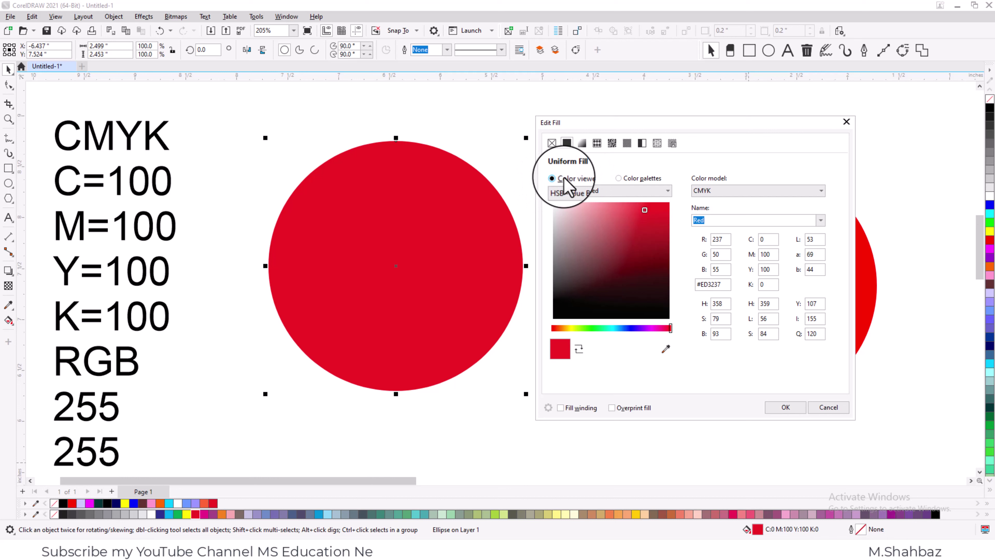
Try a purple mix for the CMYK circle's fill by setting cyan to 20 and yellow to 20.
{"action": "left_click", "coordinate": [766, 239]}
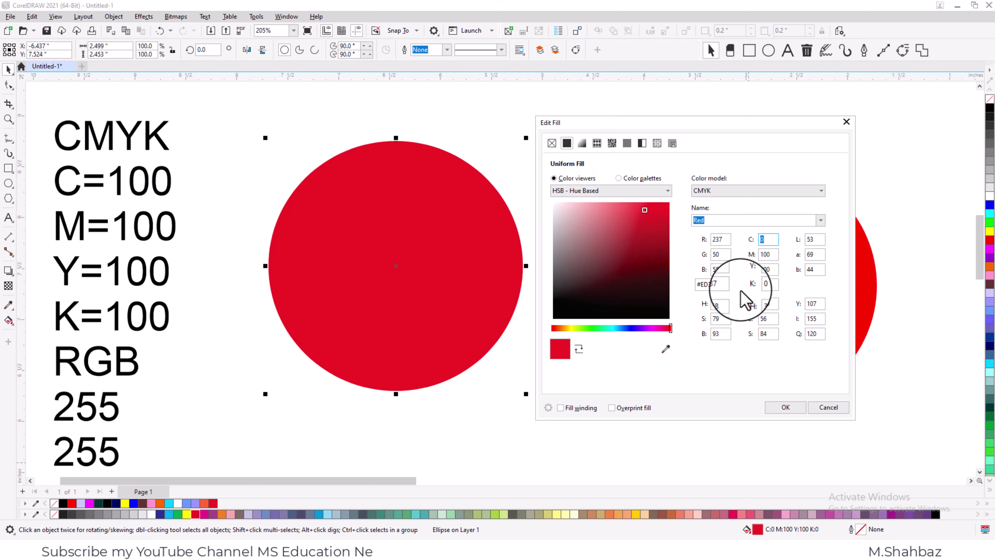
{"action": "type", "text": "20"}
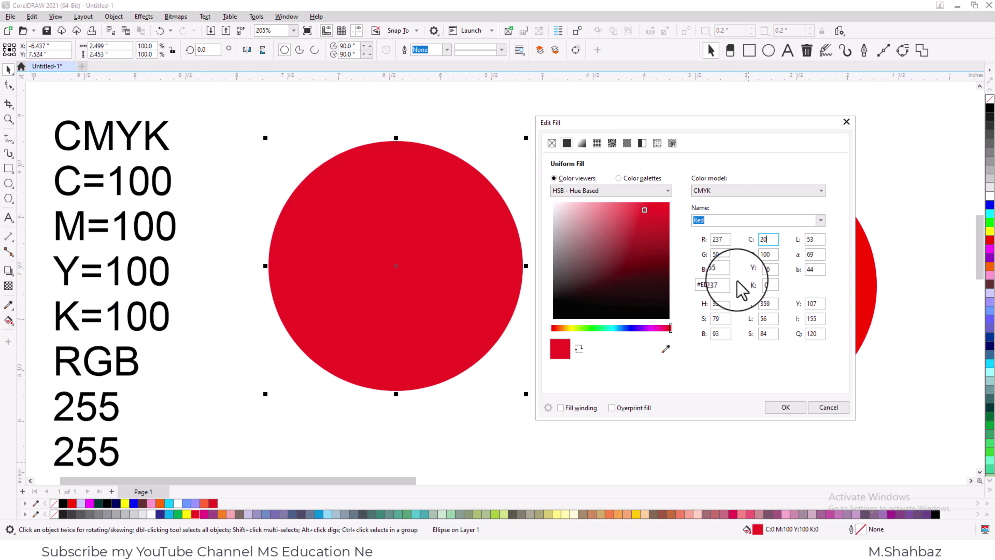
{"action": "left_click", "coordinate": [767, 284]}
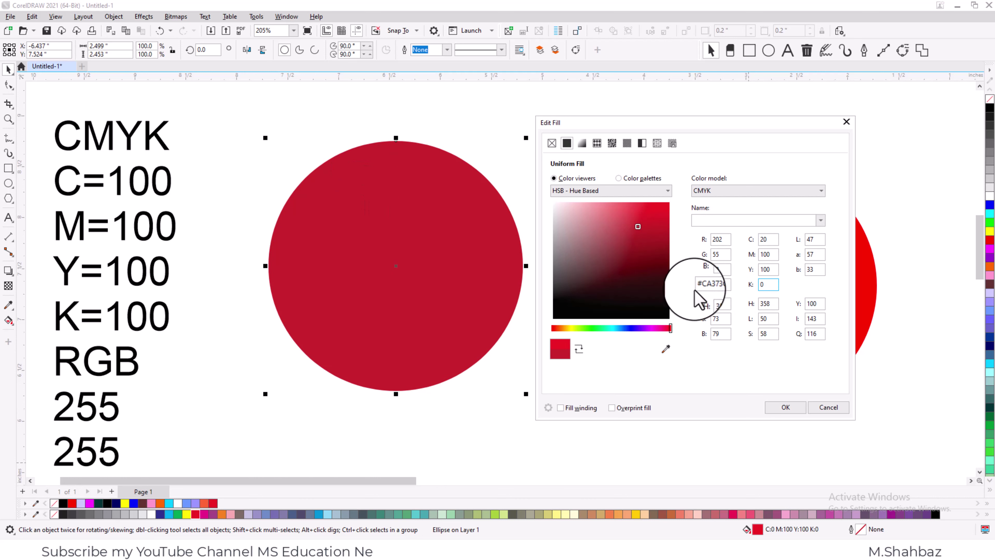
{"action": "double_click", "coordinate": [766, 269]}
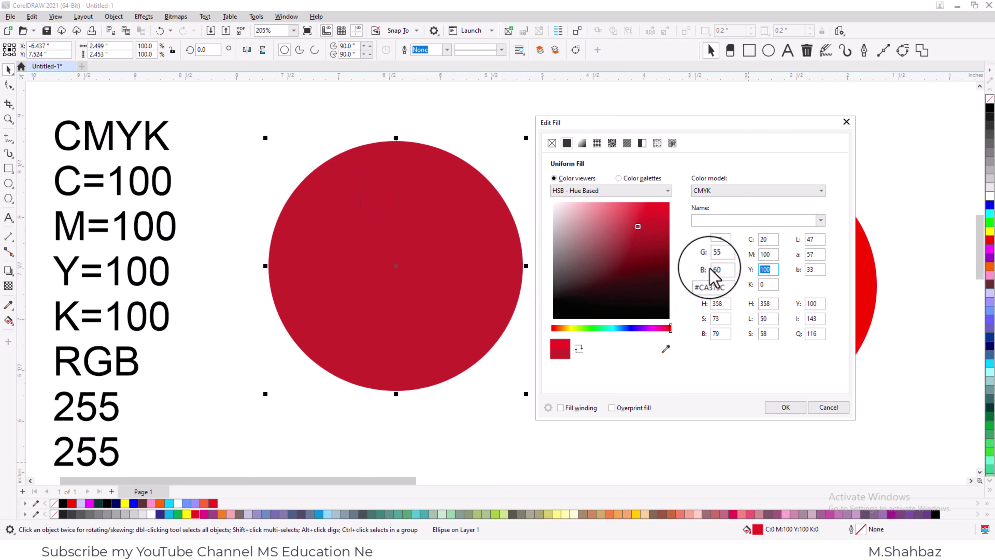
{"action": "left_click", "coordinate": [766, 254]}
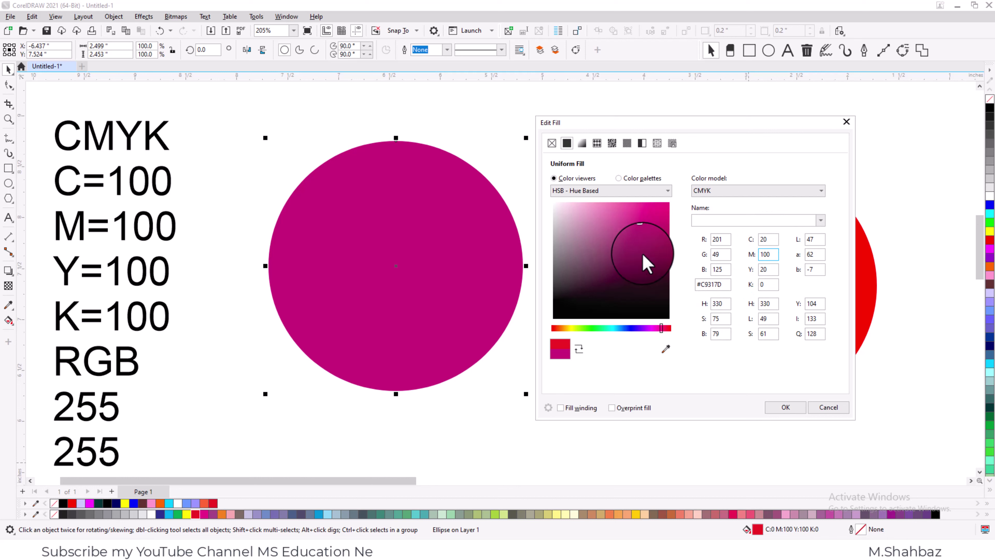
Try dark purple, dark green and pale yellow-green fills on the CMYK circle by changing the hue and shade.
{"action": "left_click", "coordinate": [654, 224]}
{"action": "mouse_move", "coordinate": [654, 224]}
{"action": "left_mouse_down"}
{"action": "mouse_move", "coordinate": [621, 284]}
{"action": "mouse_move", "coordinate": [653, 269]}
{"action": "mouse_move", "coordinate": [641, 261]}
{"action": "left_mouse_up"}
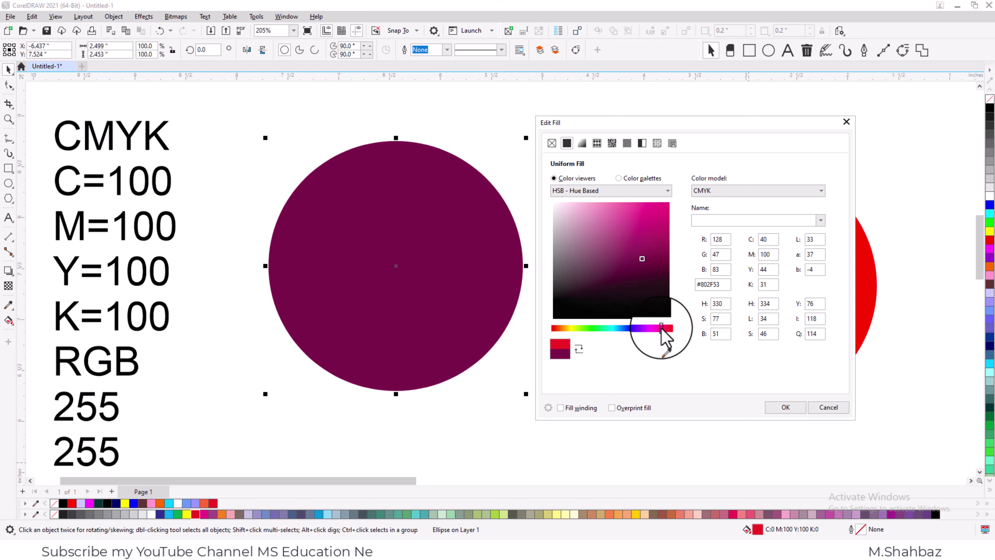
{"action": "mouse_move", "coordinate": [658, 329]}
{"action": "left_mouse_down"}
{"action": "mouse_move", "coordinate": [581, 328]}
{"action": "mouse_move", "coordinate": [600, 329]}
{"action": "left_mouse_up"}
{"action": "mouse_move", "coordinate": [644, 229]}
{"action": "left_mouse_down"}
{"action": "mouse_move", "coordinate": [660, 207]}
{"action": "mouse_move", "coordinate": [637, 229]}
{"action": "mouse_move", "coordinate": [666, 270]}
{"action": "mouse_move", "coordinate": [660, 295]}
{"action": "mouse_move", "coordinate": [657, 273]}
{"action": "left_mouse_up"}
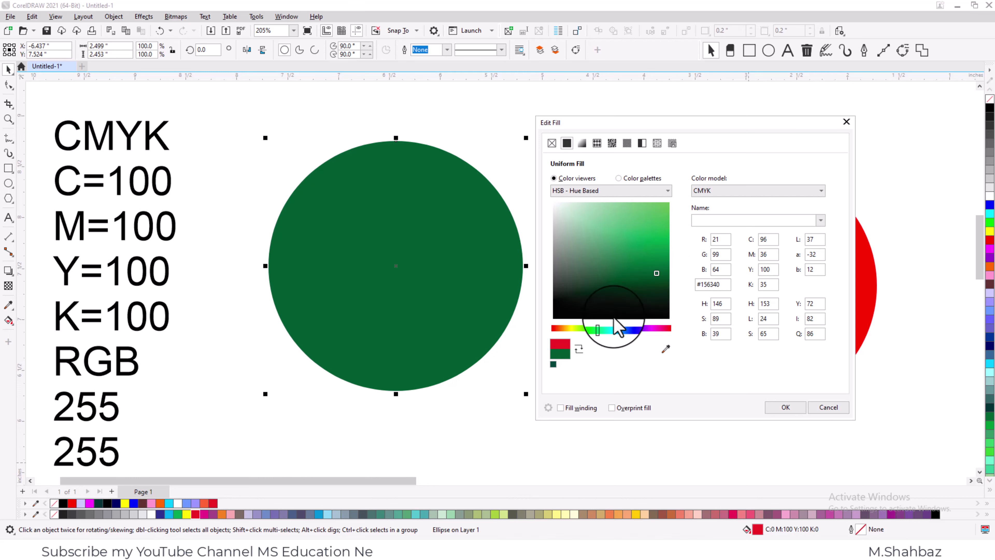
{"action": "left_click_drag", "start_coordinate": [593, 328], "coordinate": [573, 328]}
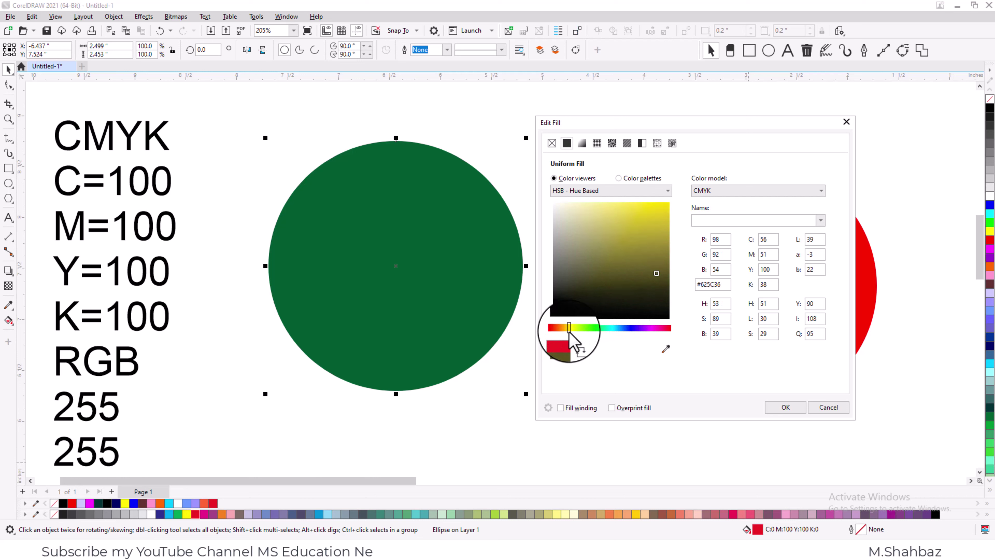
{"action": "mouse_move", "coordinate": [627, 249]}
{"action": "left_mouse_down"}
{"action": "mouse_move", "coordinate": [604, 202]}
{"action": "mouse_move", "coordinate": [588, 209]}
{"action": "mouse_move", "coordinate": [657, 211]}
{"action": "mouse_move", "coordinate": [643, 277]}
{"action": "mouse_move", "coordinate": [610, 216]}
{"action": "left_mouse_up"}
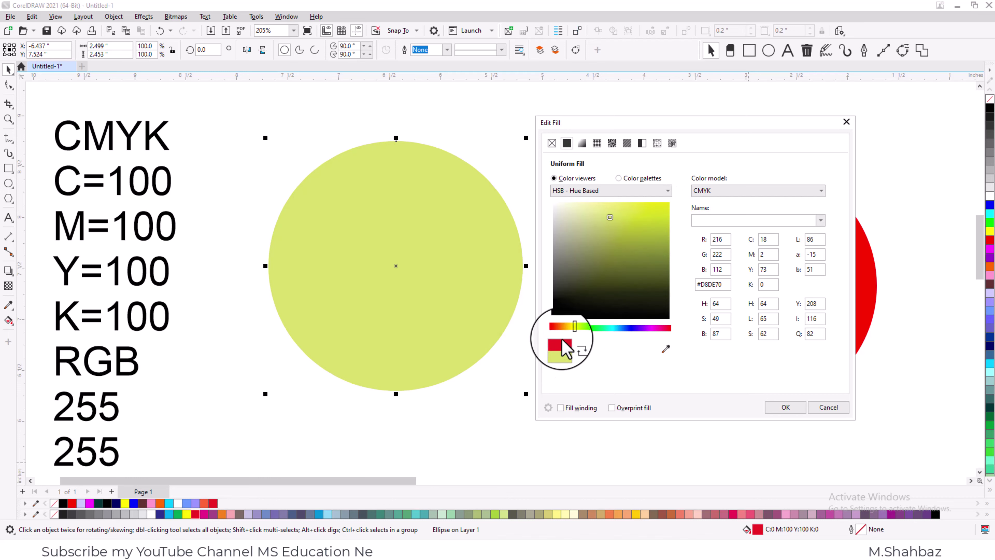
Set the hue to red, choose a dark maroon shade of C31 M100 Y100 K45, and apply it to the CMYK circle.
{"action": "left_click_drag", "start_coordinate": [574, 328], "coordinate": [561, 328]}
{"action": "left_click_drag", "start_coordinate": [557, 330], "coordinate": [552, 329]}
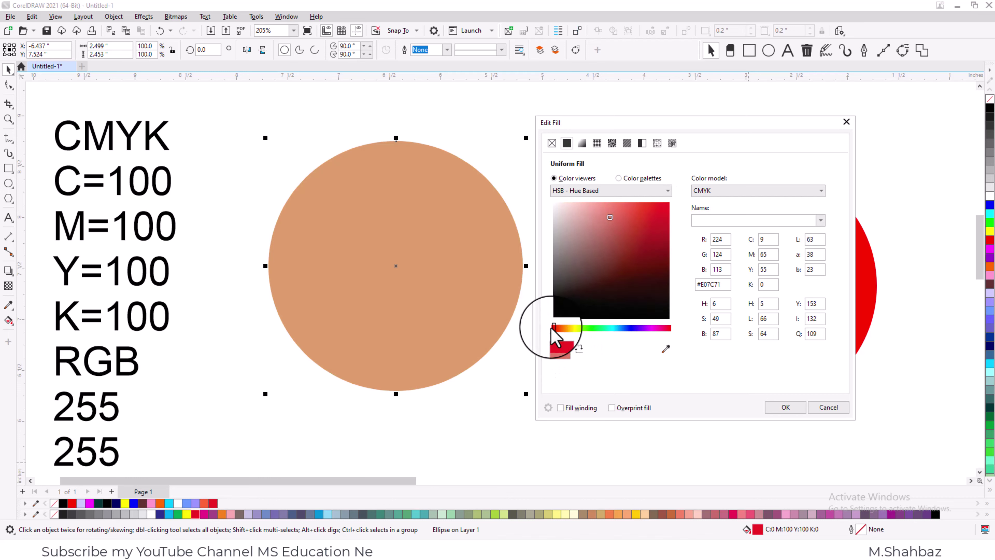
{"action": "left_click", "coordinate": [665, 204]}
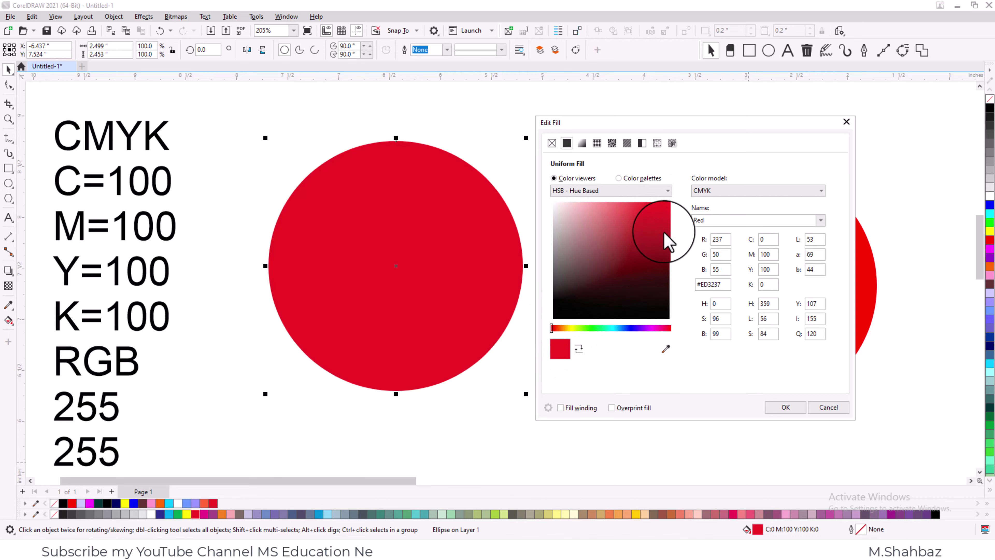
{"action": "mouse_move", "coordinate": [666, 223]}
{"action": "left_mouse_down"}
{"action": "mouse_move", "coordinate": [642, 267]}
{"action": "mouse_move", "coordinate": [660, 252]}
{"action": "mouse_move", "coordinate": [665, 205]}
{"action": "left_mouse_up"}
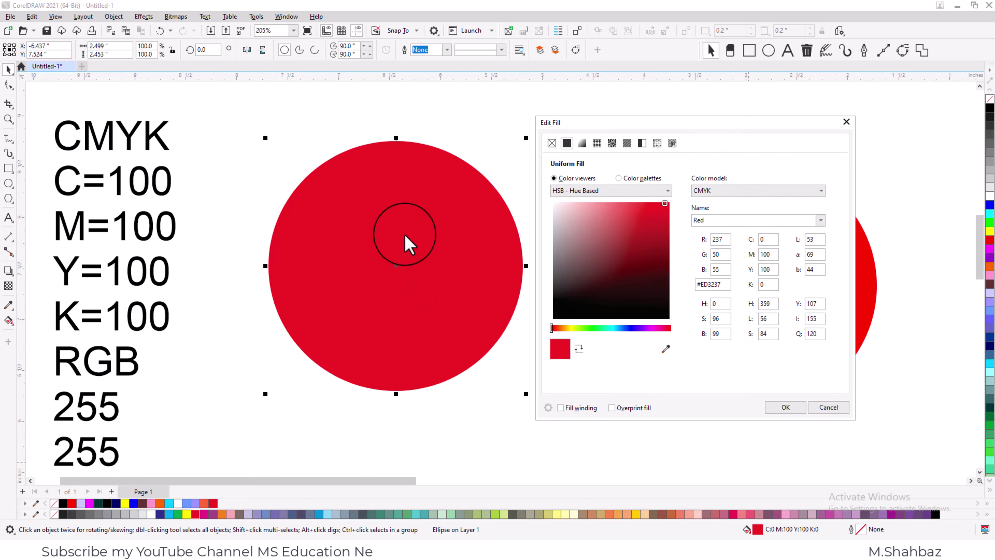
{"action": "left_click", "coordinate": [649, 277]}
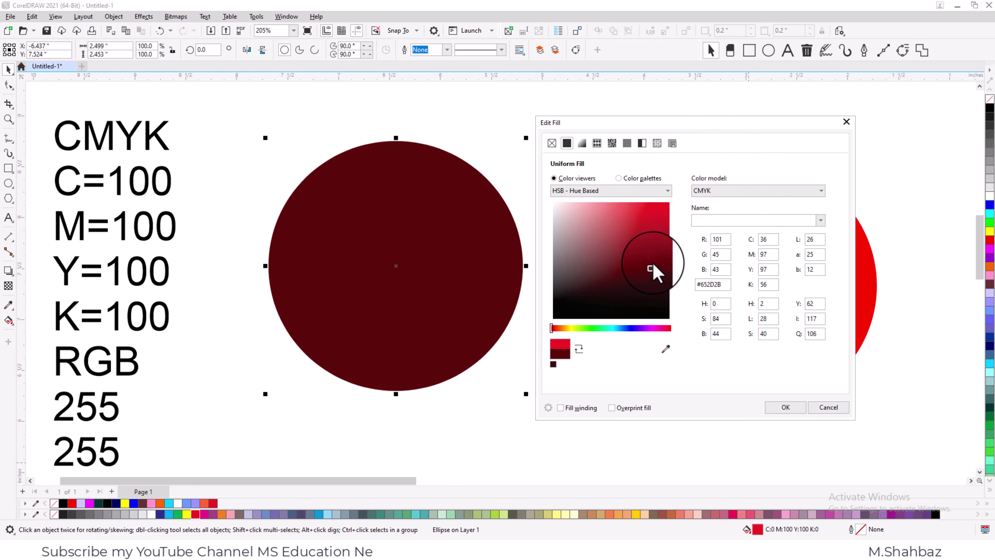
{"action": "left_click", "coordinate": [783, 409]}
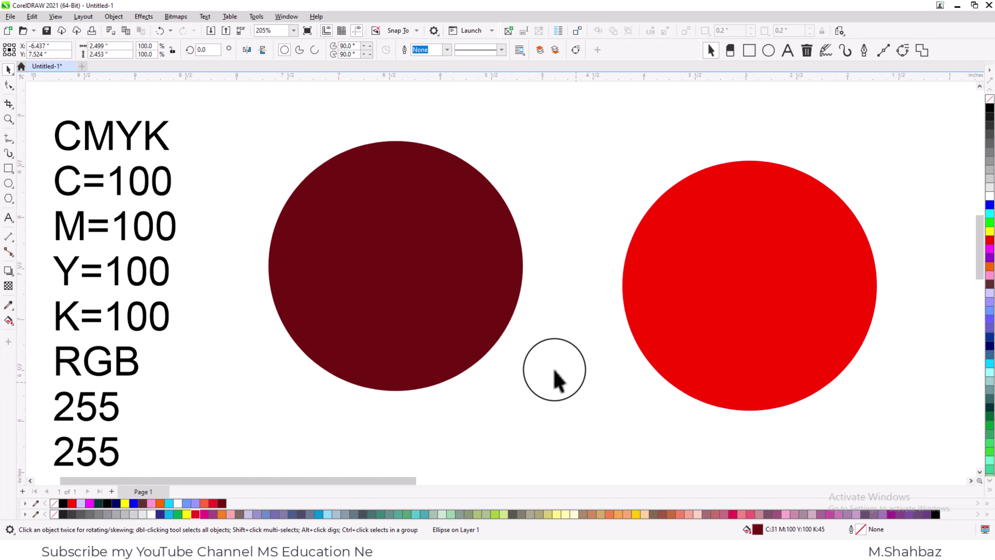
Overlap the maroon circle in front of the RGB red one for comparison, and move it back left clear of it.
{"action": "left_click_drag", "start_coordinate": [406, 292], "coordinate": [616, 293]}
{"action": "key", "text": "shift+Page_Up"}
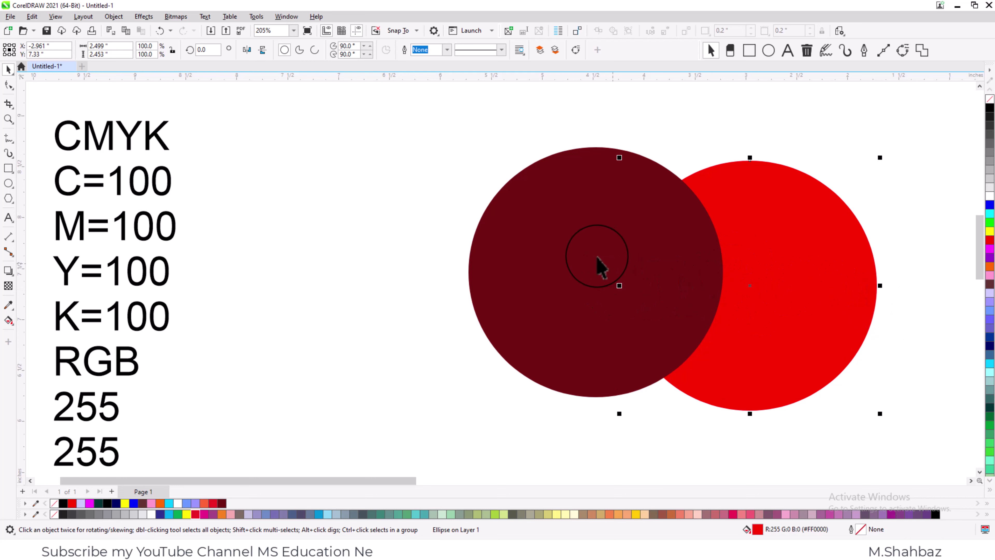
{"action": "left_click_drag", "start_coordinate": [597, 258], "coordinate": [449, 239]}
Open the RGB red circle's fill settings and switch the uniform fill to color viewers.
{"action": "left_click", "coordinate": [673, 277]}
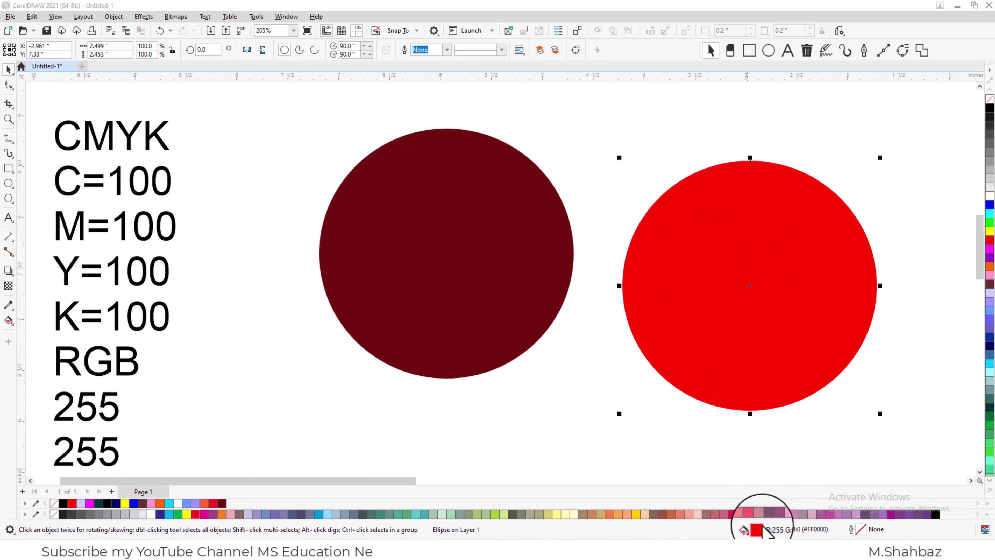
{"action": "double_click", "coordinate": [756, 530]}
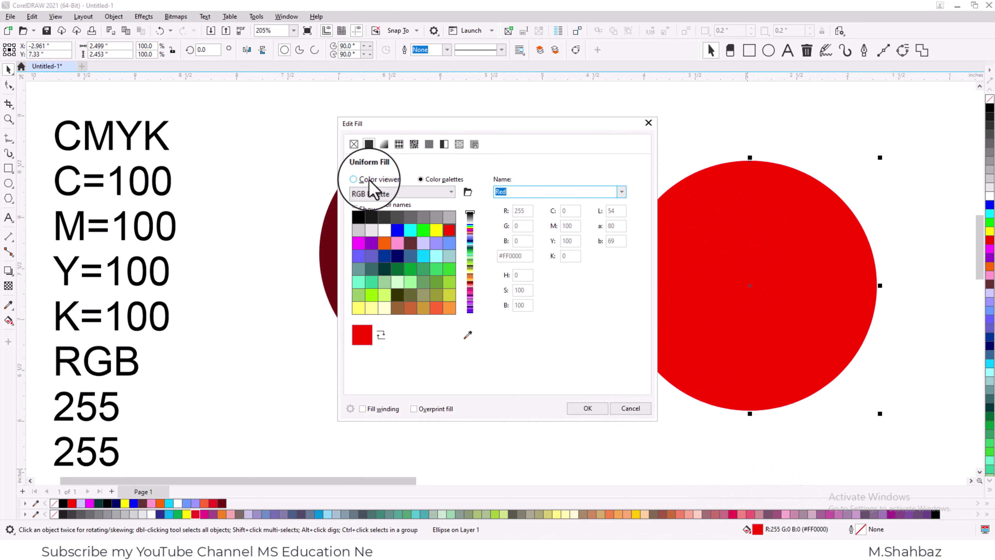
{"action": "left_click", "coordinate": [356, 178]}
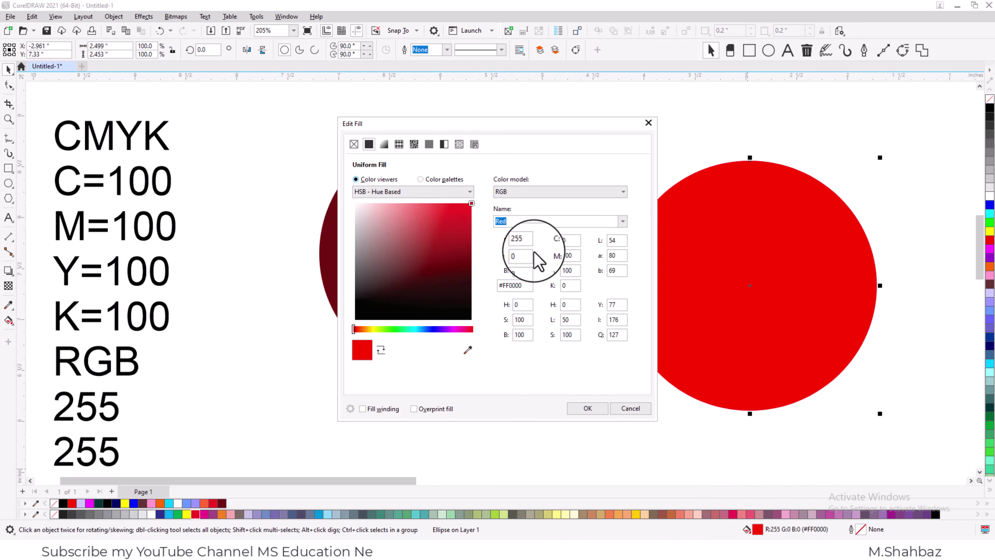
Try a pink mix for the RGB circle's fill by setting green to 20 and blue to 100.
{"action": "double_click", "coordinate": [518, 257]}
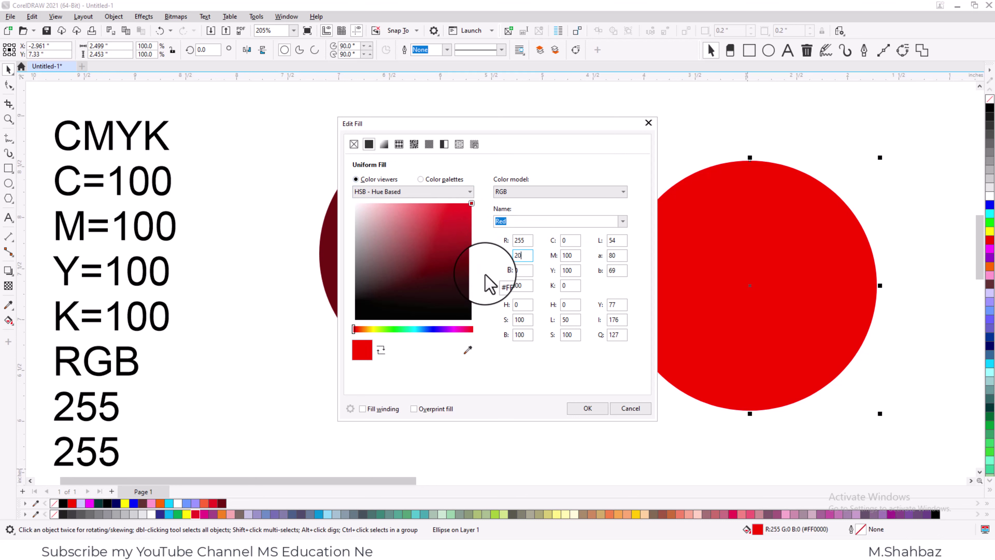
{"action": "left_click", "coordinate": [525, 271]}
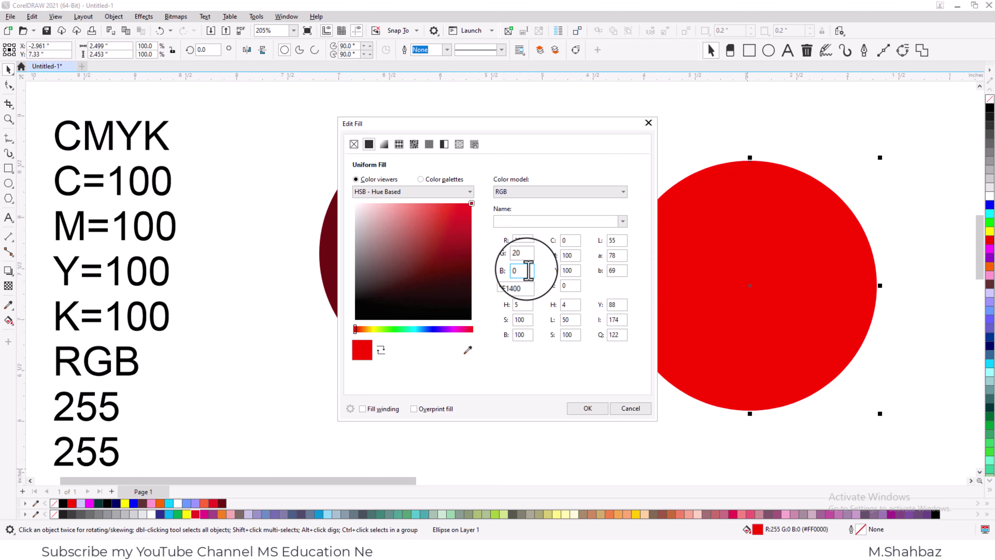
{"action": "double_click", "coordinate": [528, 271]}
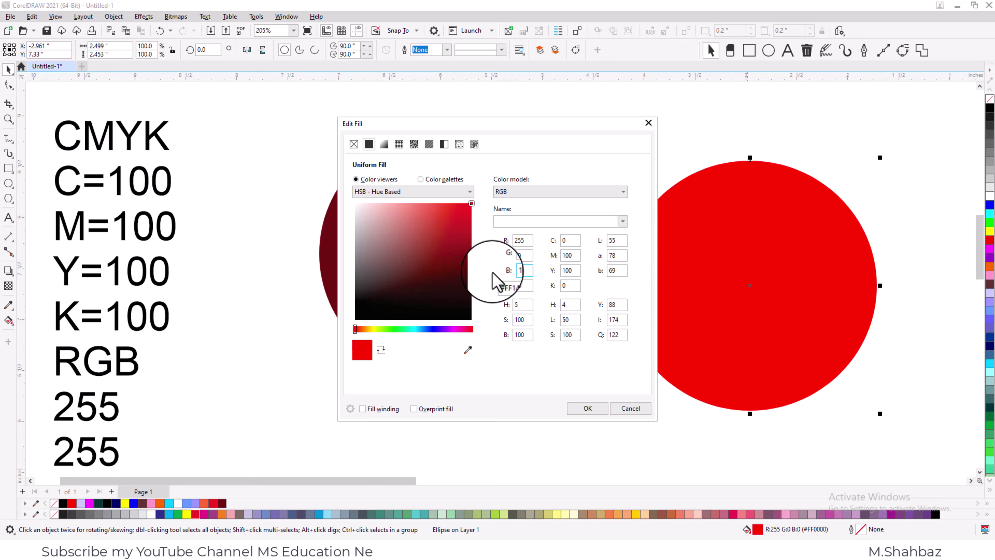
{"action": "type", "text": "00"}
{"action": "left_click", "coordinate": [524, 256]}
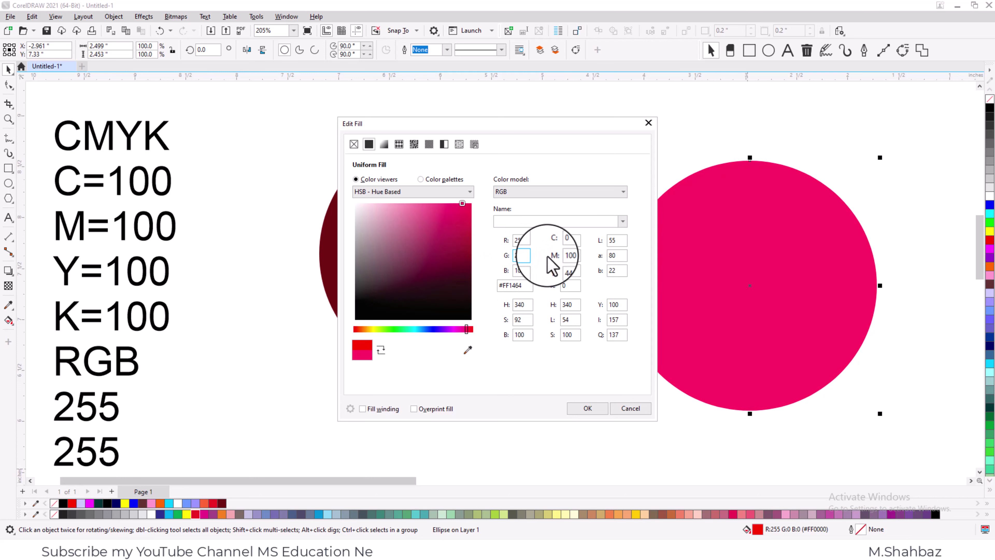
Move the fill settings clear of the RGB circle and try other pink shades, ending on R217 G50 B106.
{"action": "left_click_drag", "start_coordinate": [534, 123], "coordinate": [455, 116]}
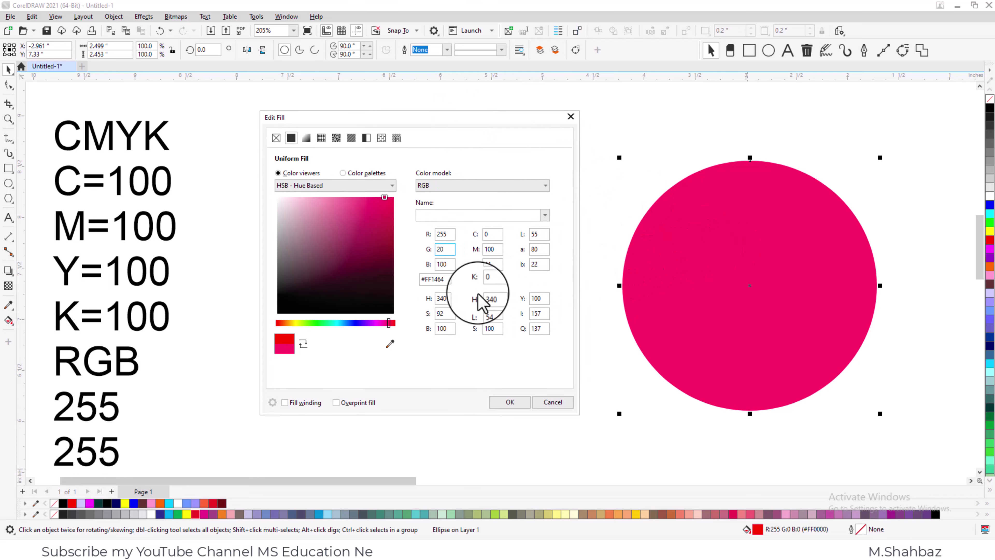
{"action": "left_click", "coordinate": [344, 212]}
{"action": "mouse_move", "coordinate": [344, 212]}
{"action": "left_mouse_down"}
{"action": "mouse_move", "coordinate": [362, 215]}
{"action": "mouse_move", "coordinate": [340, 278]}
{"action": "mouse_move", "coordinate": [345, 260]}
{"action": "left_mouse_up"}
{"action": "left_click", "coordinate": [366, 214]}
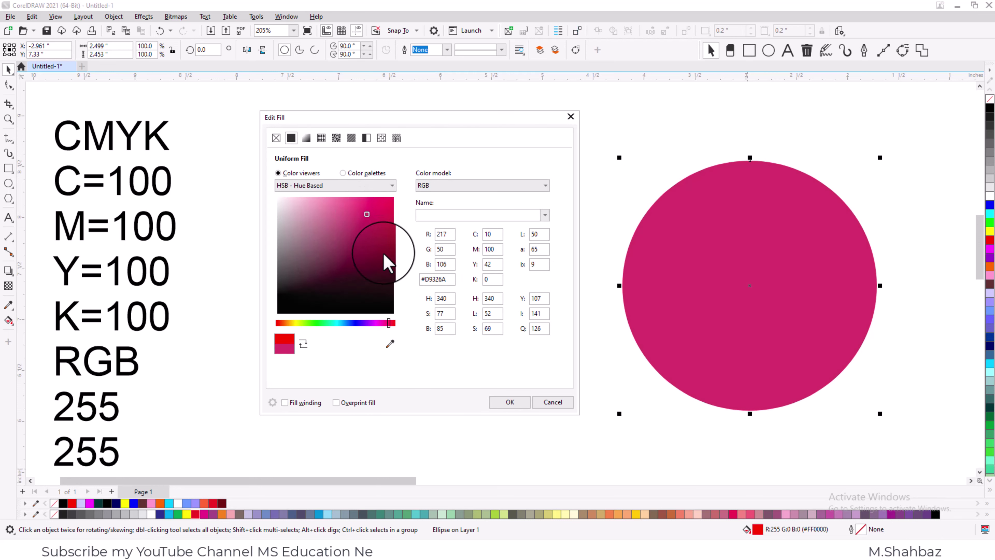
Change the hue to green, pick the bright shade R0 G224 B105, and apply it to the RGB circle.
{"action": "left_click", "coordinate": [325, 323]}
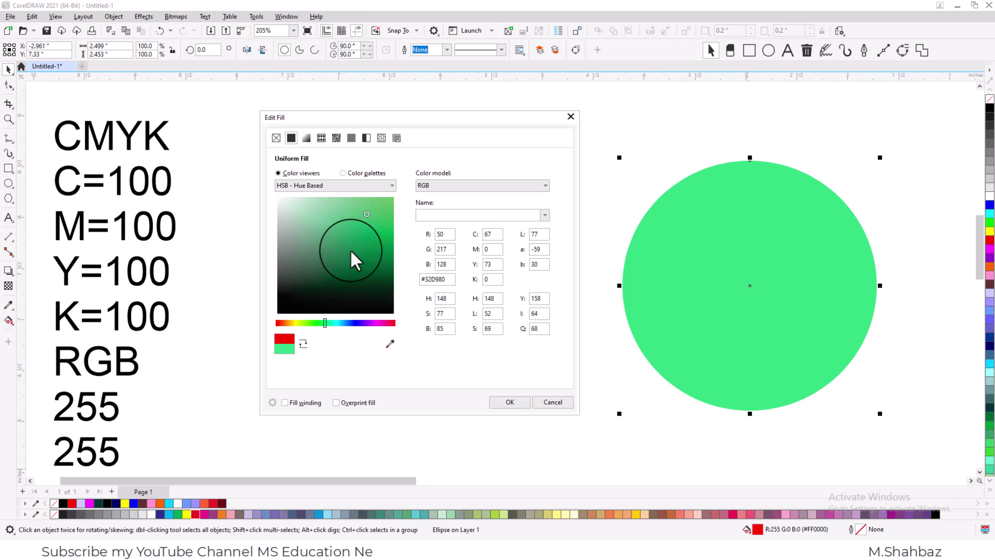
{"action": "mouse_move", "coordinate": [382, 215]}
{"action": "left_mouse_down"}
{"action": "mouse_move", "coordinate": [386, 249]}
{"action": "mouse_move", "coordinate": [362, 240]}
{"action": "mouse_move", "coordinate": [396, 212]}
{"action": "left_mouse_up"}
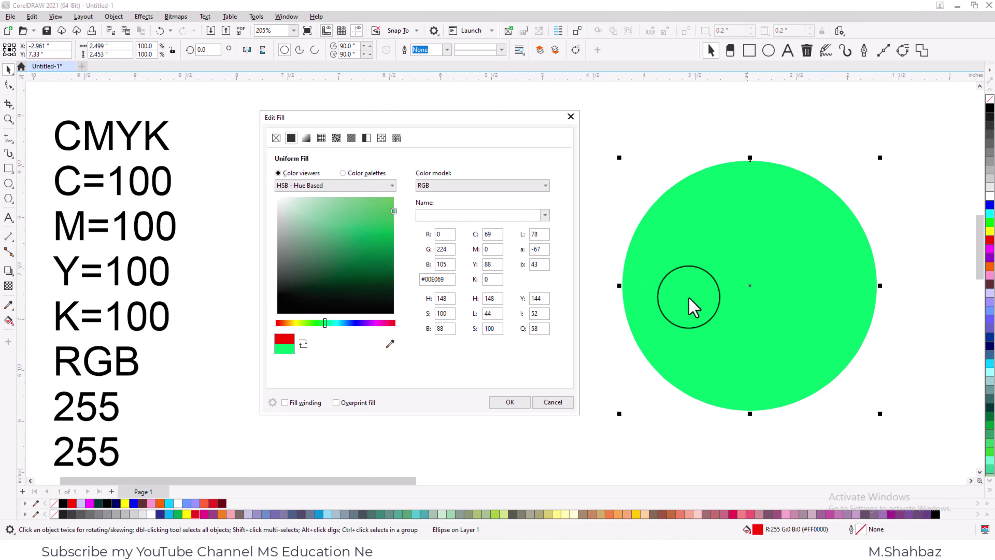
{"action": "left_click", "coordinate": [509, 402]}
Move the dark red CMYK circle slightly closer to the green RGB circle.
{"action": "left_click", "coordinate": [705, 312]}
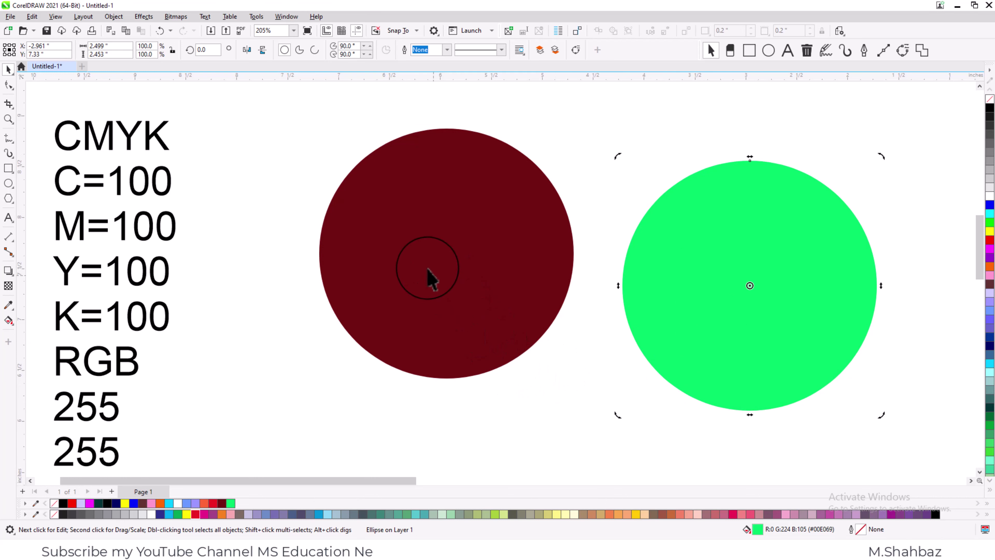
{"action": "left_click_drag", "start_coordinate": [432, 265], "coordinate": [460, 270]}
Open the drawing "shapes tool part 1.cdr" and fit all its objects in view.
{"action": "left_click", "coordinate": [9, 17]}
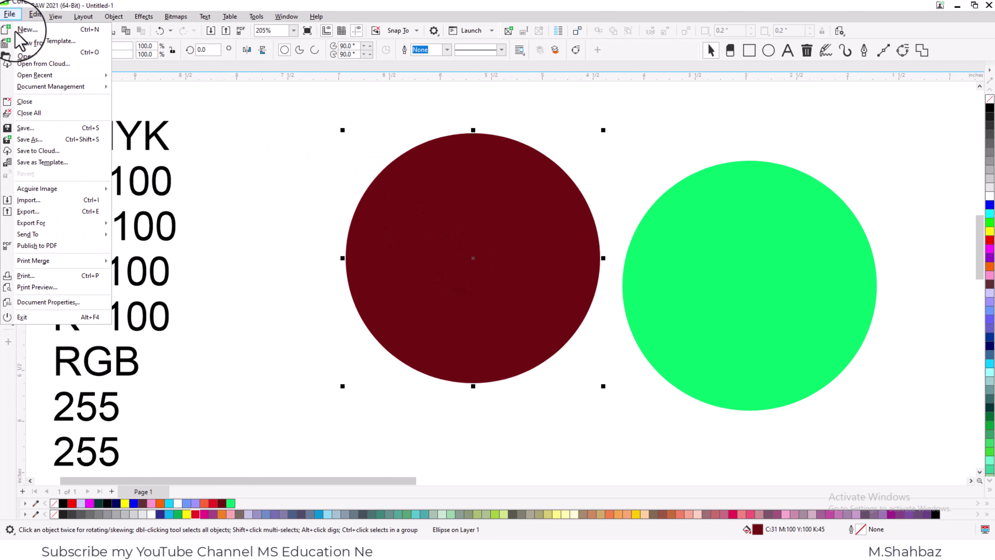
{"action": "left_click", "coordinate": [53, 59]}
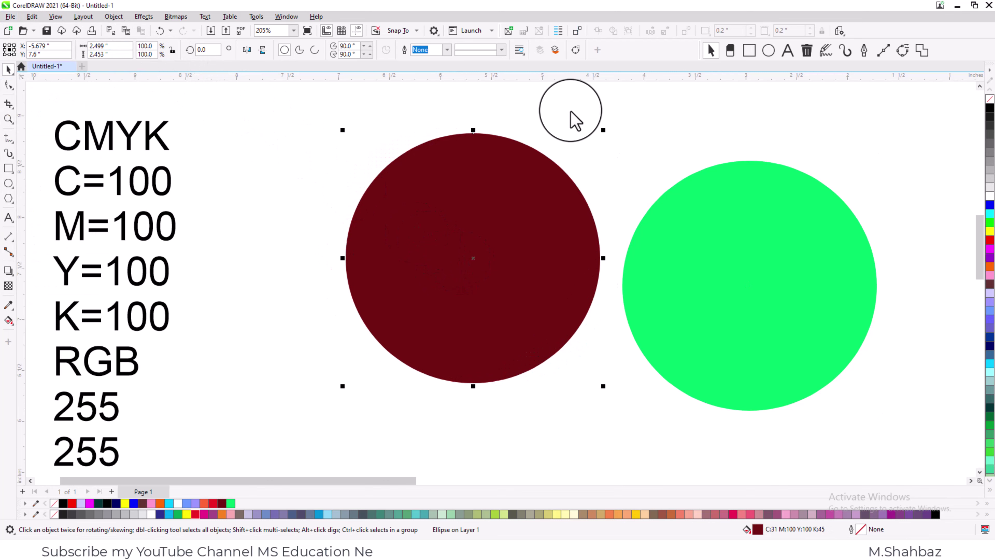
{"action": "key", "text": "F4"}
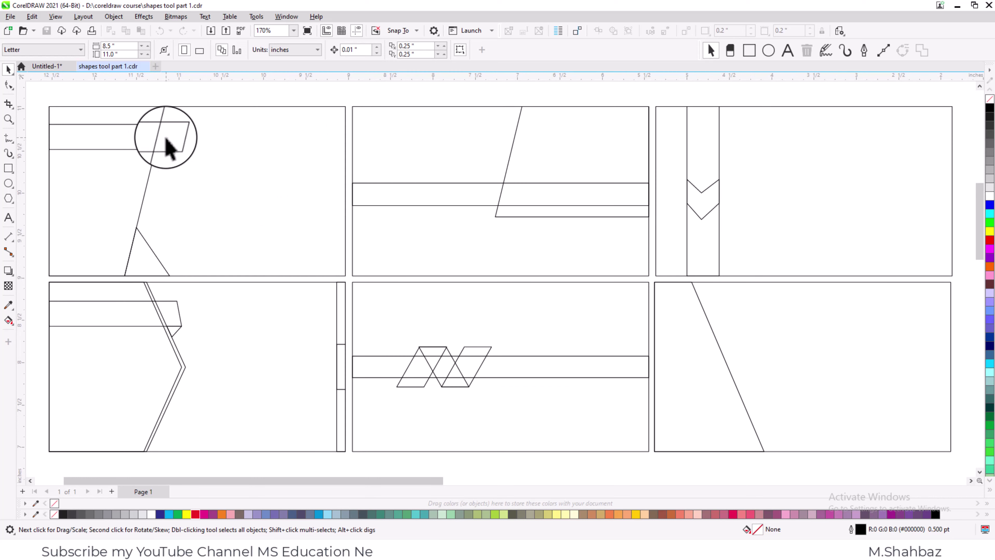
Fill the slanted banner at the top of the first card with magenta (M100).
{"action": "left_click", "coordinate": [179, 141]}
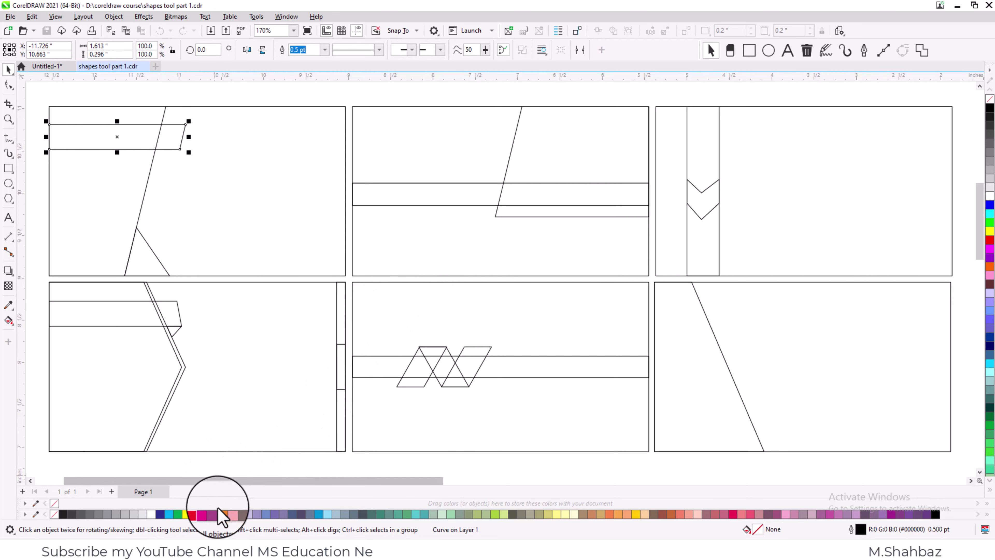
{"action": "left_click", "coordinate": [206, 514]}
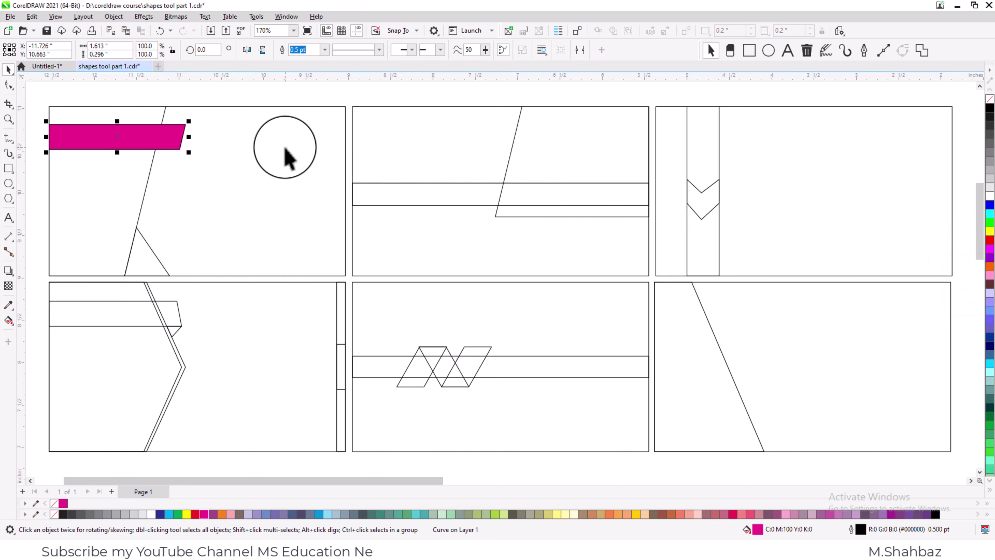
{"action": "left_click", "coordinate": [211, 102]}
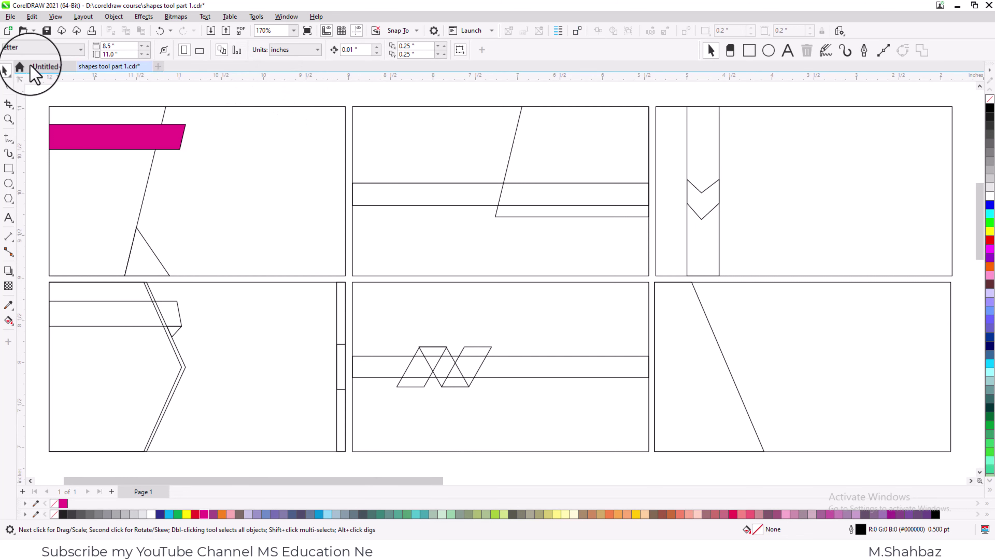
Create a new Letter document with CMYK as its primary color mode, comparing it with the RGB option, and close the document again.
{"action": "left_click", "coordinate": [9, 30]}
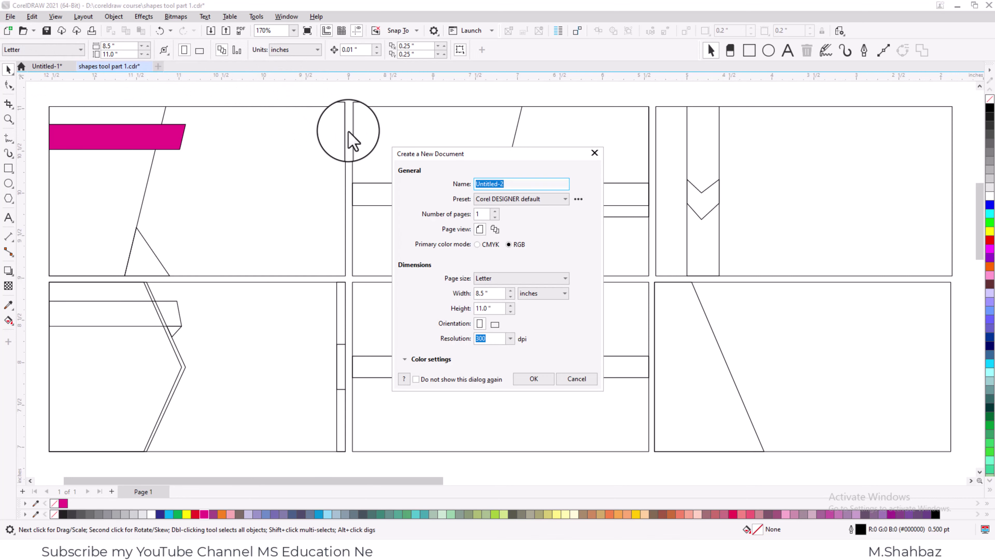
{"action": "left_click_drag", "start_coordinate": [439, 155], "coordinate": [413, 137]}
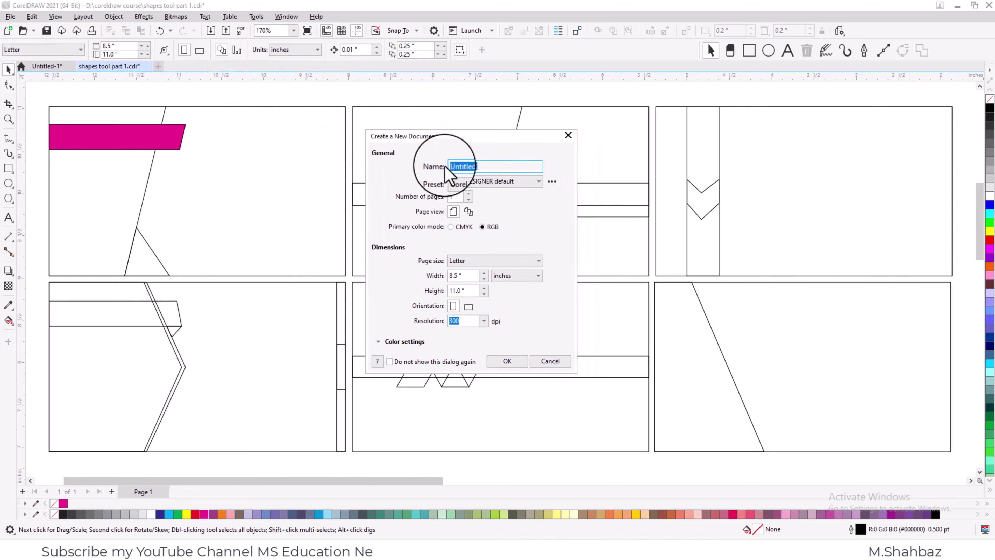
{"action": "left_click", "coordinate": [466, 228]}
{"action": "left_click", "coordinate": [486, 227]}
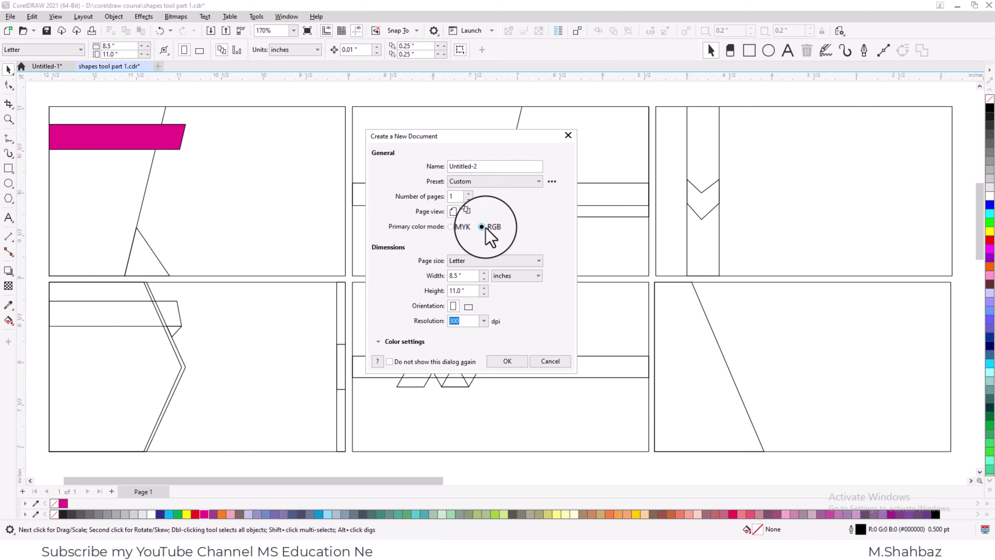
{"action": "left_click", "coordinate": [460, 231]}
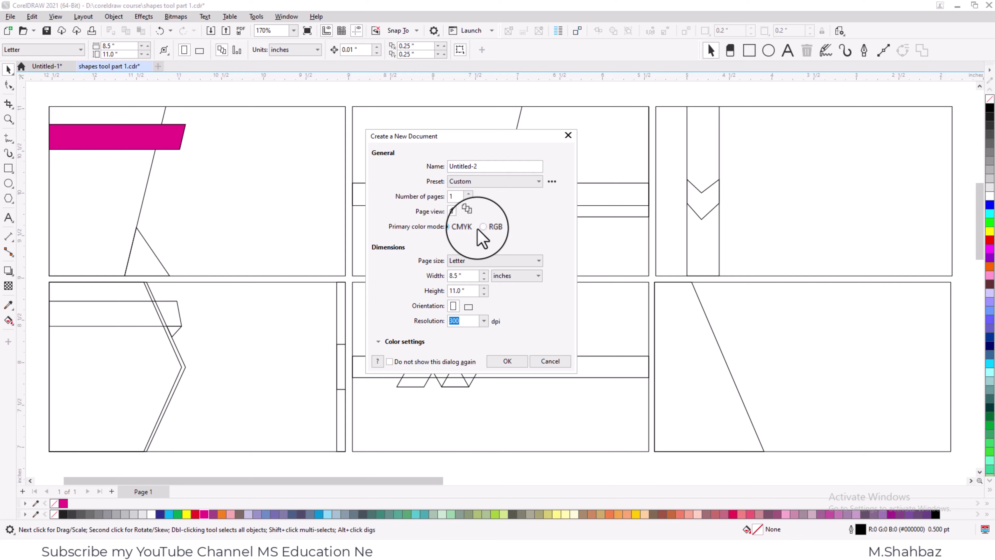
{"action": "left_click", "coordinate": [468, 230]}
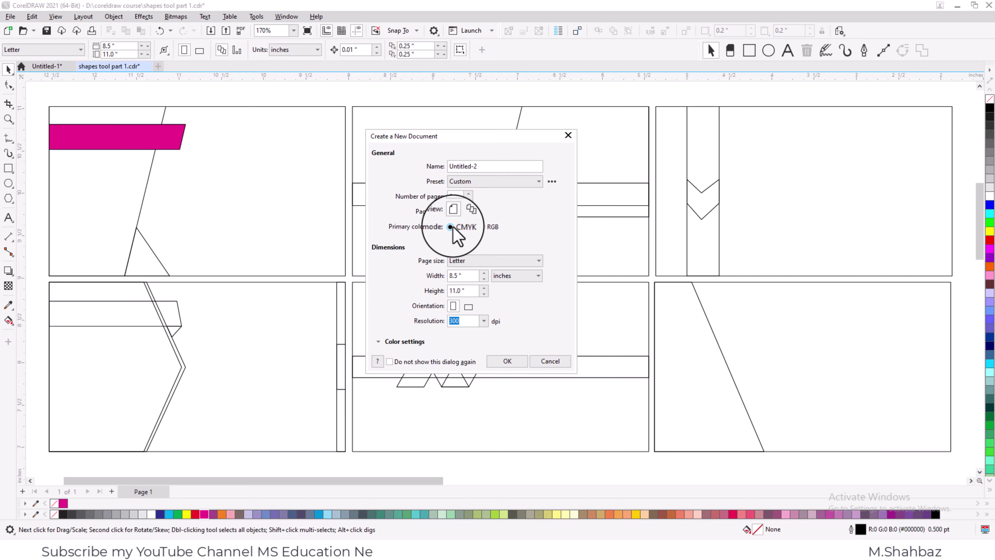
{"action": "left_click", "coordinate": [509, 363]}
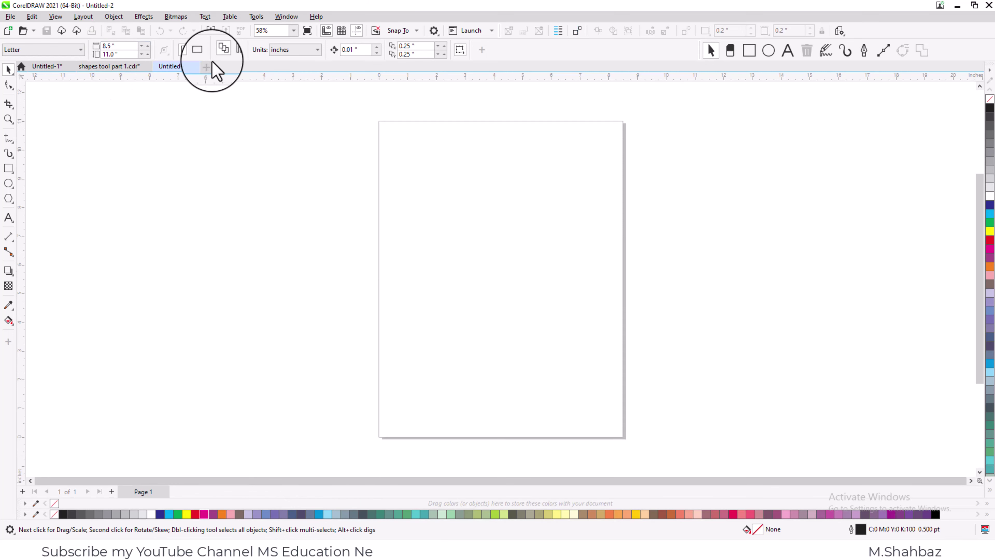
{"action": "left_click", "coordinate": [196, 66]}
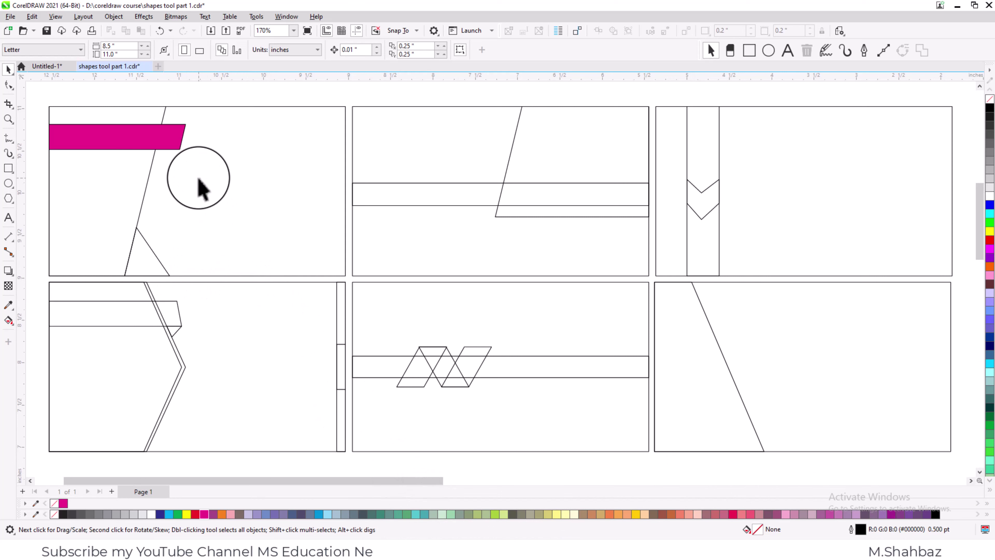
Enlarge the first card's magenta banner to about 1.789 inches wide and 0.454 inches high.
{"action": "left_click", "coordinate": [171, 143]}
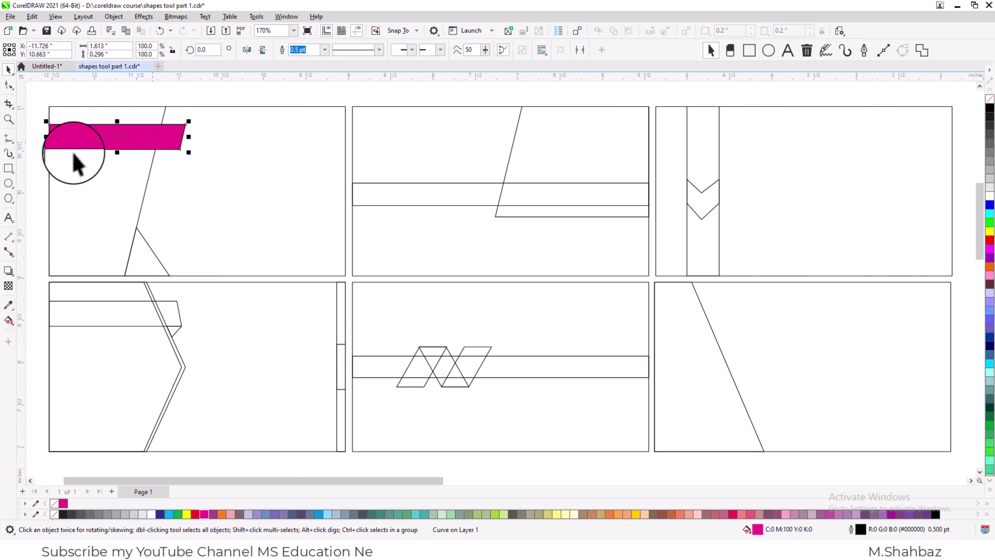
{"action": "left_click_drag", "start_coordinate": [117, 152], "coordinate": [116, 166]}
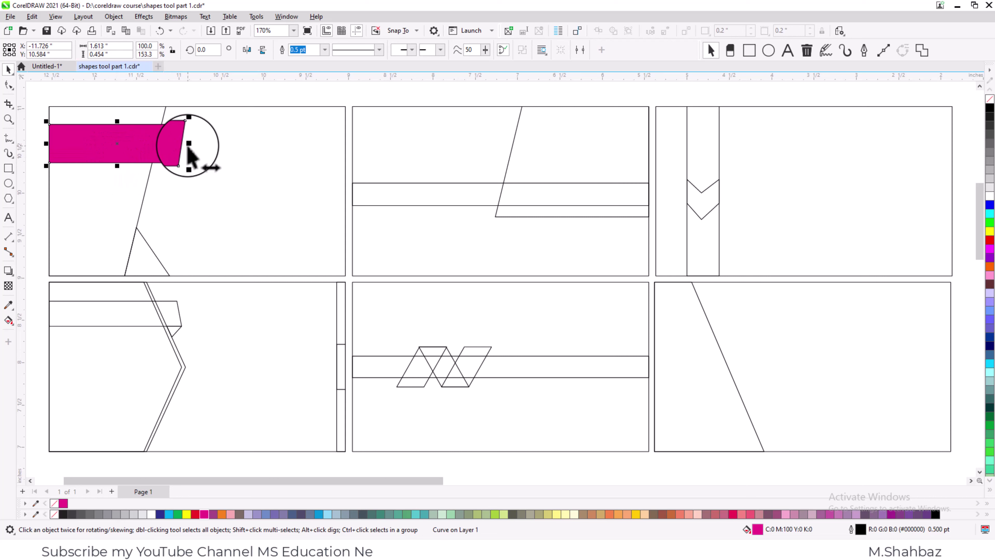
{"action": "left_click_drag", "start_coordinate": [188, 145], "coordinate": [207, 149]}
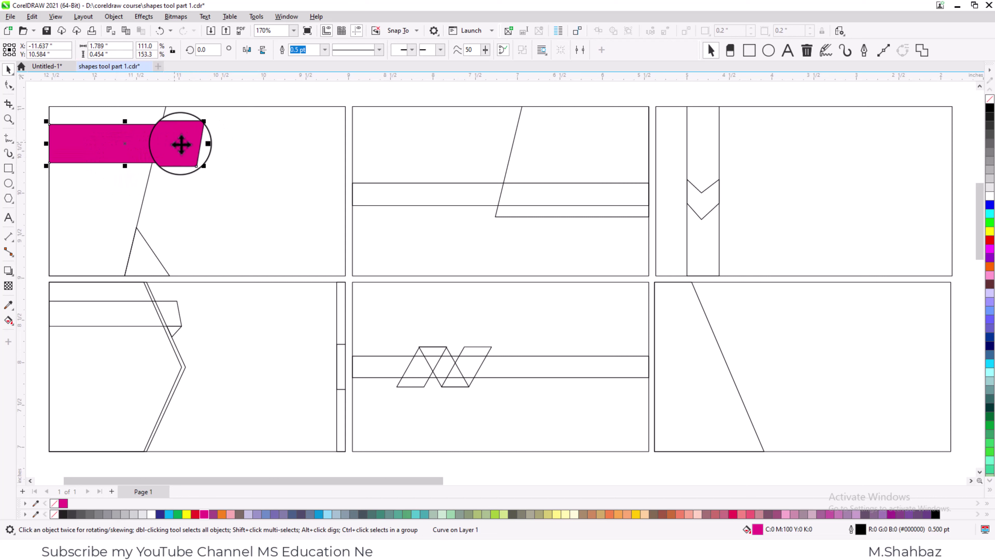
Fill the first card's background with blue (C100 M20) and its slanted side panel with light blue (C40).
{"action": "left_click", "coordinate": [207, 214]}
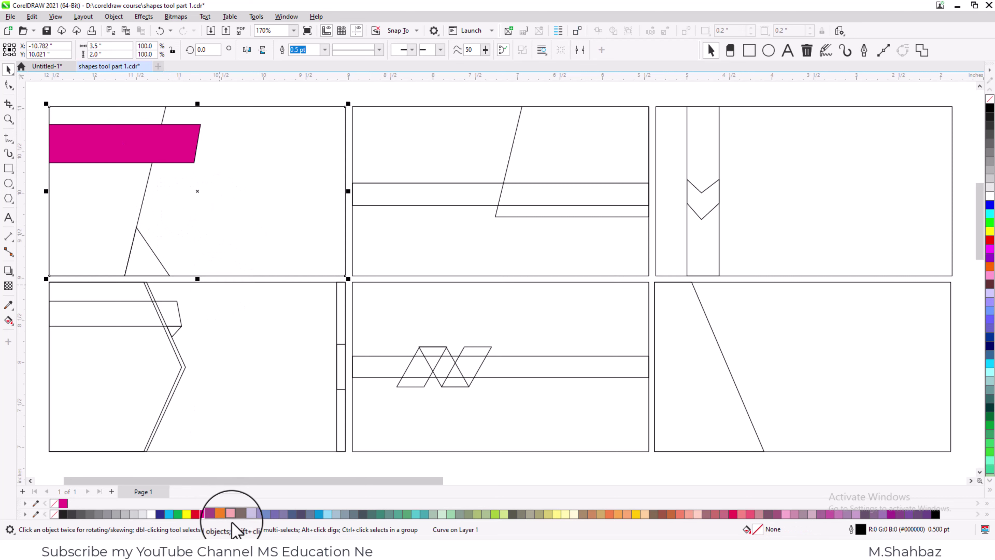
{"action": "left_click", "coordinate": [319, 515]}
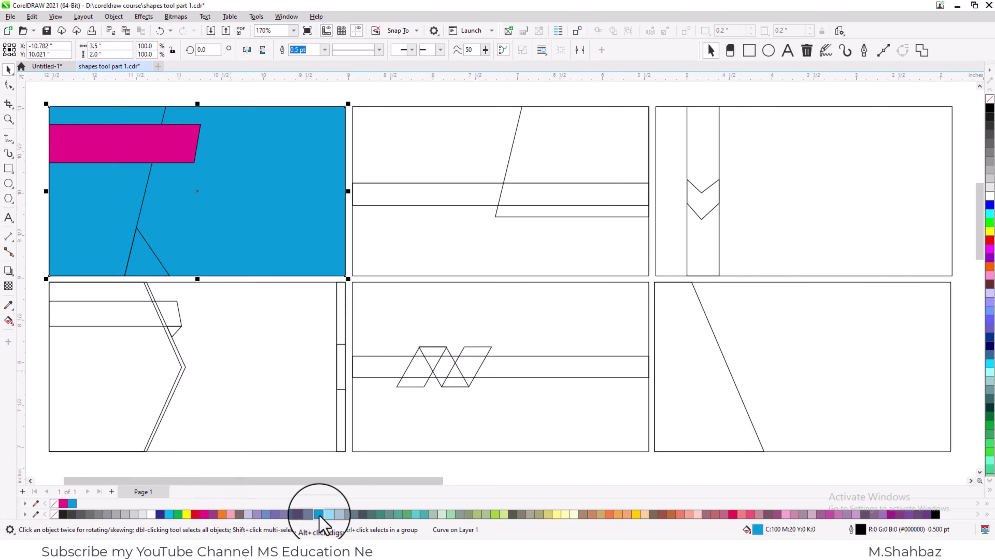
{"action": "left_click", "coordinate": [134, 231]}
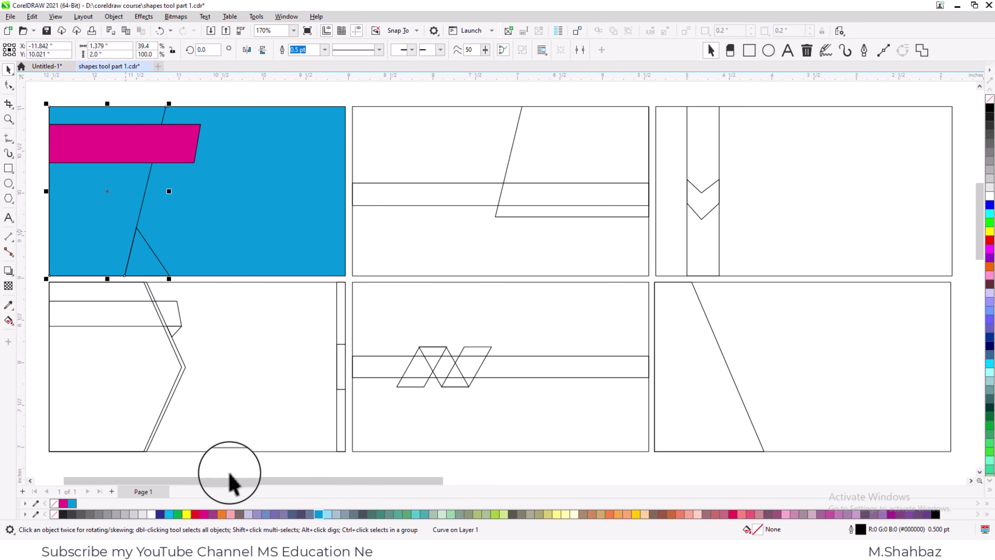
{"action": "left_click", "coordinate": [328, 514]}
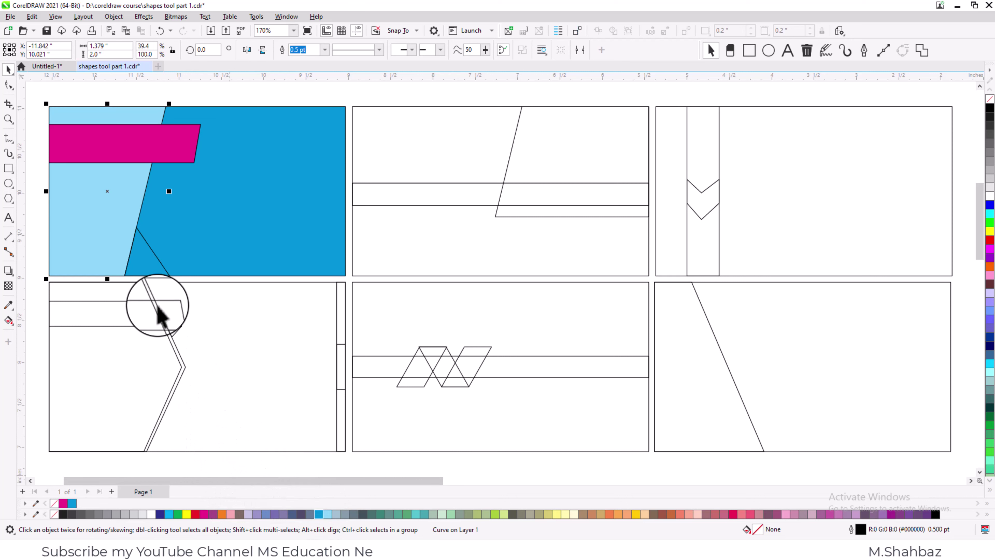
Fill the small triangle at the first card's lower edge with teal after trying light blue.
{"action": "left_click", "coordinate": [145, 269]}
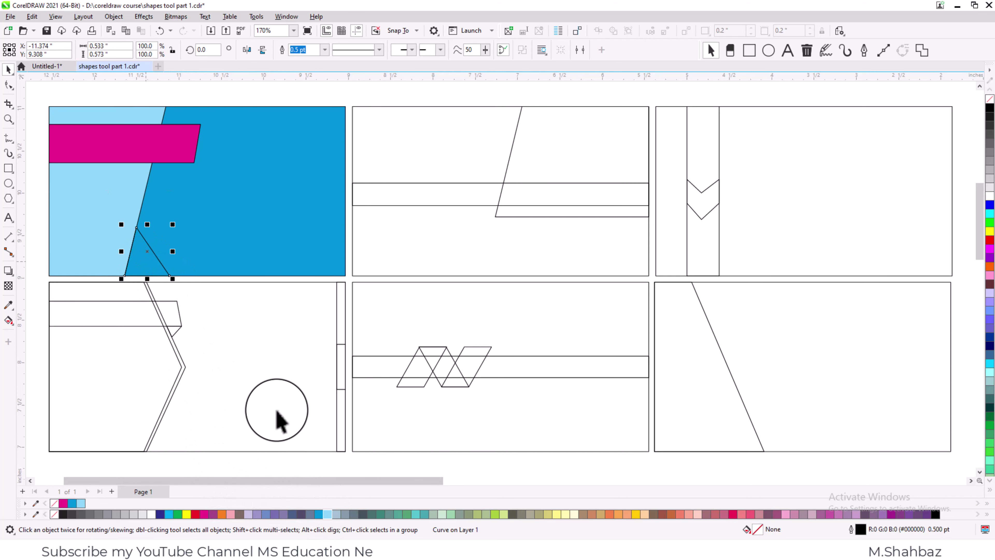
{"action": "left_click", "coordinate": [327, 514]}
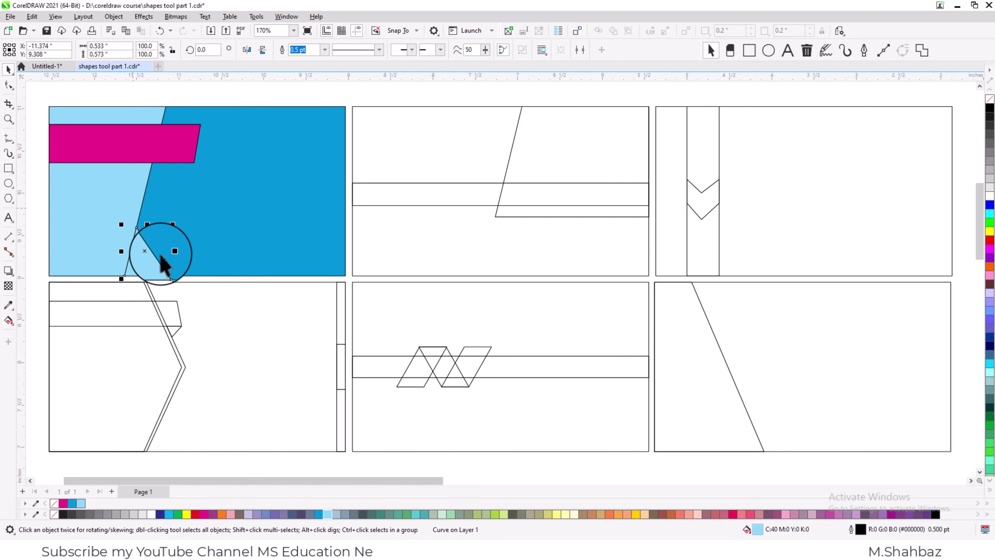
{"action": "left_click", "coordinate": [417, 514]}
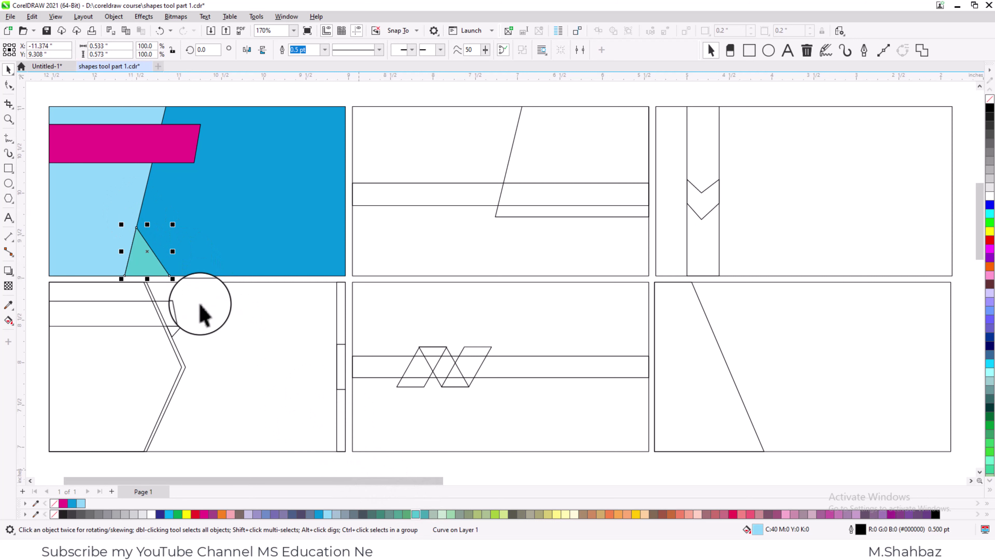
Remove the outlines from the first card's triangle, side panel, banner and background.
{"action": "left_click", "coordinate": [81, 214], "text": "shift"}
{"action": "left_click_drag", "start_coordinate": [111, 170], "coordinate": [126, 133]}
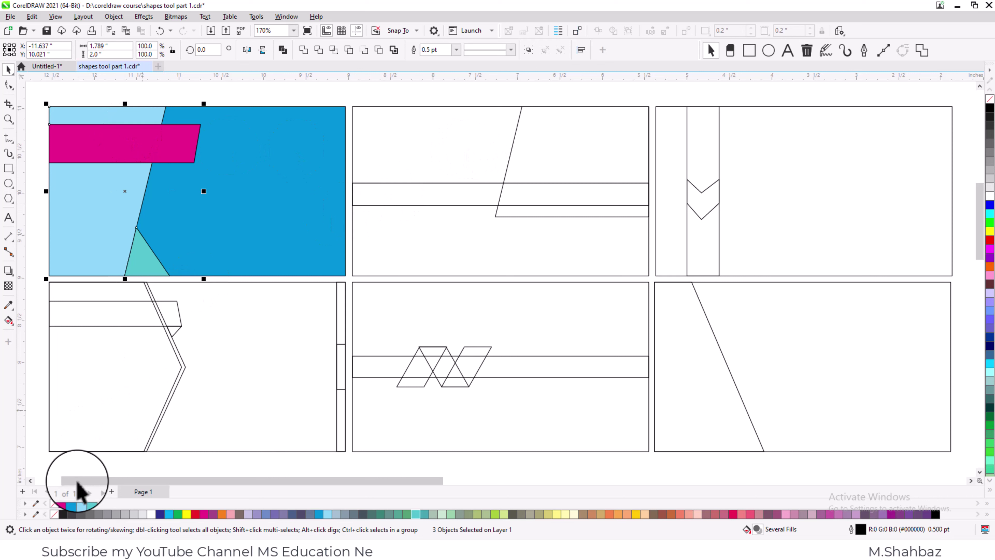
{"action": "right_click", "coordinate": [55, 515]}
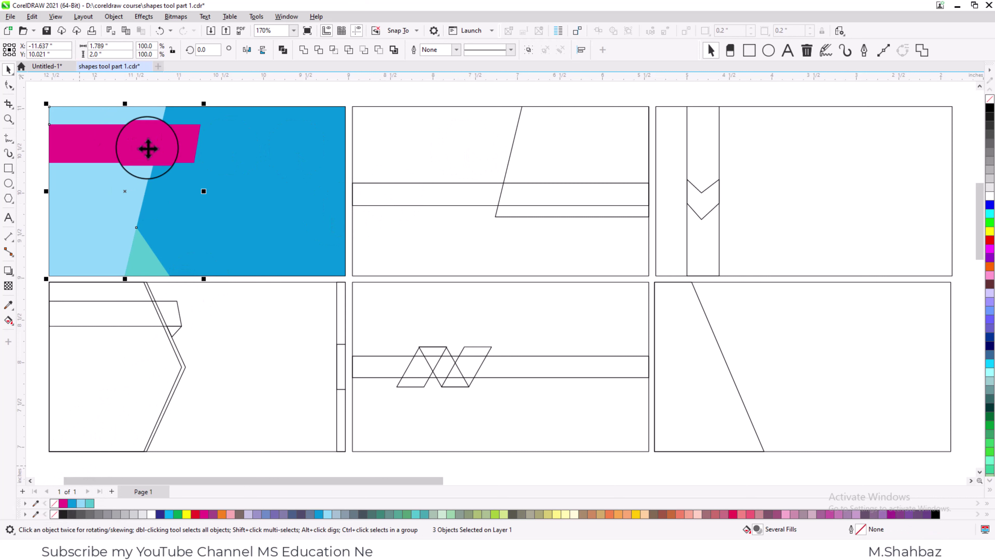
{"action": "left_click", "coordinate": [168, 92]}
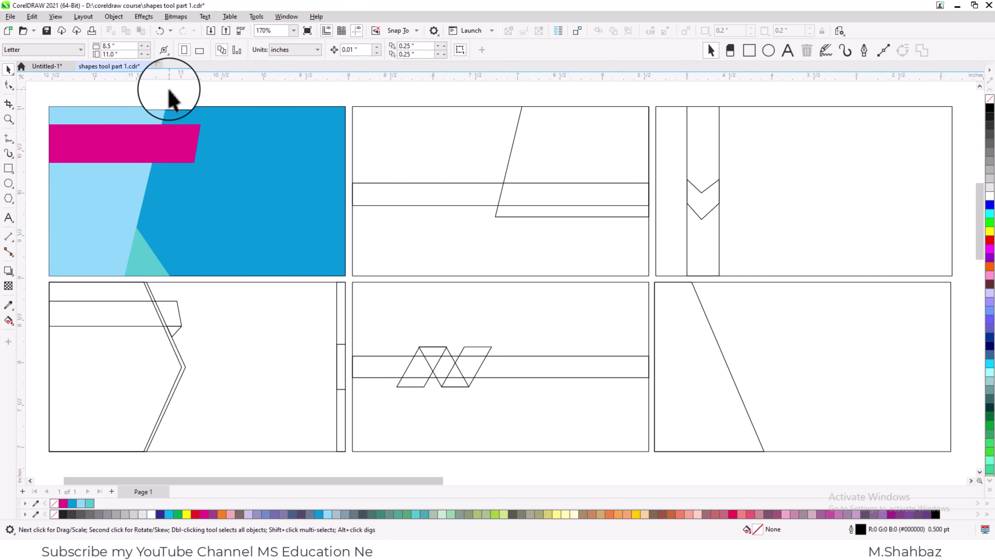
{"action": "left_click", "coordinate": [262, 182]}
{"action": "right_click", "coordinate": [55, 513]}
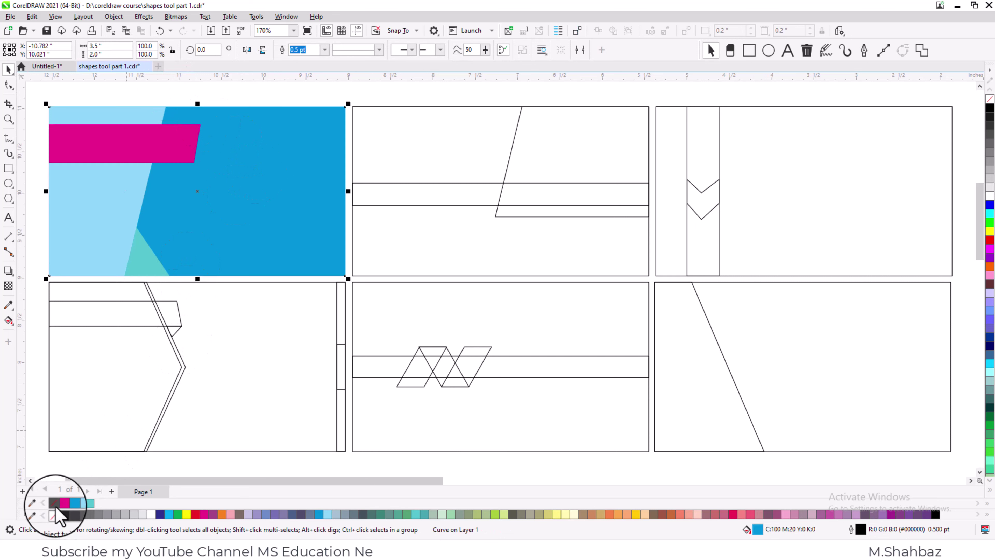
Change the first card's banner fill to cyan (C100) and deselect it.
{"action": "left_click", "coordinate": [157, 137]}
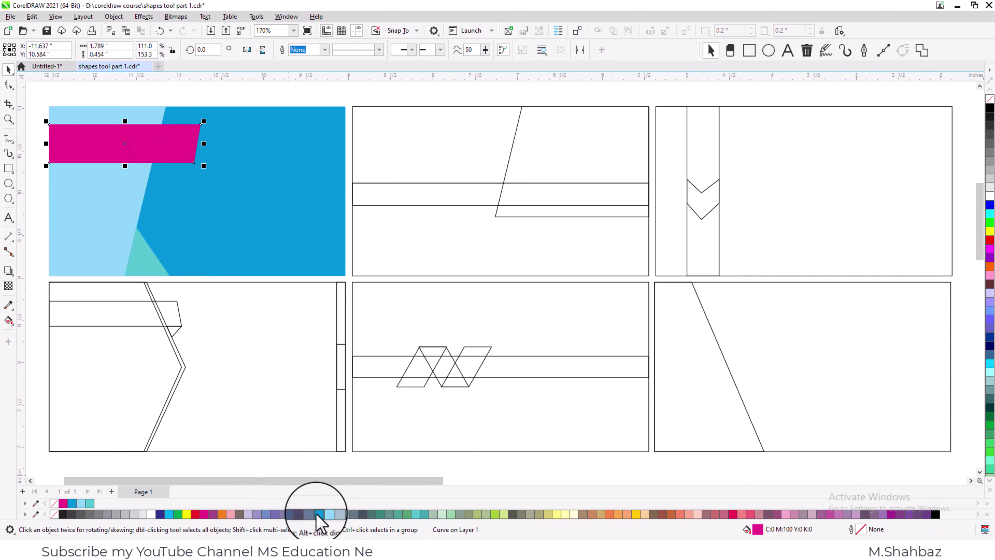
{"action": "left_click", "coordinate": [169, 514]}
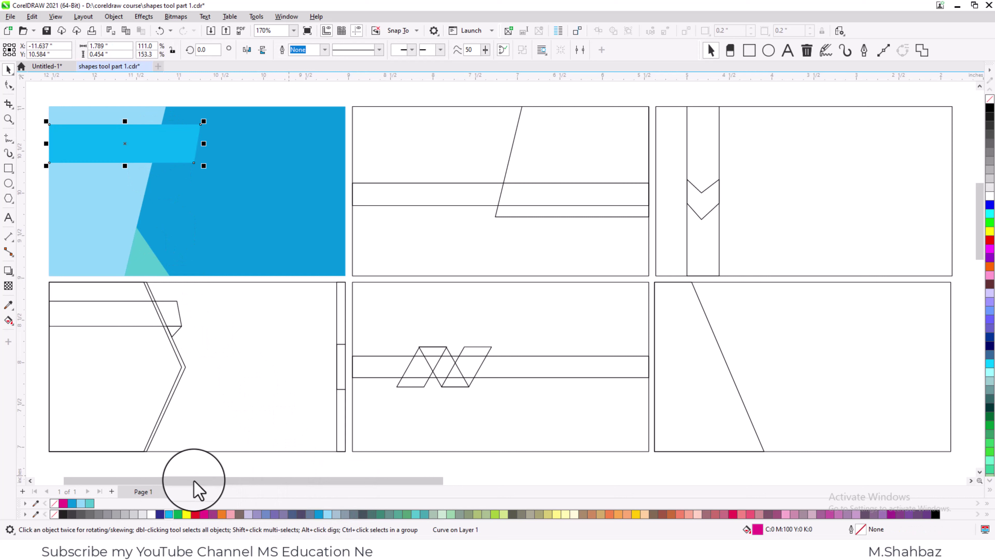
{"action": "left_click", "coordinate": [204, 90]}
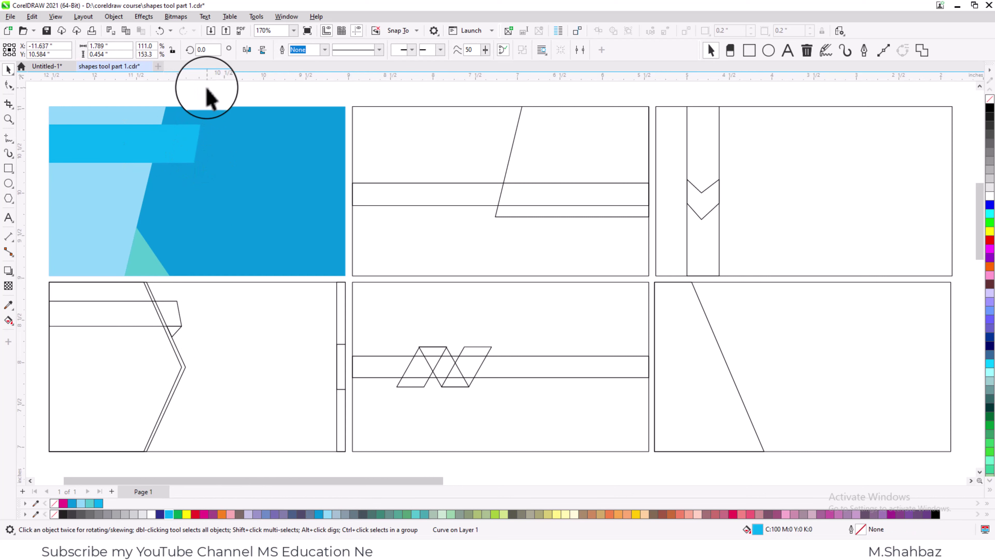
Fill the second card's slanted shape with red, its horizontal strip with green and its background with yellow (Y100).
{"action": "left_click", "coordinate": [532, 144]}
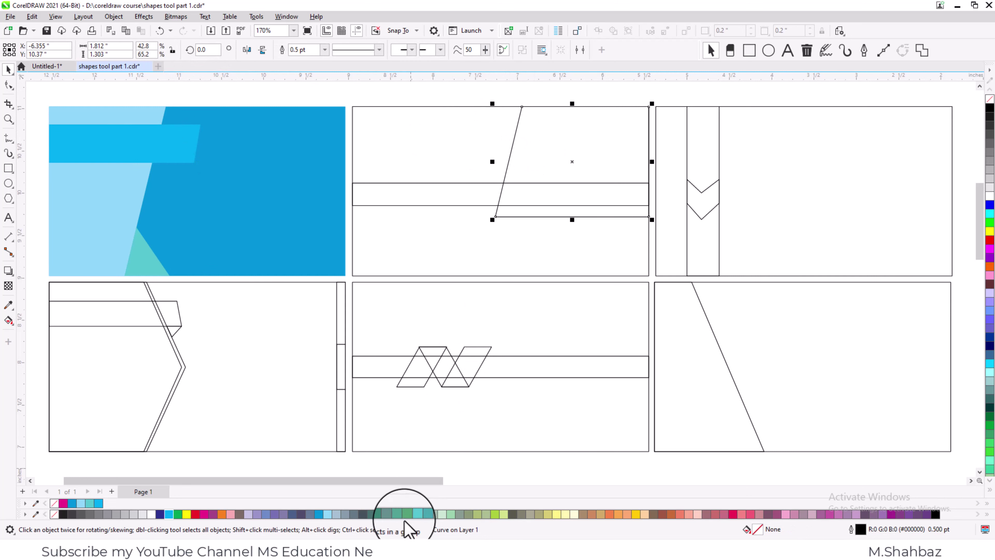
{"action": "left_click", "coordinate": [196, 514]}
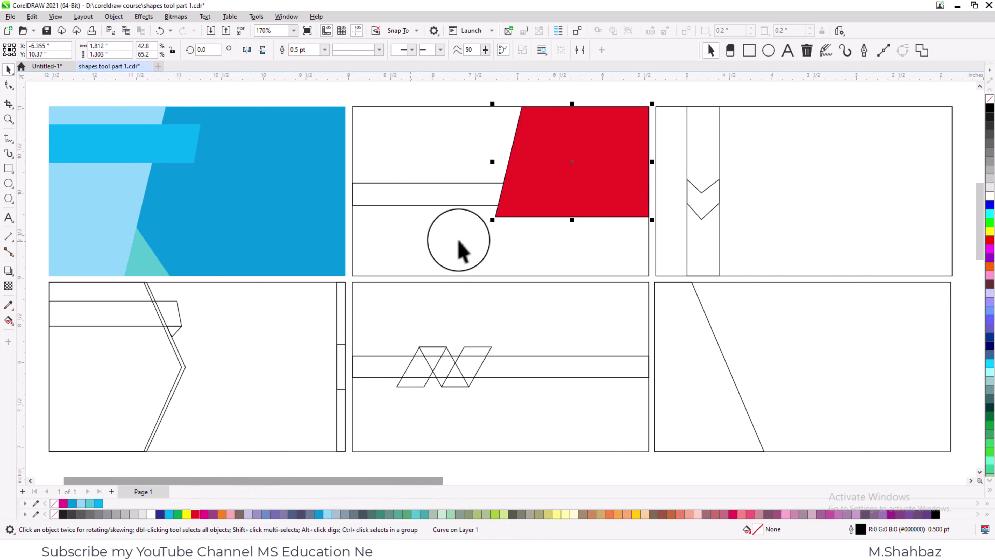
{"action": "left_click", "coordinate": [466, 195]}
{"action": "left_click", "coordinate": [178, 514]}
{"action": "left_click", "coordinate": [353, 236]}
{"action": "left_click", "coordinate": [186, 514]}
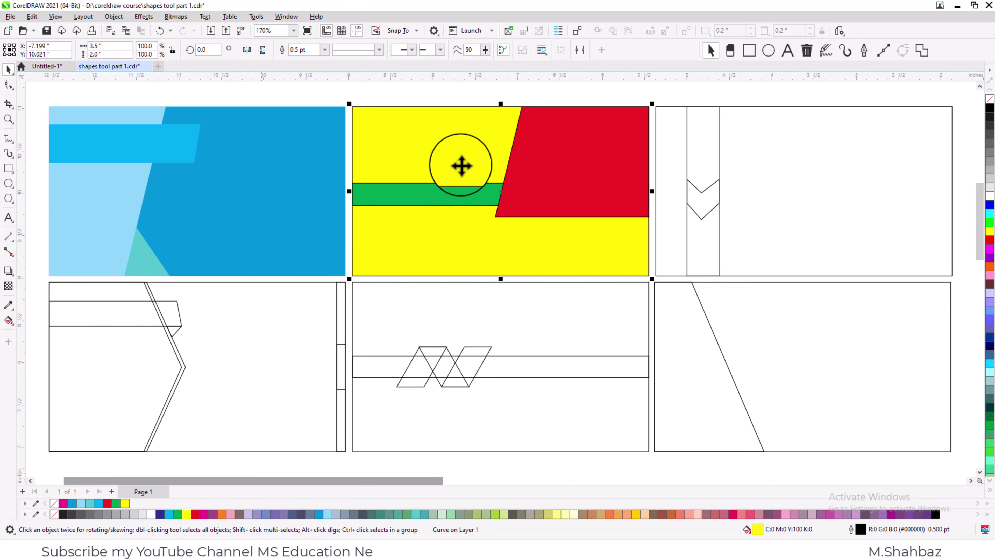
Remove the outlines from all shapes of the second card and deselect them.
{"action": "left_click_drag", "start_coordinate": [654, 93], "coordinate": [345, 289]}
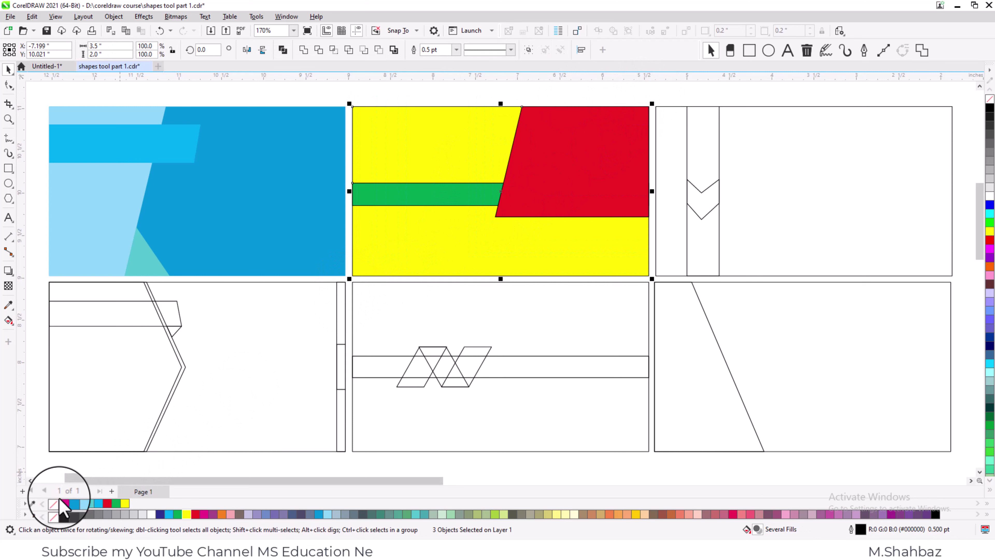
{"action": "right_click", "coordinate": [55, 513]}
{"action": "left_click", "coordinate": [453, 100]}
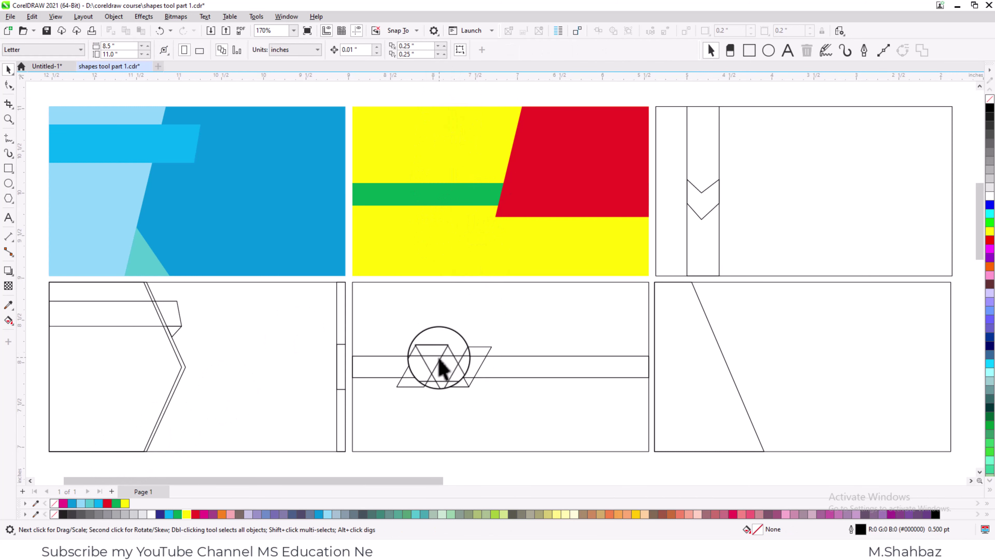
Move the two crossing parallelograms from the fifth card onto the second card, aligning their base with the red shape's lower edge.
{"action": "left_click_drag", "start_coordinate": [439, 369], "coordinate": [455, 189]}
{"action": "left_click", "coordinate": [407, 370], "text": "shift"}
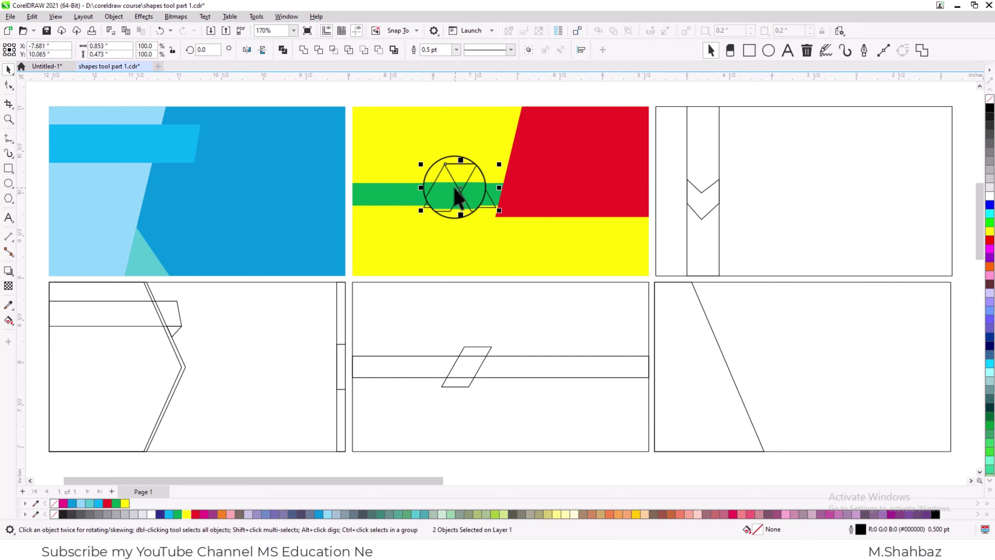
{"action": "left_click", "coordinate": [577, 32]}
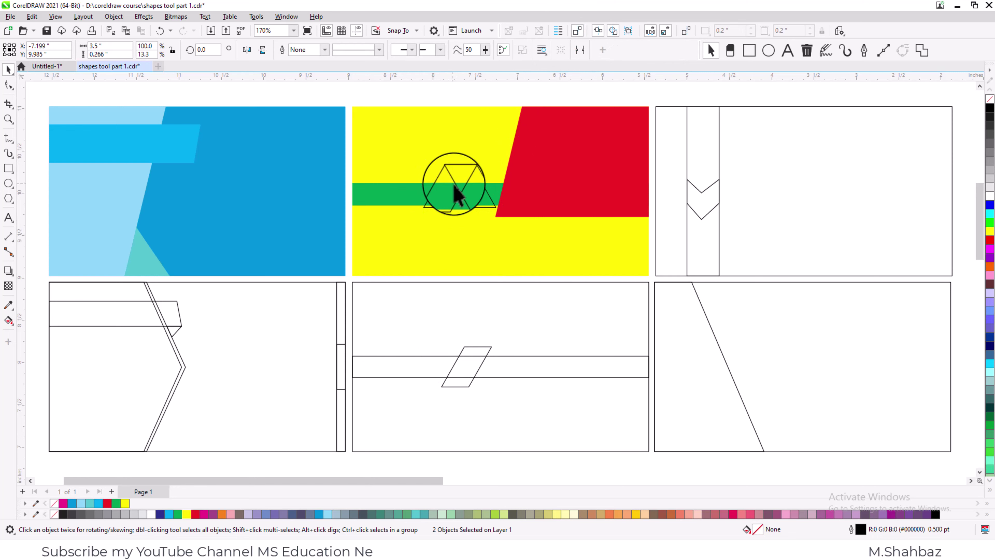
{"action": "left_click_drag", "start_coordinate": [455, 186], "coordinate": [615, 258]}
{"action": "key", "text": "alt+Tab"}
{"action": "key", "text": "z"}
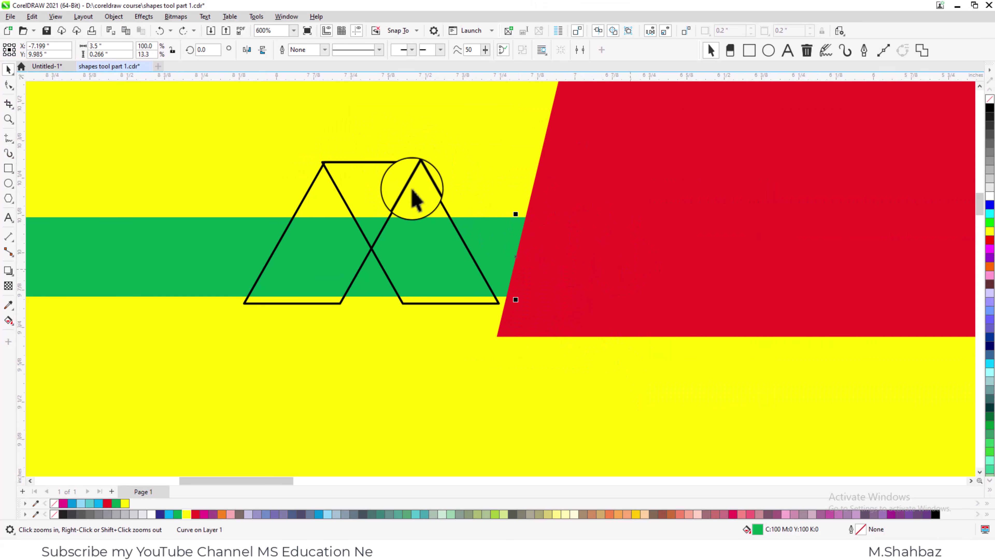
{"action": "key", "text": "space"}
{"action": "left_click", "coordinate": [430, 192]}
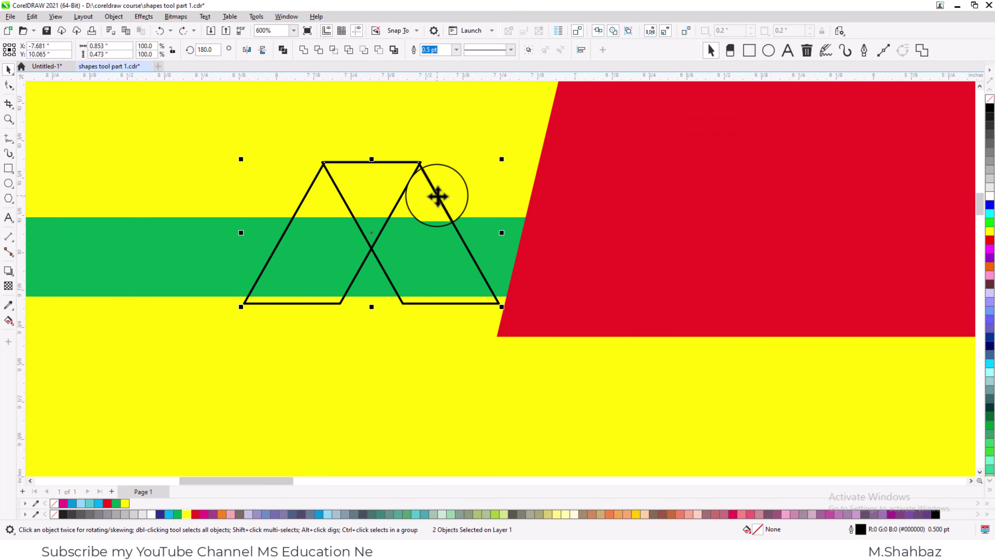
{"action": "left_click_drag", "start_coordinate": [439, 204], "coordinate": [530, 225]}
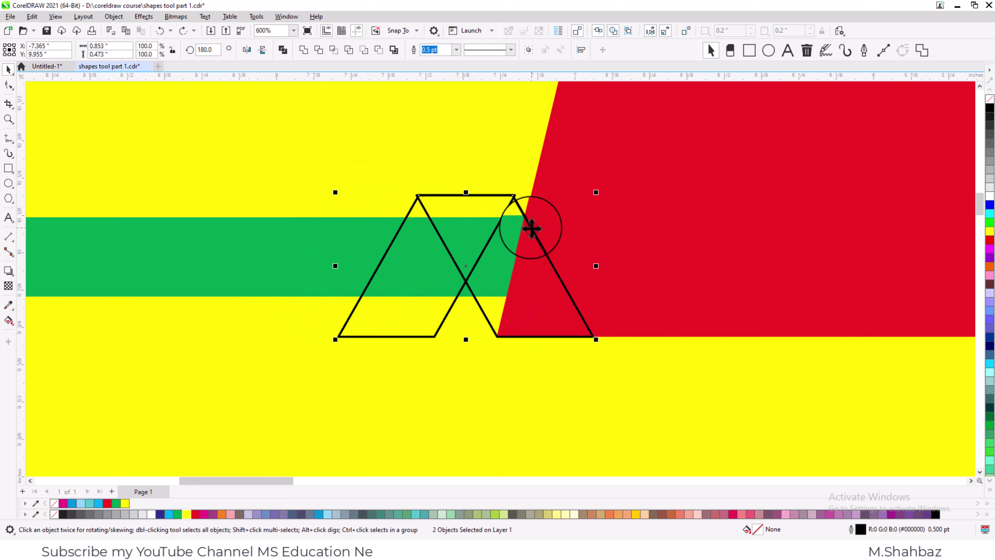
Fill both parallelograms on the second card with red (M100 Y100).
{"action": "left_click", "coordinate": [445, 218]}
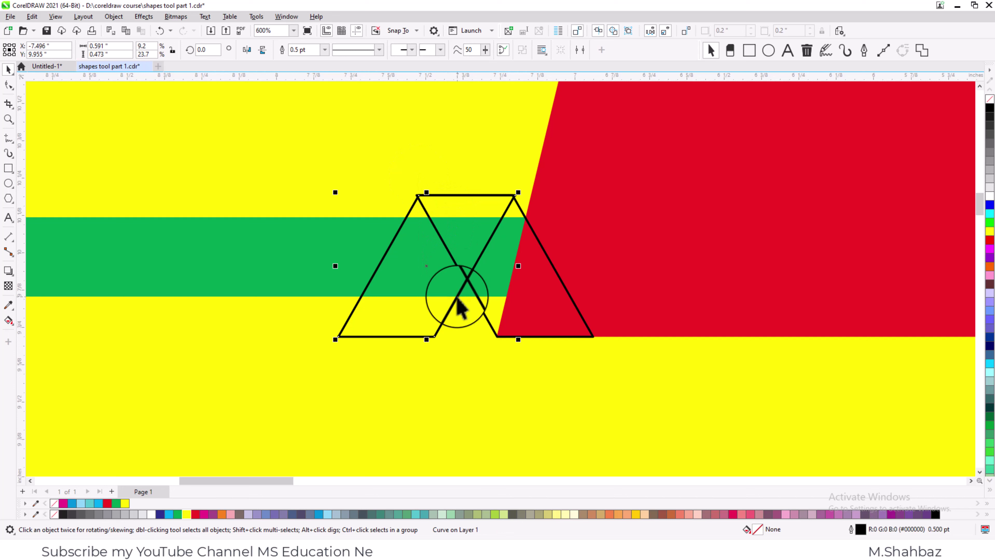
{"action": "left_click", "coordinate": [196, 514]}
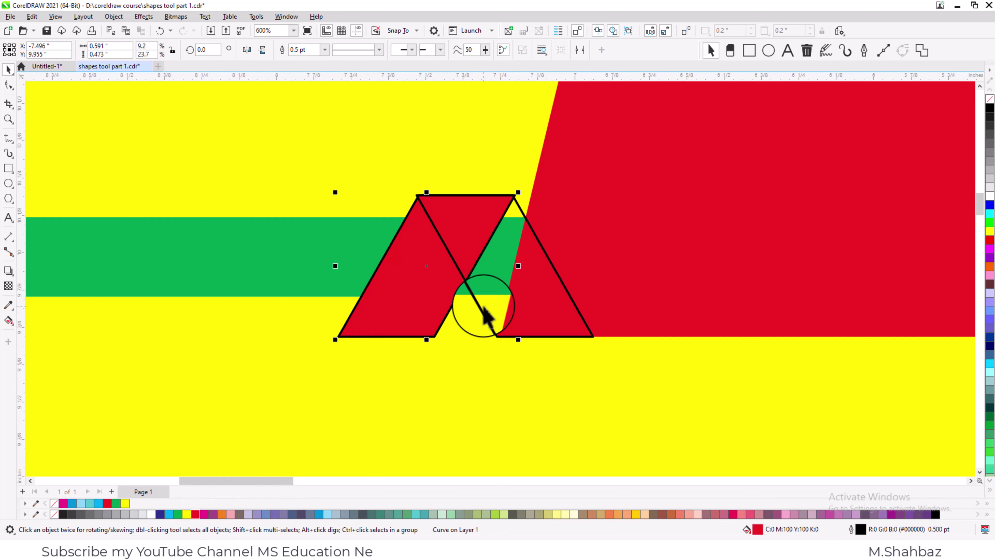
{"action": "left_click", "coordinate": [484, 317]}
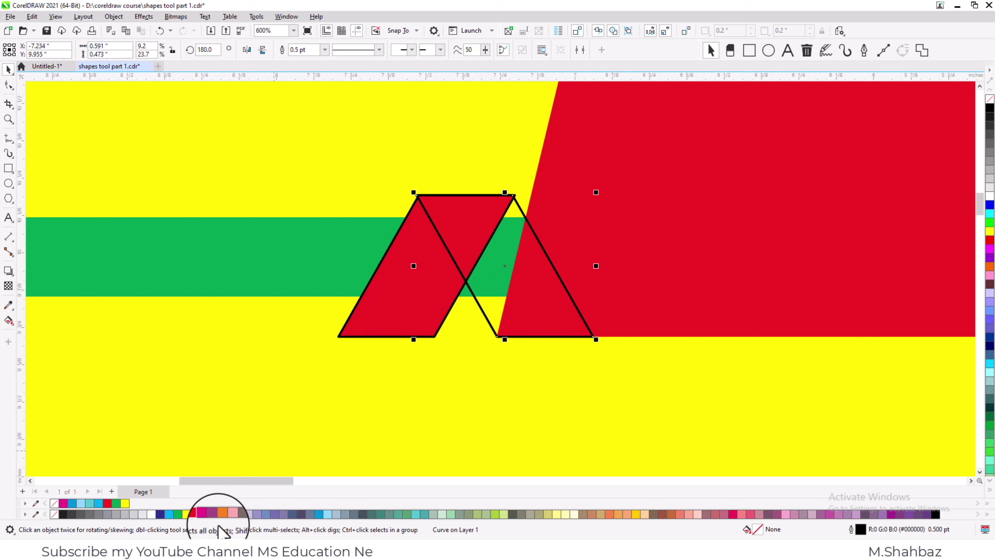
{"action": "left_click", "coordinate": [196, 514]}
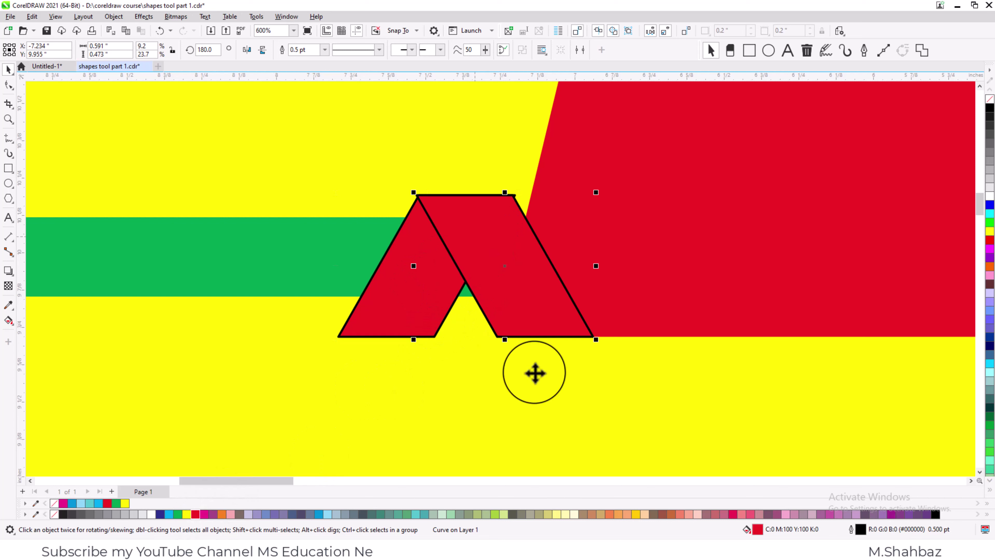
Darken the red parallelogram nearer the large red shape by setting its fill's black (K) value to 20 in the CMYK color viewer.
{"action": "double_click", "coordinate": [758, 530]}
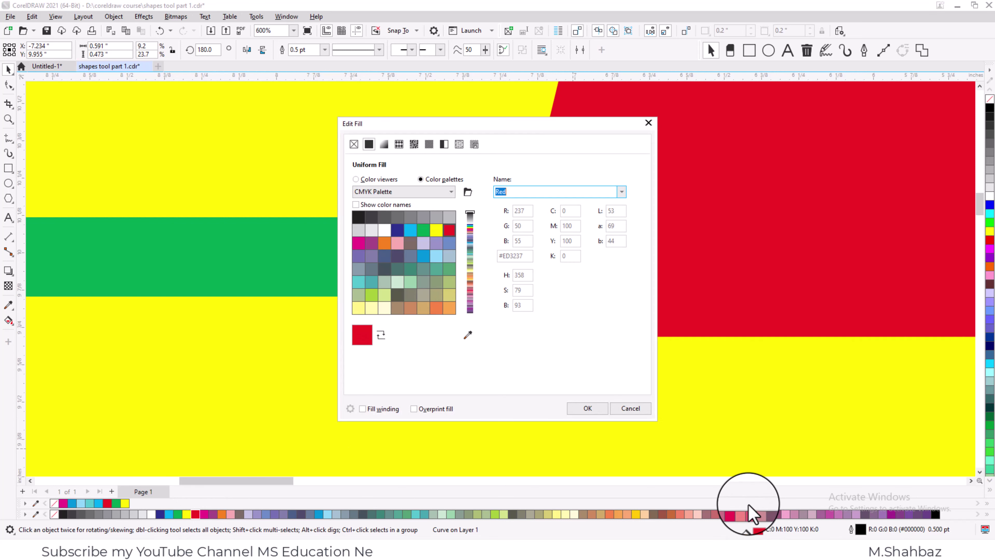
{"action": "left_click", "coordinate": [355, 179]}
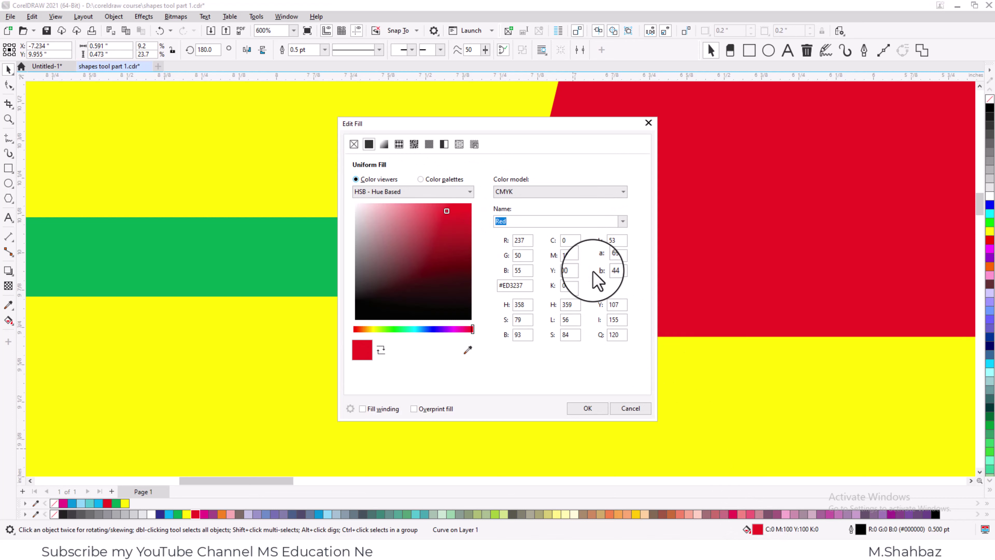
{"action": "left_click", "coordinate": [570, 285]}
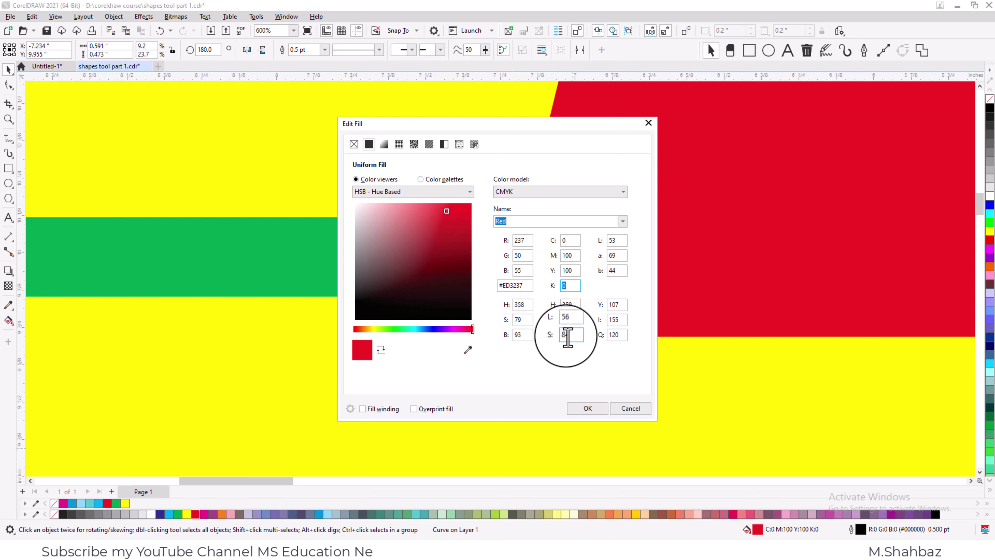
{"action": "type", "text": "2"}
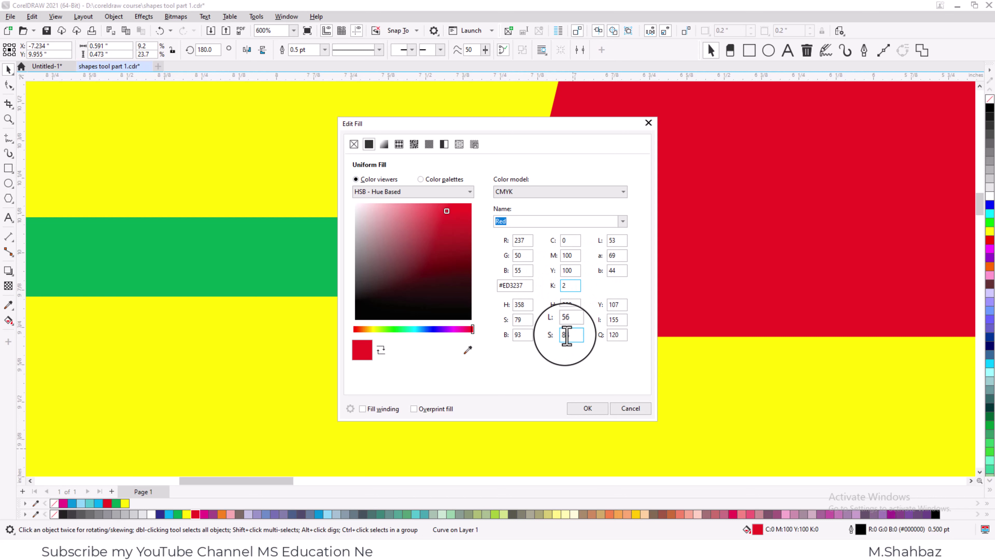
{"action": "type", "text": "0"}
{"action": "left_click", "coordinate": [588, 408]}
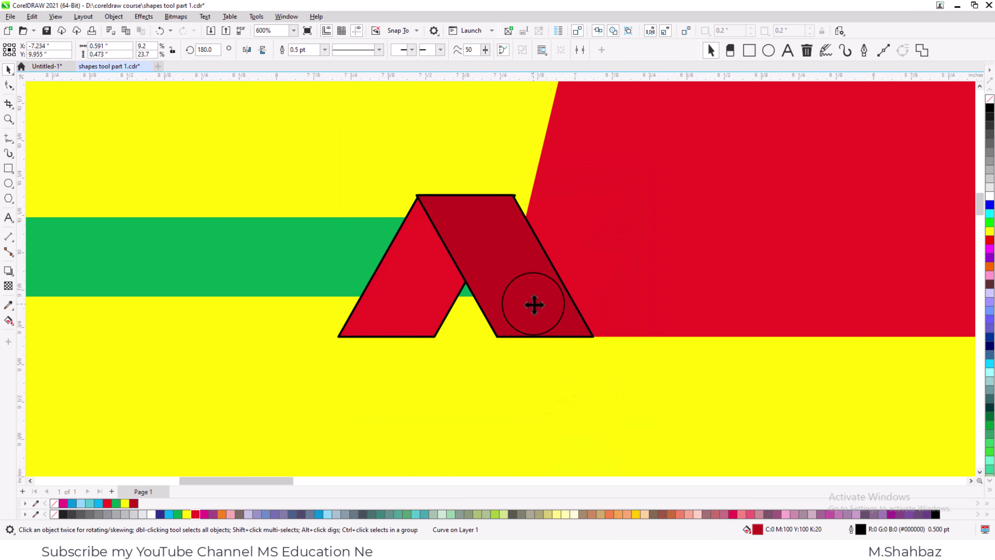
Order the dark red parallelogram behind the second card's green strip.
{"action": "left_click", "coordinate": [512, 287]}
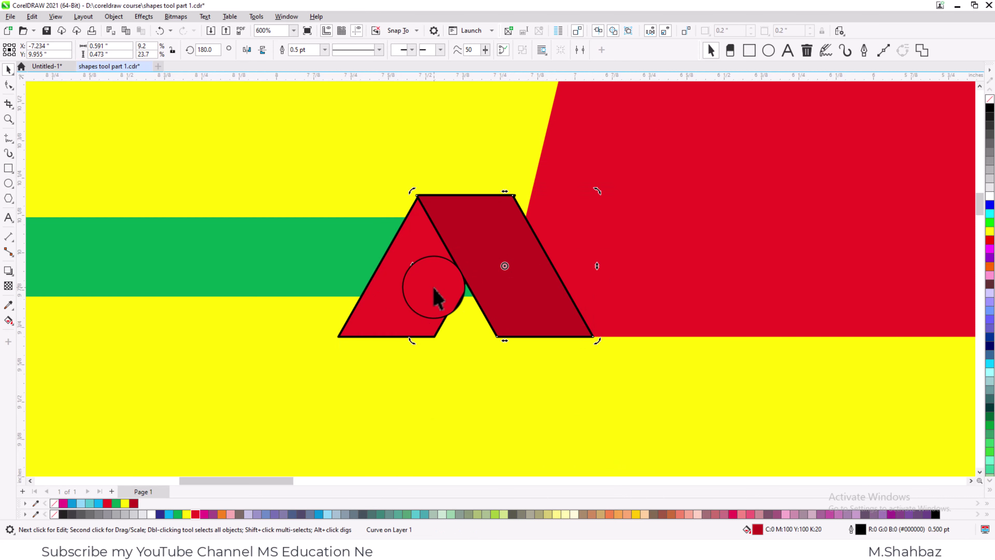
{"action": "left_click_drag", "start_coordinate": [350, 268], "coordinate": [436, 261]}
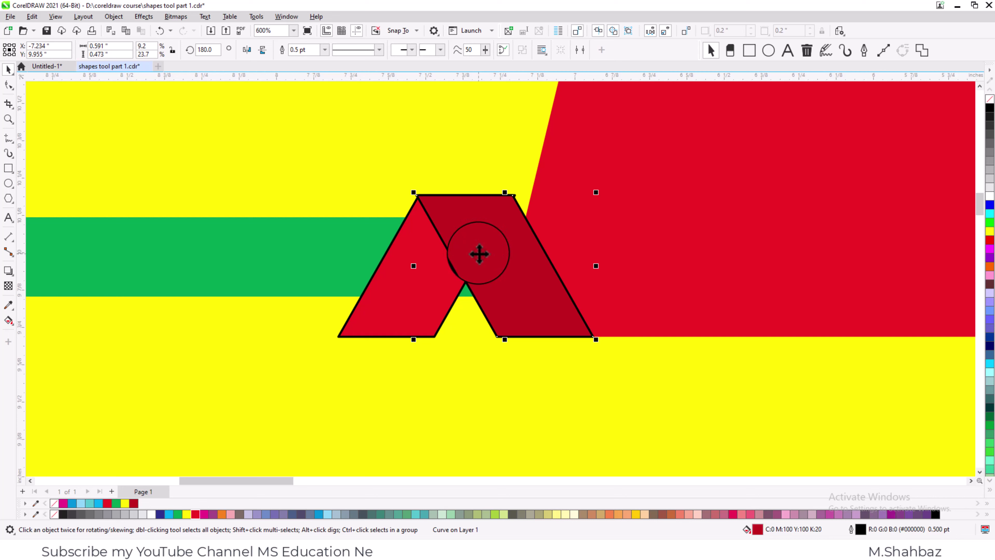
{"action": "right_click", "coordinate": [479, 250]}
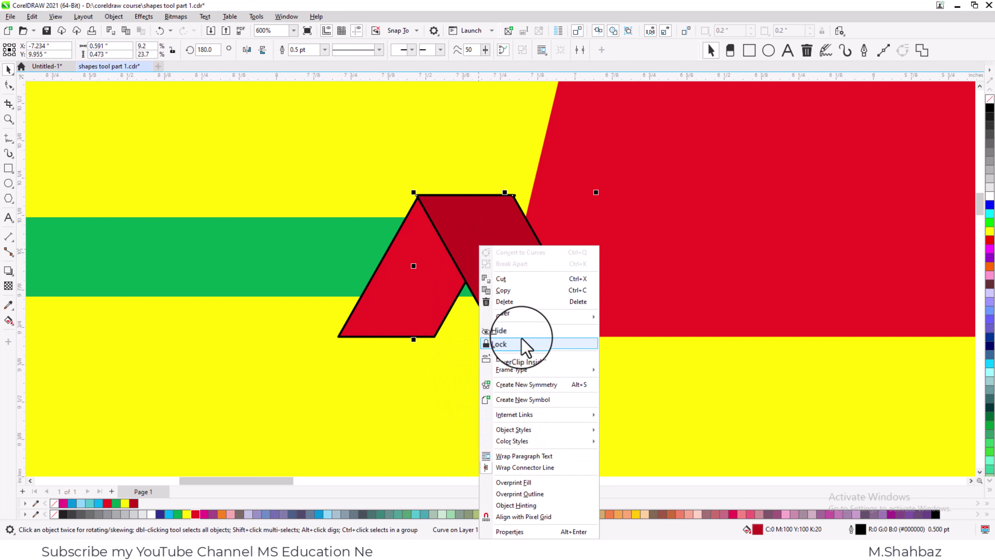
{"action": "mouse_move", "coordinate": [522, 326]}
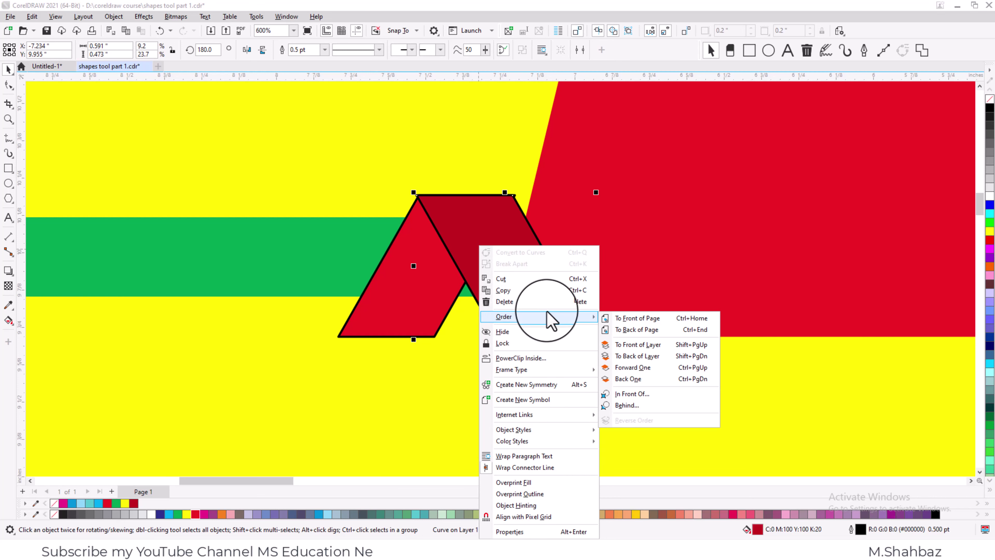
{"action": "left_click", "coordinate": [620, 407]}
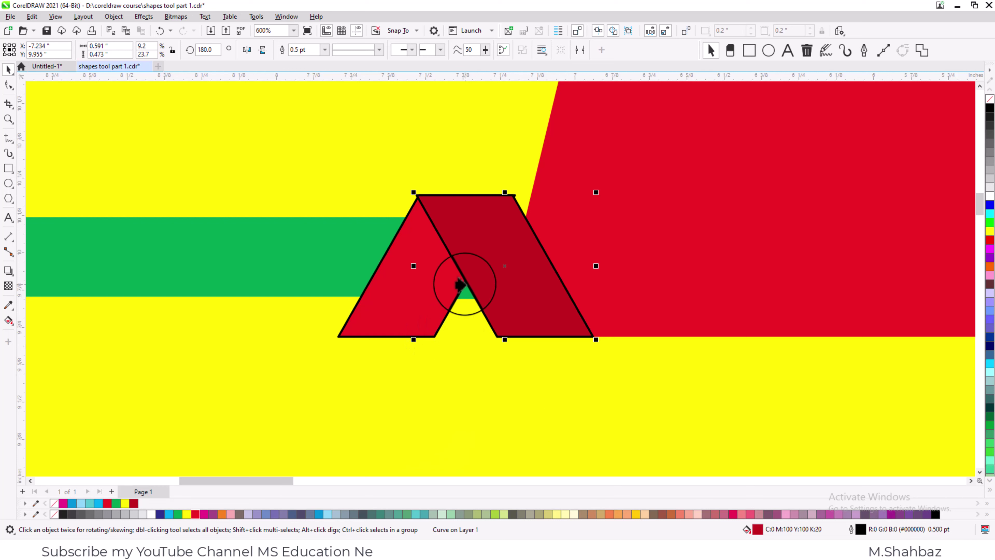
{"action": "key", "text": "ctrl+Page_Down"}
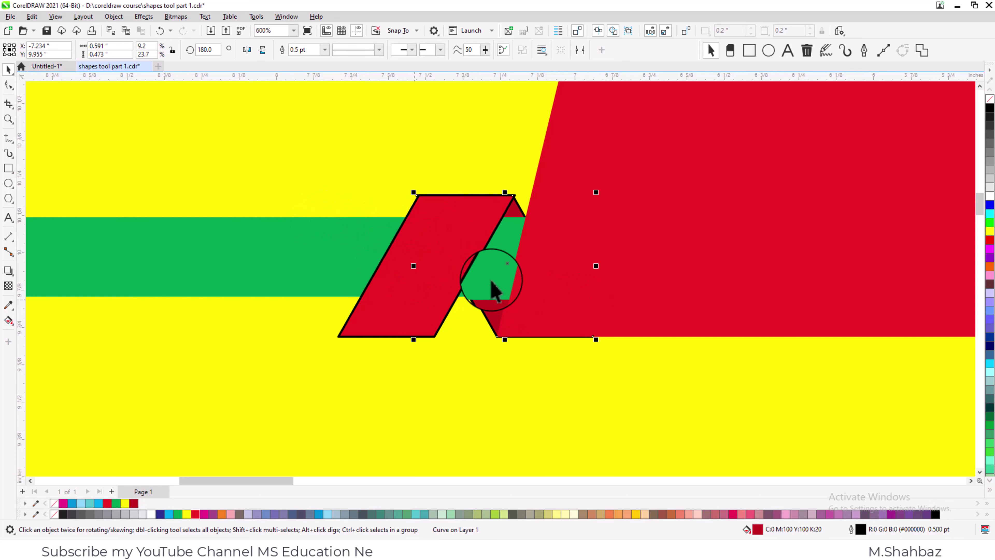
Remove the outlines from the second card's two parallelograms and deselect them.
{"action": "left_click", "coordinate": [494, 225], "text": "shift"}
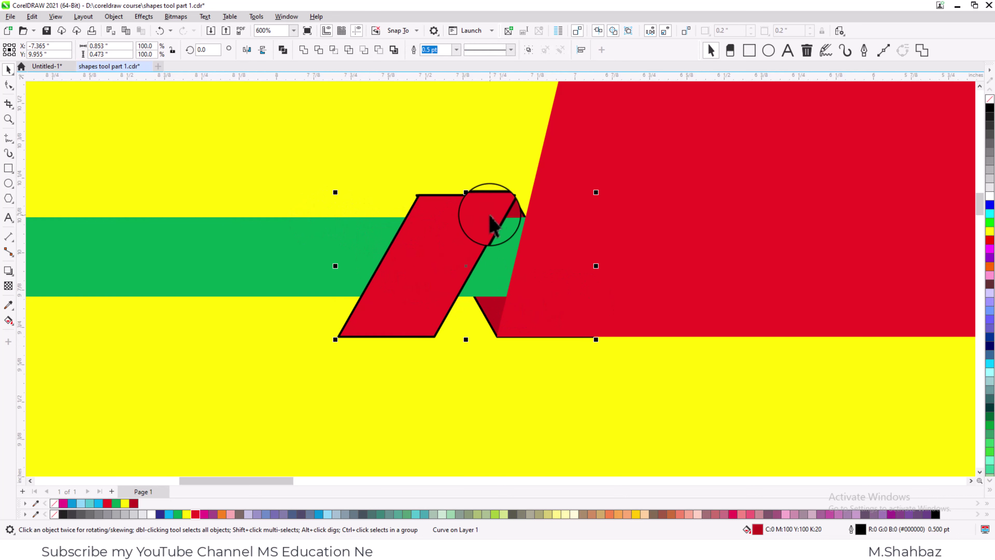
{"action": "right_click", "coordinate": [55, 514]}
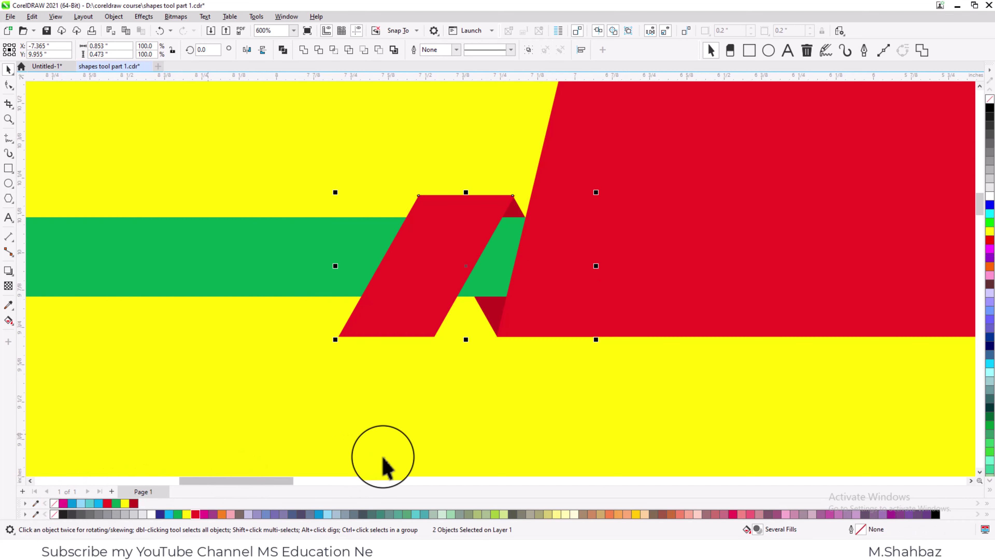
{"action": "scroll", "coordinate": [424, 422], "scroll_direction": "down", "scroll_amount": 2}
{"action": "scroll", "coordinate": [437, 416], "scroll_direction": "down", "scroll_amount": 2}
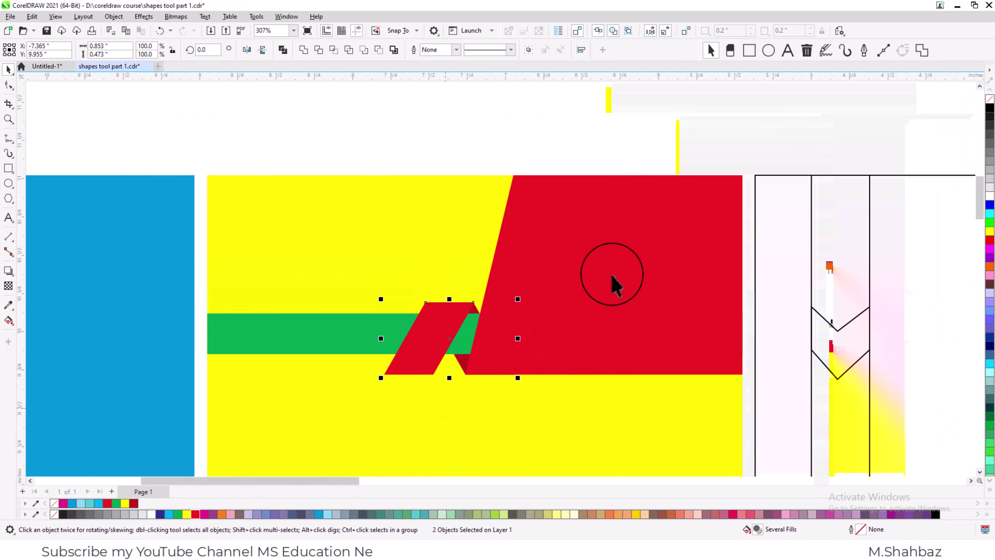
{"action": "left_click", "coordinate": [639, 158]}
{"action": "scroll", "coordinate": [640, 165], "scroll_direction": "down", "scroll_amount": 3}
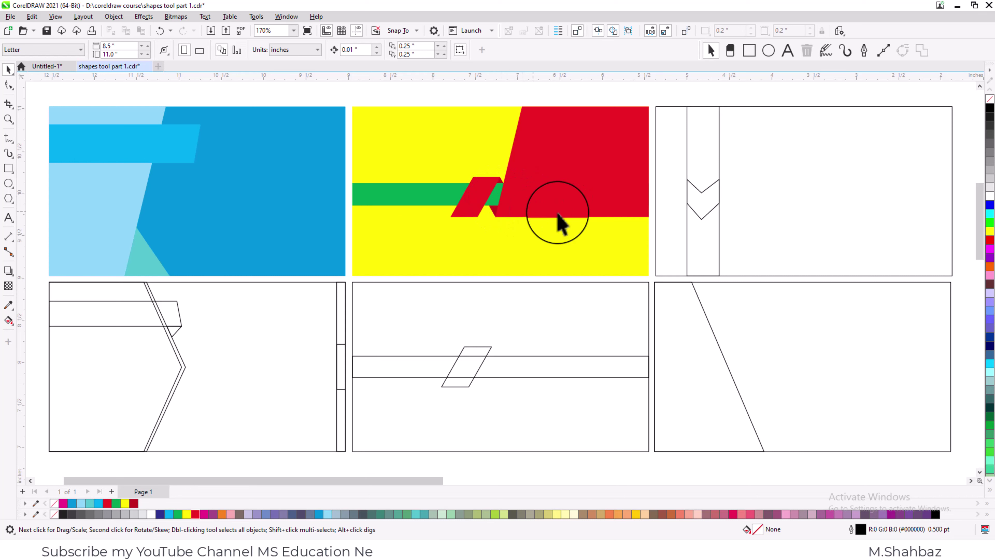
Fill the third card's background with crimson, its vertical band with red and its chevron with white.
{"action": "left_click", "coordinate": [810, 165]}
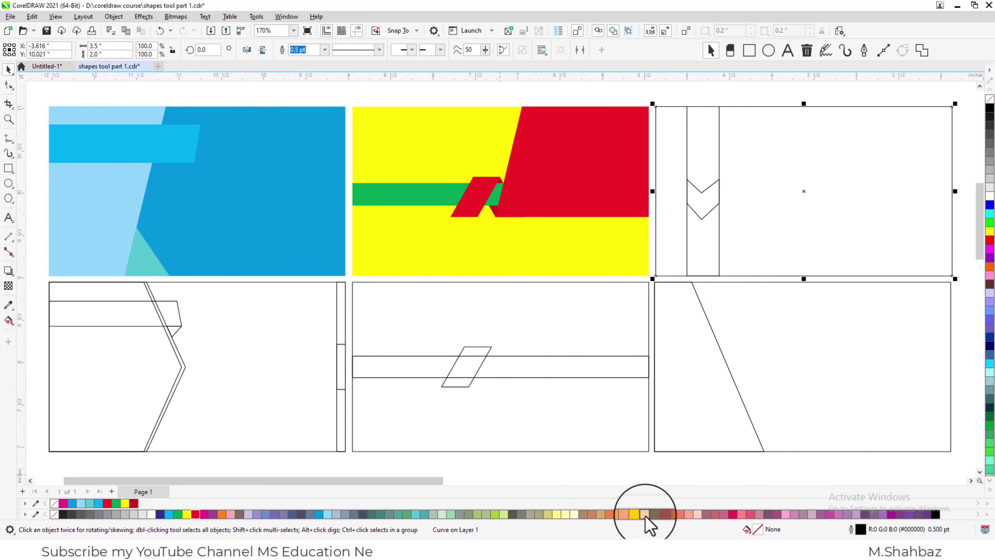
{"action": "left_click", "coordinate": [732, 514]}
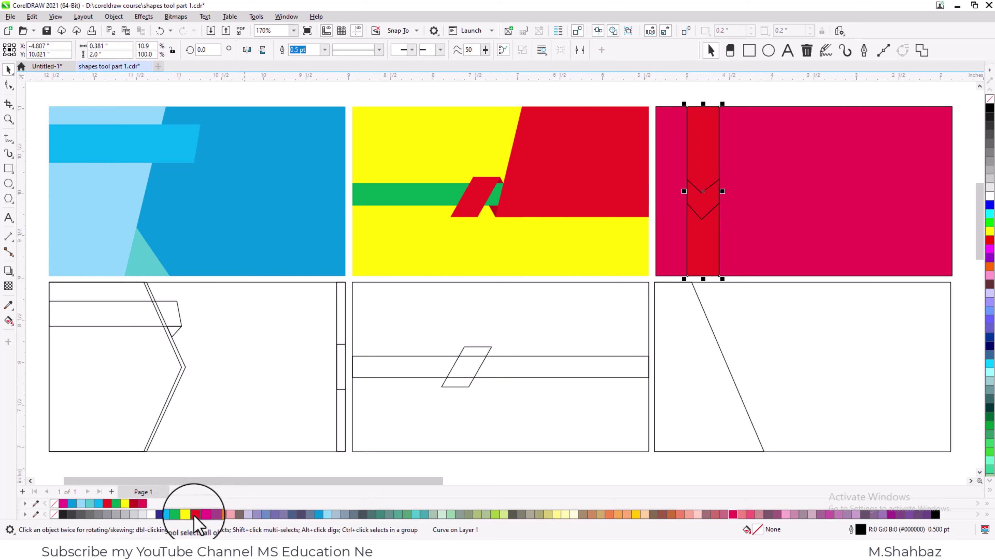
{"action": "left_click", "coordinate": [704, 209]}
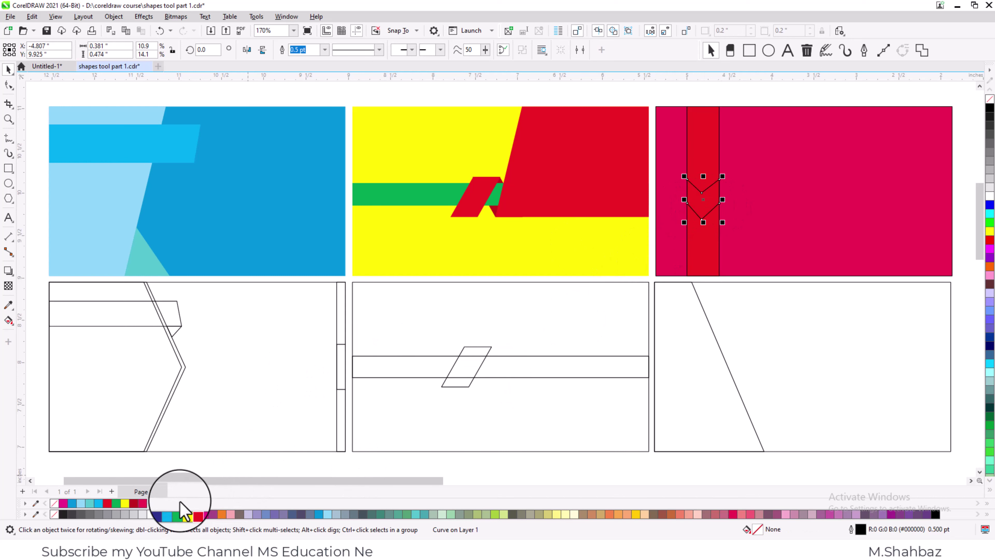
{"action": "left_click", "coordinate": [152, 514]}
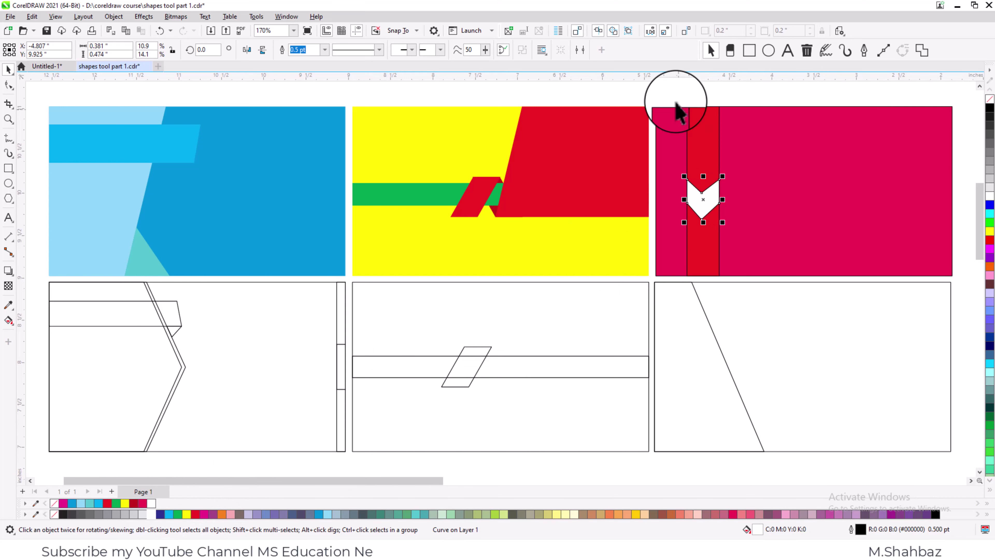
Remove the outlines from the third card's vertical band and chevron, and change the band's fill to yellow.
{"action": "left_click_drag", "start_coordinate": [674, 95], "coordinate": [731, 285]}
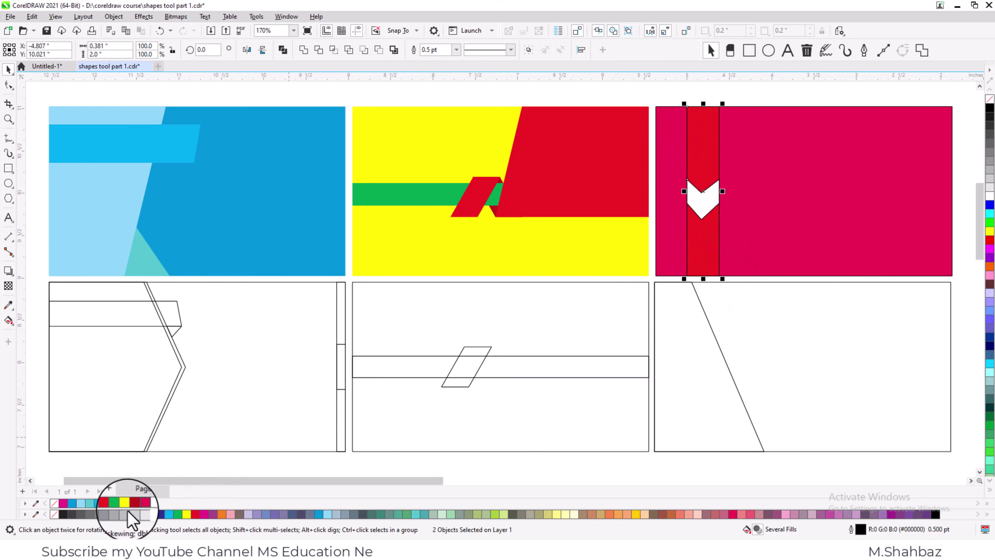
{"action": "right_click", "coordinate": [54, 514]}
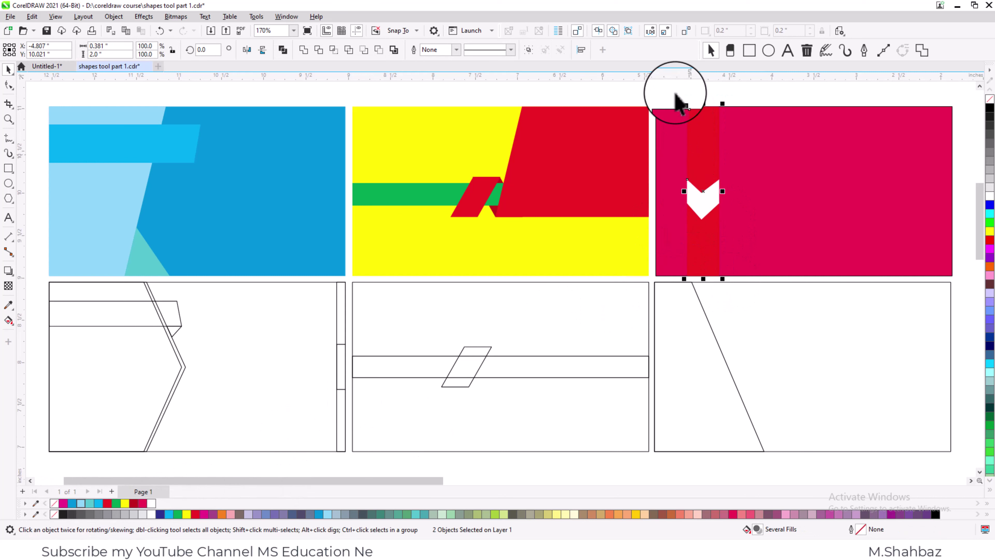
{"action": "left_click", "coordinate": [715, 123]}
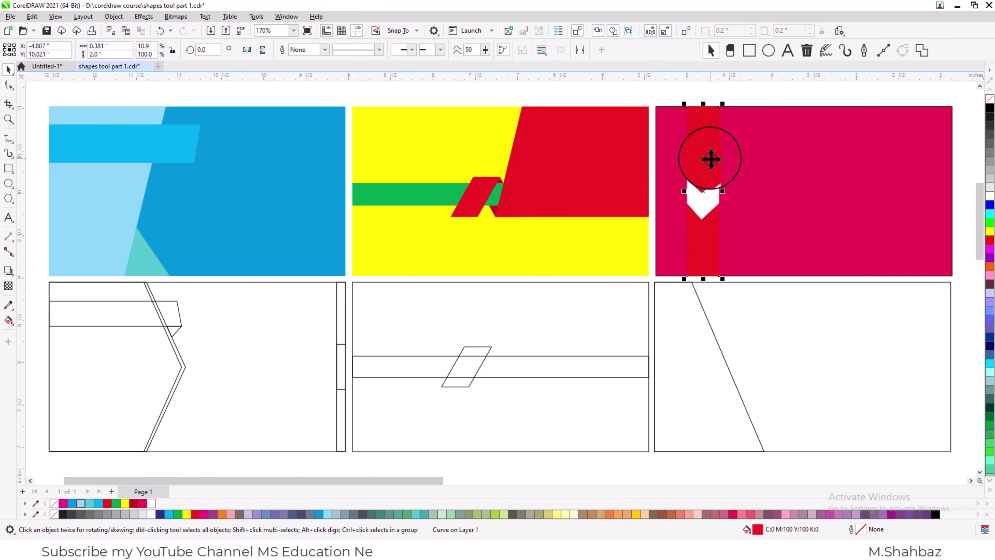
{"action": "left_click", "coordinate": [187, 514]}
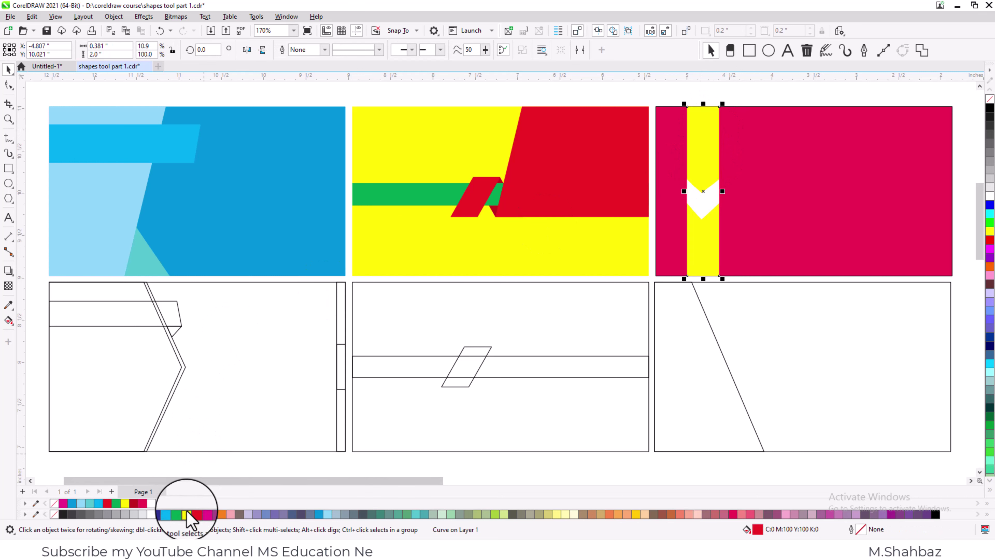
{"action": "left_click", "coordinate": [703, 199]}
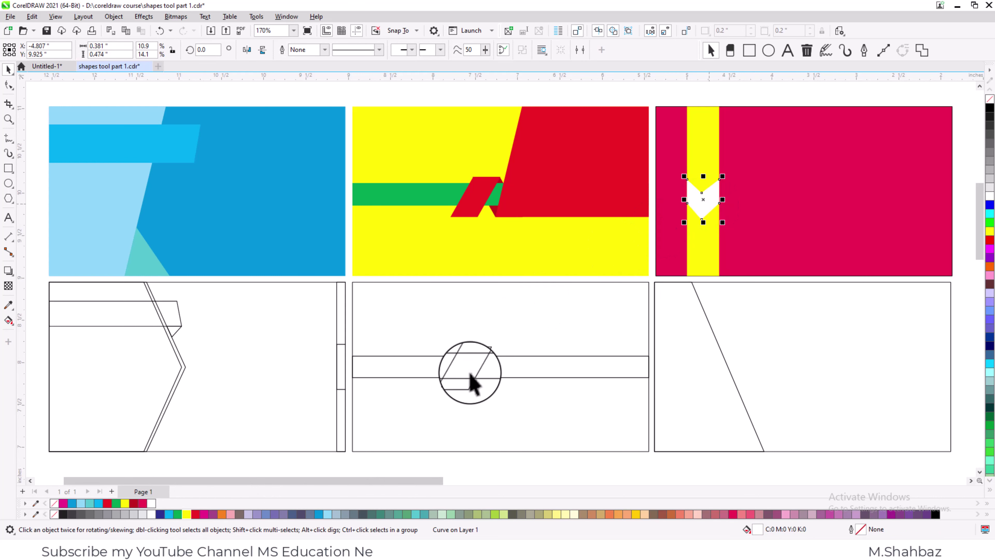
Fill the third card's chevron and background with red, and deselect the background.
{"action": "left_click", "coordinate": [196, 514]}
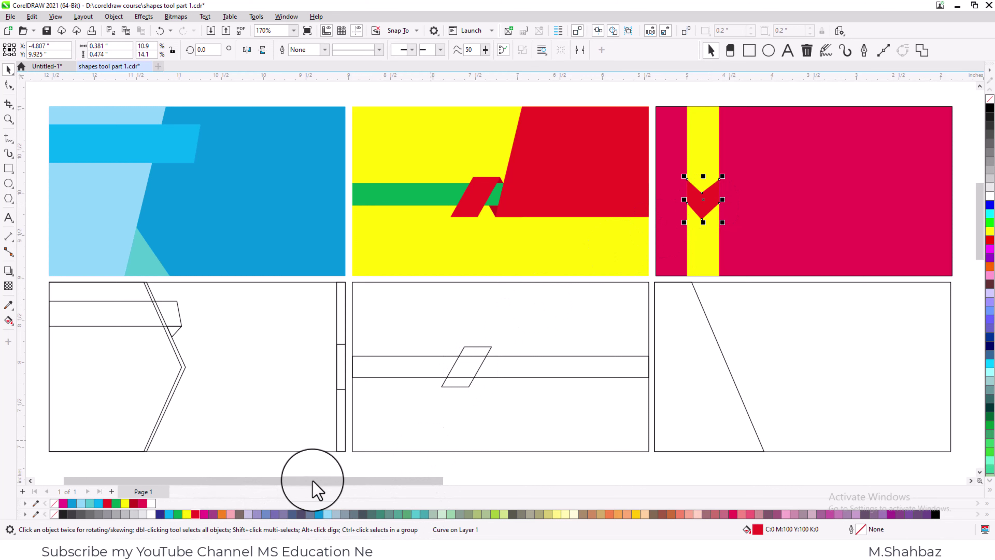
{"action": "left_click", "coordinate": [822, 107]}
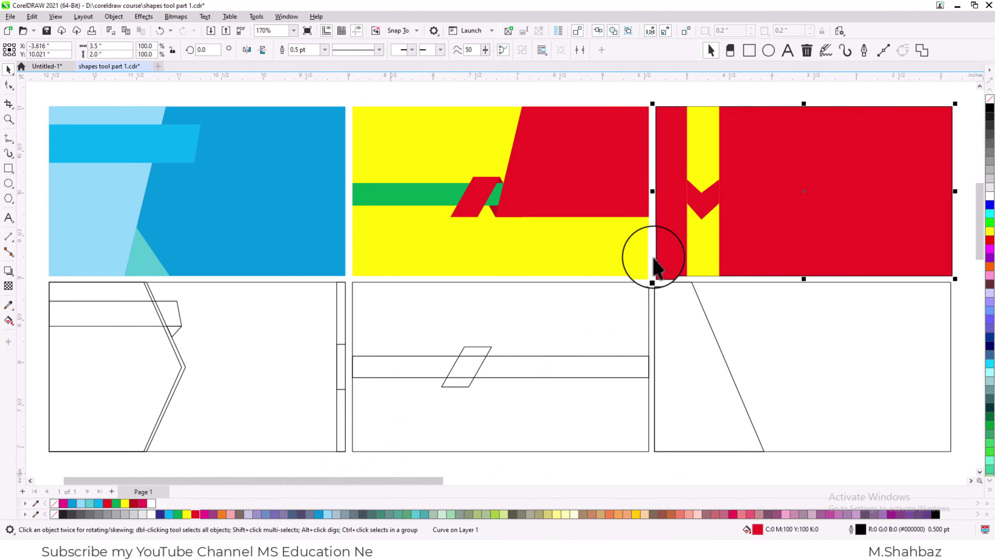
{"action": "left_click", "coordinate": [734, 104]}
Replace the fourth card's outer arrow shape with a copy of the inner one, offset about 0.06 inches to the right.
{"action": "scroll", "coordinate": [734, 103], "scroll_direction": "down", "scroll_amount": 2}
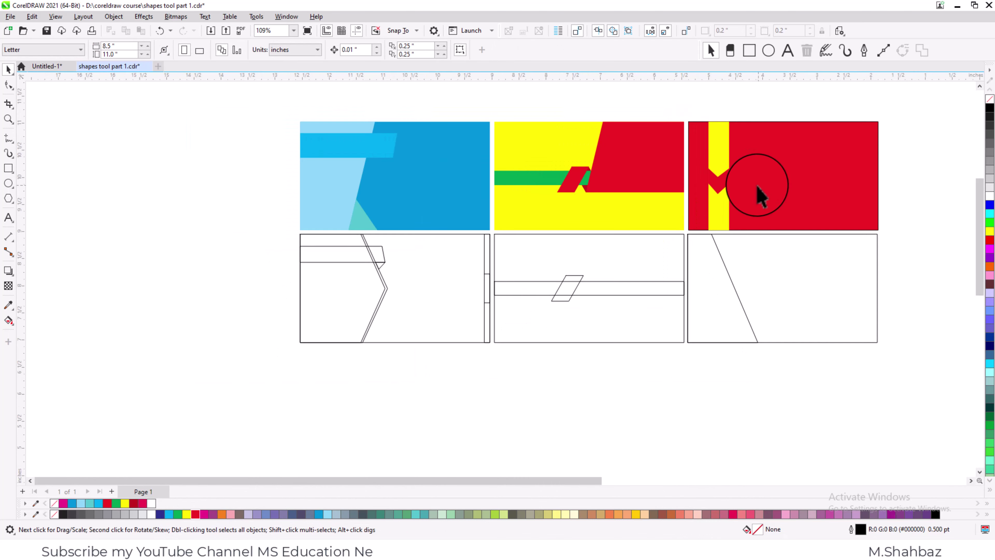
{"action": "key", "text": "z"}
{"action": "left_click_drag", "start_coordinate": [913, 216], "coordinate": [171, 393]}
{"action": "left_click_drag", "start_coordinate": [159, 174], "coordinate": [447, 343]}
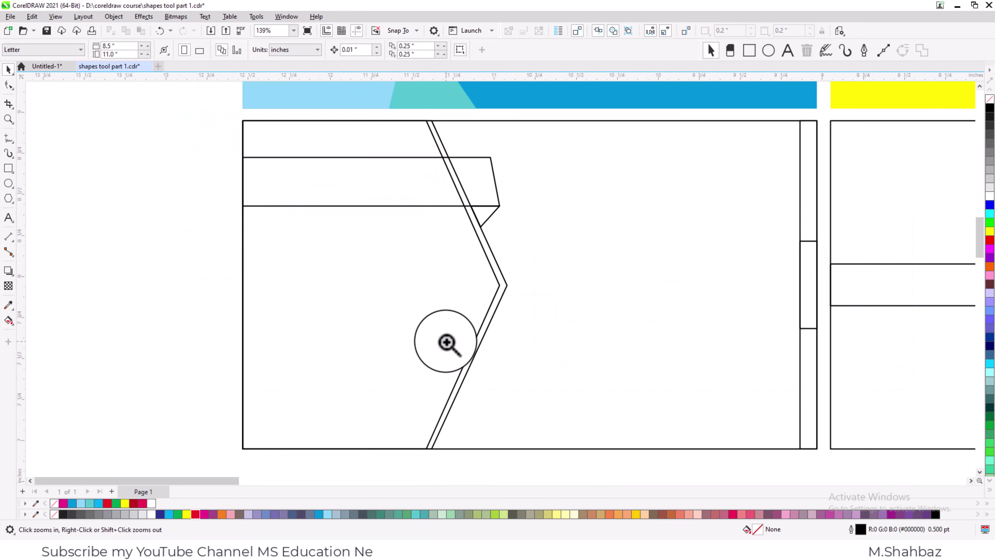
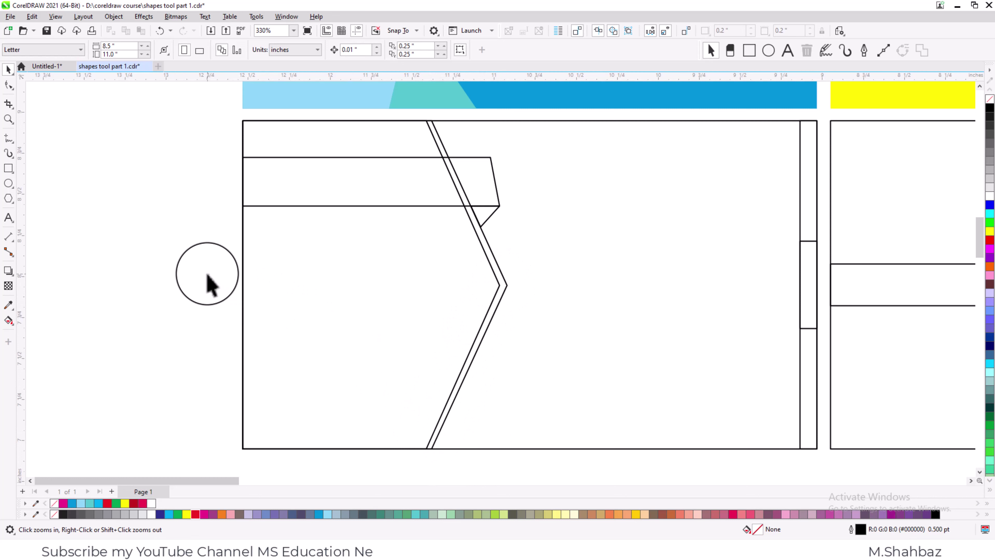
{"action": "left_click", "coordinate": [493, 274]}
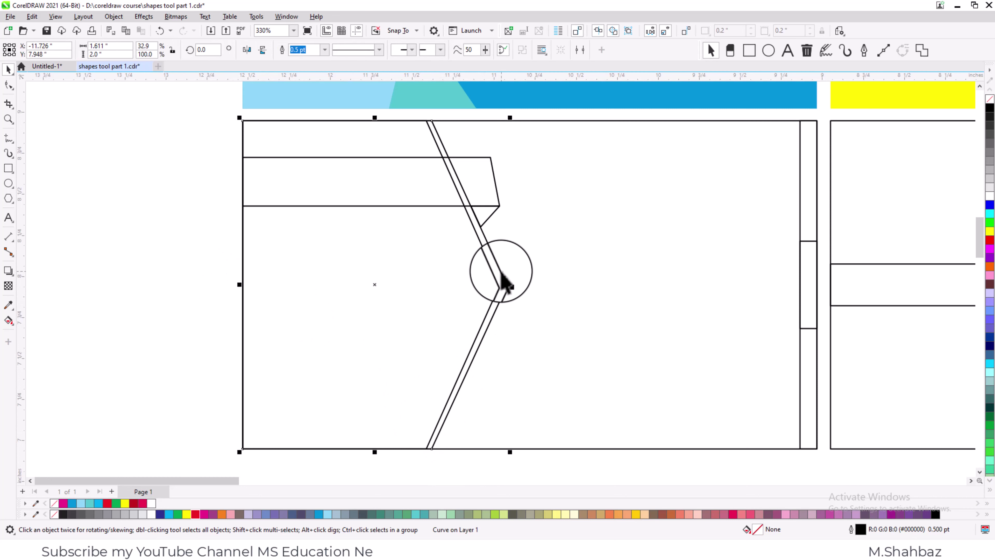
{"action": "left_click_drag", "start_coordinate": [505, 281], "coordinate": [500, 278]}
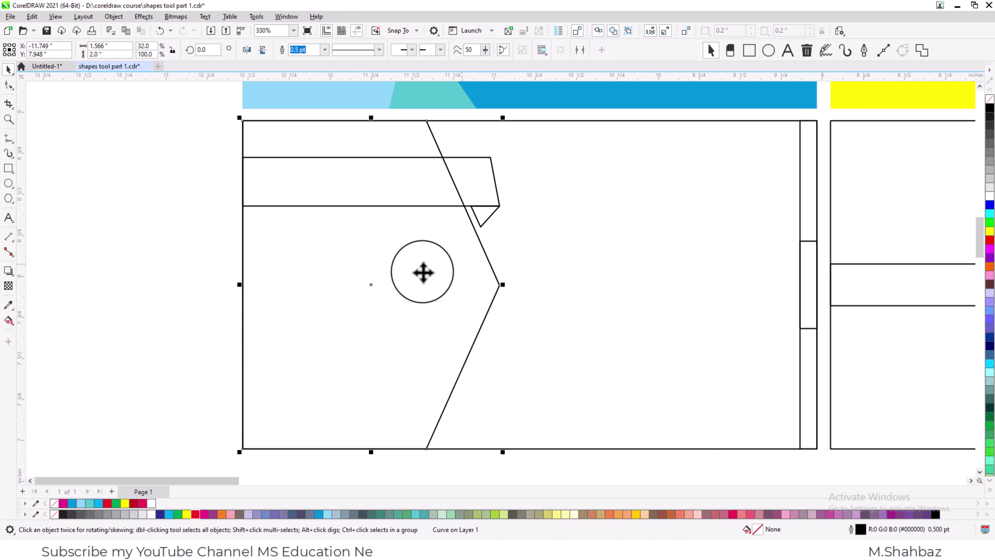
{"action": "left_click_drag", "start_coordinate": [424, 273], "coordinate": [433, 273]}
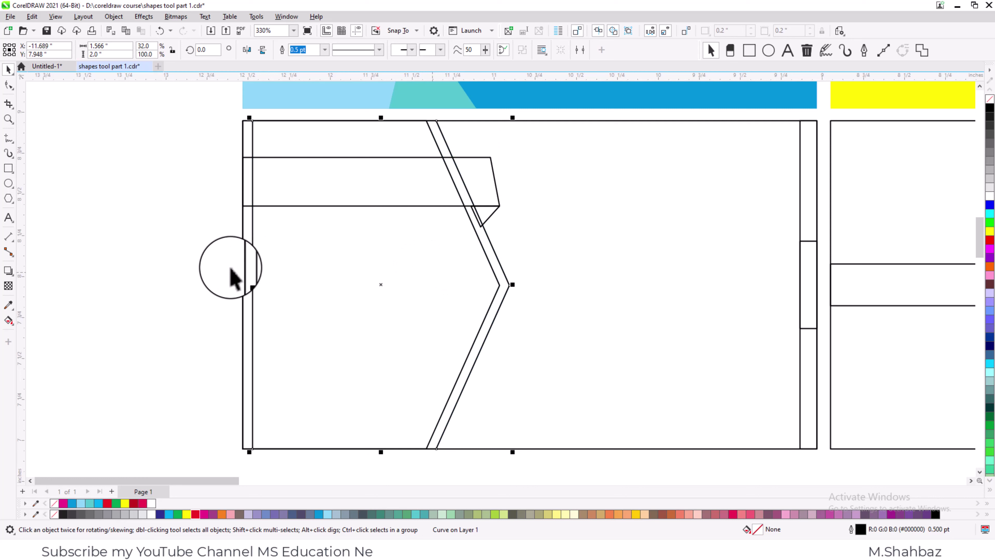
{"action": "left_click", "coordinate": [380, 310]}
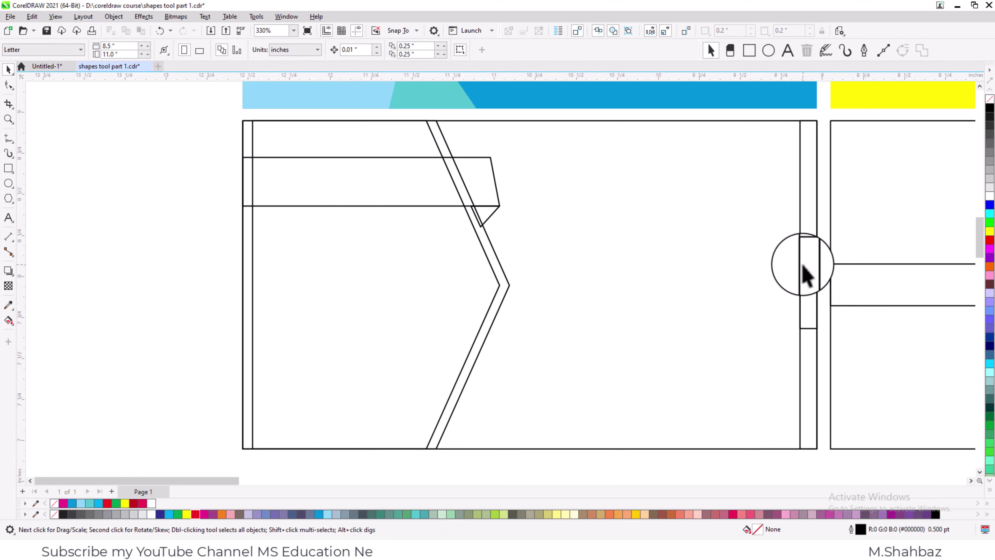
Fill the fourth card's background rectangle with cyan and deselect it.
{"action": "left_click", "coordinate": [785, 121]}
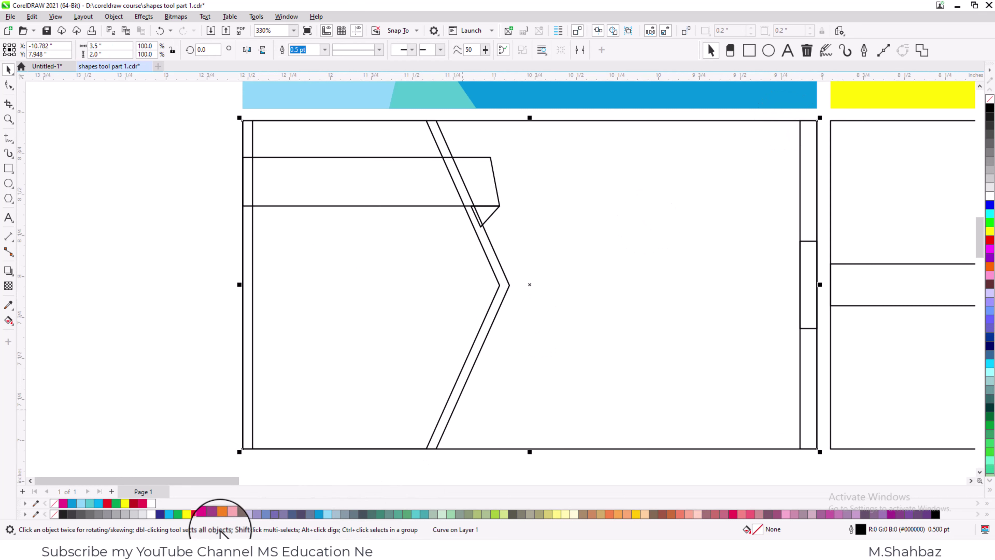
{"action": "left_click", "coordinate": [169, 514]}
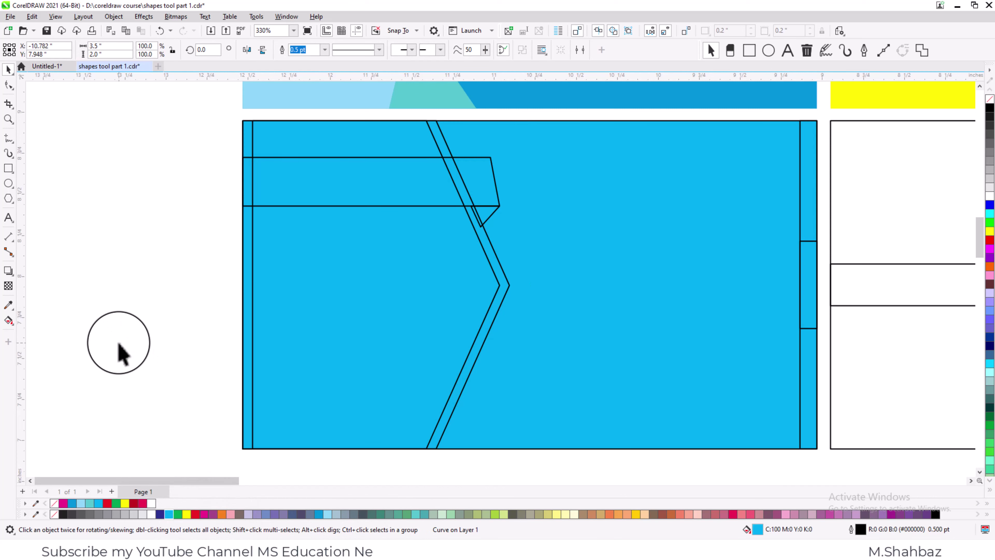
{"action": "left_click", "coordinate": [119, 344]}
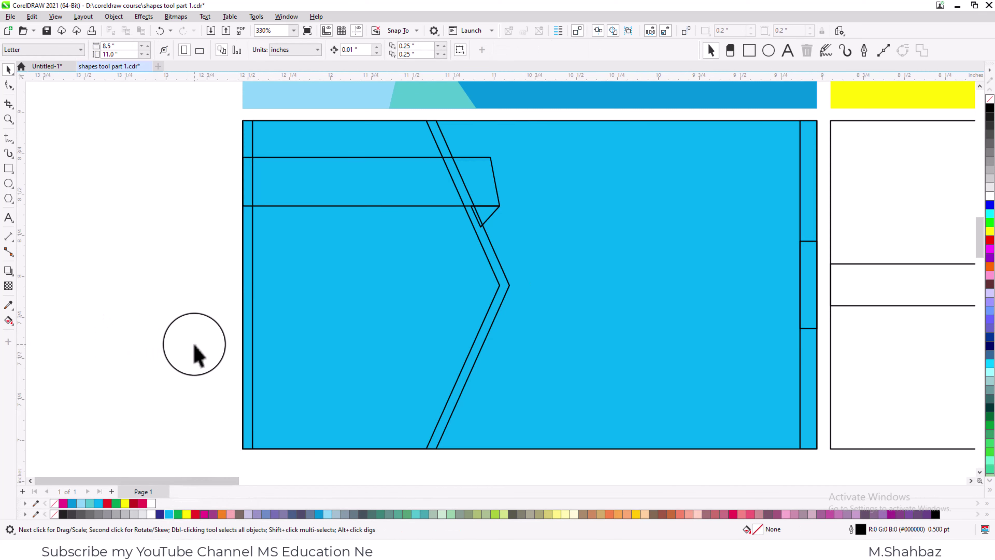
Fill the offset arrow shape with cyan and darken it by setting its black (K) value to 20.
{"action": "left_click", "coordinate": [488, 237]}
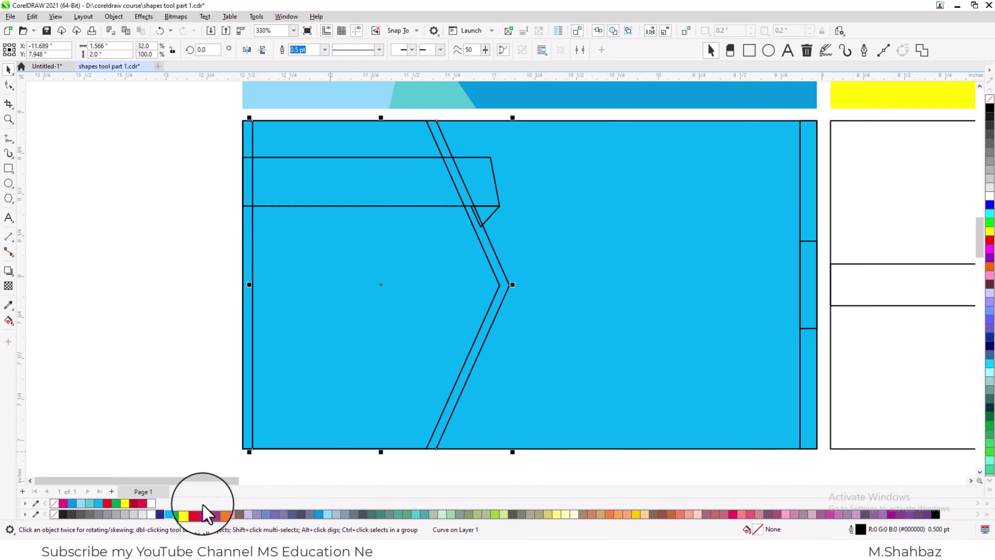
{"action": "left_click", "coordinate": [169, 514]}
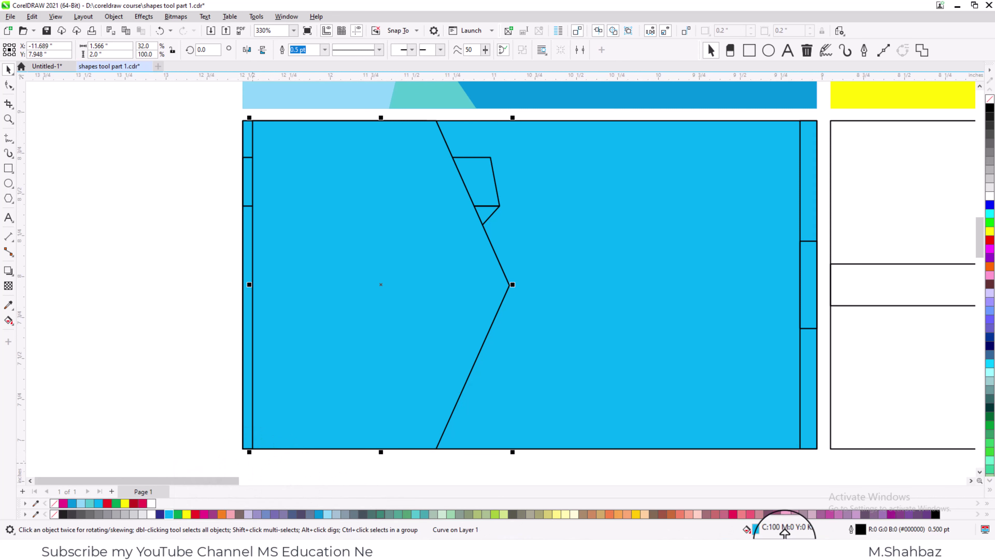
{"action": "double_click", "coordinate": [757, 529]}
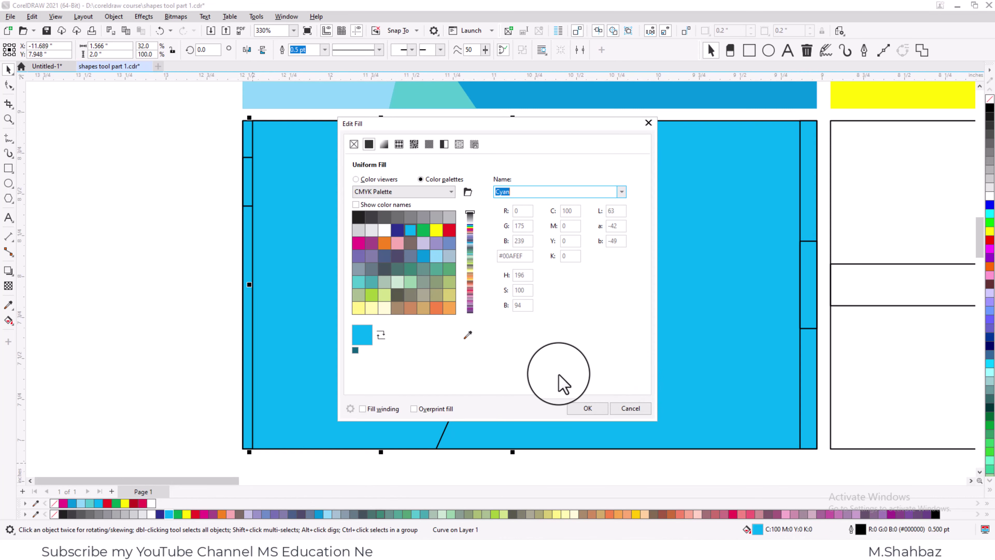
{"action": "left_click", "coordinate": [374, 180]}
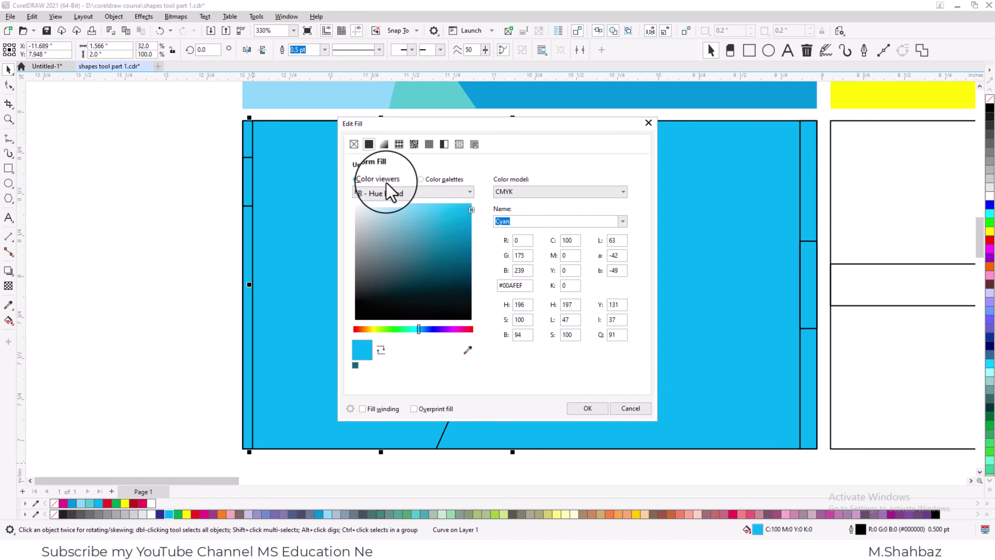
{"action": "left_click", "coordinate": [571, 285]}
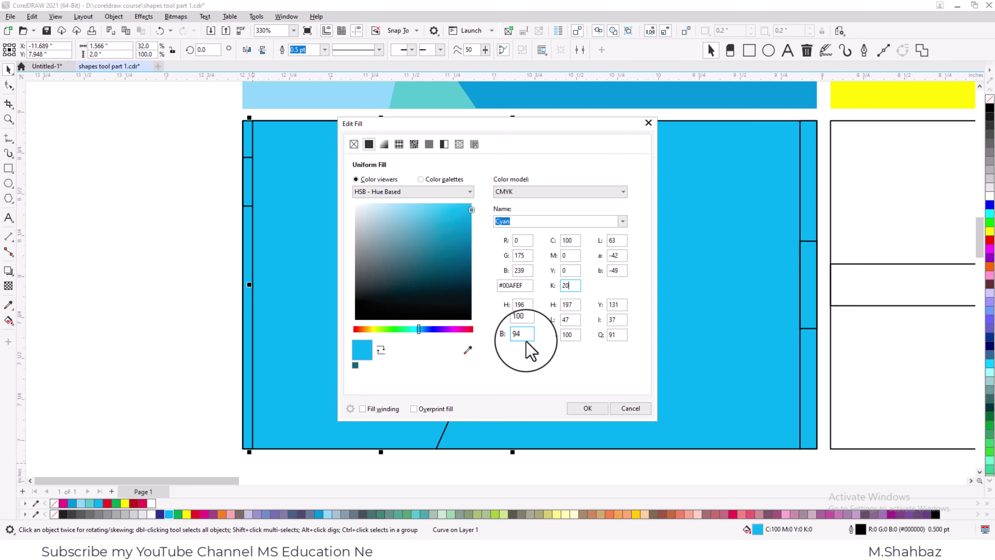
{"action": "left_click", "coordinate": [585, 409]}
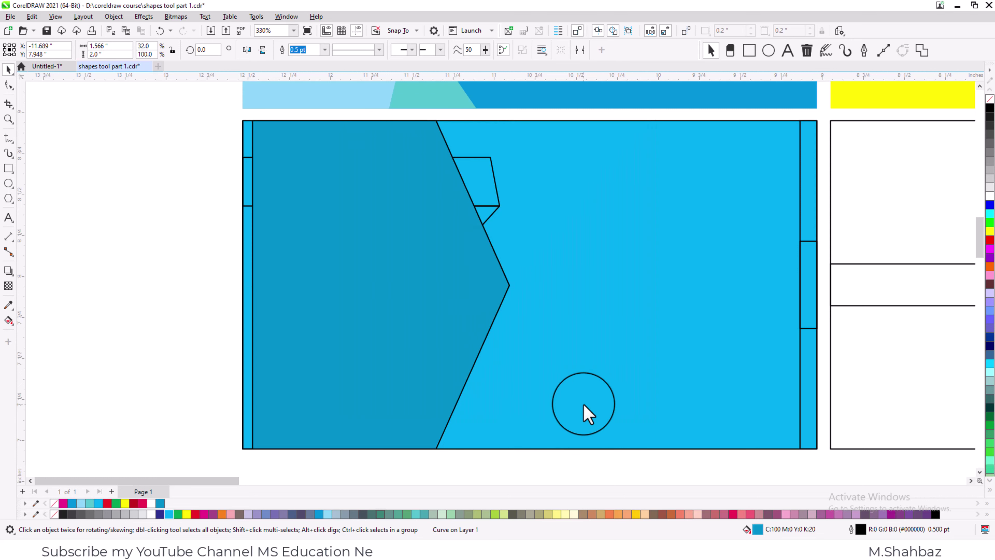
Order the dark blue arrow behind the inner arrow, strip and triangle but in front of the fourth card's background.
{"action": "left_click", "coordinate": [337, 349]}
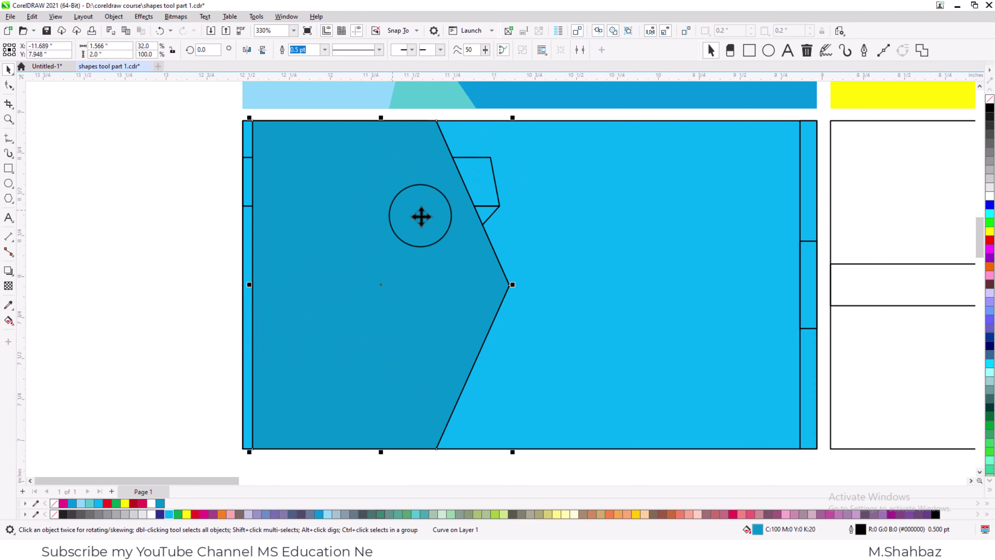
{"action": "left_click_drag", "start_coordinate": [421, 217], "coordinate": [608, 253]}
{"action": "key", "text": "ctrl+z"}
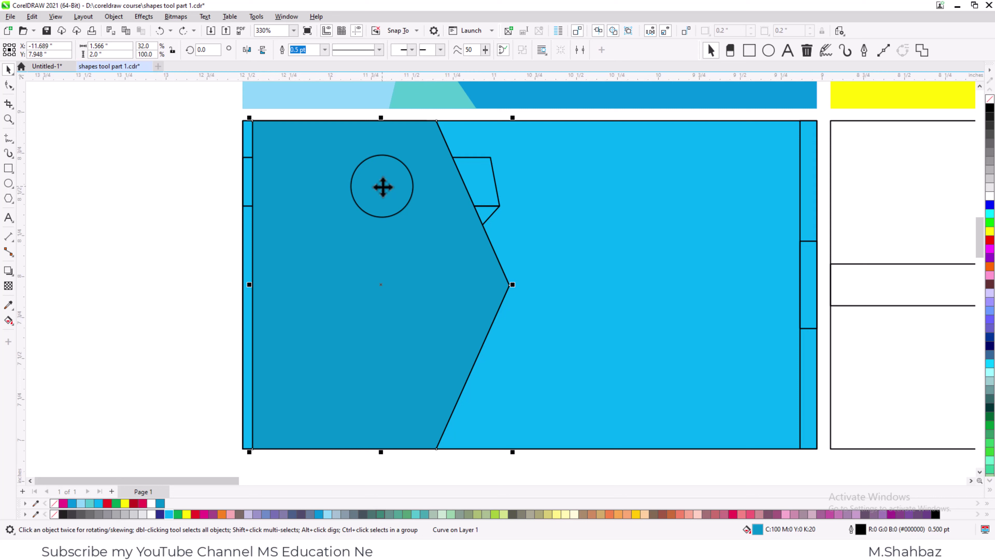
{"action": "key", "text": "ctrl+z"}
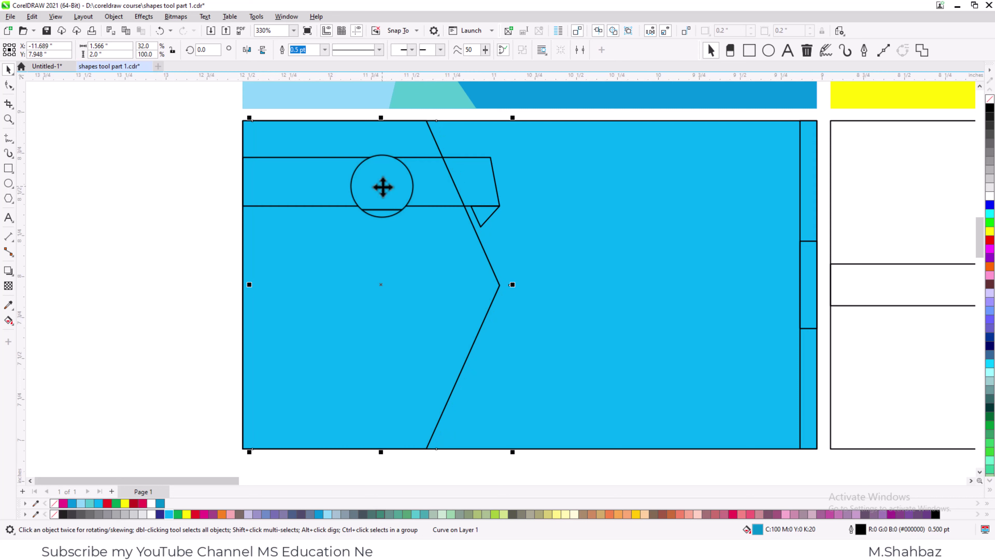
{"action": "key", "text": "ctrl+shift+z"}
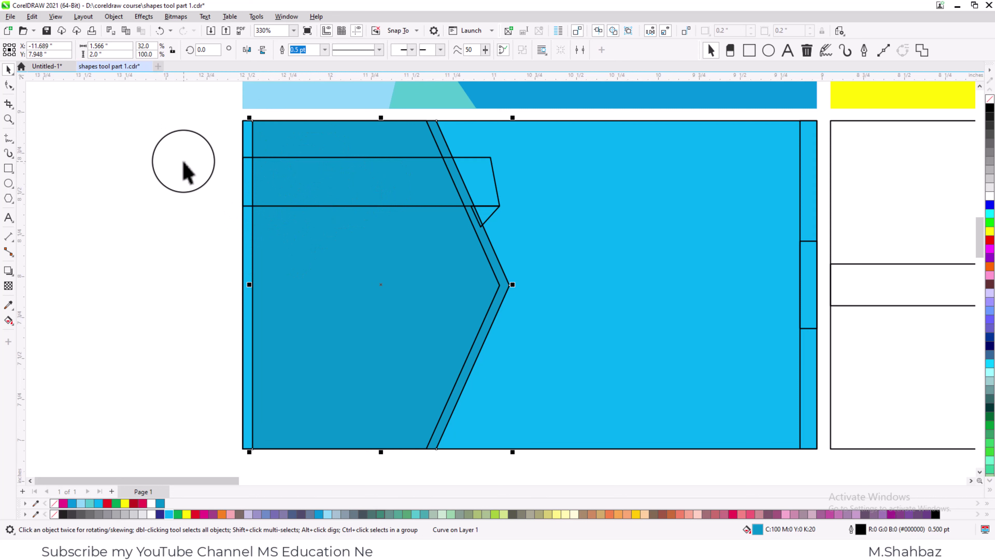
{"action": "left_click", "coordinate": [184, 171]}
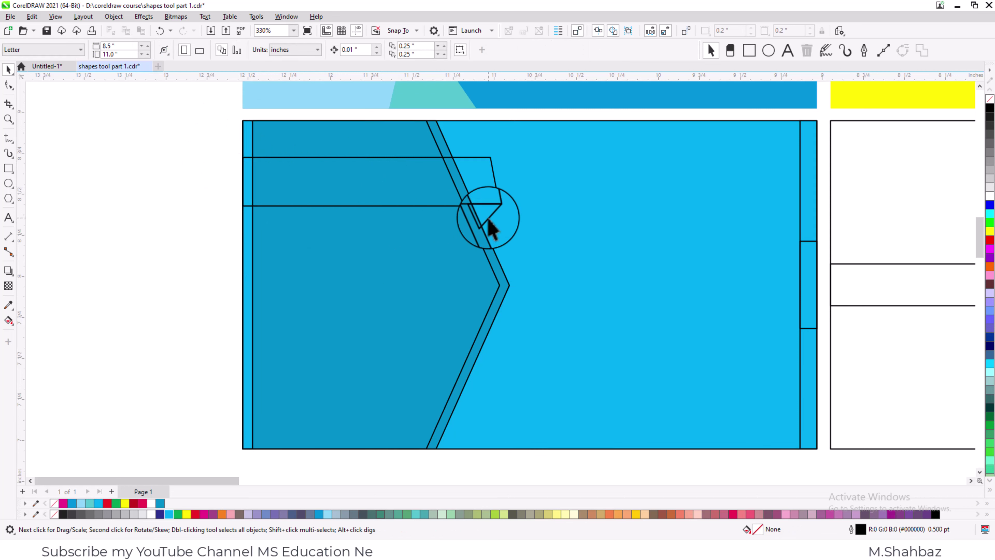
Fill the fourth card's inner arrow shape with white and deselect it.
{"action": "left_click", "coordinate": [476, 240]}
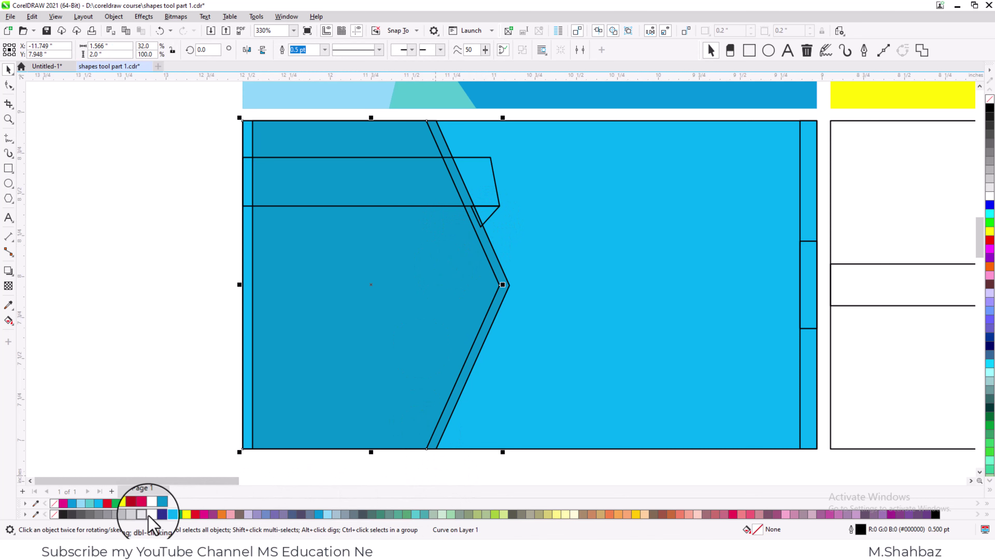
{"action": "left_click", "coordinate": [148, 503]}
{"action": "left_click", "coordinate": [108, 367]}
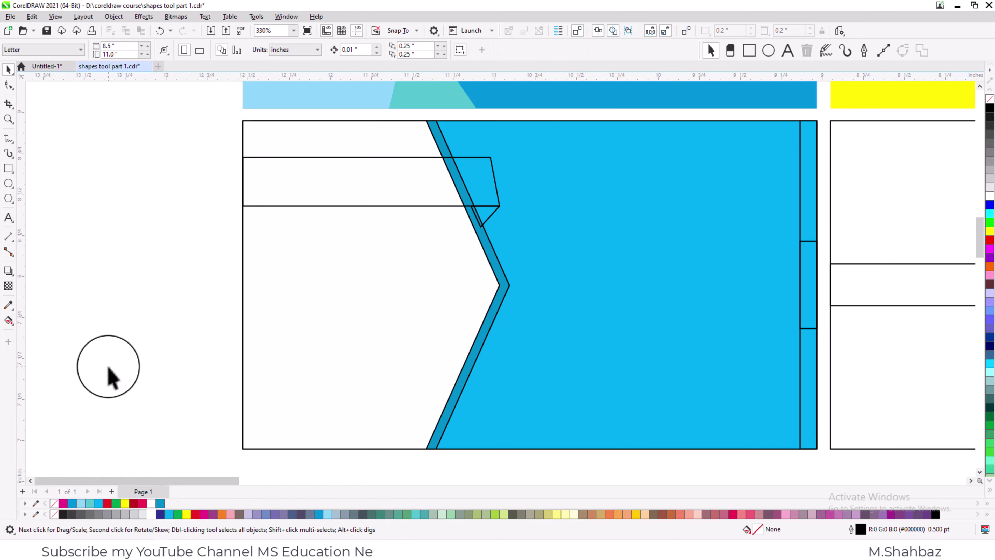
Fill the fourth card's small triangle and horizontal strip with orange, and order the triangle behind the dark blue arrow.
{"action": "left_click", "coordinate": [487, 219]}
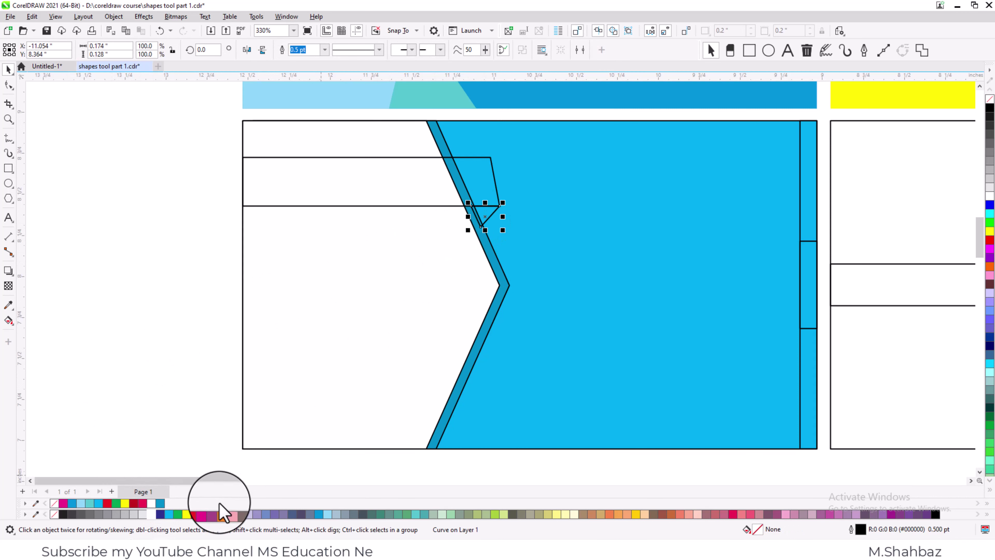
{"action": "left_click", "coordinate": [221, 514]}
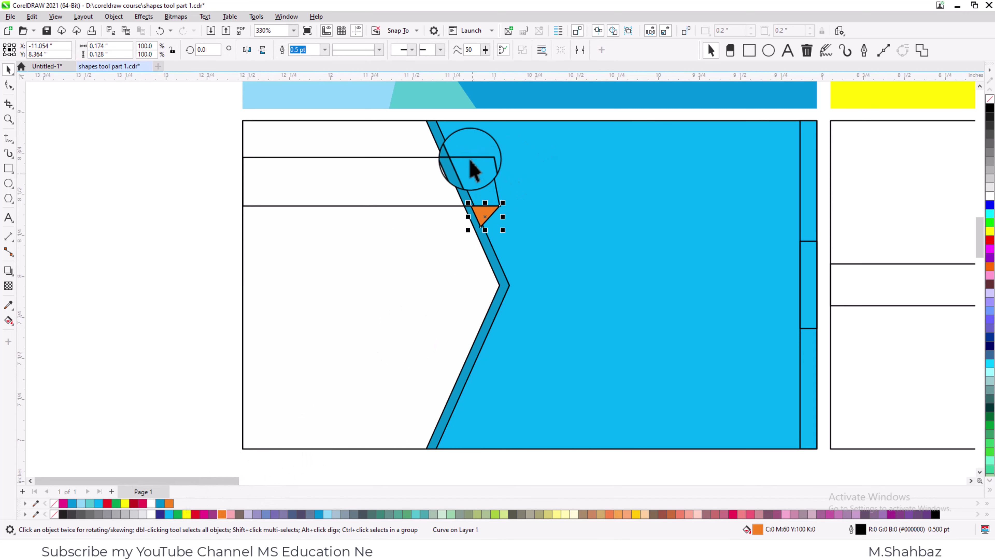
{"action": "left_click", "coordinate": [472, 168]}
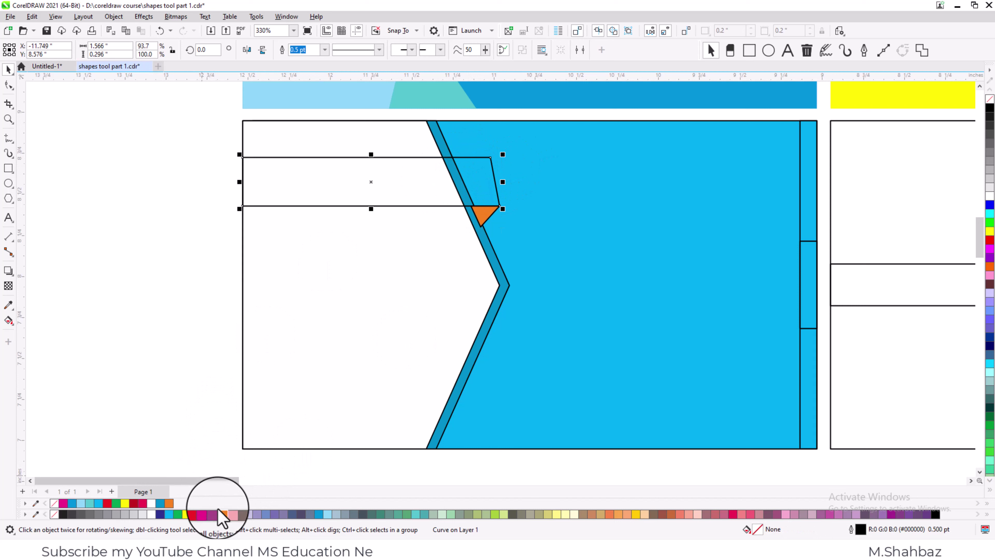
{"action": "left_click", "coordinate": [213, 513]}
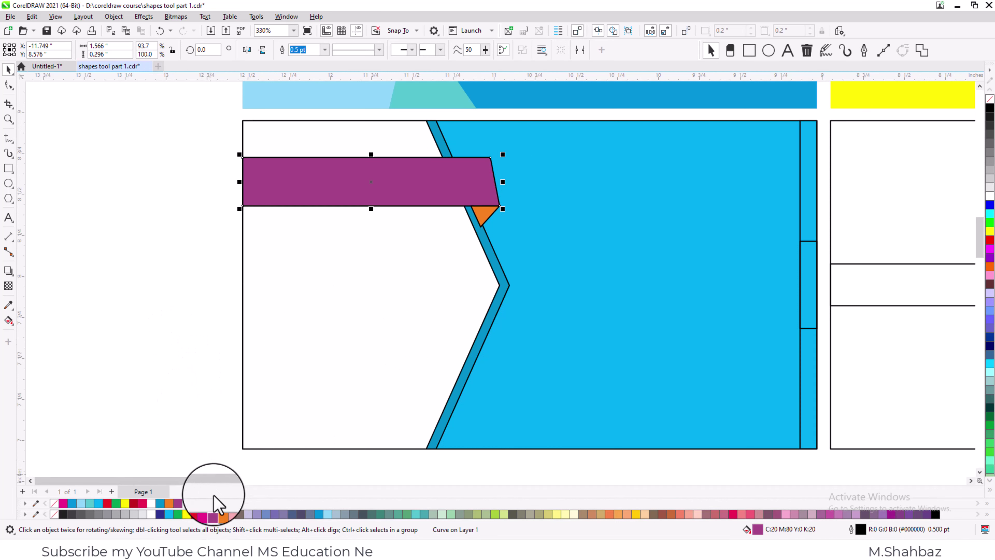
{"action": "left_click", "coordinate": [221, 514]}
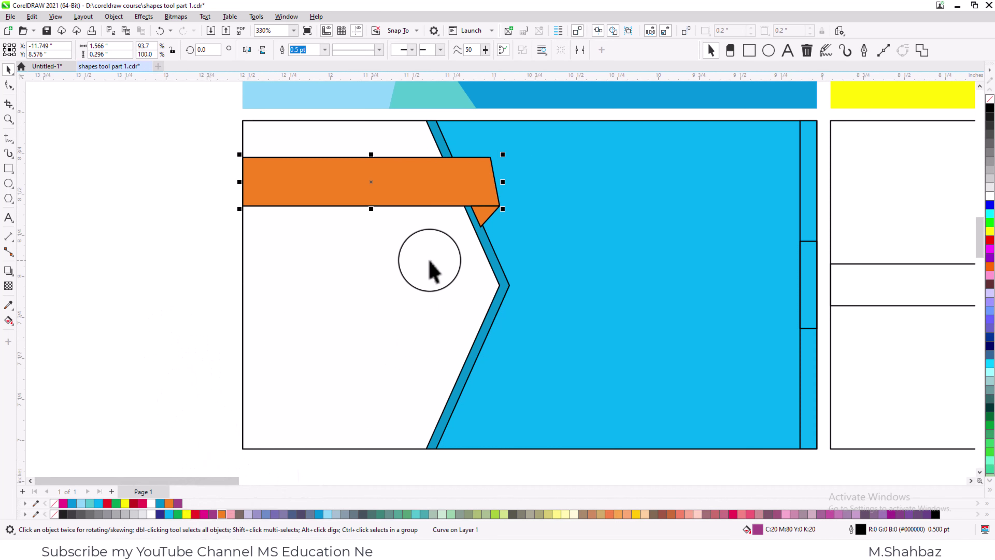
{"action": "left_click", "coordinate": [485, 215]}
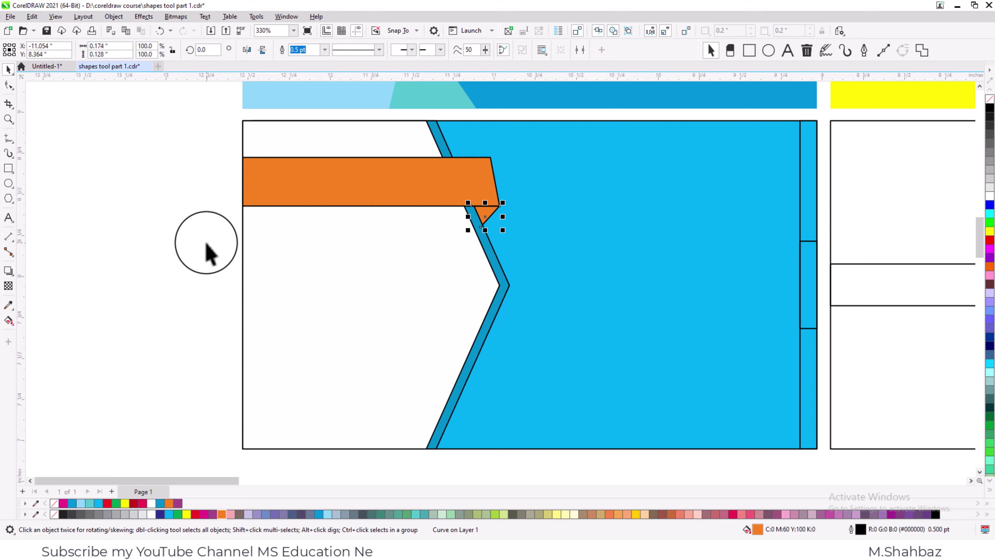
{"action": "left_click", "coordinate": [121, 203]}
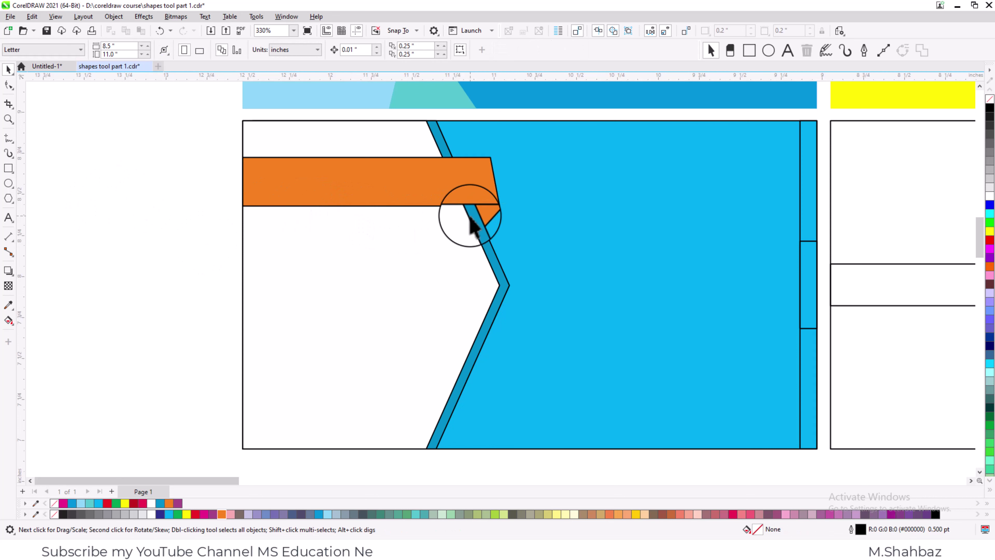
Remove the outlines from the fourth card's orange strip, triangle and both arrow shapes, and select the white arrow.
{"action": "left_click", "coordinate": [480, 218]}
{"action": "left_click", "coordinate": [455, 267], "text": "shift"}
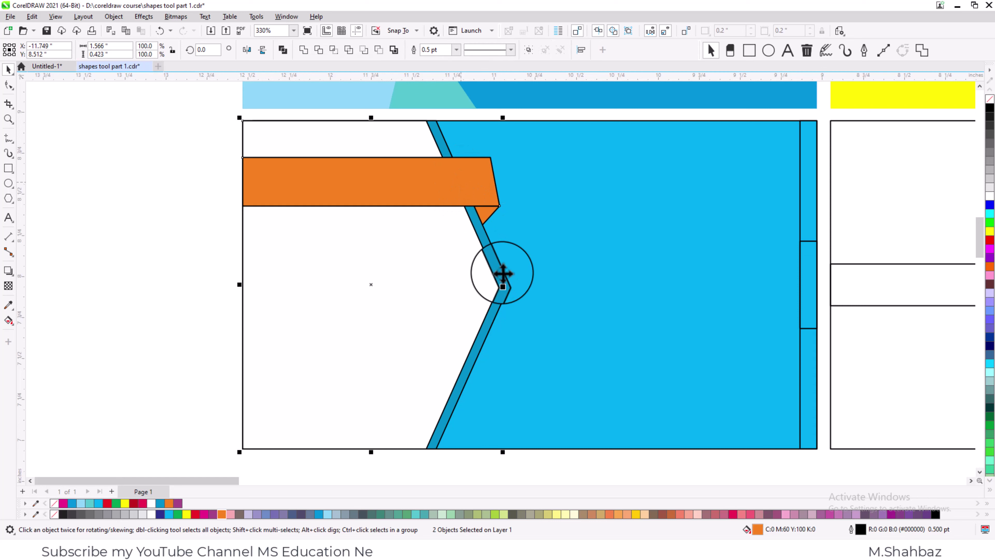
{"action": "right_click", "coordinate": [54, 512]}
{"action": "left_click", "coordinate": [109, 360]}
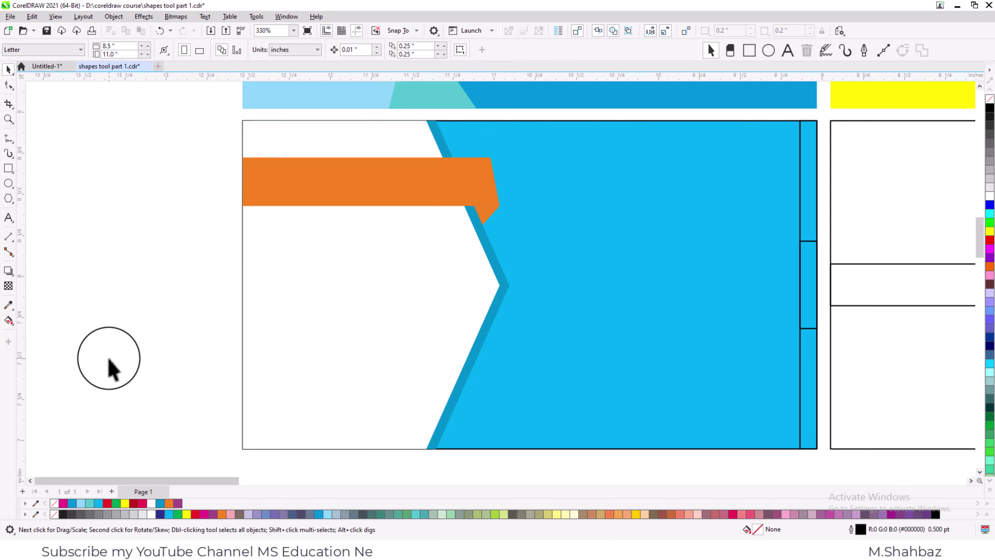
{"action": "left_click", "coordinate": [456, 309]}
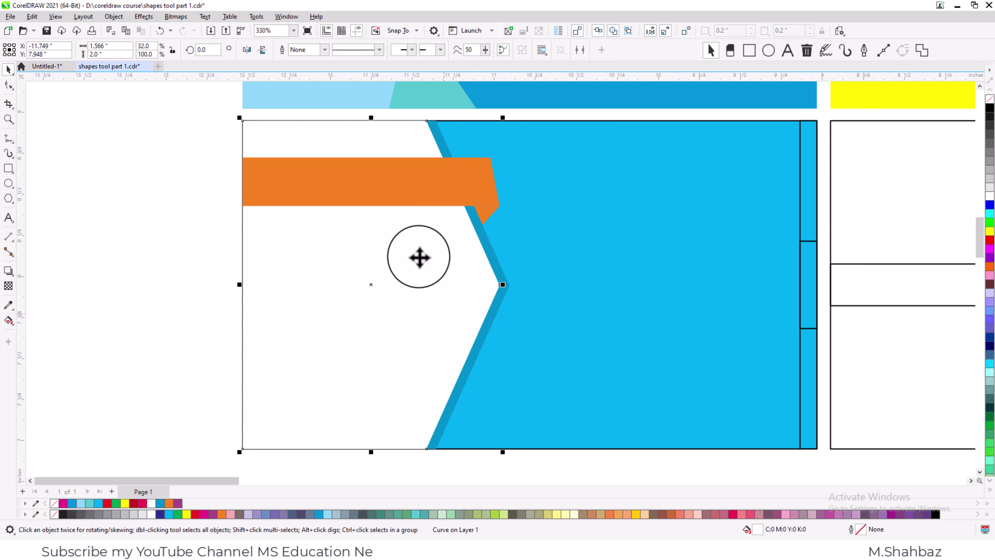
Fill the fourth card's inner arrow with the outer arrow's dark blue and the outer arrow with white.
{"action": "left_click", "coordinate": [500, 273]}
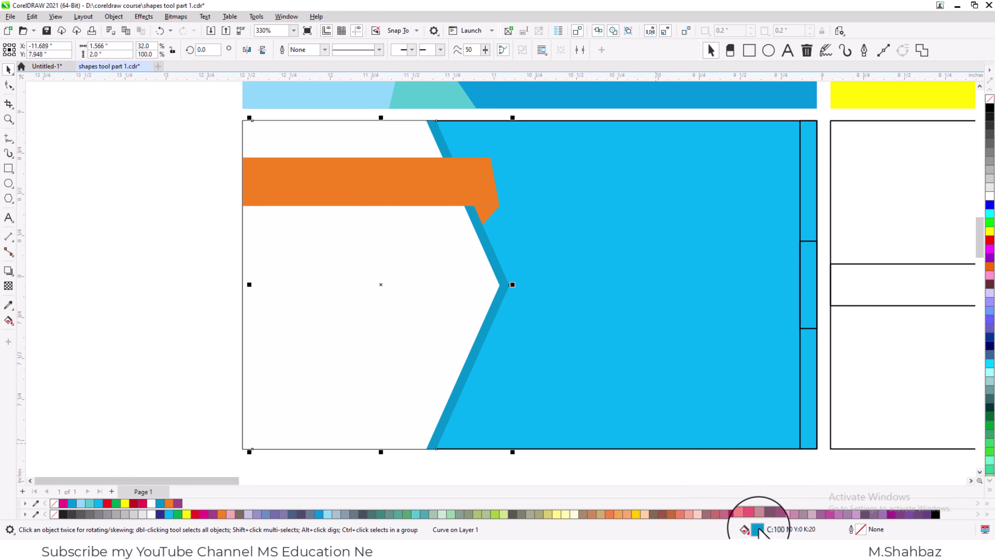
{"action": "left_click_drag", "start_coordinate": [758, 527], "coordinate": [374, 326]}
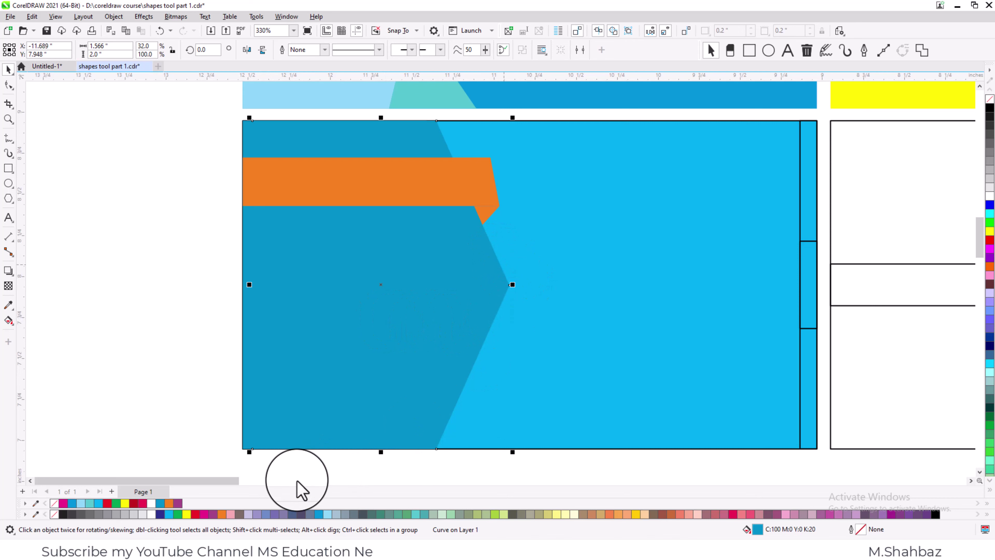
{"action": "left_click", "coordinate": [151, 503]}
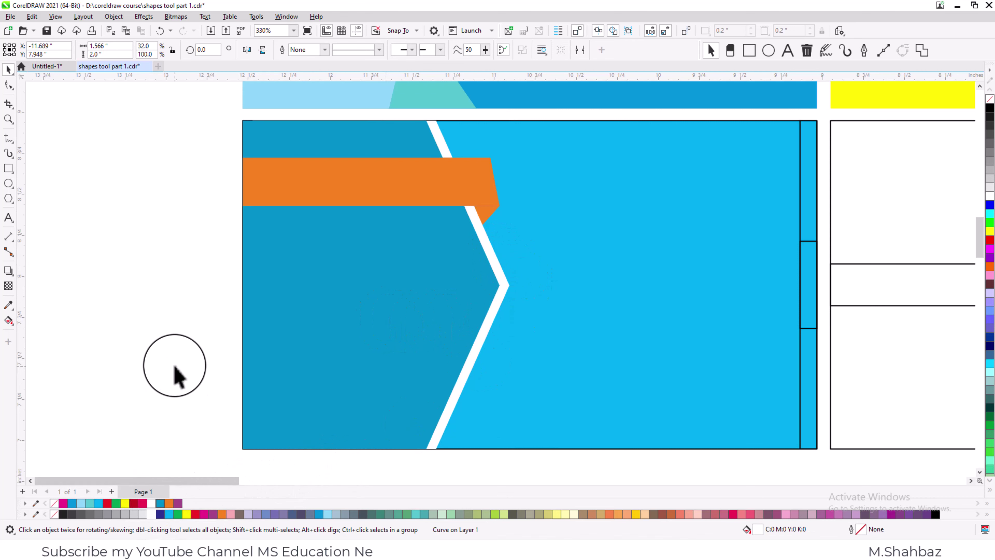
{"action": "left_click", "coordinate": [175, 366]}
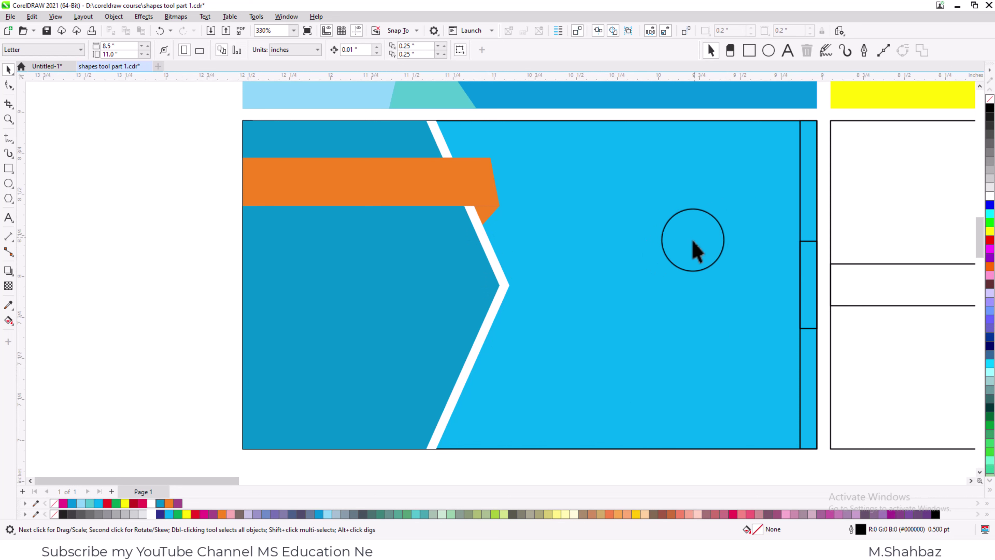
Fill the fourth card's narrow vertical bar with the strip's orange and the bar's middle segment with the inner arrow's dark blue.
{"action": "left_click", "coordinate": [391, 176]}
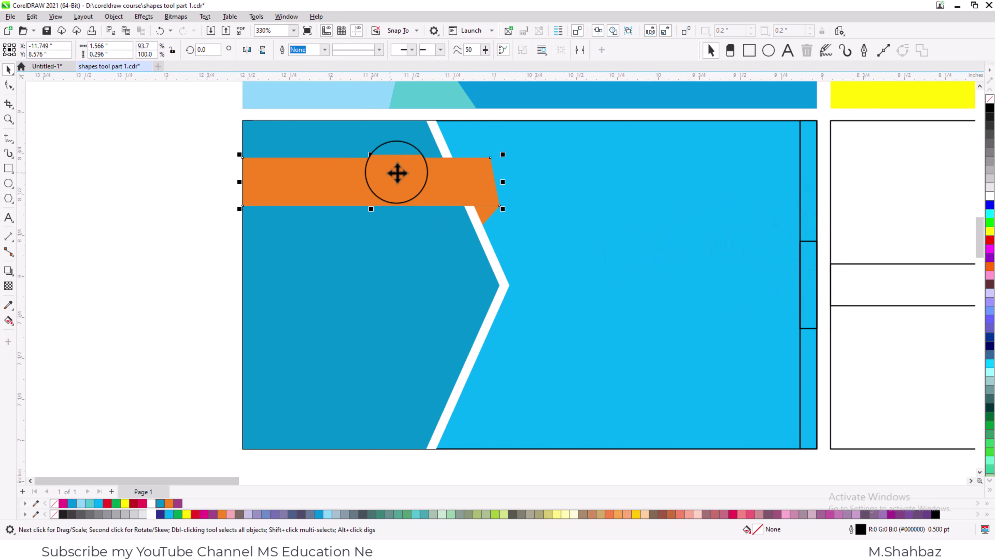
{"action": "left_click_drag", "start_coordinate": [796, 345], "coordinate": [808, 231]}
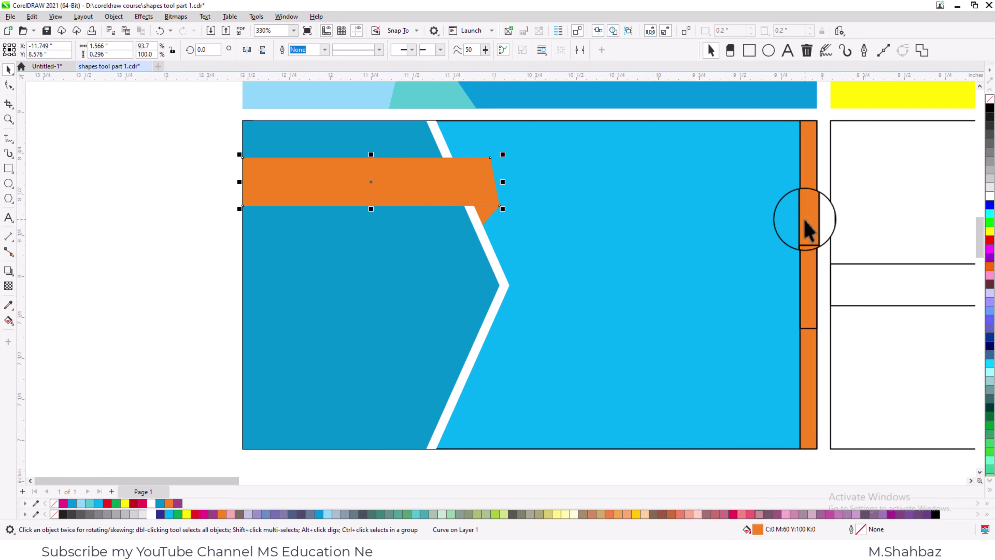
{"action": "left_click", "coordinate": [810, 263]}
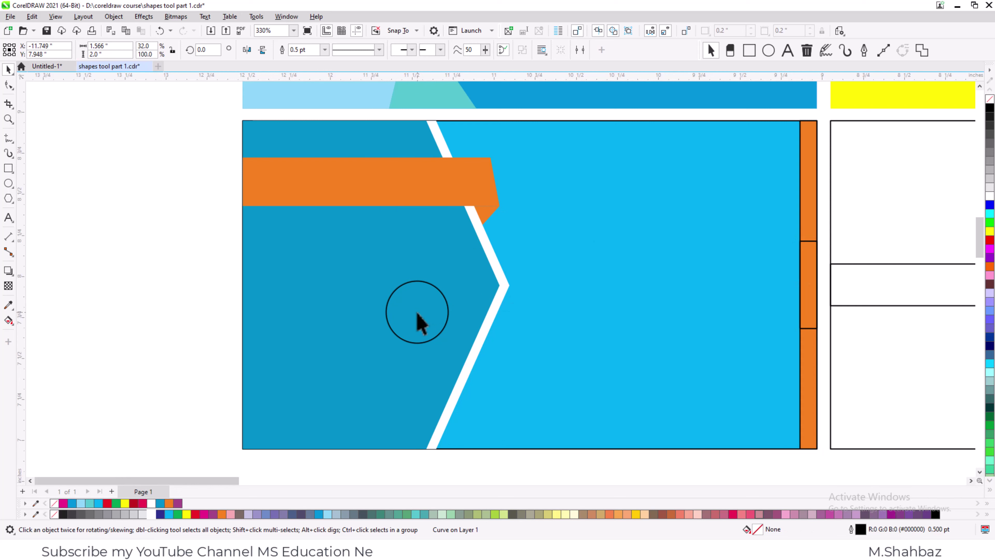
{"action": "left_click", "coordinate": [344, 305]}
{"action": "left_click_drag", "start_coordinate": [758, 532], "coordinate": [810, 308]}
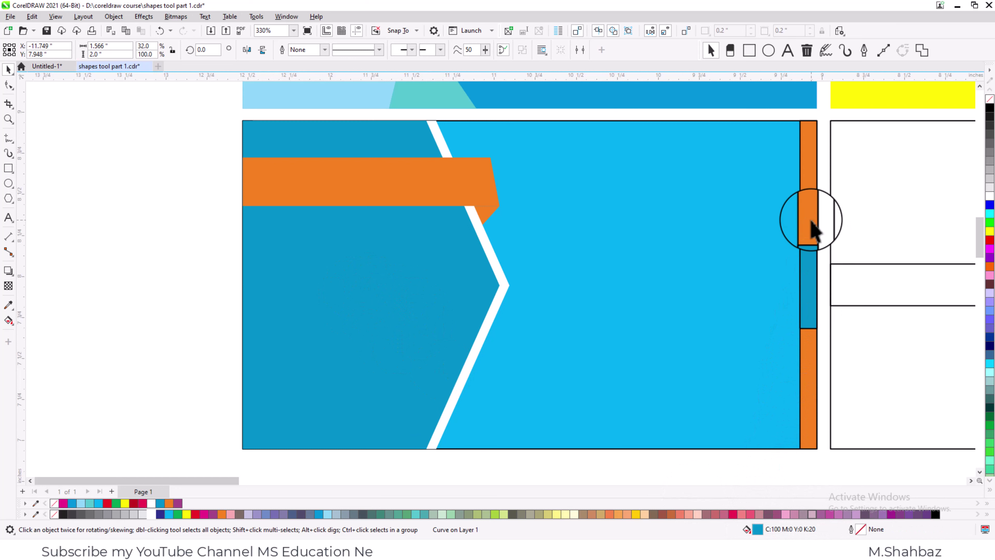
Remove the outlines from the fourth card's orange vertical bar and its dark blue middle segment.
{"action": "left_click", "coordinate": [812, 235]}
{"action": "left_click", "coordinate": [809, 265], "text": "shift"}
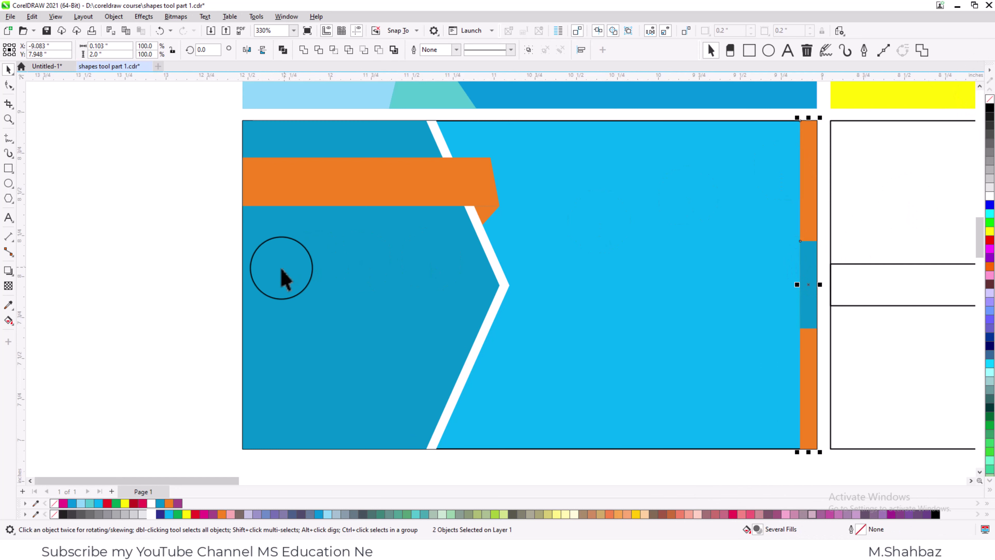
{"action": "left_click", "coordinate": [259, 251]}
{"action": "left_click", "coordinate": [198, 276]}
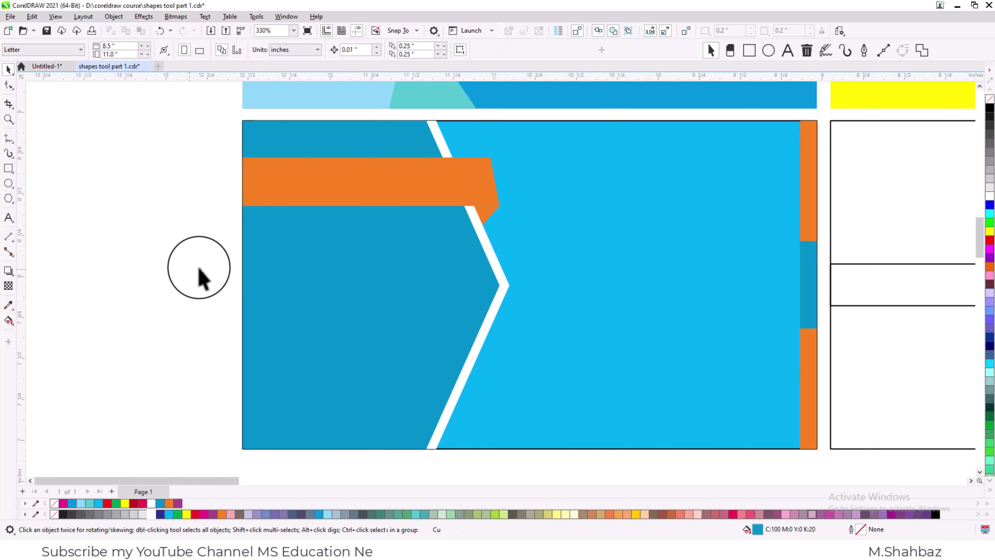
Remove the outline from the fourth card's light blue background and deselect it.
{"action": "scroll", "coordinate": [200, 279], "scroll_direction": "down", "scroll_amount": 2}
{"action": "left_click_drag", "start_coordinate": [198, 165], "coordinate": [615, 416]}
{"action": "key", "text": "ctrl+l"}
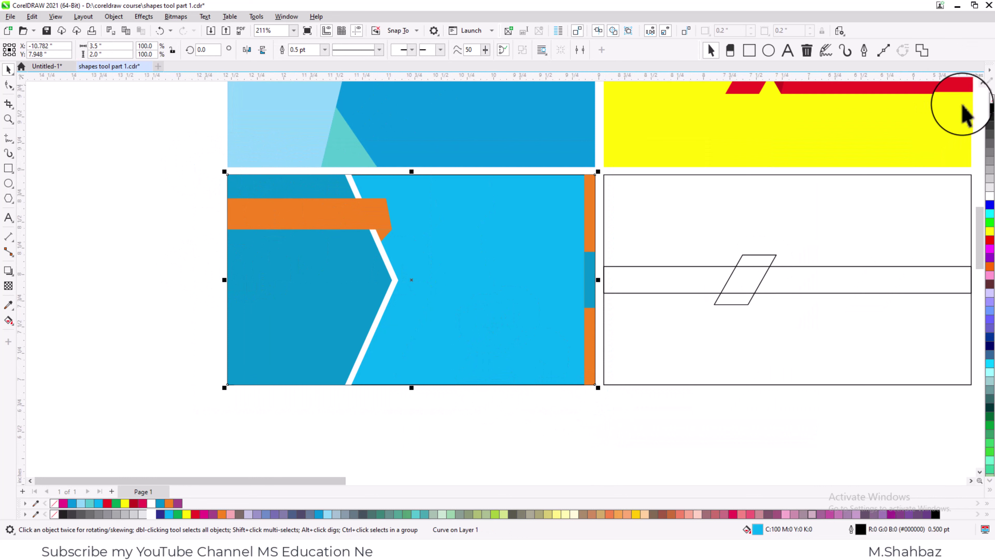
{"action": "left_click", "coordinate": [445, 422]}
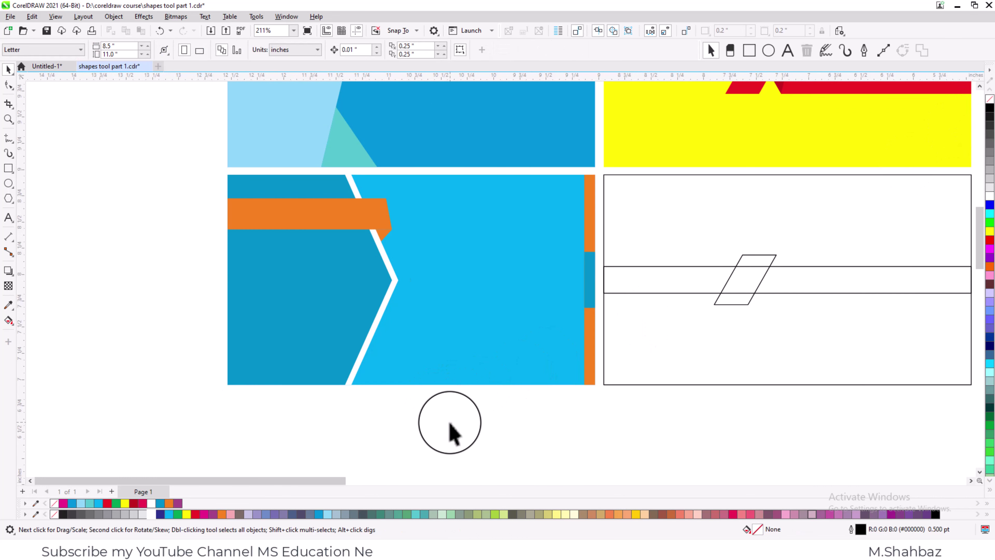
Copy the second card's red parallelogram and dark red fold onto the fifth card, aligning the fold's lower corner with the outlined parallelogram.
{"action": "scroll", "coordinate": [474, 443], "scroll_direction": "down", "scroll_amount": 1}
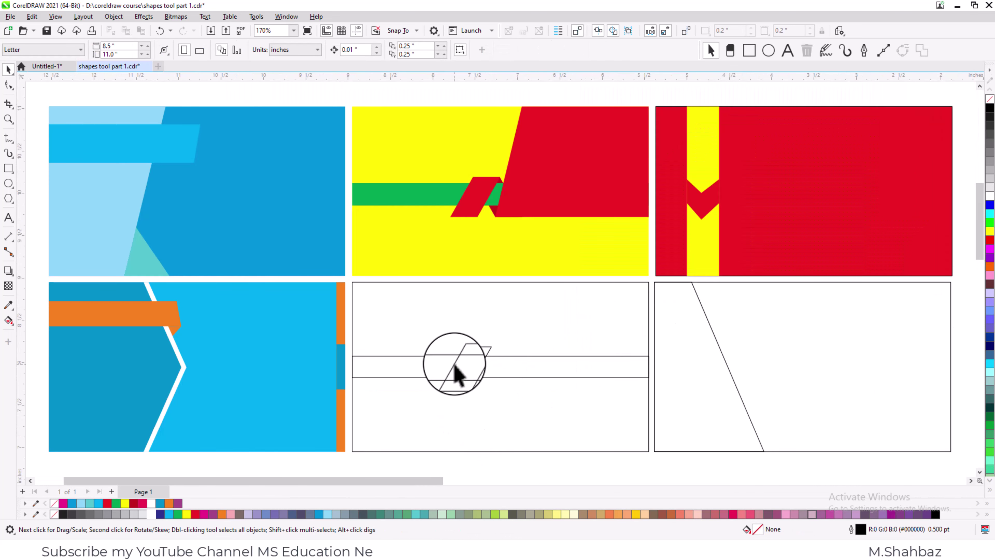
{"action": "left_click", "coordinate": [500, 188]}
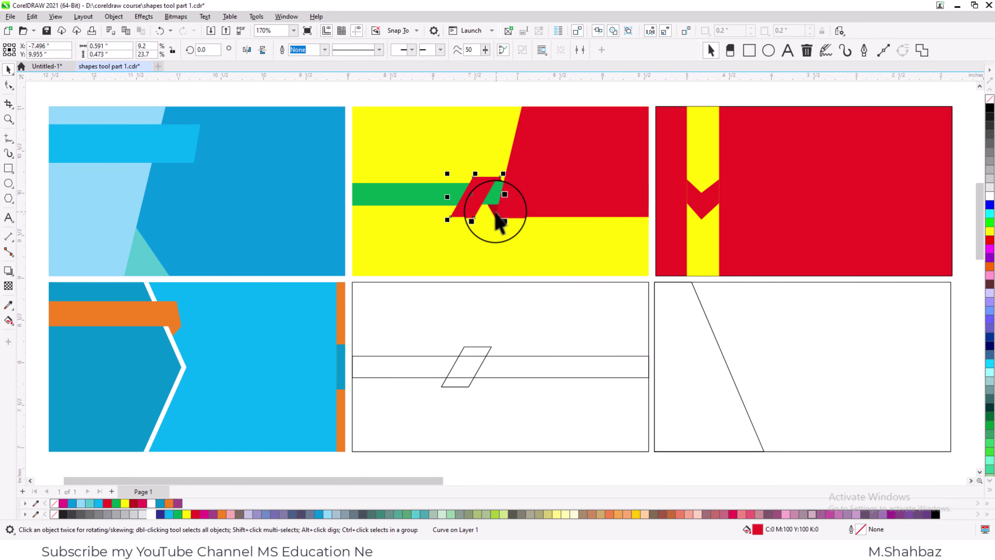
{"action": "left_click", "coordinate": [495, 219], "text": "shift"}
{"action": "left_click_drag", "start_coordinate": [484, 200], "coordinate": [427, 368]}
{"action": "left_click_drag", "start_coordinate": [525, 319], "coordinate": [388, 413]}
{"action": "left_click_drag", "start_coordinate": [516, 318], "coordinate": [498, 307]}
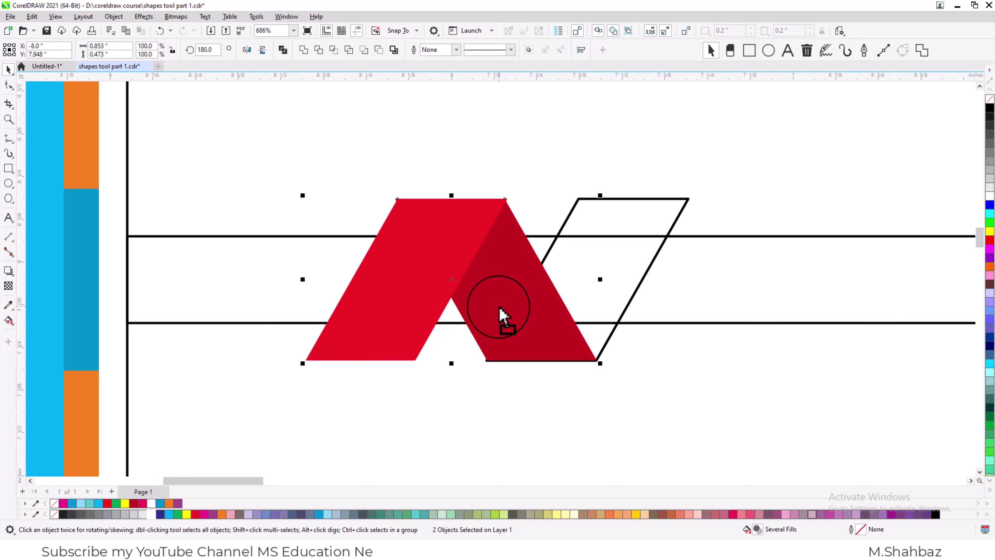
Fill the fifth card's outlined parallelogram with the copied parallelogram's bright red, without an outline.
{"action": "scroll", "coordinate": [633, 335], "scroll_direction": "down", "scroll_amount": 3}
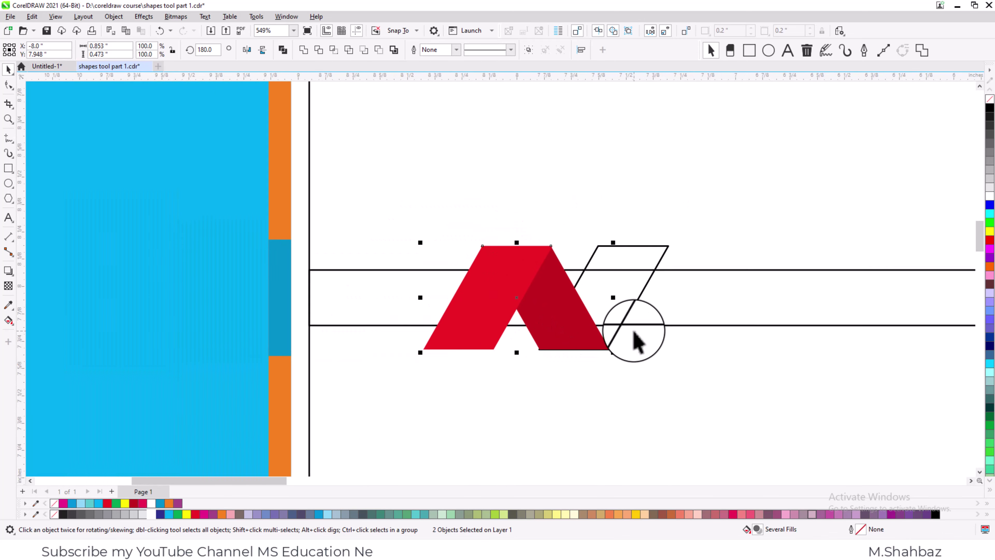
{"action": "scroll", "coordinate": [633, 336], "scroll_direction": "down", "scroll_amount": 1}
{"action": "key", "text": "z"}
{"action": "left_click_drag", "start_coordinate": [344, 277], "coordinate": [656, 460]}
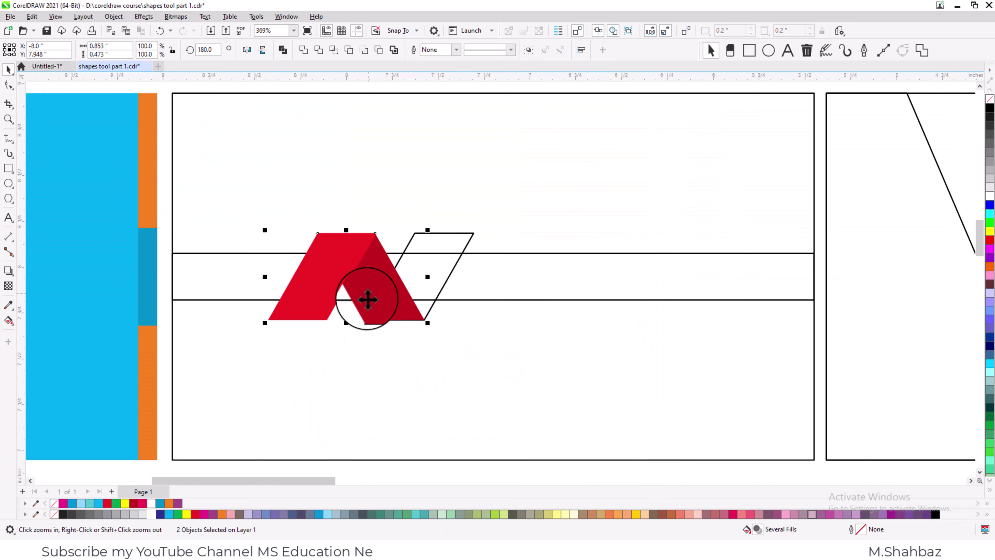
{"action": "left_click", "coordinate": [370, 352]}
{"action": "left_click", "coordinate": [317, 282]}
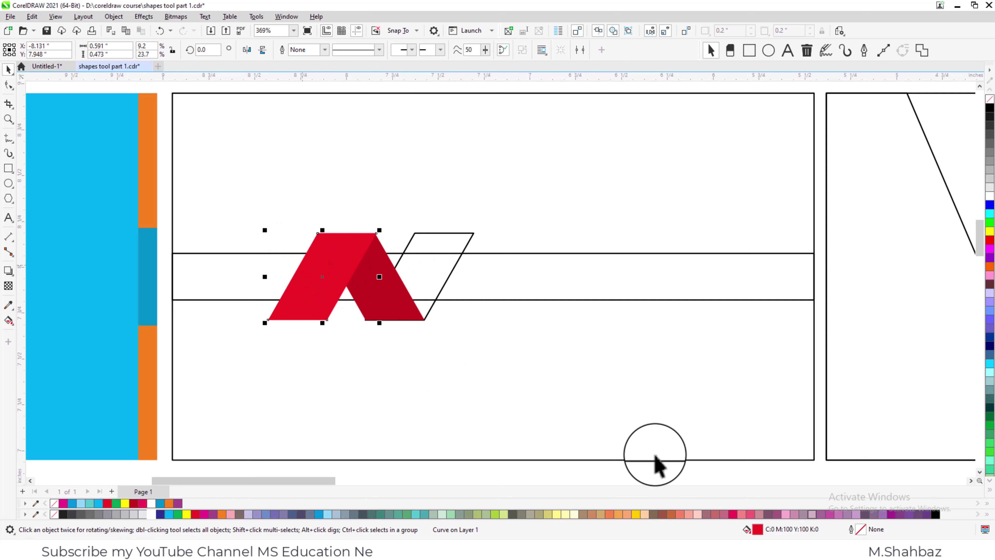
{"action": "left_click_drag", "start_coordinate": [749, 514], "coordinate": [442, 279]}
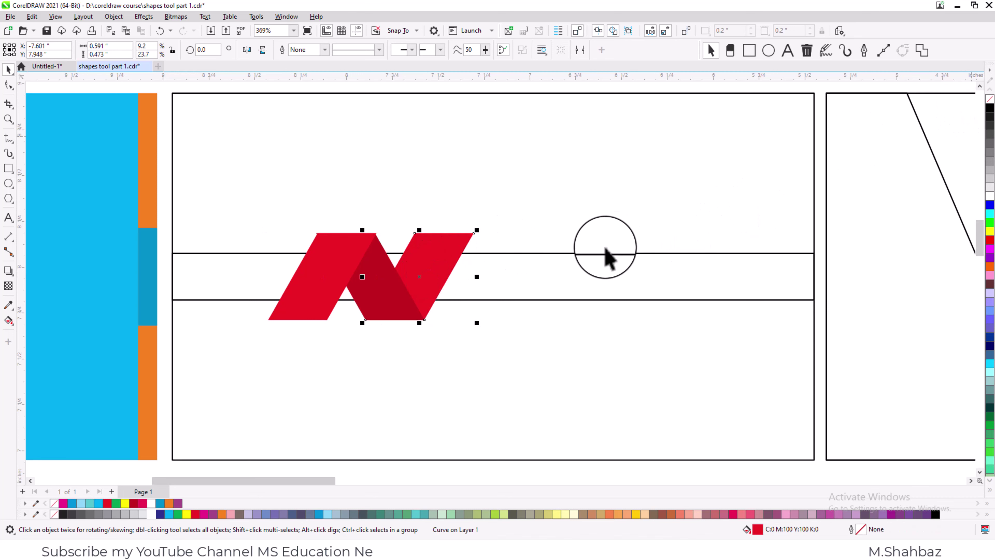
Fill the fifth card's horizontal strip with light blue (C:100 M:0 Y:0 K:0) and remove its outline.
{"action": "left_click", "coordinate": [598, 254]}
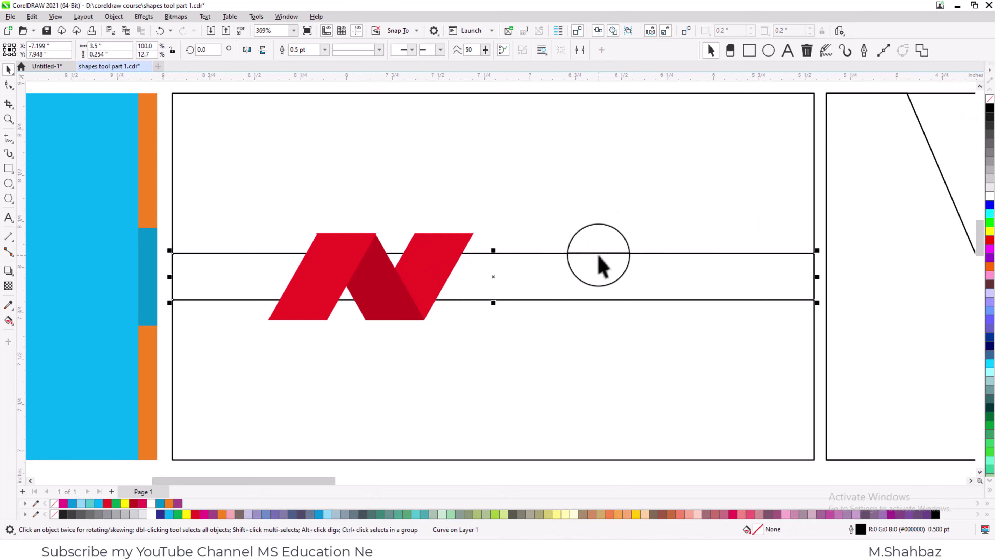
{"action": "left_click", "coordinate": [169, 514]}
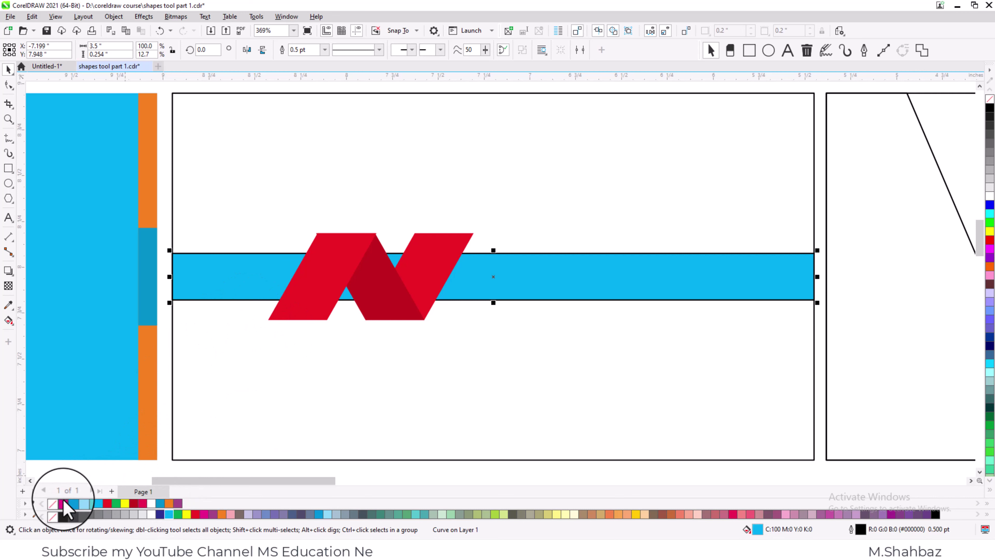
{"action": "right_click", "coordinate": [55, 514]}
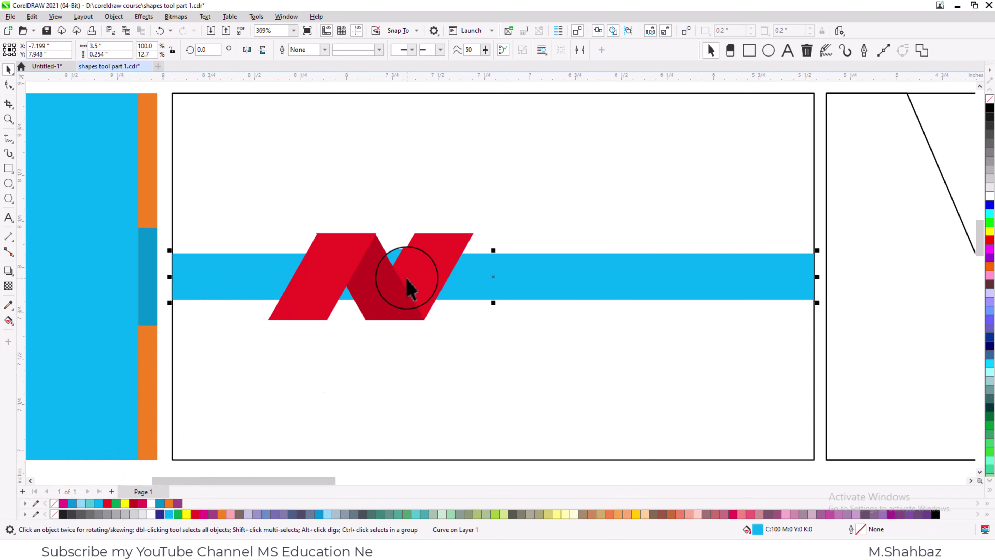
Order the fifth card's dark red fold behind the light blue strip.
{"action": "left_click", "coordinate": [374, 297]}
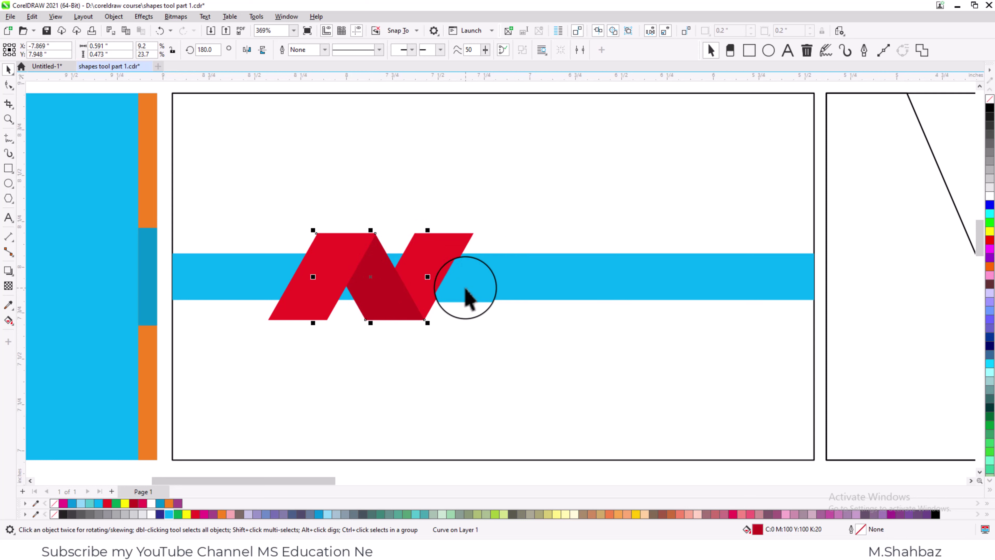
{"action": "right_click", "coordinate": [372, 262]}
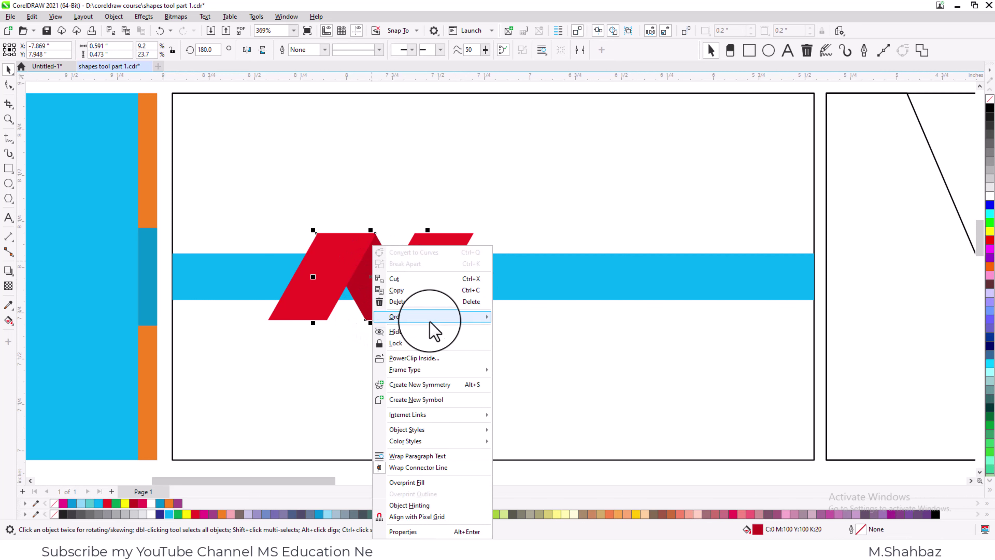
{"action": "mouse_move", "coordinate": [433, 329]}
{"action": "left_click", "coordinate": [517, 406]}
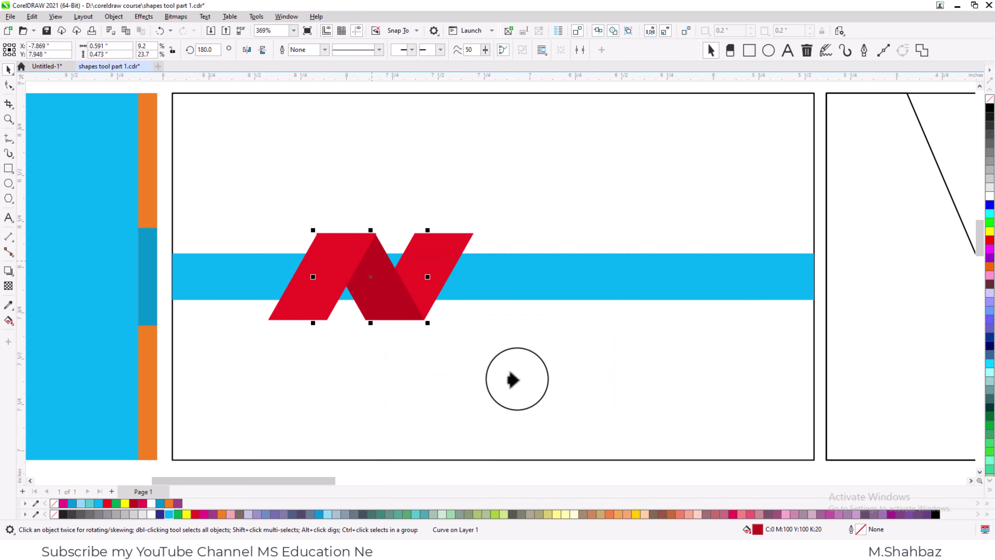
{"action": "left_click", "coordinate": [497, 275]}
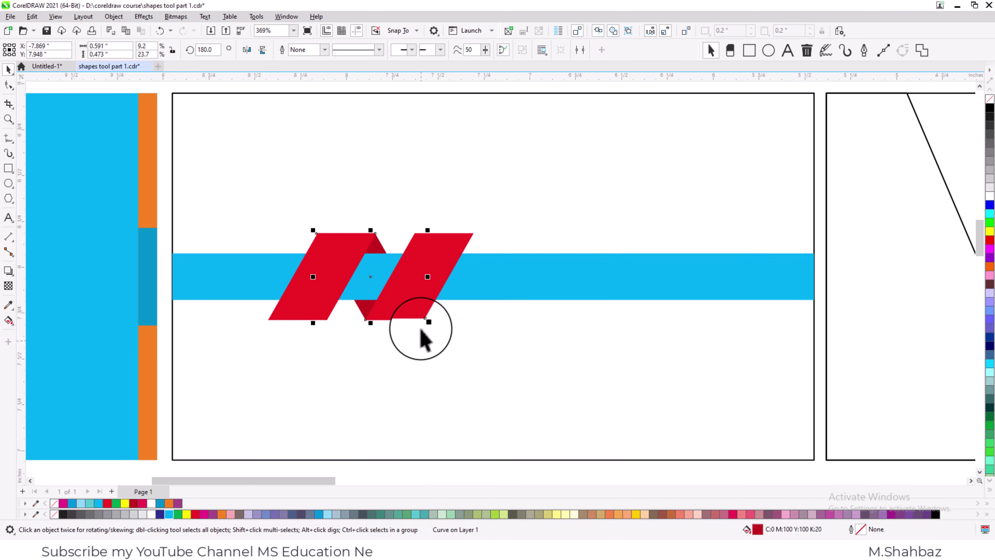
Try ordering the dark red fold in front of the first red parallelogram, and return it behind the light blue strip.
{"action": "right_click", "coordinate": [379, 245]}
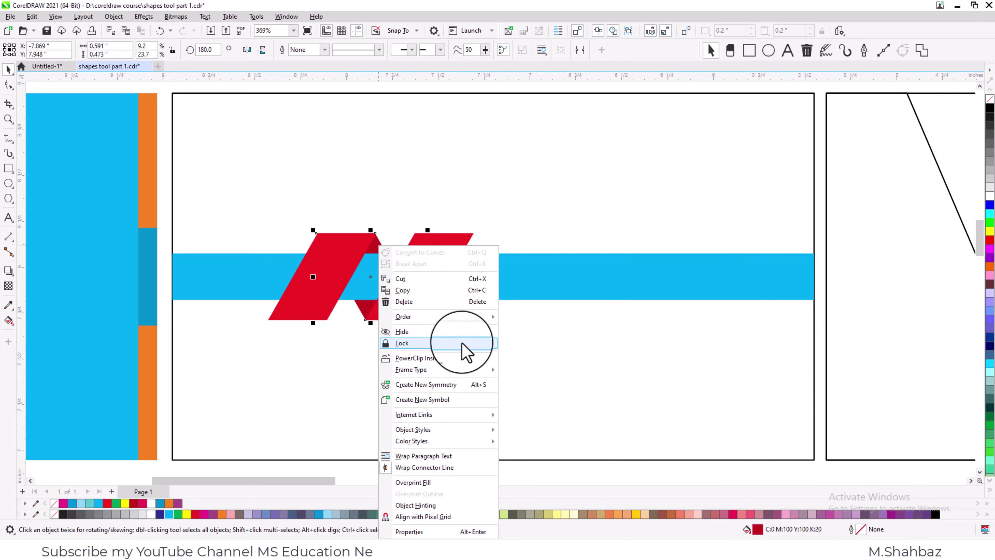
{"action": "mouse_move", "coordinate": [470, 316]}
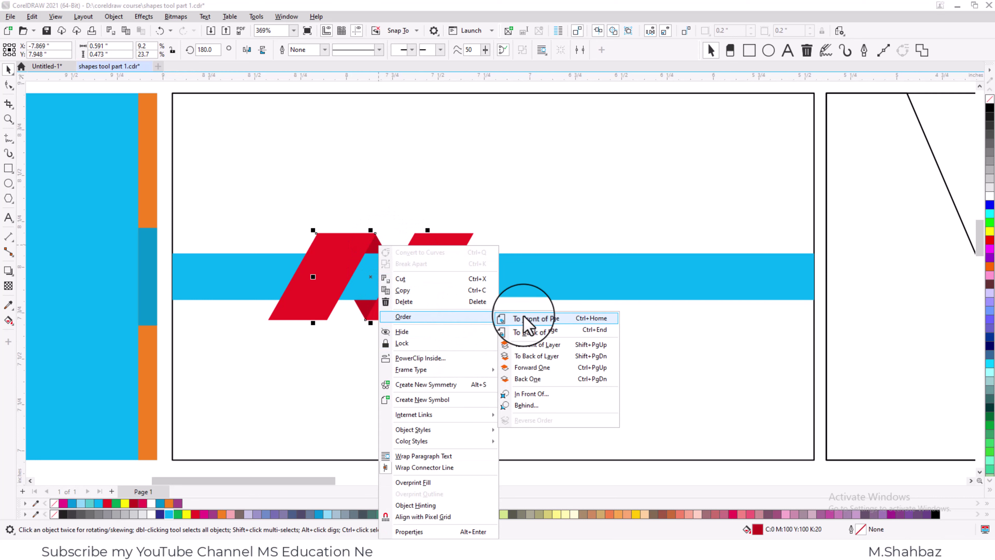
{"action": "left_click", "coordinate": [532, 393]}
{"action": "left_click", "coordinate": [326, 262]}
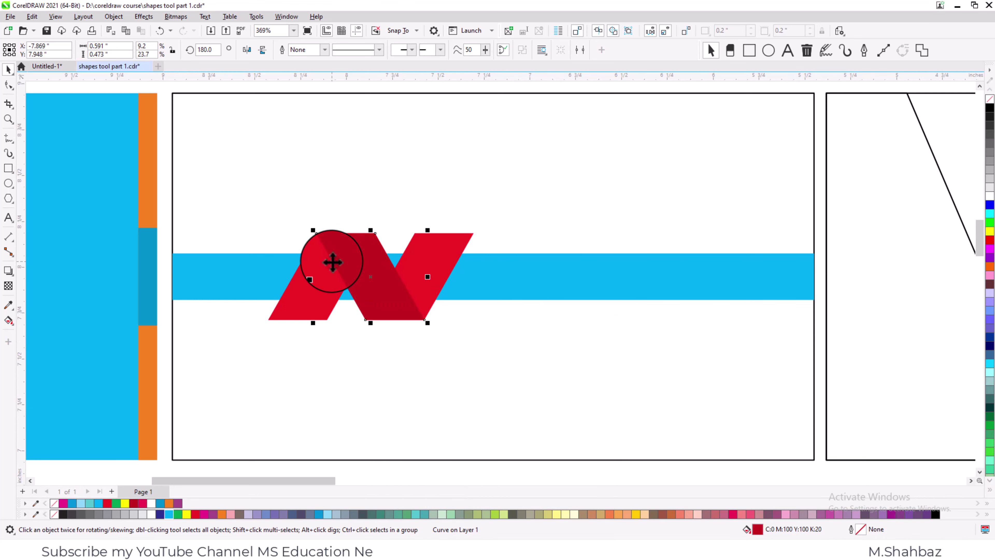
{"action": "right_click", "coordinate": [355, 290]}
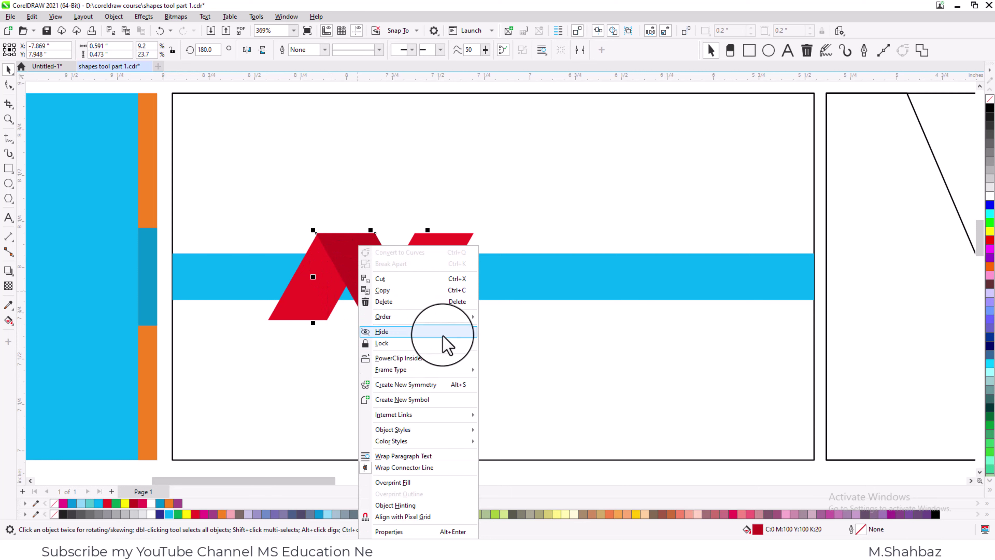
{"action": "mouse_move", "coordinate": [444, 318]}
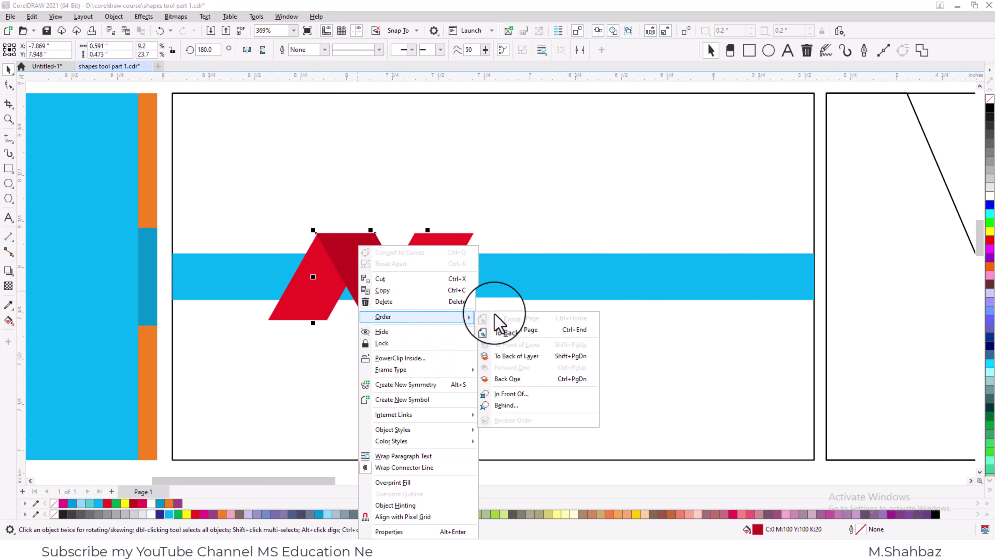
{"action": "left_click", "coordinate": [507, 406]}
{"action": "left_click", "coordinate": [490, 283]}
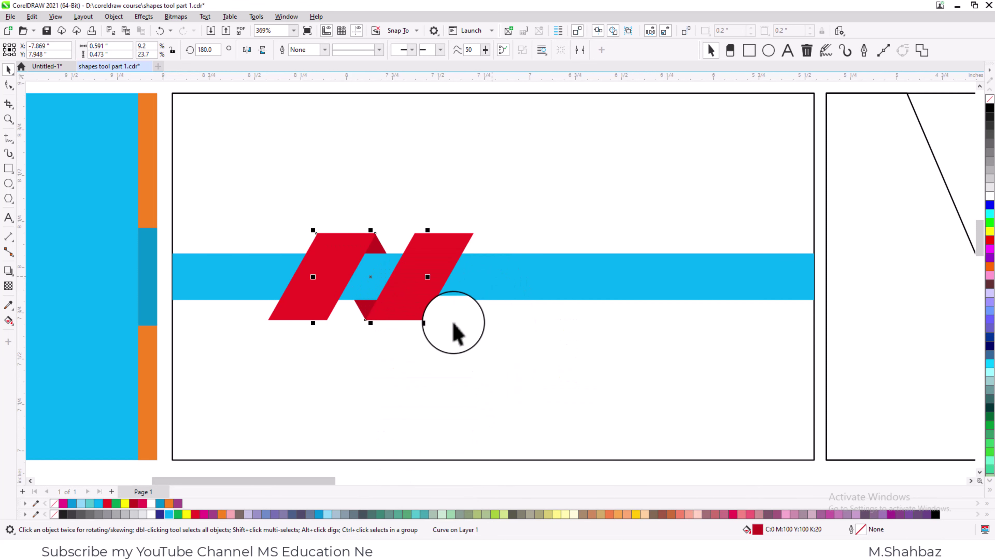
Fill the second card's yellow background with white (C:0 M:0 Y:0 K:0) and give it a black outline.
{"action": "left_click", "coordinate": [517, 345]}
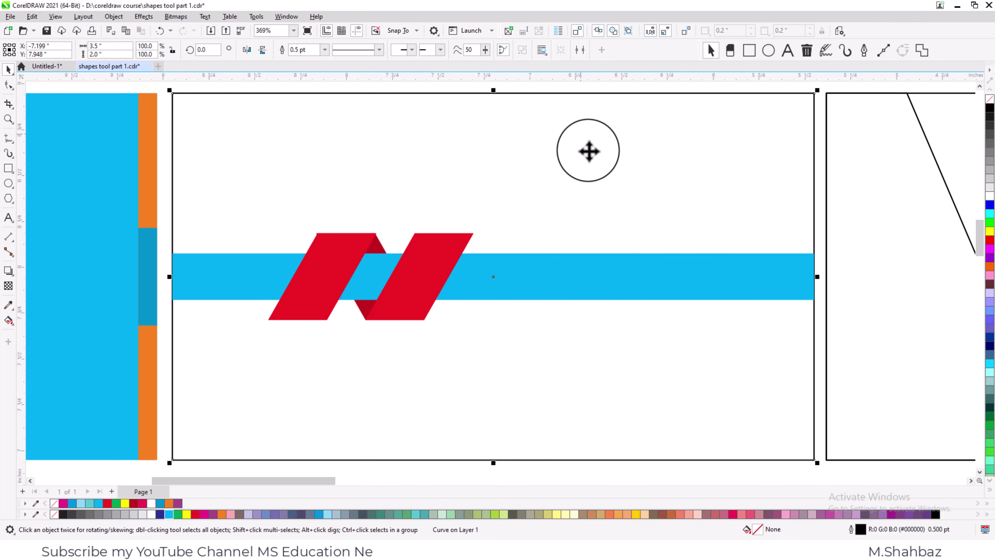
{"action": "scroll", "coordinate": [581, 134], "scroll_direction": "down", "scroll_amount": 4}
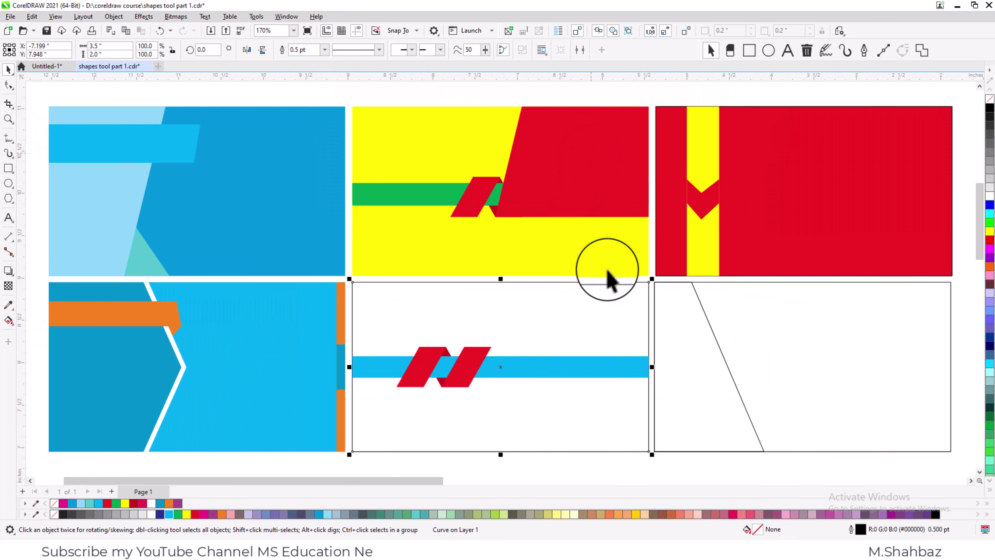
{"action": "left_click", "coordinate": [458, 256]}
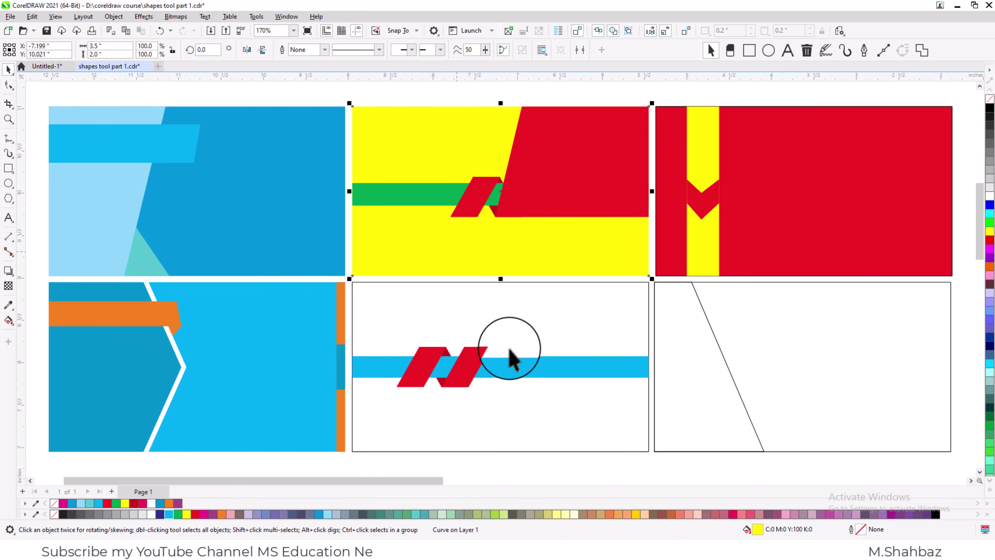
{"action": "left_click", "coordinate": [489, 267]}
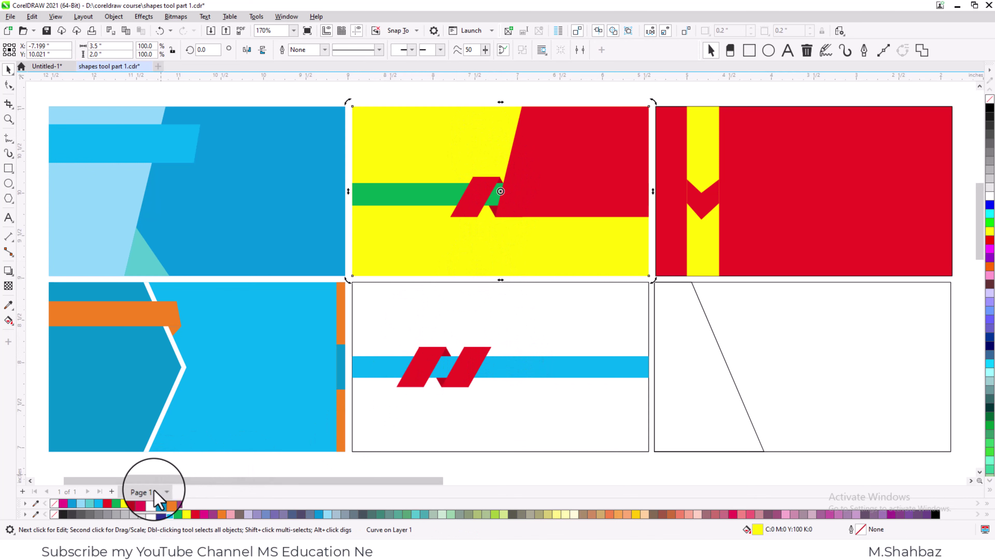
{"action": "left_click", "coordinate": [151, 514]}
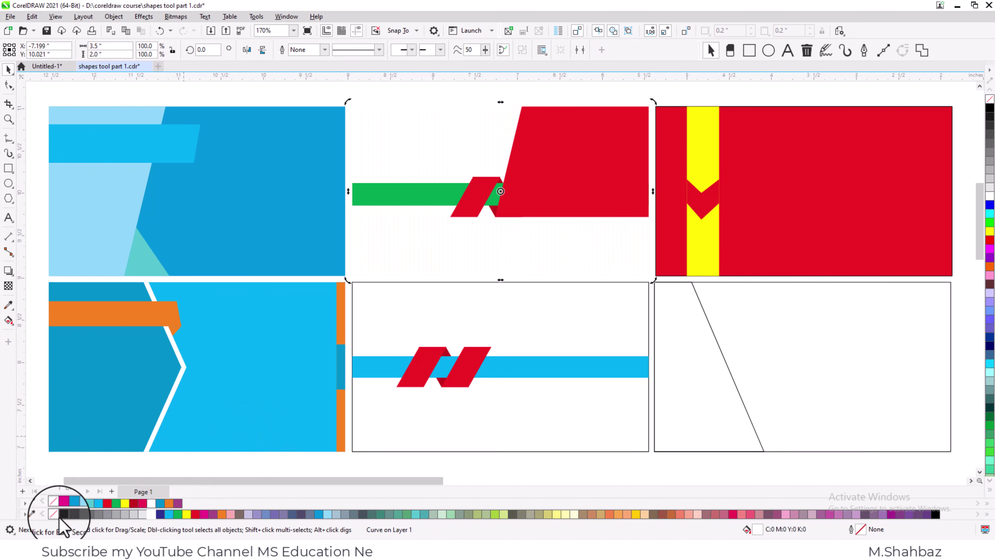
{"action": "right_click", "coordinate": [62, 514]}
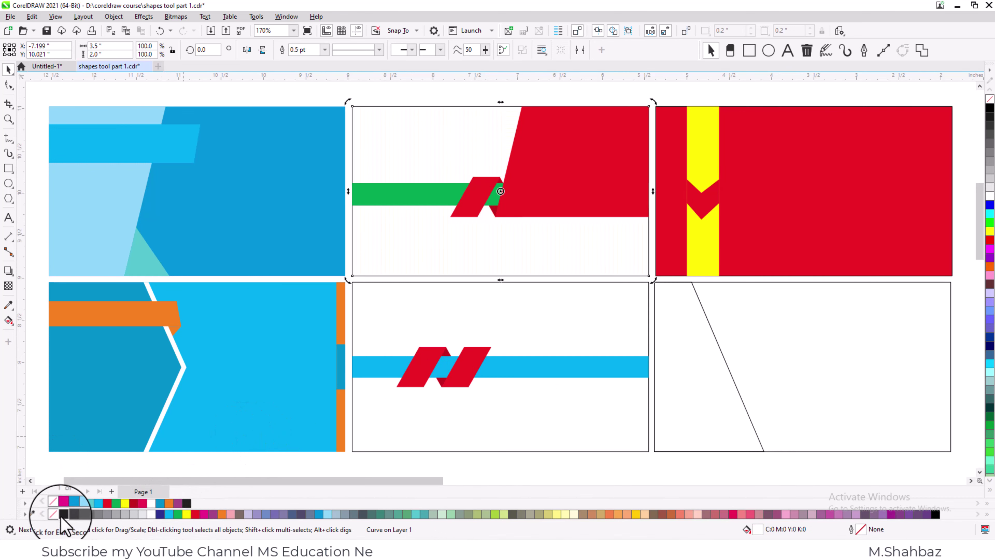
Fill the second card's green strip with the light blue (C:100 M:0 Y:0 K:0) copied from the fifth card's strip.
{"action": "left_click", "coordinate": [429, 198]}
{"action": "left_click", "coordinate": [553, 366]}
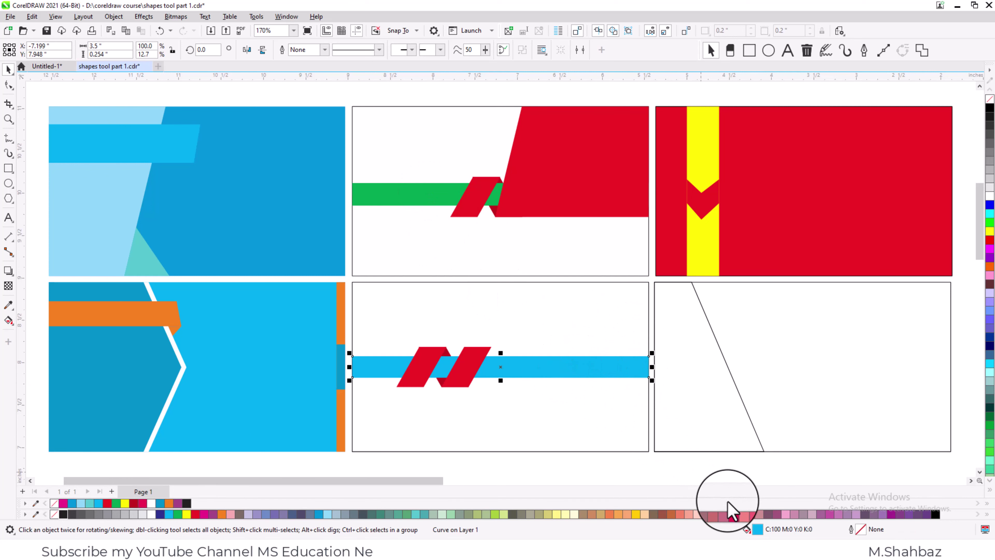
{"action": "left_click_drag", "start_coordinate": [754, 529], "coordinate": [397, 206]}
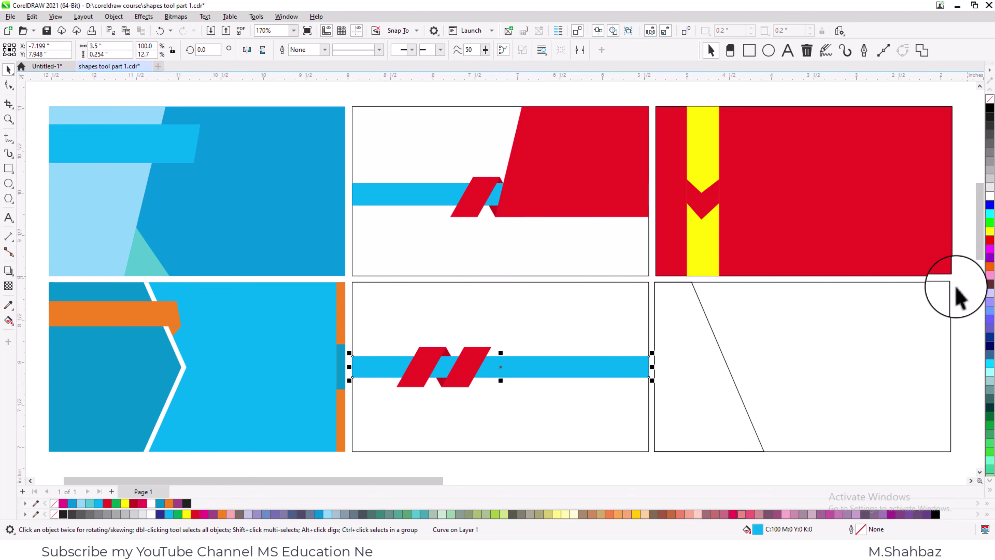
Fill the sixth card's background with turquoise and its slanted left shape with orange (C:0 M:60 Y:100 K:0), both without outlines.
{"action": "left_click", "coordinate": [760, 355]}
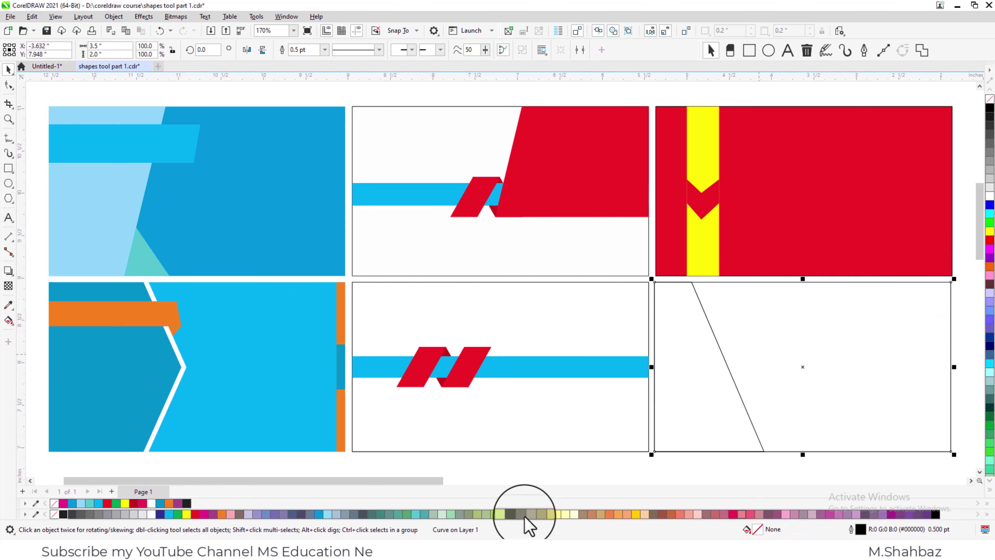
{"action": "left_click", "coordinate": [417, 515]}
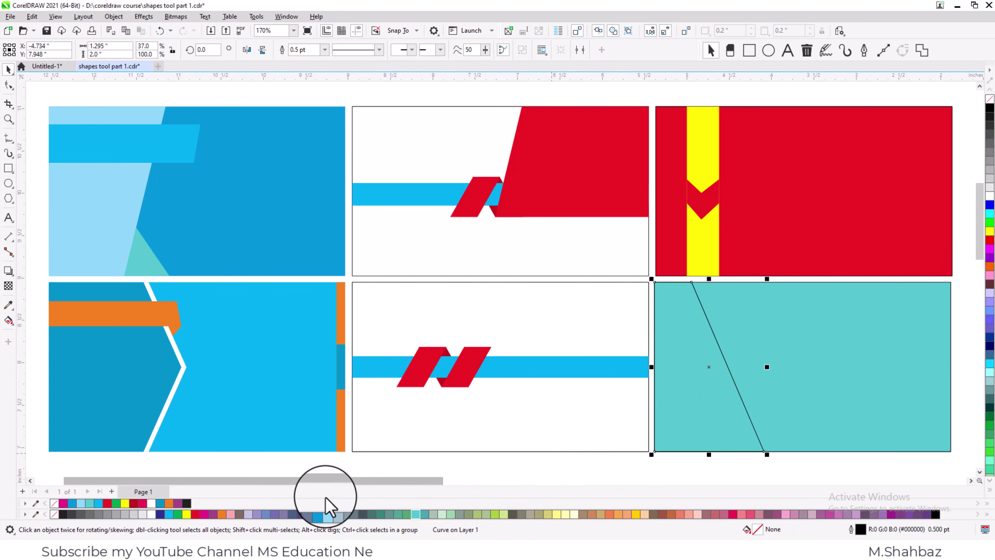
{"action": "left_click", "coordinate": [222, 515]}
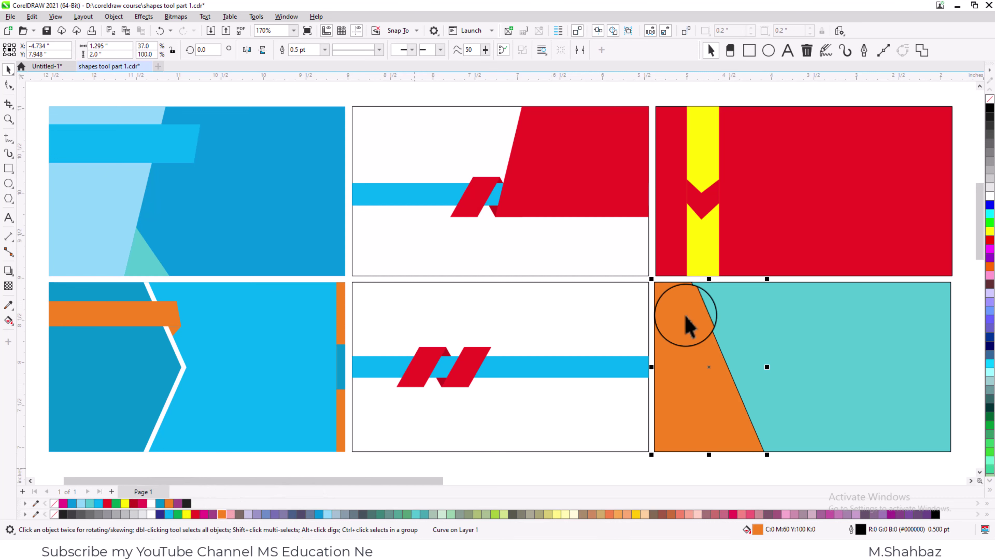
{"action": "left_click", "coordinate": [763, 308], "text": "shift"}
{"action": "right_click", "coordinate": [989, 98]}
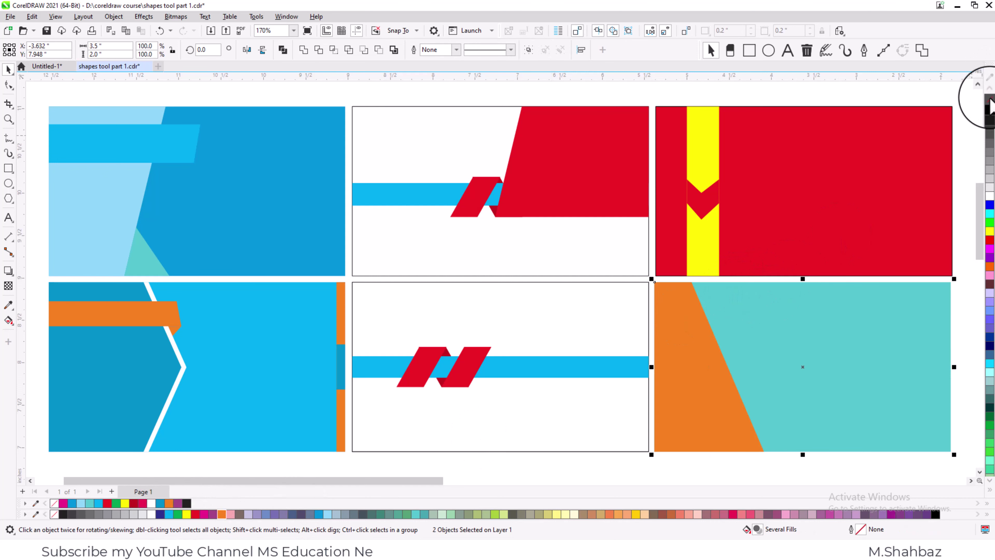
{"action": "left_click", "coordinate": [588, 98]}
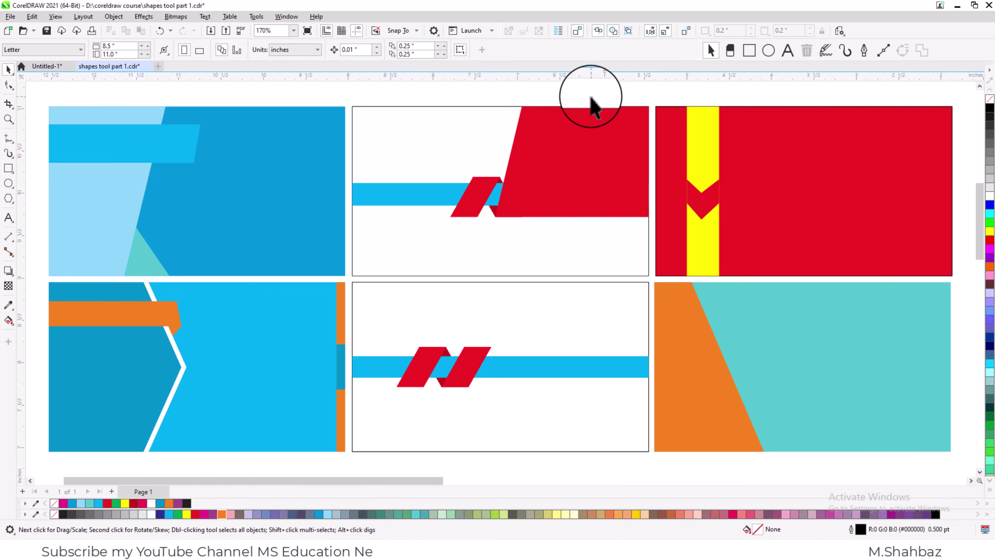